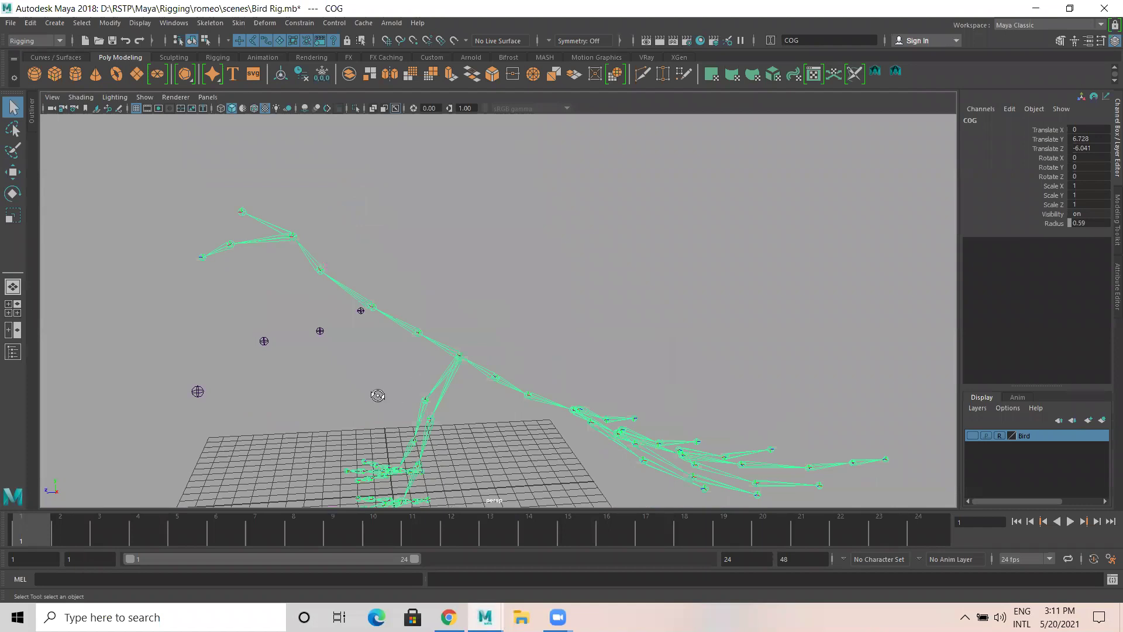
# Select the joint at the root of the tail hierarchy and make the Bird layer visible.
pyautogui.keyDown('alt'); pyautogui.moveTo(768, 471); pyautogui.dragTo(534, 388); pyautogui.keyUp('alt')
pyautogui.click(533, 395)
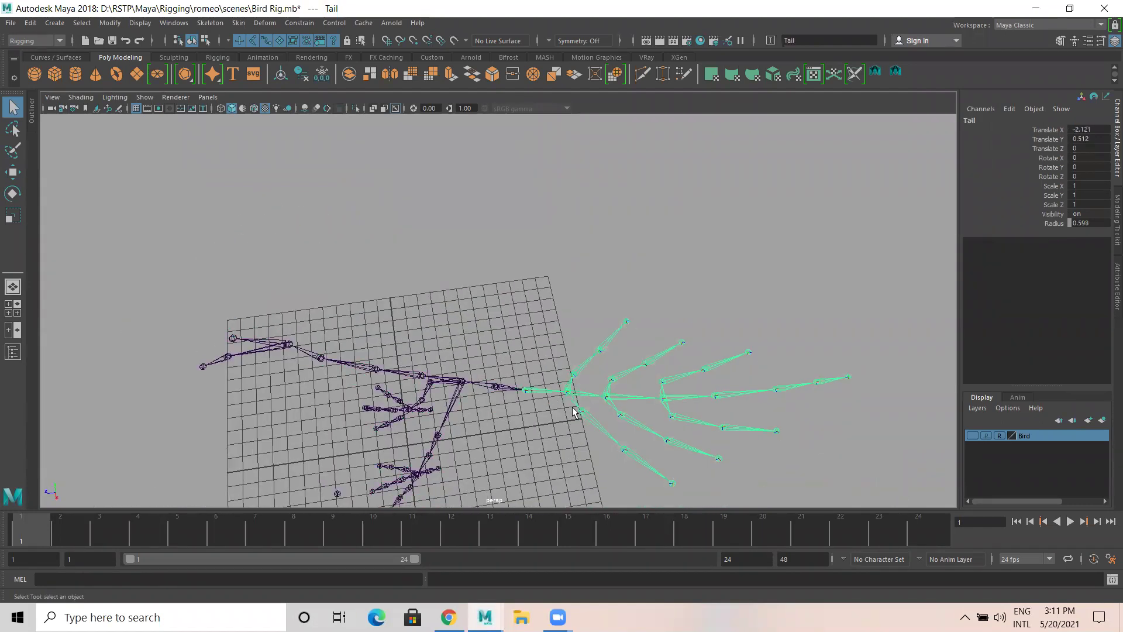
pyautogui.keyDown('alt'); pyautogui.moveTo(689, 454); pyautogui.dragTo(704, 451); pyautogui.keyUp('alt')
pyautogui.keyDown('alt'); pyautogui.moveTo(705, 451); pyautogui.dragTo(624, 359, button='middle'); pyautogui.keyUp('alt')
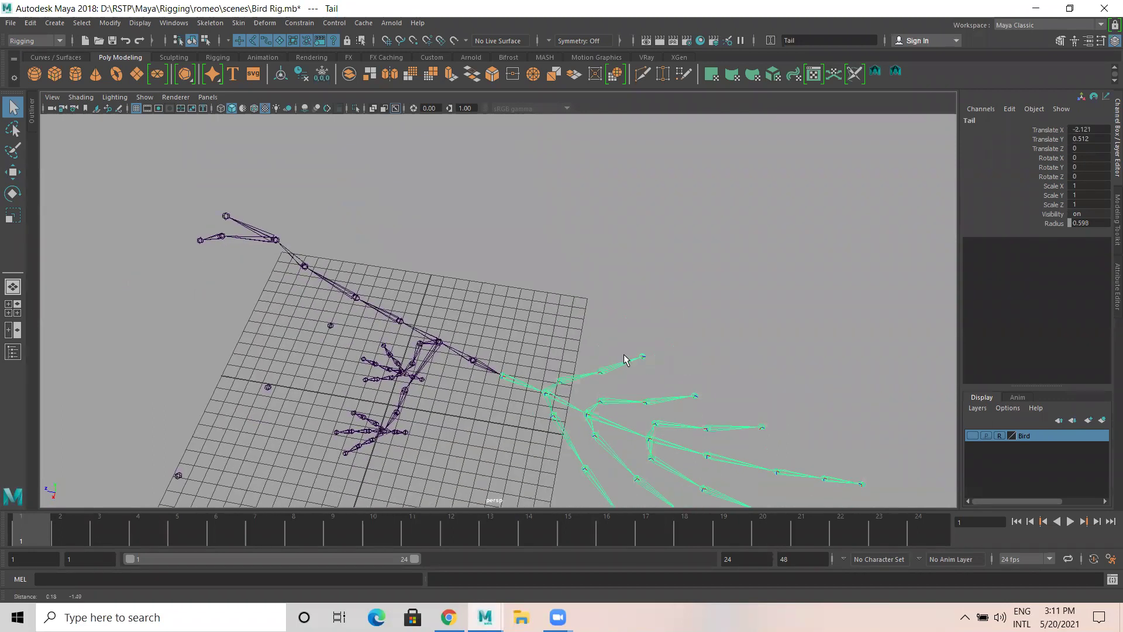
pyautogui.keyDown('alt'); pyautogui.moveTo(585, 380); pyautogui.dragTo(549, 460); pyautogui.keyUp('alt')
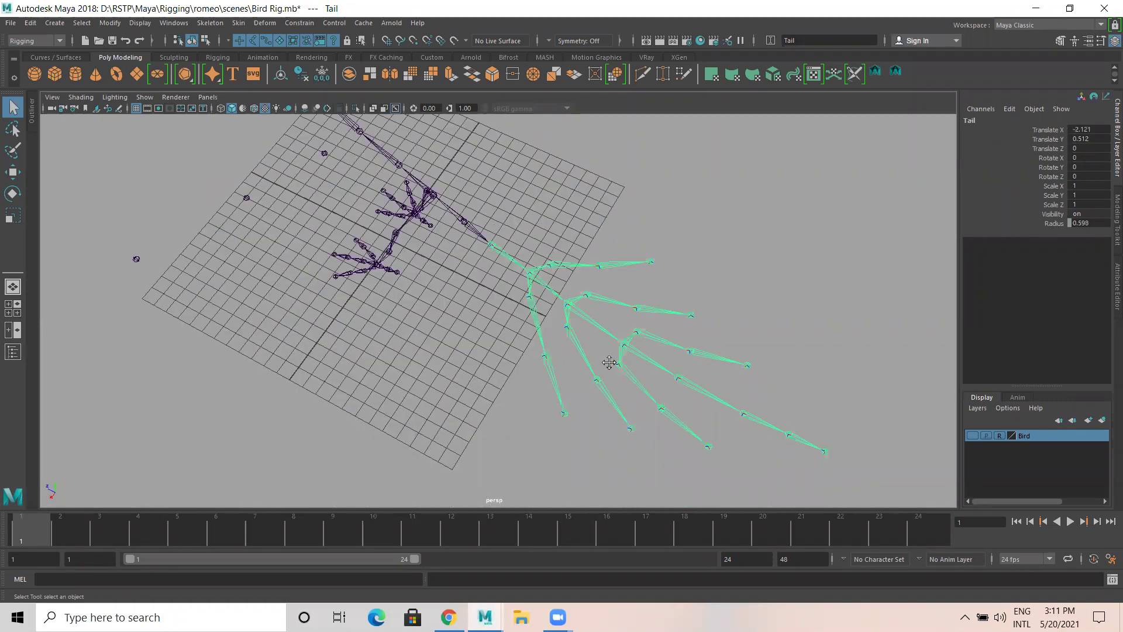
pyautogui.keyDown('alt'); pyautogui.moveTo(462, 286); pyautogui.dragTo(468, 223); pyautogui.keyUp('alt')
pyautogui.click(972, 435)
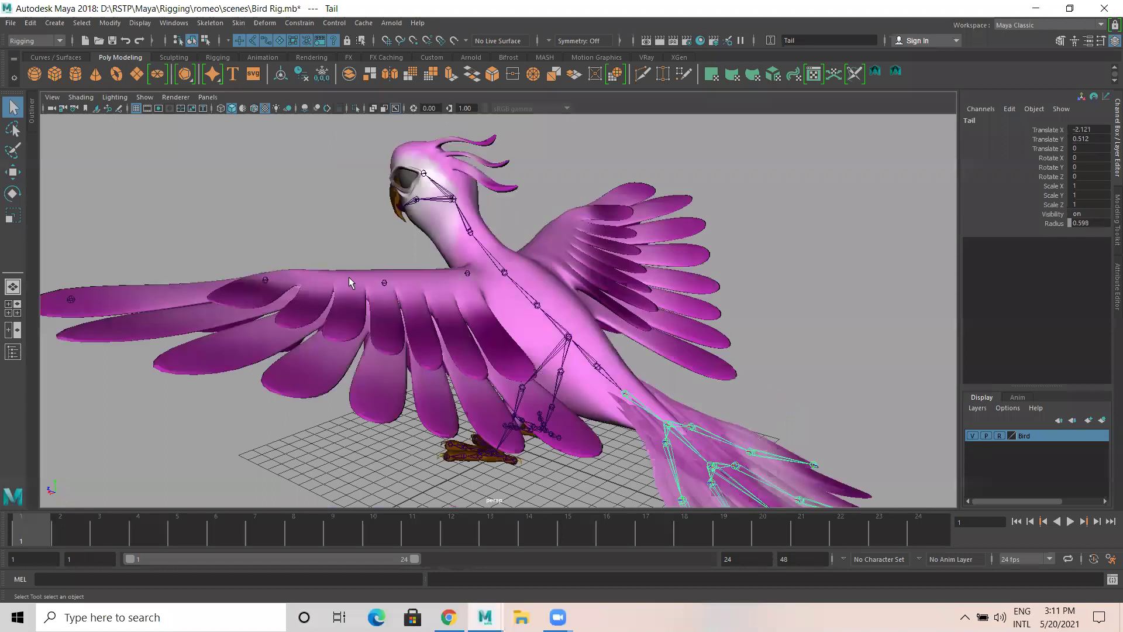
# Examine from several angles how the spine, leg and tail joints fit inside the bird mesh.
pyautogui.keyDown('alt'); pyautogui.moveTo(385, 317); pyautogui.dragTo(424, 232); pyautogui.keyUp('alt')
pyautogui.keyDown('alt'); pyautogui.moveTo(539, 314); pyautogui.dragTo(594, 359); pyautogui.keyUp('alt')
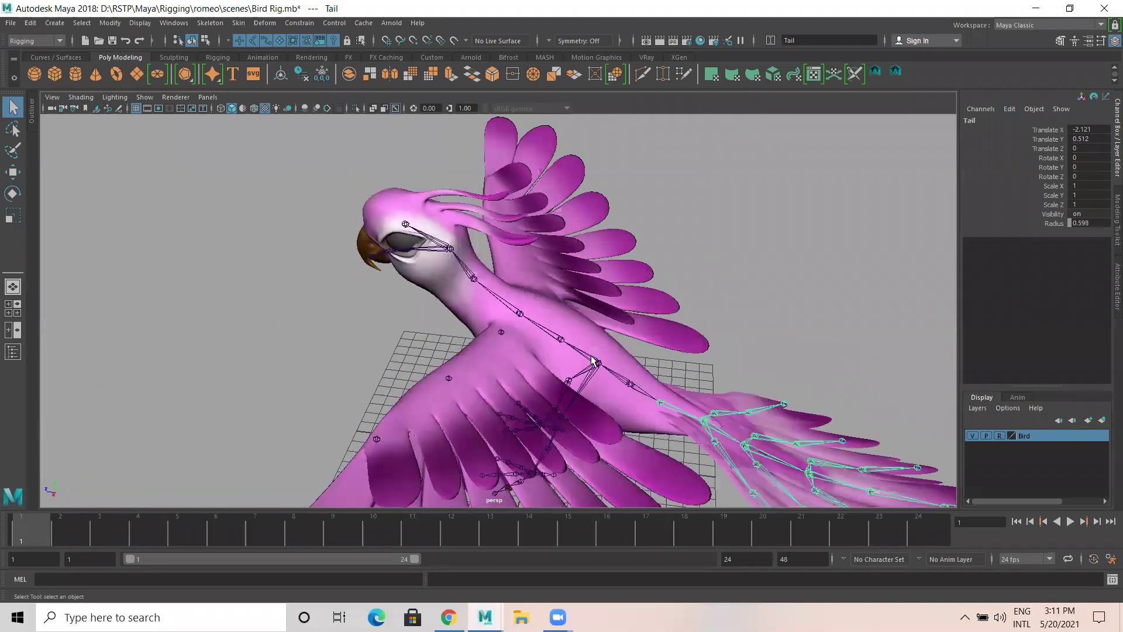
pyautogui.click(633, 388)
pyautogui.keyDown('alt'); pyautogui.moveTo(652, 407); pyautogui.dragTo(543, 434); pyautogui.keyUp('alt')
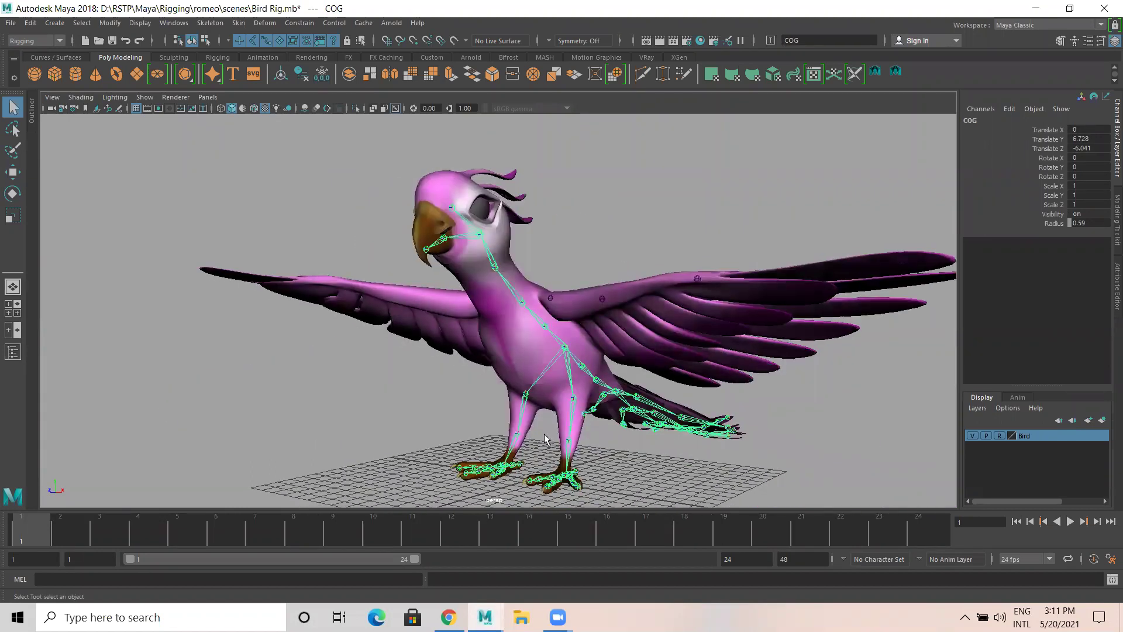
pyautogui.keyDown('alt'); pyautogui.moveTo(544, 480); pyautogui.dragTo(578, 455); pyautogui.keyUp('alt')
pyautogui.click(571, 451)
pyautogui.click(631, 485)
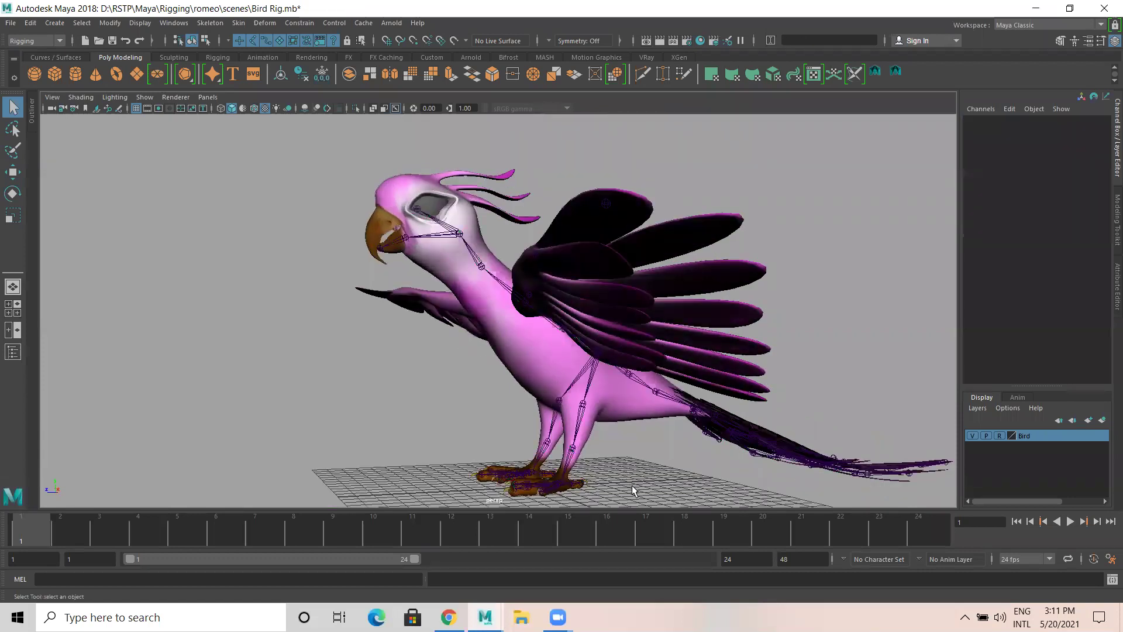
pyautogui.press('w')
pyautogui.keyDown('alt'); pyautogui.moveTo(556, 465); pyautogui.dragTo(595, 479); pyautogui.keyUp('alt')
pyautogui.scroll(2, 595, 480)
pyautogui.keyDown('alt'); pyautogui.moveTo(587, 371); pyautogui.dragTo(618, 376); pyautogui.keyUp('alt')
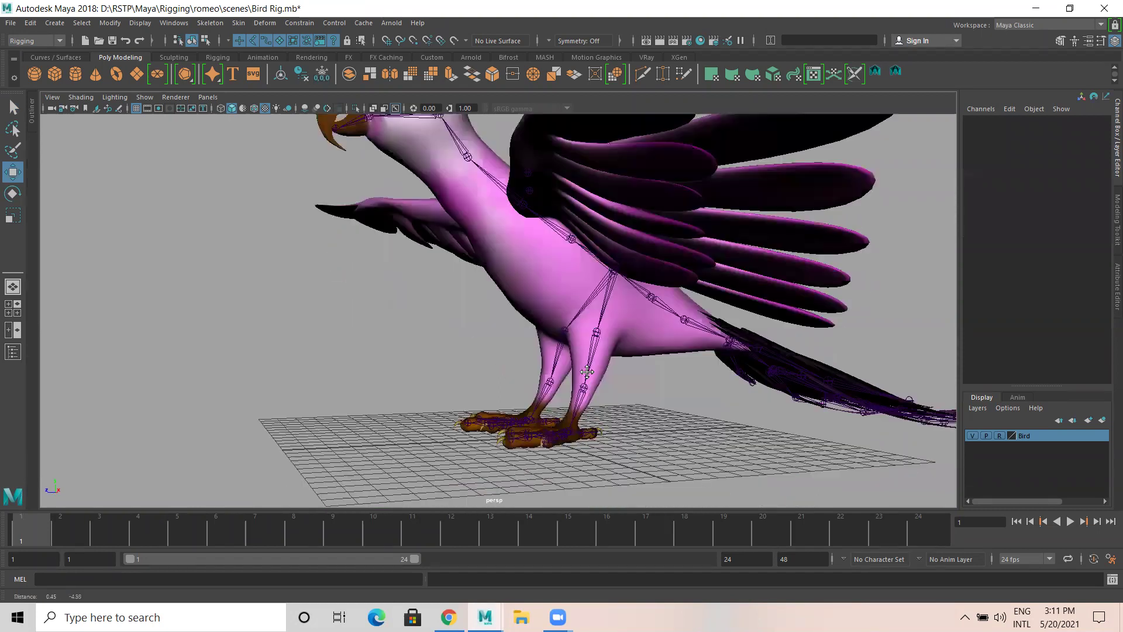
# Inspect the separate wing joints from above, selecting the shoulder joint and the one beyond it.
pyautogui.keyDown('alt'); pyautogui.moveTo(491, 296); pyautogui.dragTo(586, 301); pyautogui.keyUp('alt')
pyautogui.scroll(-4, 586, 301)
pyautogui.keyDown('alt'); pyautogui.moveTo(562, 310); pyautogui.dragTo(473, 361, button='middle'); pyautogui.keyUp('alt')
pyautogui.scroll(4, 532, 375)
pyautogui.moveTo(497, 374)
pyautogui.keyDown('alt'); pyautogui.mouseDown()
pyautogui.moveTo(550, 344)
pyautogui.moveTo(500, 370)
pyautogui.mouseUp(); pyautogui.keyUp('alt')
pyautogui.click(498, 372)
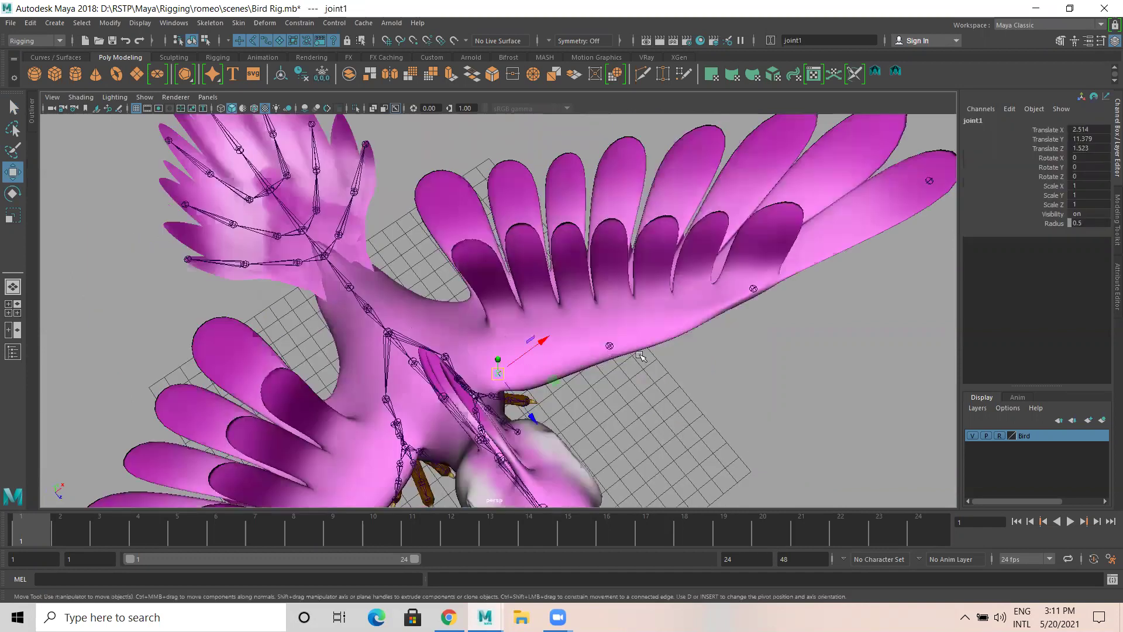
pyautogui.click(609, 346)
pyautogui.keyDown('alt'); pyautogui.moveTo(658, 374); pyautogui.dragTo(757, 406); pyautogui.keyUp('alt')
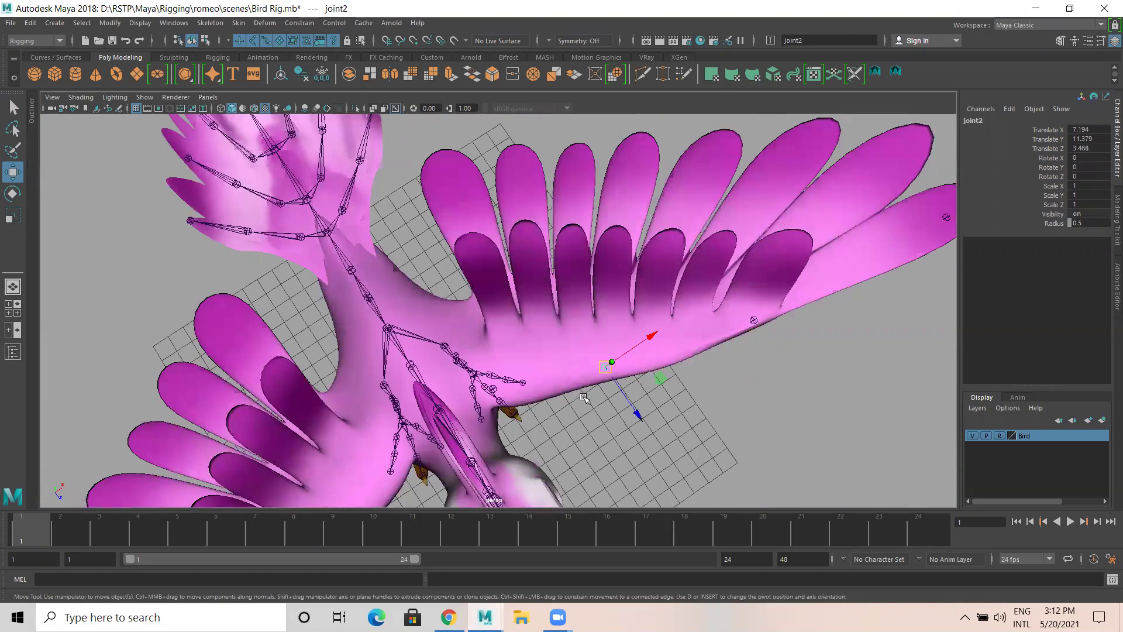
pyautogui.keyDown('alt'); pyautogui.moveTo(605, 374); pyautogui.dragTo(297, 327); pyautogui.keyUp('alt')
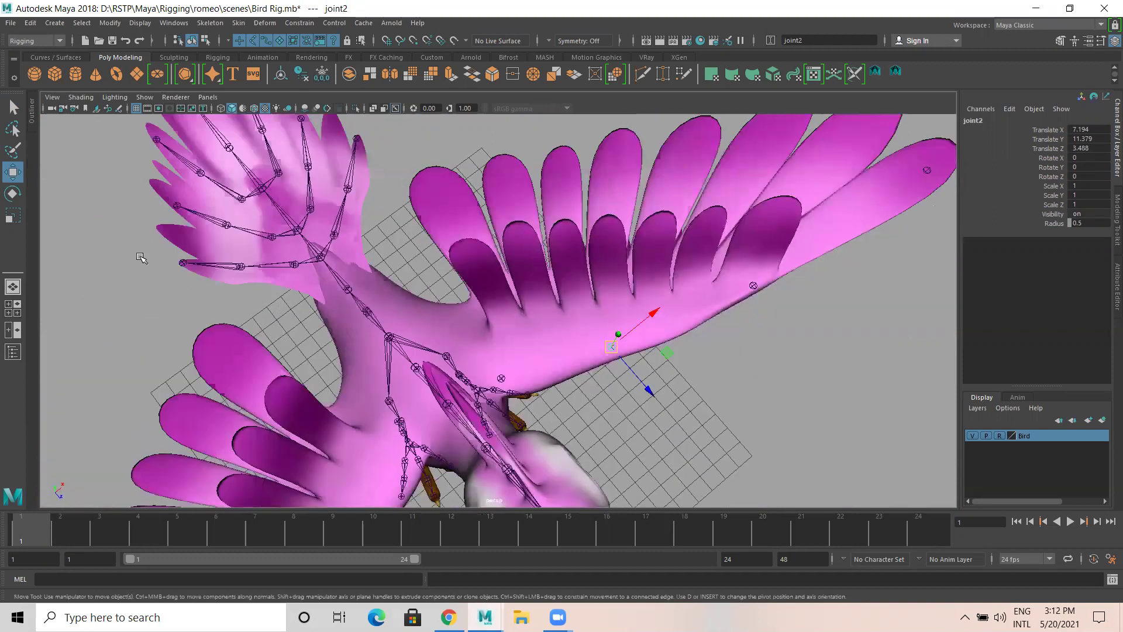
# Switch to the top view and set the Bird layer's display type to template.
pyautogui.press('space')
pyautogui.press('space')
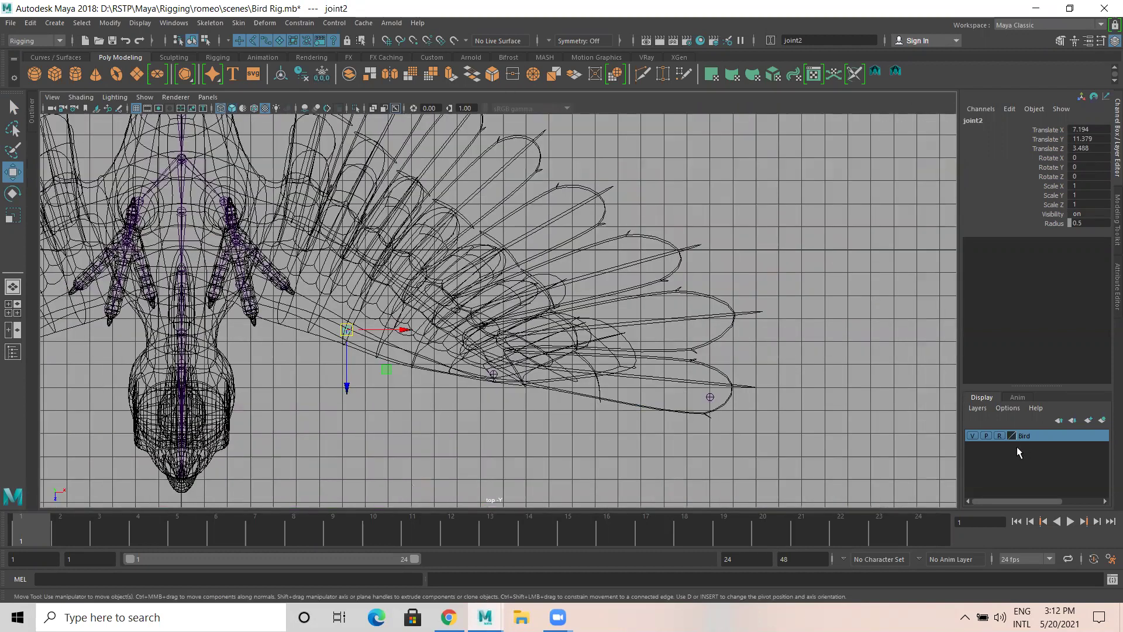
pyautogui.click(999, 435)
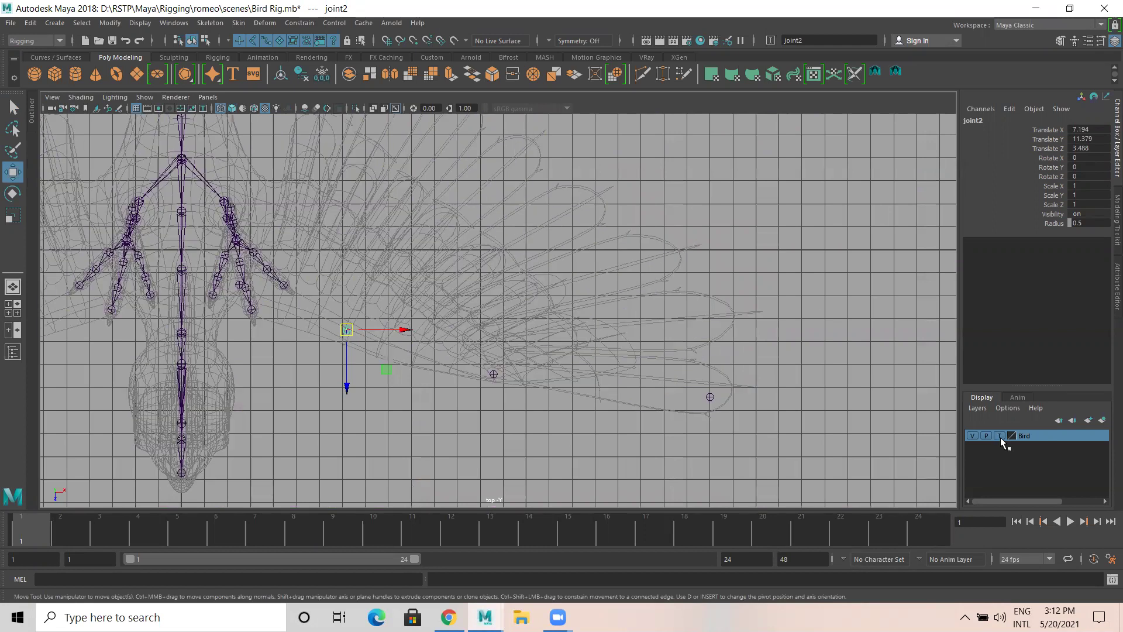
pyautogui.scroll(2, 290, 355)
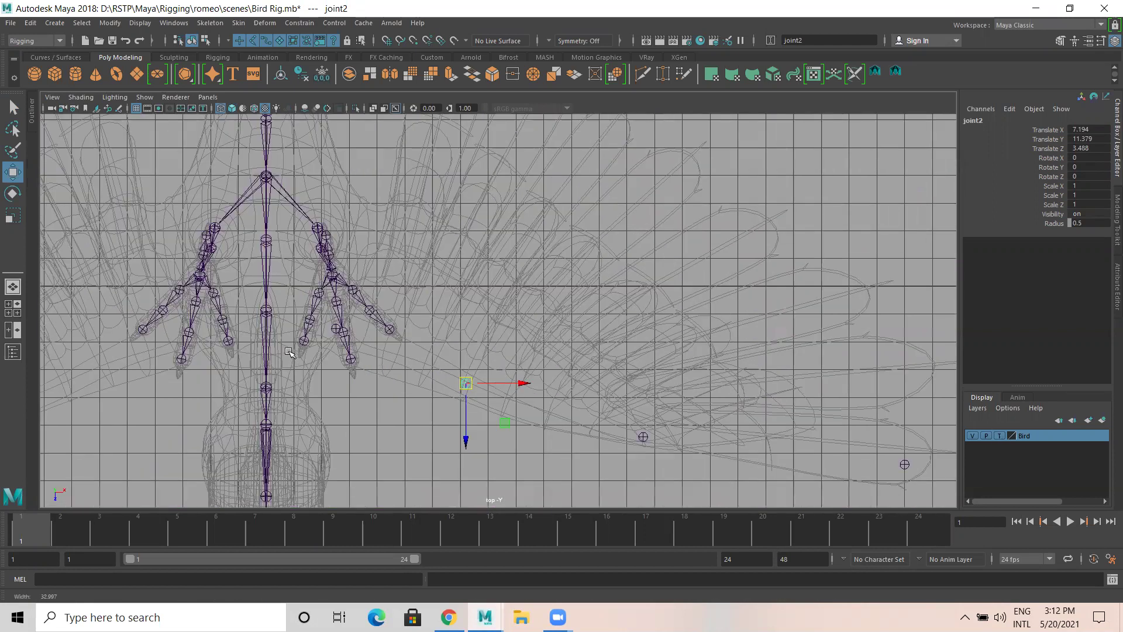
# Create a three-joint chain from the base to the tip of the wing's innermost long feather in the top view.
pyautogui.click(335, 331)
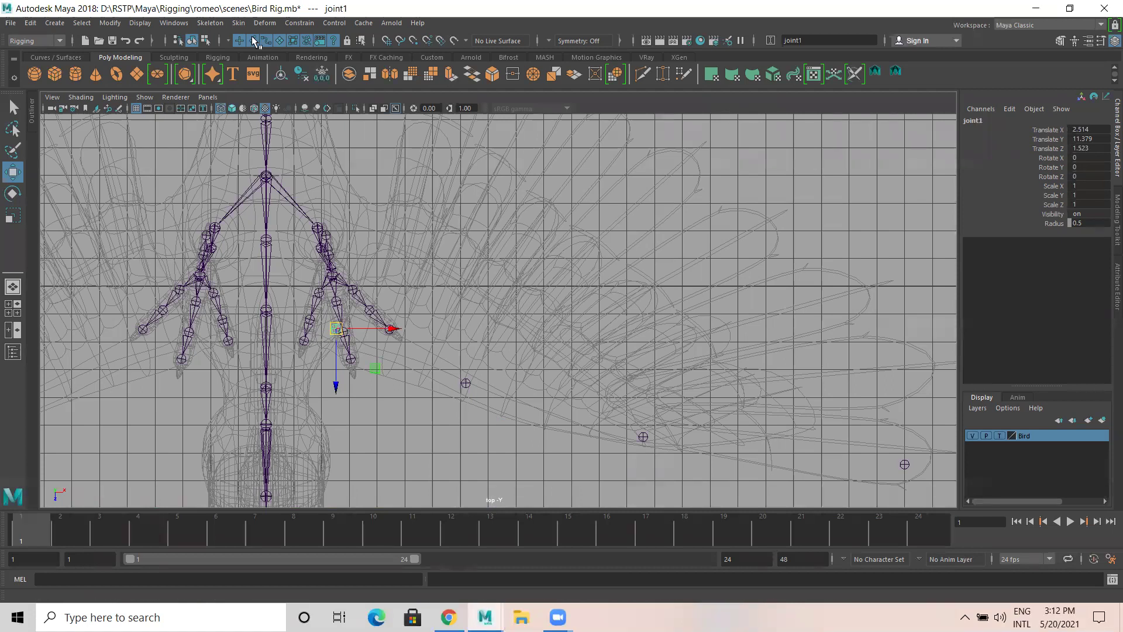
pyautogui.click(217, 23)
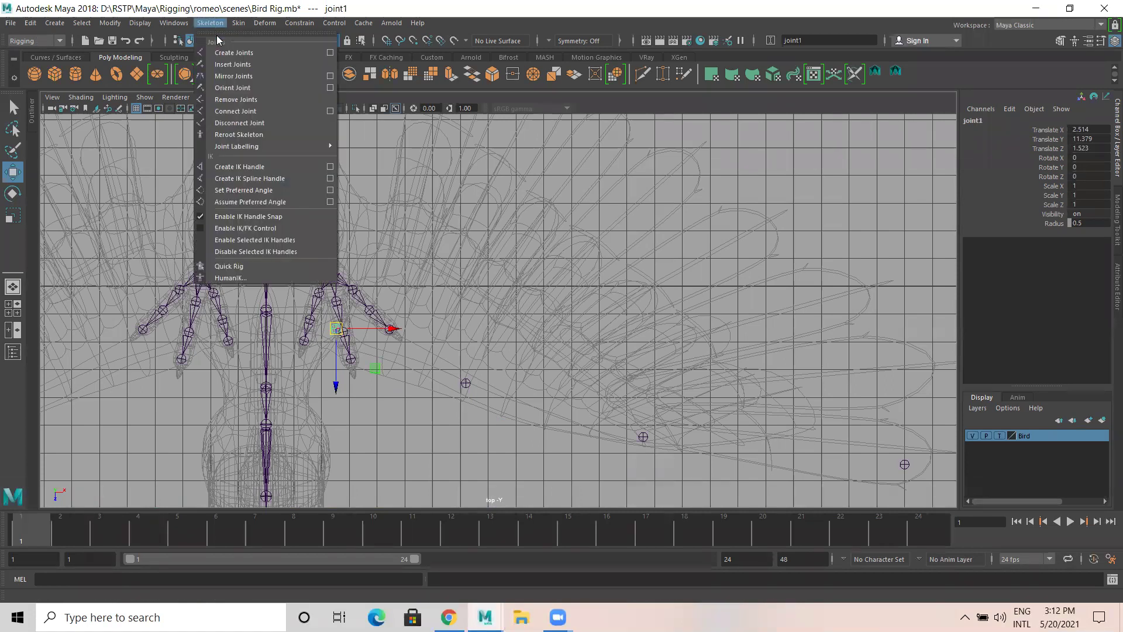
pyautogui.click(233, 52)
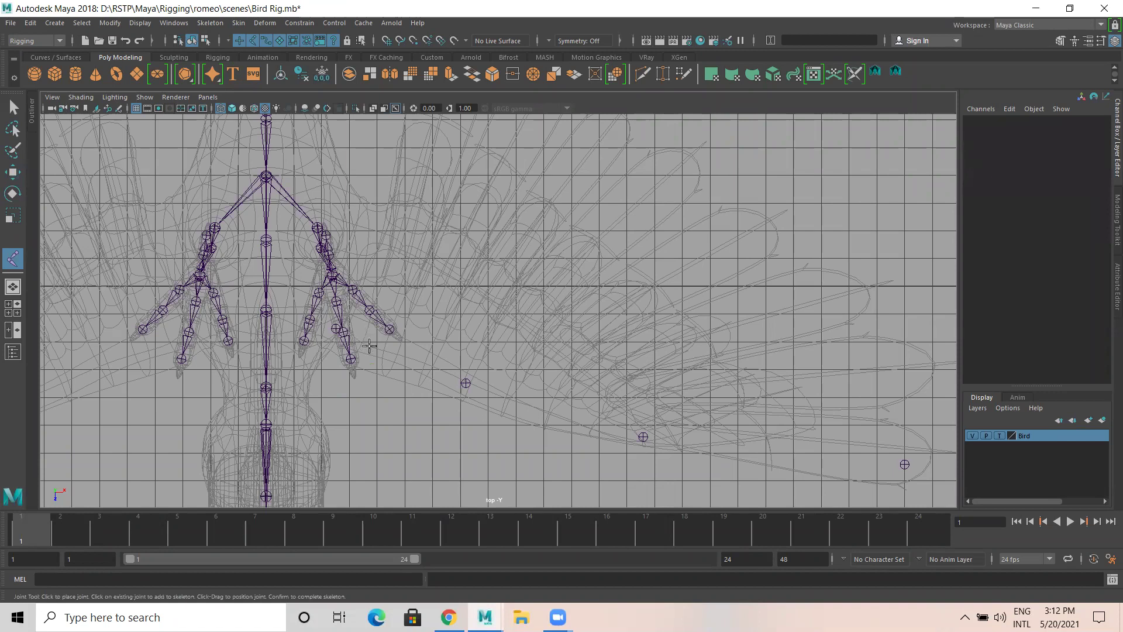
pyautogui.keyDown('alt'); pyautogui.moveTo(599, 385); pyautogui.dragTo(462, 377, button='middle'); pyautogui.keyUp('alt')
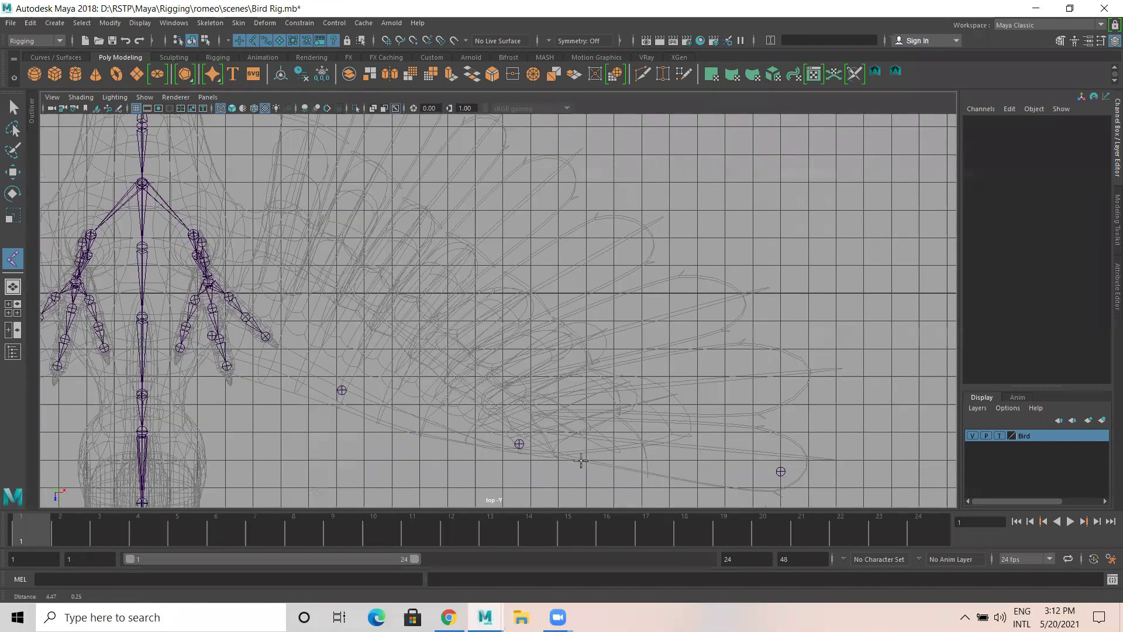
pyautogui.keyDown('alt'); pyautogui.moveTo(581, 460); pyautogui.dragTo(569, 457, button='middle'); pyautogui.keyUp('alt')
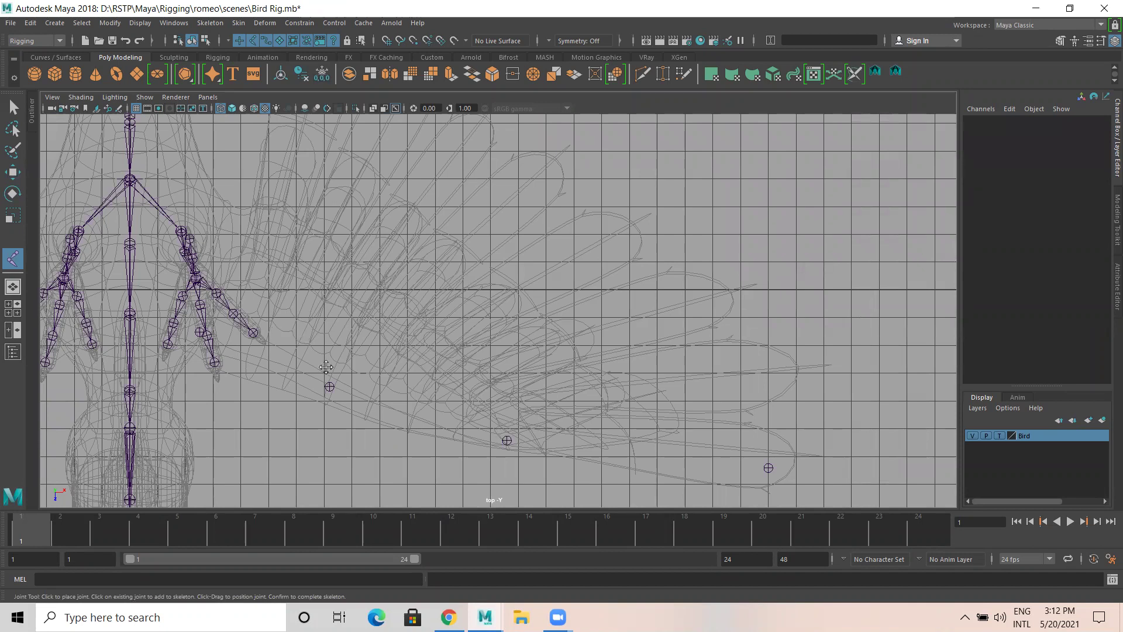
pyautogui.keyDown('alt'); pyautogui.moveTo(325, 368); pyautogui.dragTo(341, 380, button='middle'); pyautogui.keyUp('alt')
pyautogui.keyDown('alt'); pyautogui.moveTo(246, 404); pyautogui.dragTo(236, 410, button='middle'); pyautogui.keyUp('alt')
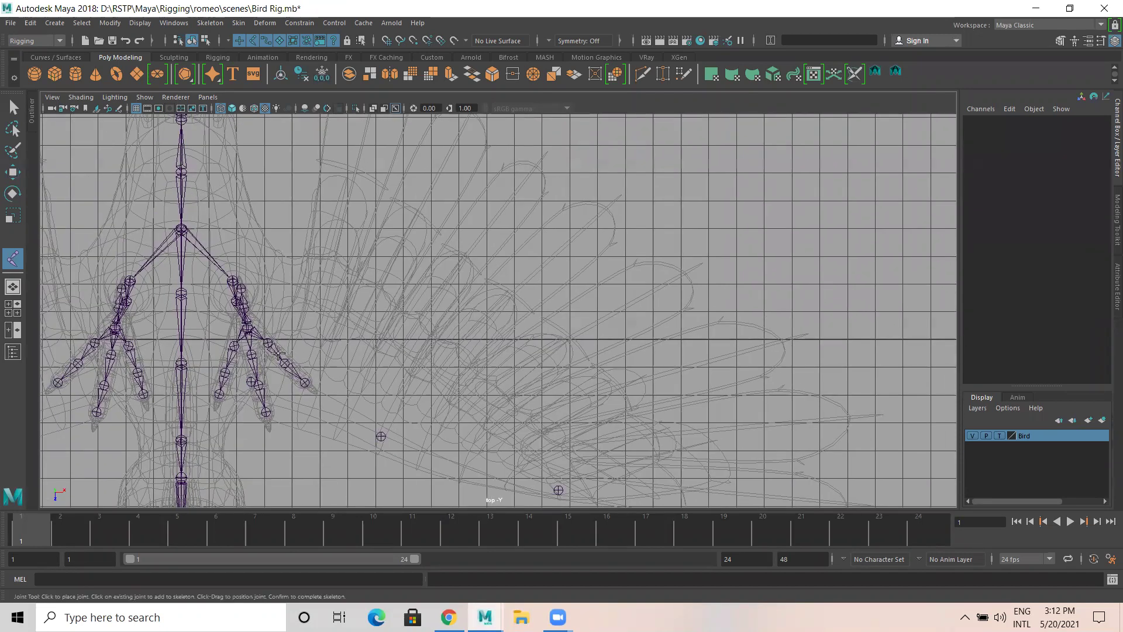
pyautogui.keyDown('alt'); pyautogui.moveTo(446, 297); pyautogui.dragTo(407, 336, button='middle'); pyautogui.keyUp('alt')
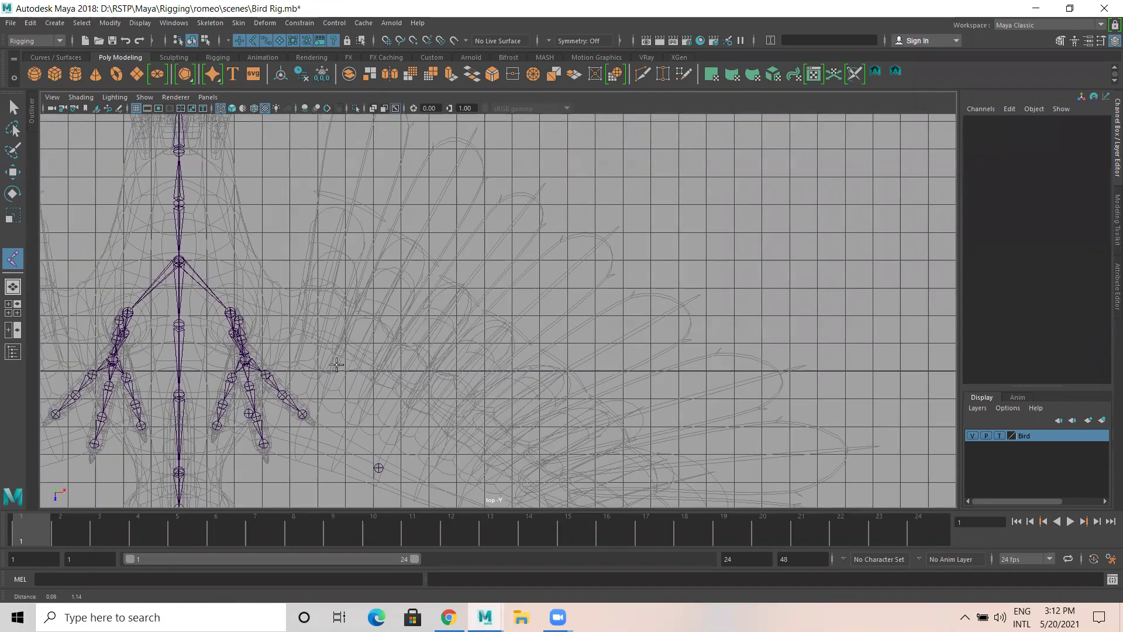
pyautogui.keyDown('alt'); pyautogui.moveTo(304, 367); pyautogui.dragTo(293, 368, button='middle'); pyautogui.keyUp('alt')
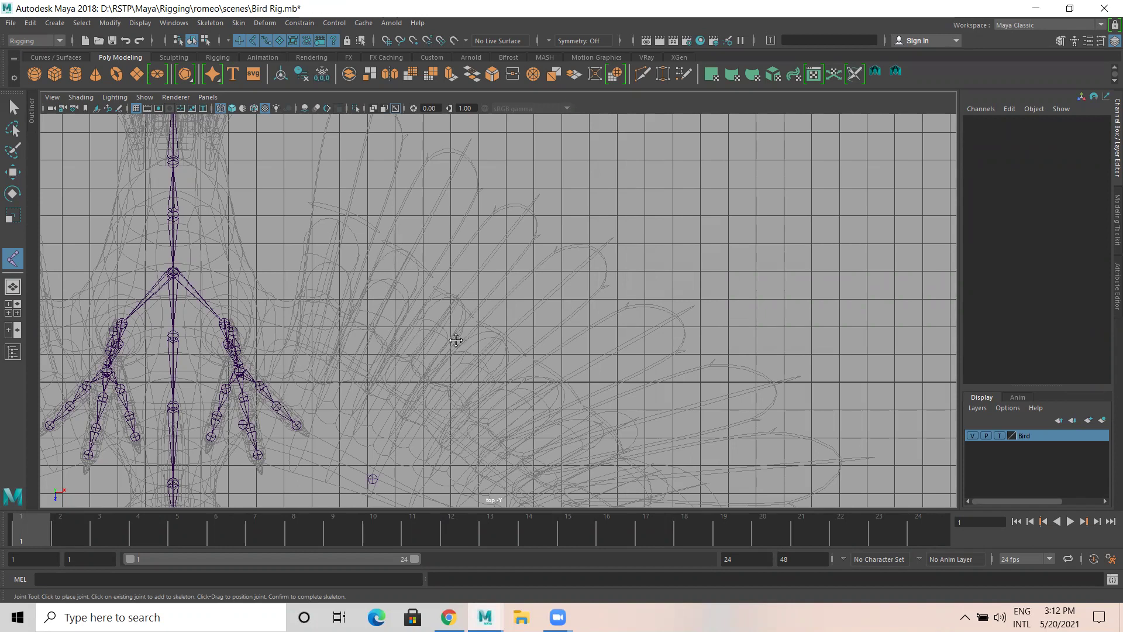
pyautogui.keyDown('alt'); pyautogui.moveTo(456, 340); pyautogui.dragTo(450, 266, button='middle'); pyautogui.keyUp('alt')
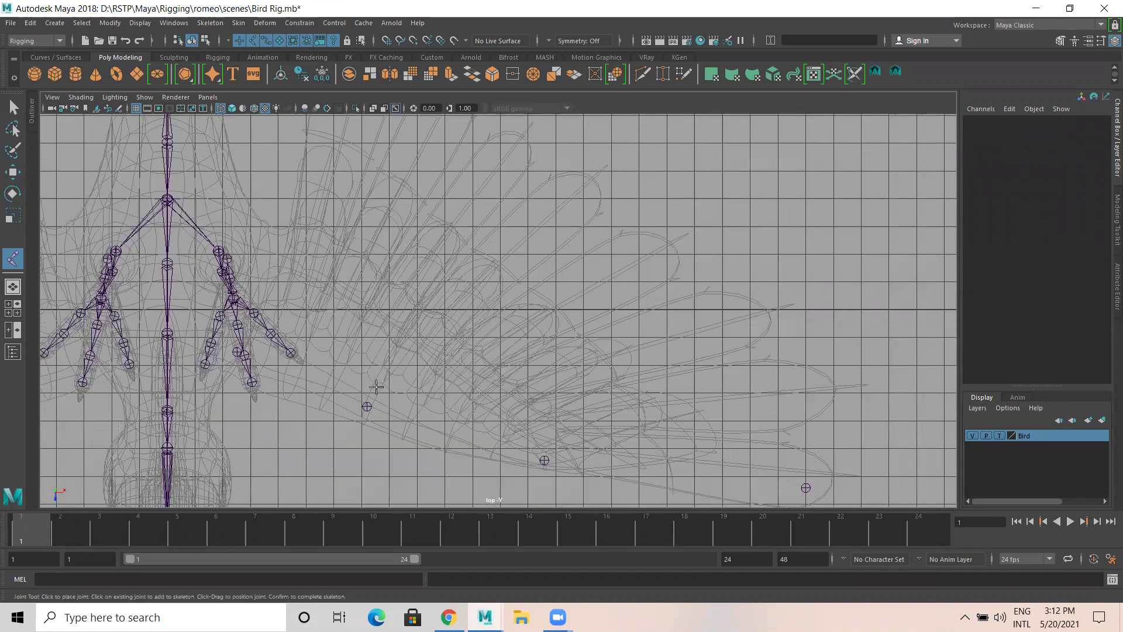
pyautogui.keyDown('alt'); pyautogui.moveTo(233, 345); pyautogui.dragTo(244, 401, button='middle'); pyautogui.keyUp('alt')
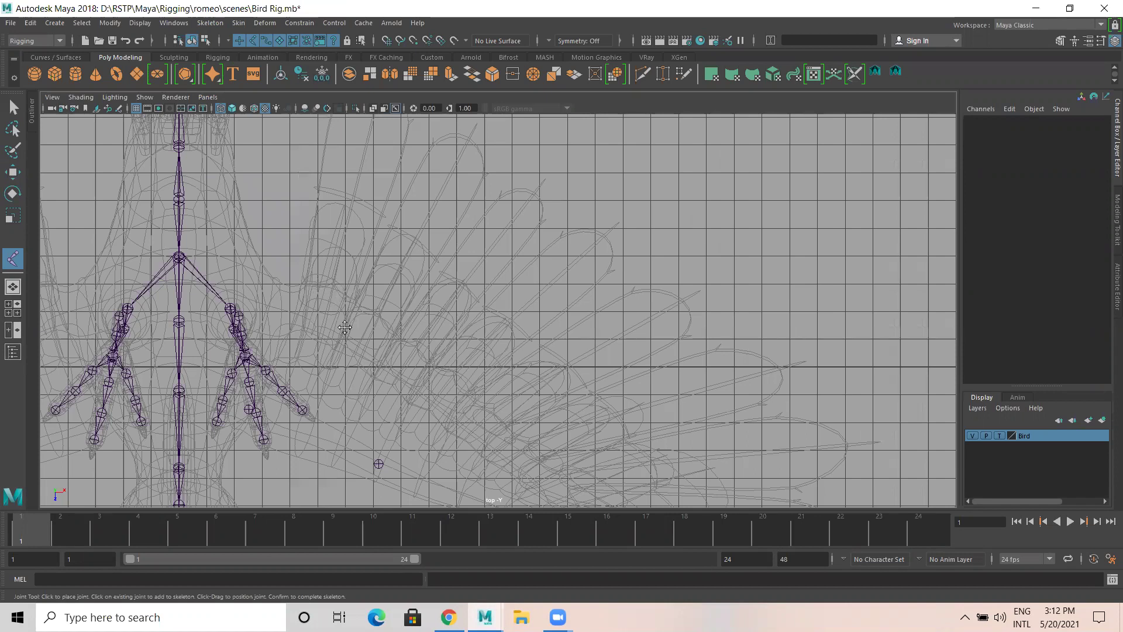
pyautogui.keyDown('alt'); pyautogui.moveTo(345, 327); pyautogui.dragTo(346, 358, button='middle'); pyautogui.keyUp('alt')
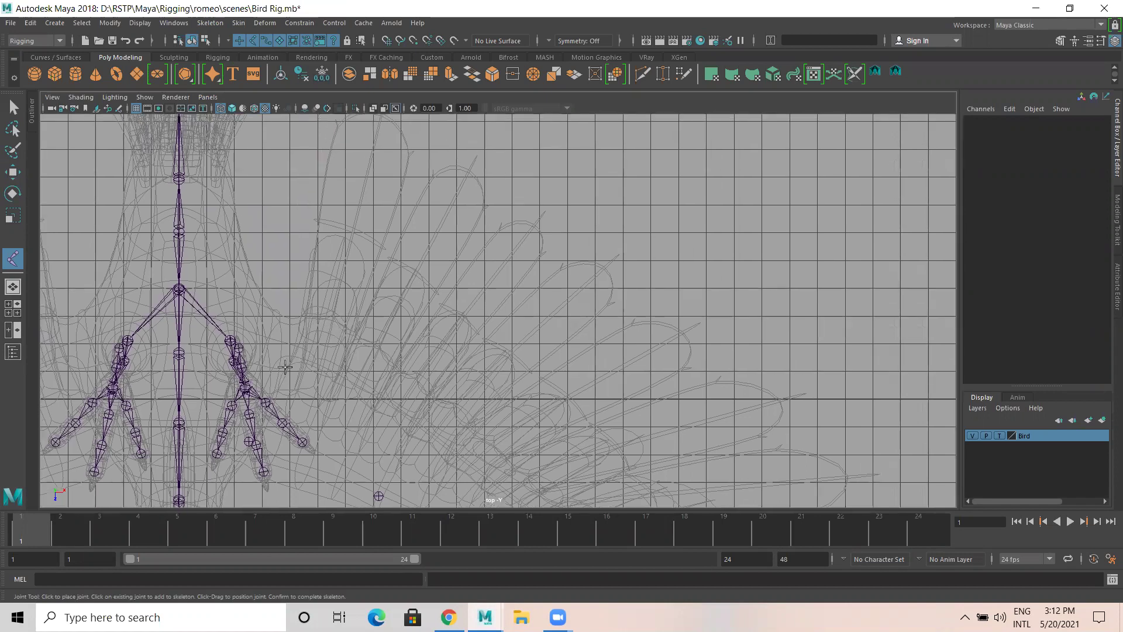
pyautogui.click(293, 360)
pyautogui.keyDown('alt'); pyautogui.moveTo(355, 229); pyautogui.dragTo(342, 304, button='middle'); pyautogui.keyUp('alt')
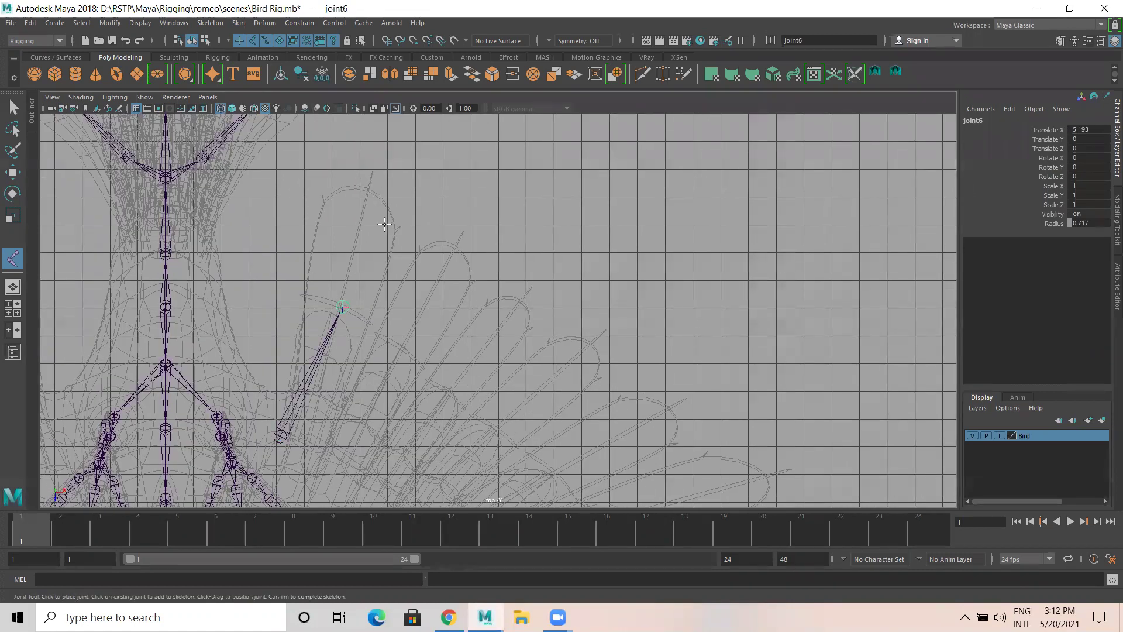
pyautogui.click(466, 233)
pyautogui.keyDown('alt'); pyautogui.moveTo(452, 481); pyautogui.dragTo(440, 320, button='middle'); pyautogui.keyUp('alt')
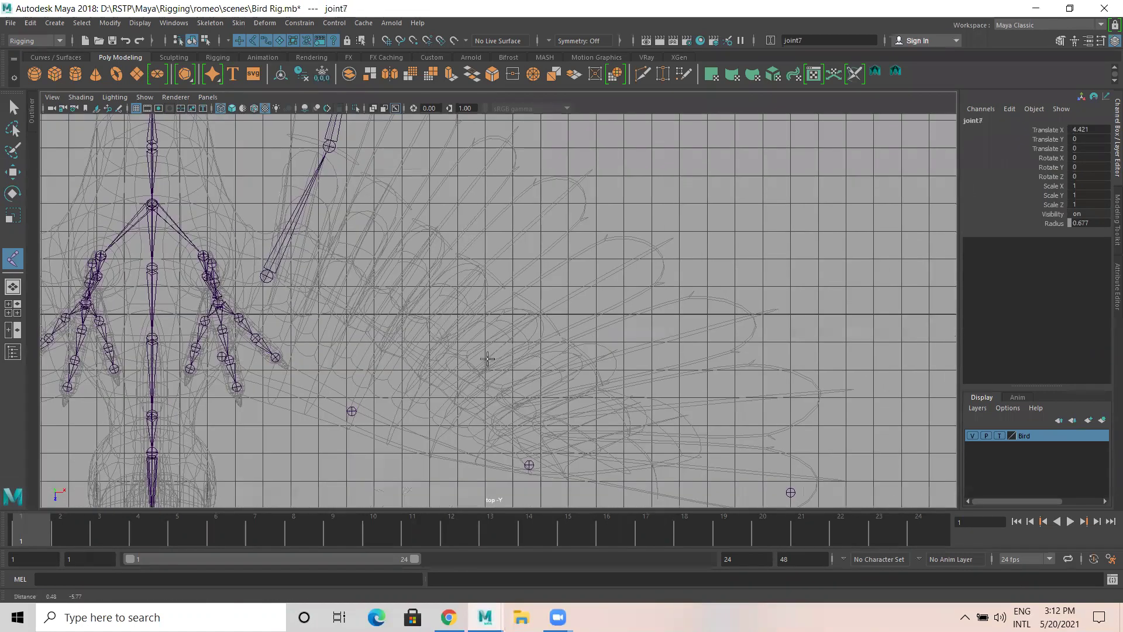
pyautogui.press('Return')
# Raise the new feather chain to wing height in the perspective view, with its root joint at Translate Y 9.241.
pyautogui.press('w')
pyautogui.press('space')
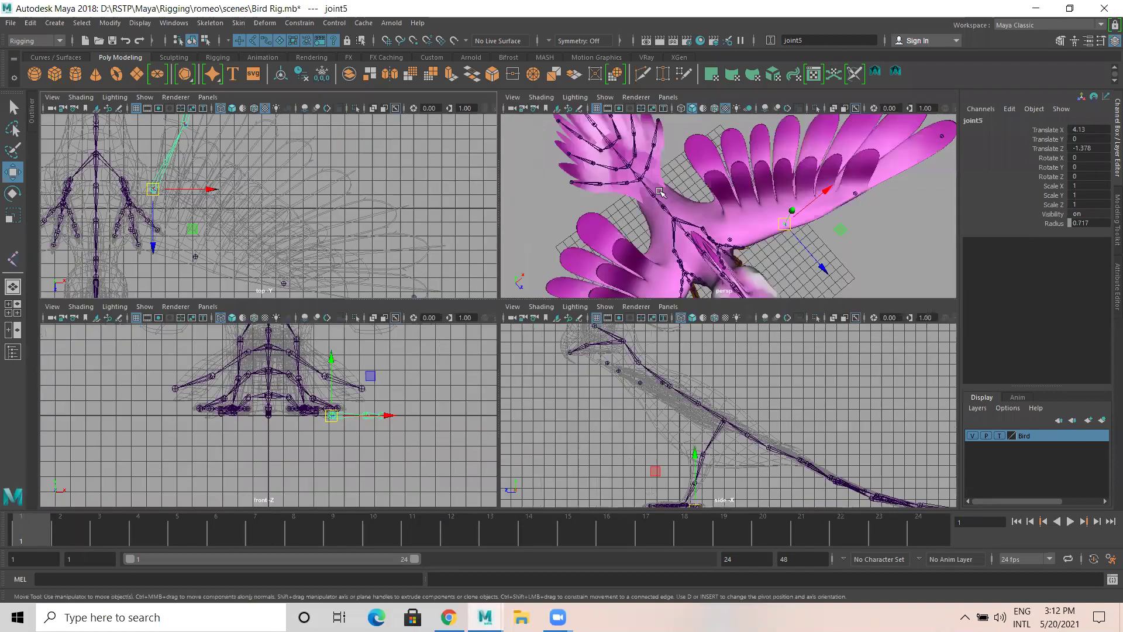
pyautogui.press('space')
pyautogui.keyDown('alt'); pyautogui.moveTo(446, 254); pyautogui.dragTo(457, 264); pyautogui.keyUp('alt')
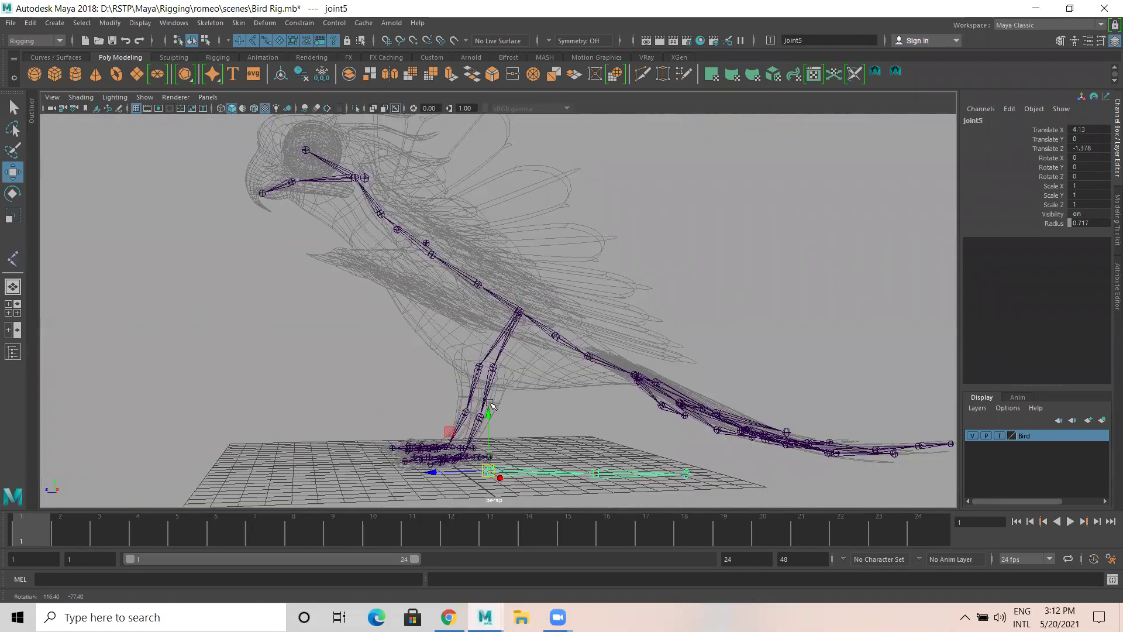
pyautogui.moveTo(490, 403); pyautogui.dragTo(381, 302)
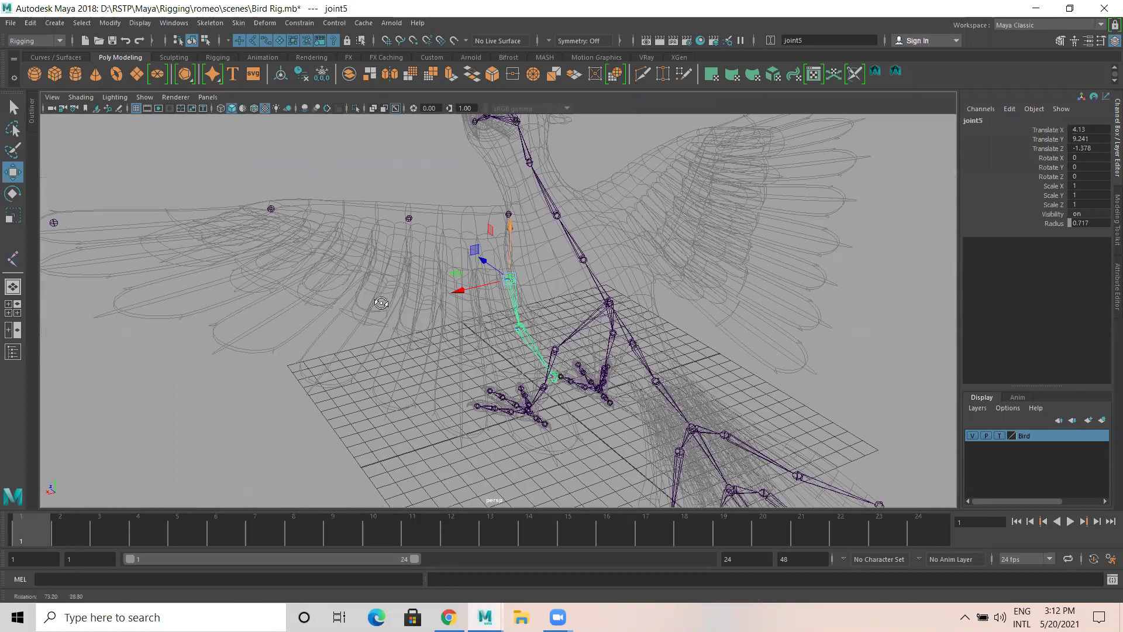
pyautogui.keyDown('alt'); pyautogui.moveTo(412, 344); pyautogui.dragTo(450, 321); pyautogui.keyUp('alt')
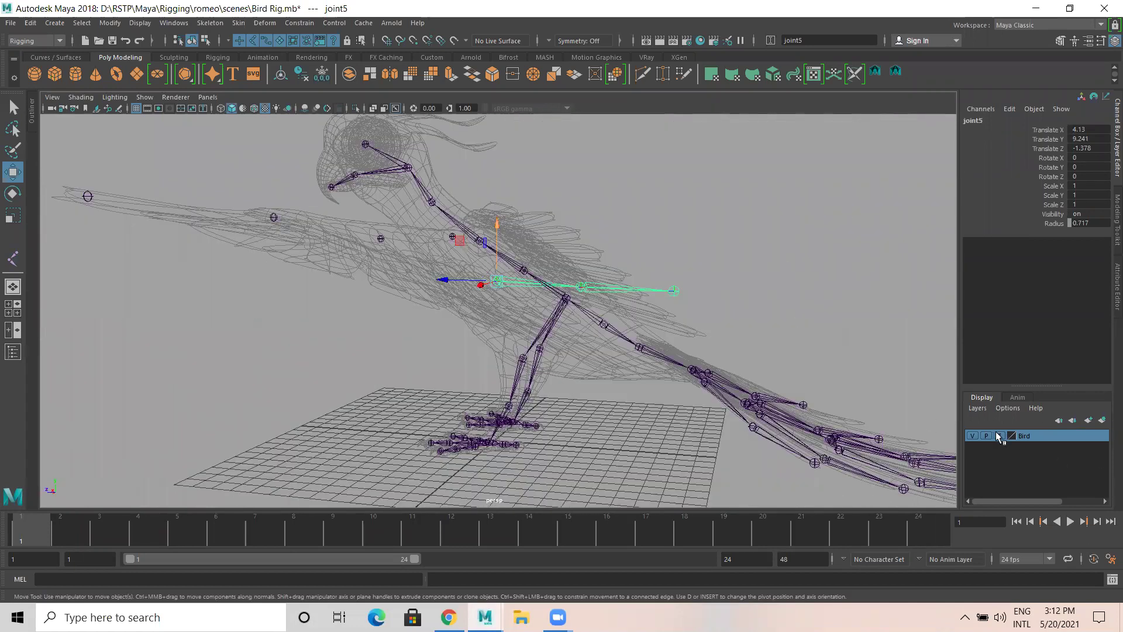
# Set the Bird layer back to reference display and rotate the feather chain's root joint to about -22° in Z along the feather.
pyautogui.click(999, 436)
pyautogui.keyDown('alt'); pyautogui.moveTo(238, 303); pyautogui.dragTo(571, 371); pyautogui.keyUp('alt')
pyautogui.press('e')
pyautogui.moveTo(498, 301); pyautogui.dragTo(492, 310)
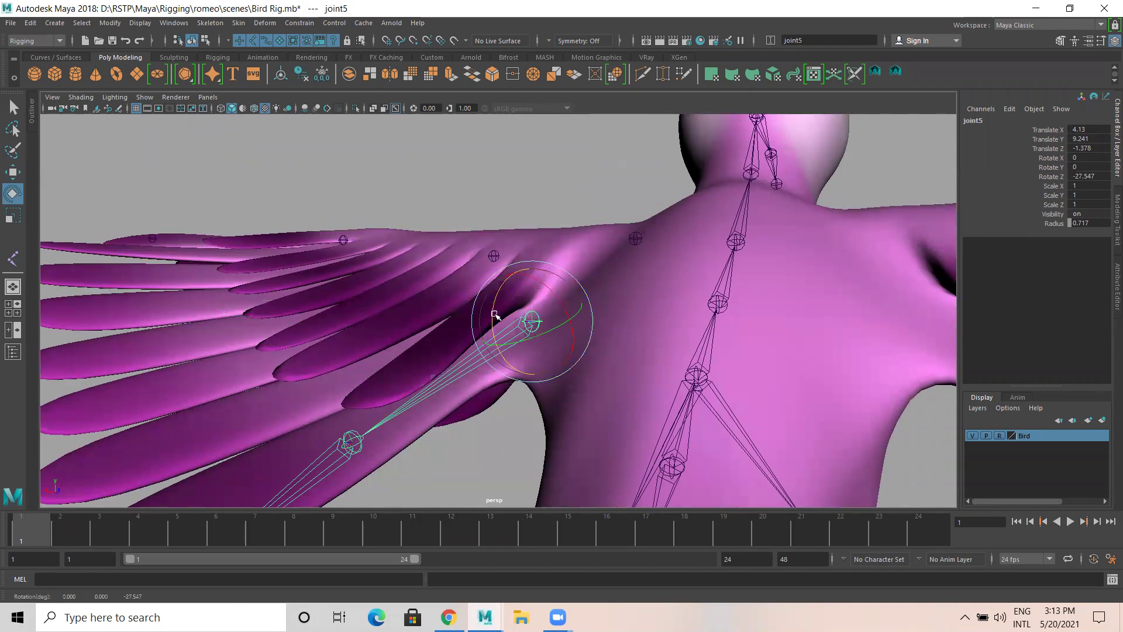
pyautogui.keyDown('alt'); pyautogui.moveTo(623, 377); pyautogui.dragTo(661, 296); pyautogui.keyUp('alt')
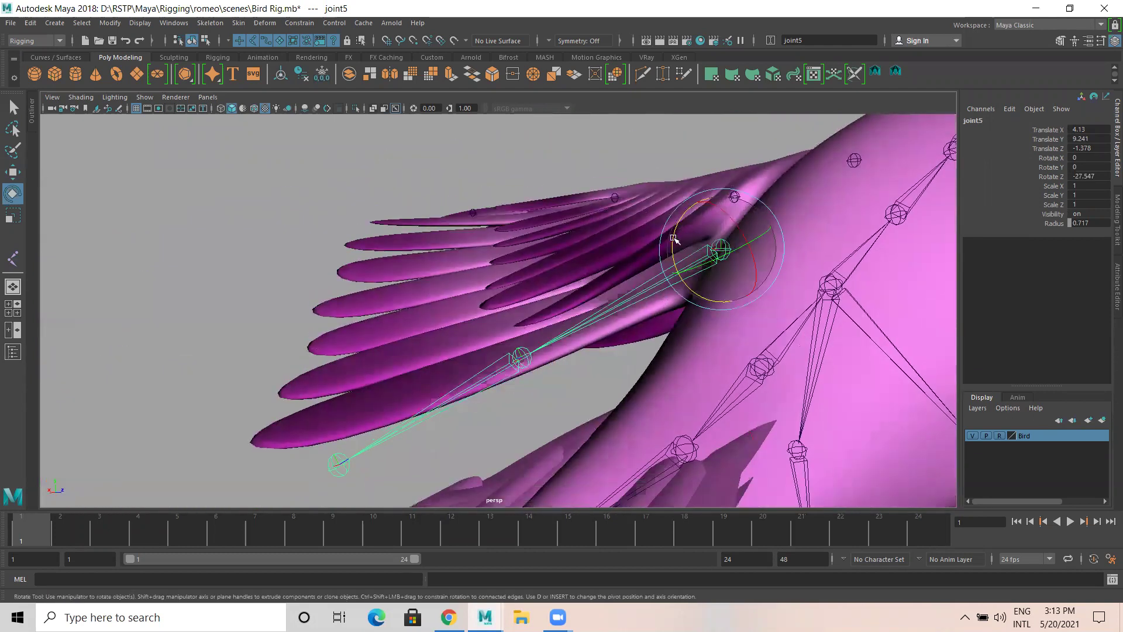
pyautogui.moveTo(674, 238)
pyautogui.mouseDown()
pyautogui.moveTo(667, 245)
pyautogui.moveTo(672, 226)
pyautogui.mouseUp()
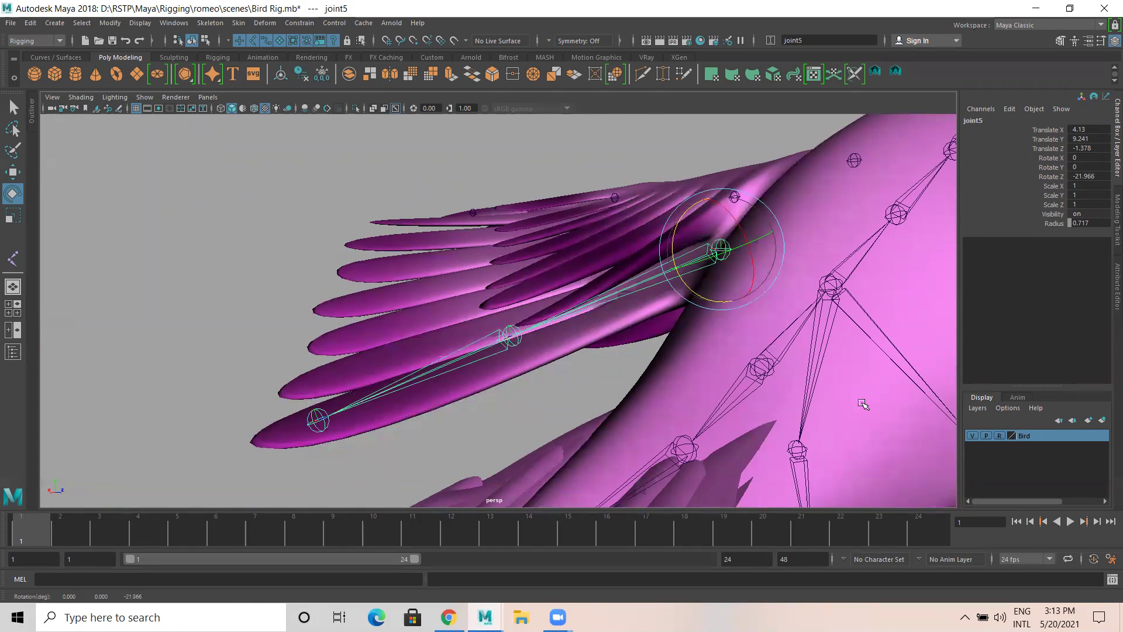
# Turn off X-Ray Joints in the perspective view and lower the innermost feather chain's middle joint into the feather.
pyautogui.click(89, 98)
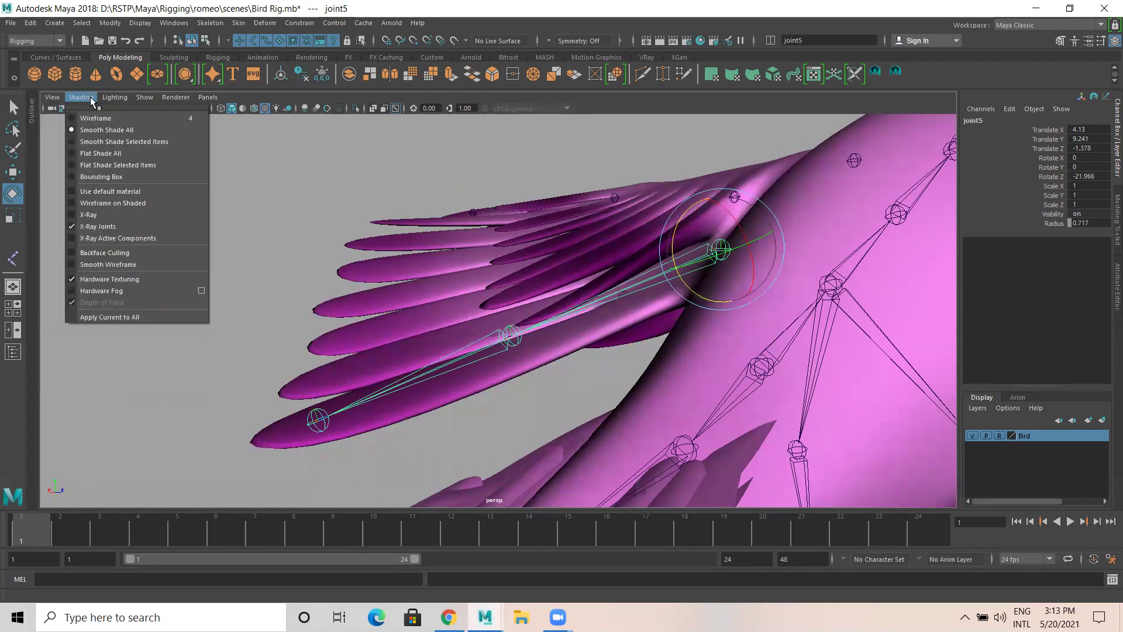
pyautogui.click(98, 227)
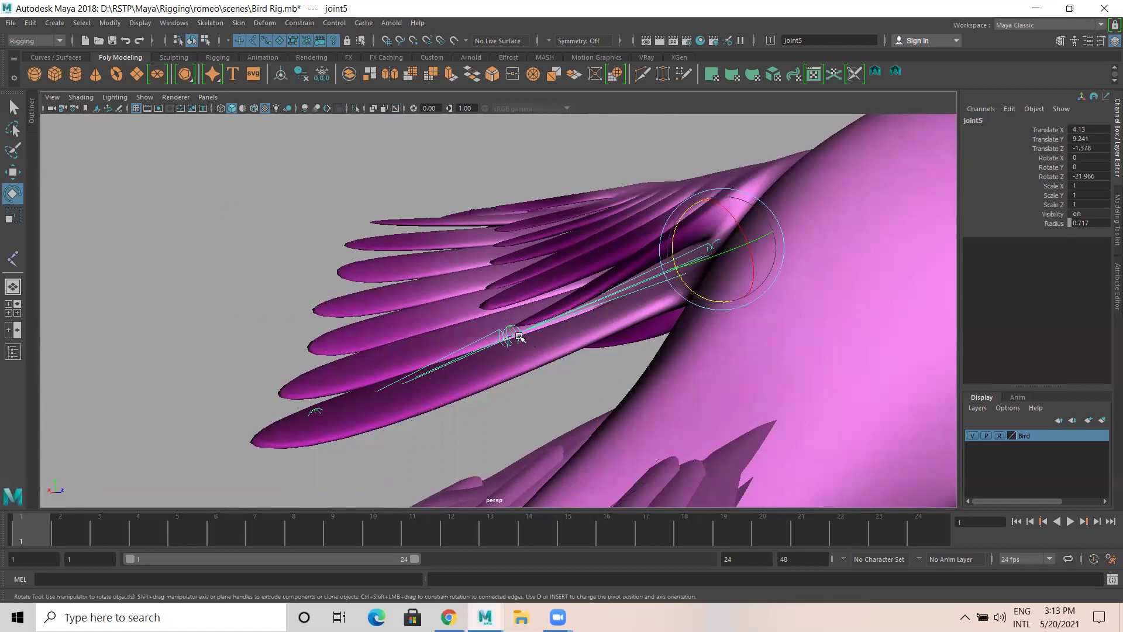
pyautogui.click(513, 333)
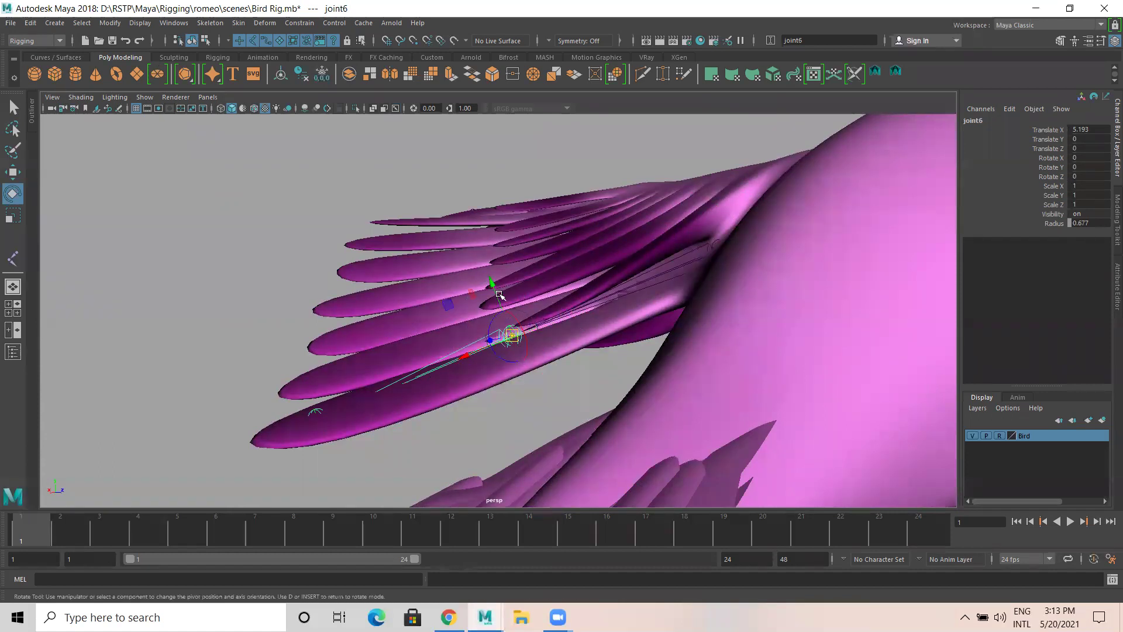
pyautogui.press('w')
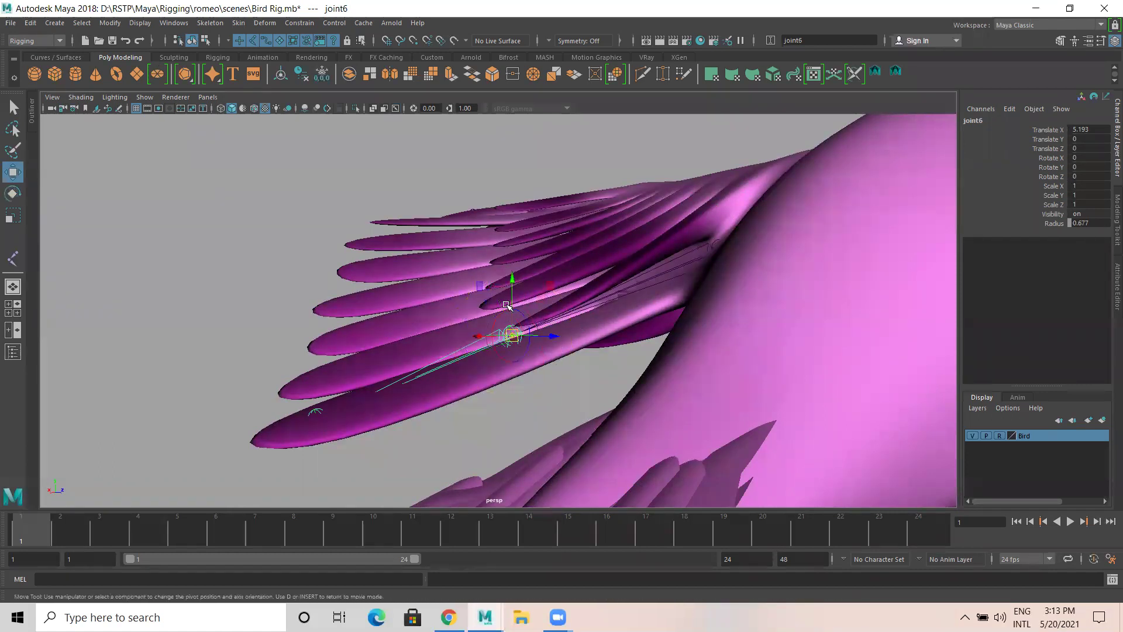
pyautogui.moveTo(511, 284); pyautogui.dragTo(517, 298)
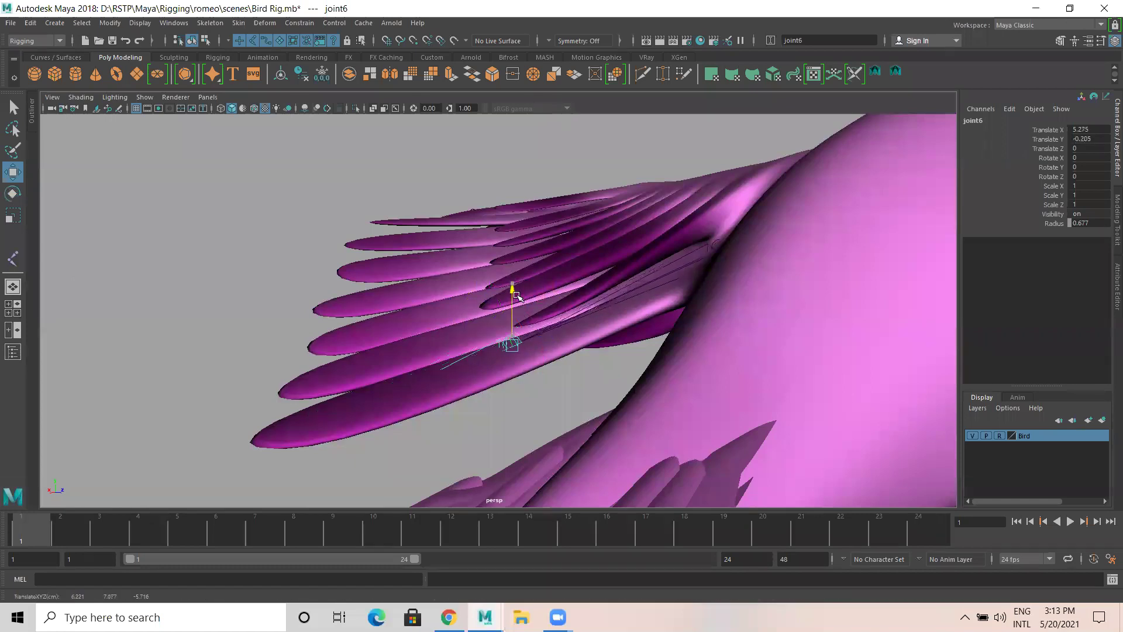
pyautogui.hotkey('ctrl', 'z')
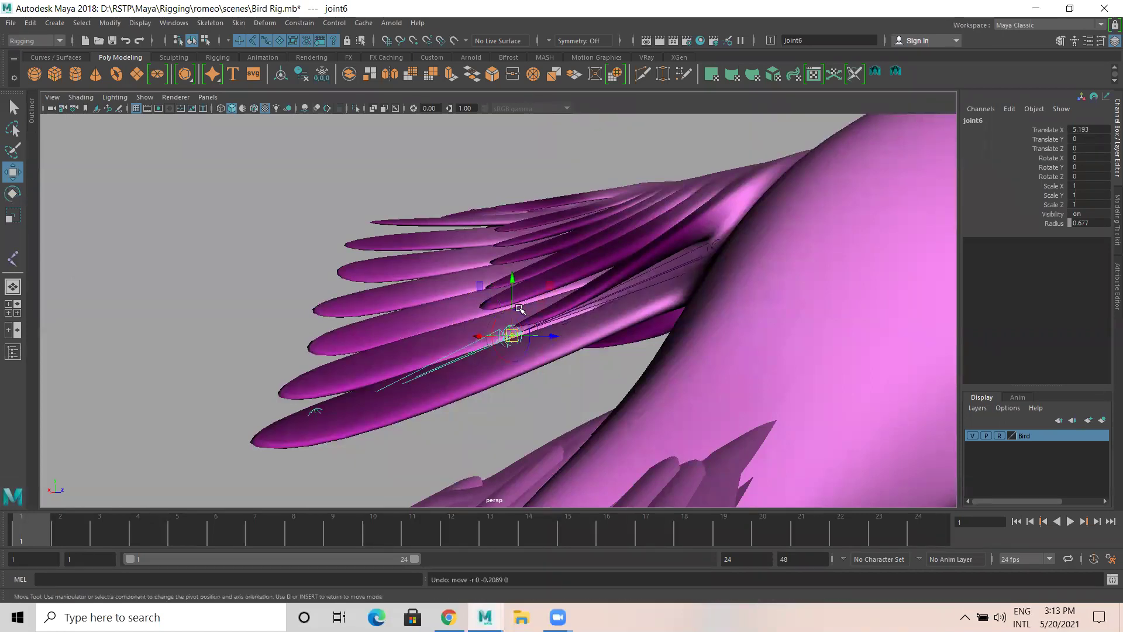
pyautogui.moveTo(512, 283)
pyautogui.mouseDown()
pyautogui.moveTo(518, 310)
pyautogui.moveTo(513, 300)
pyautogui.mouseUp()
# Lower the same chain's tip joint into the feather and its root joint to Translate Y 9.088.
pyautogui.click(316, 412)
pyautogui.moveTo(314, 414); pyautogui.dragTo(319, 422)
pyautogui.keyDown('alt'); pyautogui.moveTo(546, 388); pyautogui.dragTo(677, 275); pyautogui.keyUp('alt')
pyautogui.click(678, 279)
pyautogui.moveTo(681, 224); pyautogui.dragTo(681, 231)
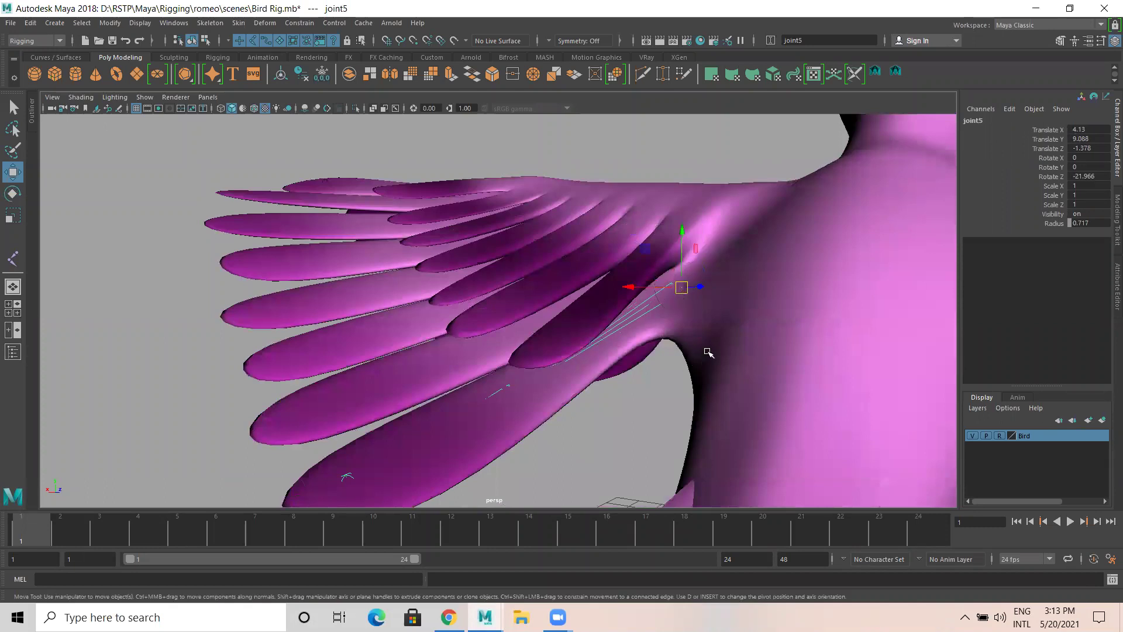
pyautogui.click(649, 383)
pyautogui.click(670, 286)
# Duplicate the feather chain in the top view and place the copy's root on the second long feather at Translate X 6.209, Z -0.155.
pyautogui.press('space')
pyautogui.press('space')
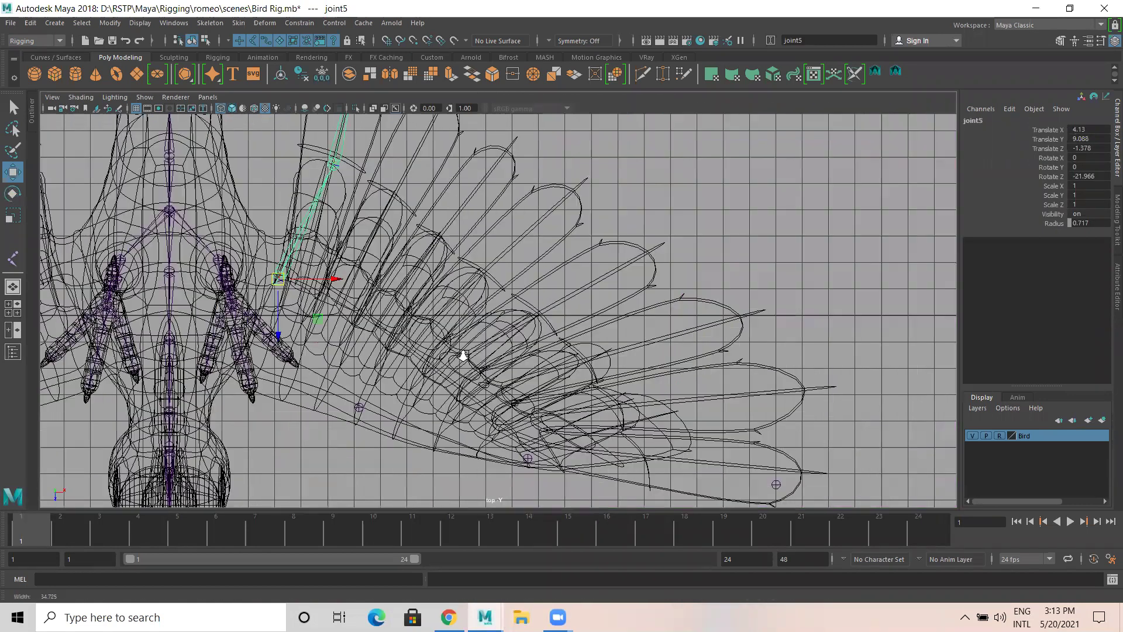
pyautogui.scroll(-1, 258, 365)
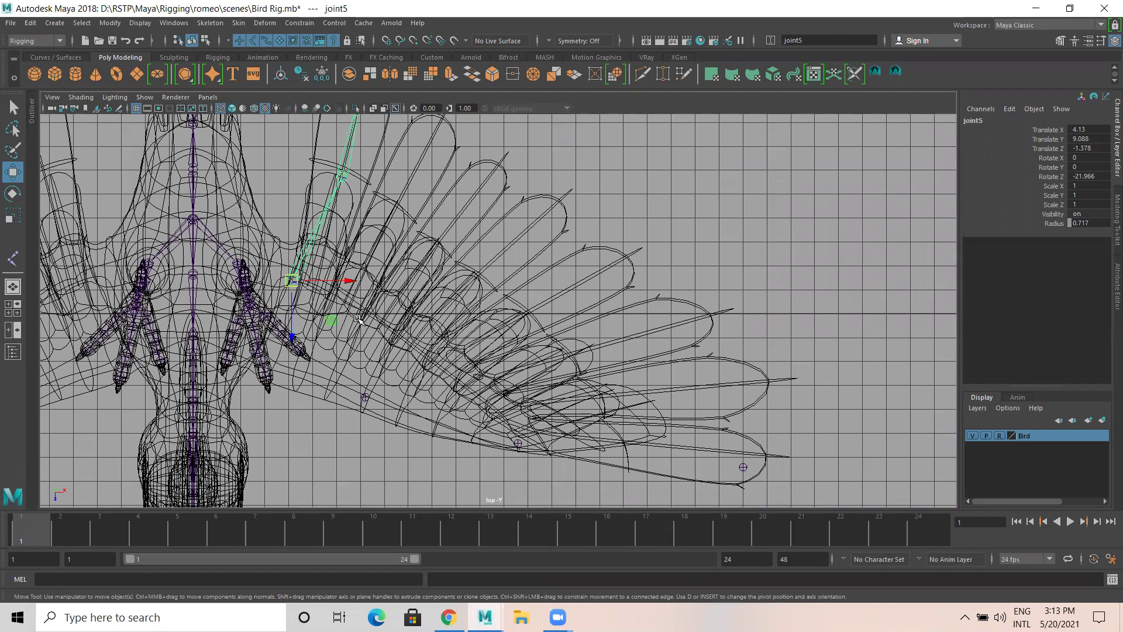
pyautogui.hotkey('ctrl', 'd')
pyautogui.moveTo(359, 316); pyautogui.dragTo(409, 308, button='middle')
pyautogui.keyDown('alt'); pyautogui.moveTo(429, 259); pyautogui.dragTo(412, 371, button='middle'); pyautogui.keyUp('alt')
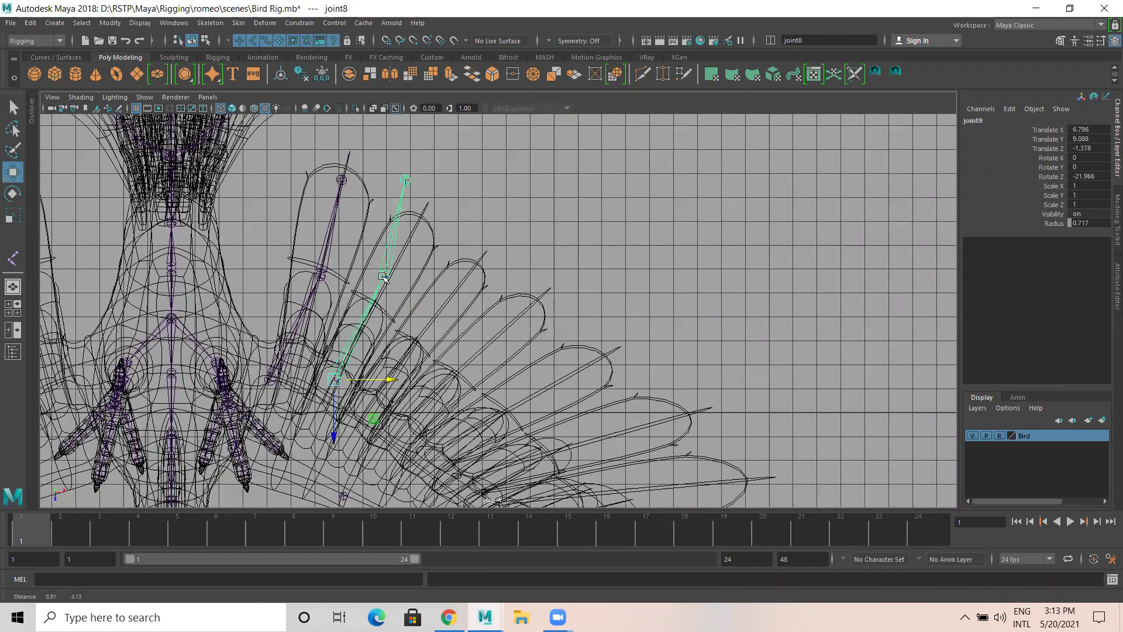
pyautogui.keyDown('alt'); pyautogui.moveTo(381, 281); pyautogui.dragTo(378, 284, button='middle'); pyautogui.keyUp('alt')
pyautogui.moveTo(339, 427); pyautogui.dragTo(325, 456, button='middle')
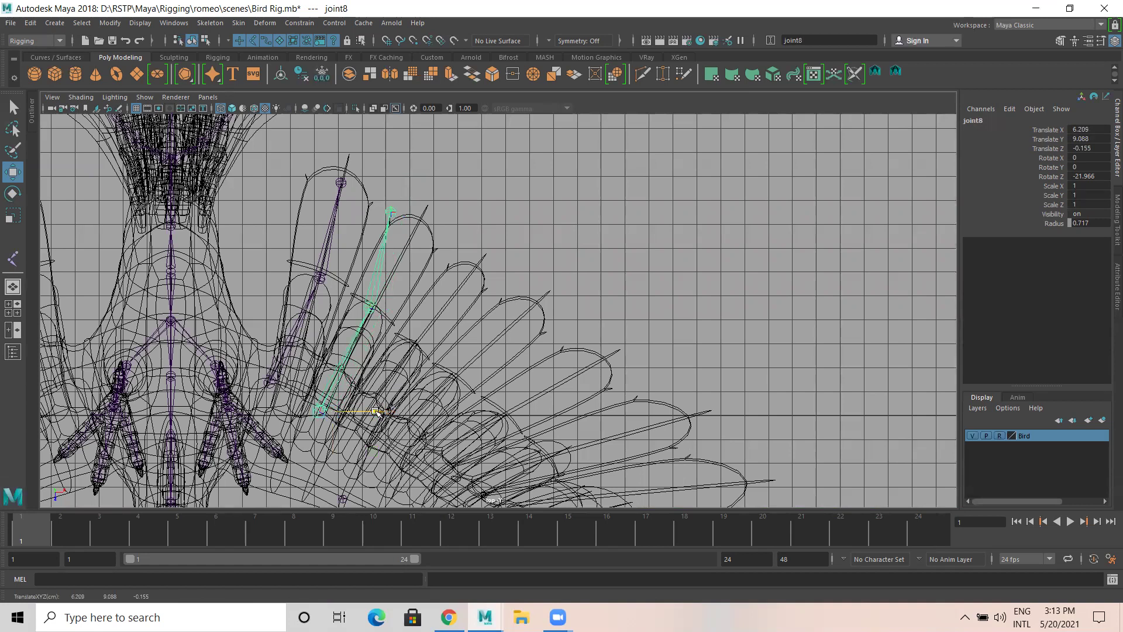
pyautogui.keyDown('alt'); pyautogui.moveTo(369, 460); pyautogui.dragTo(353, 370, button='middle'); pyautogui.keyUp('alt')
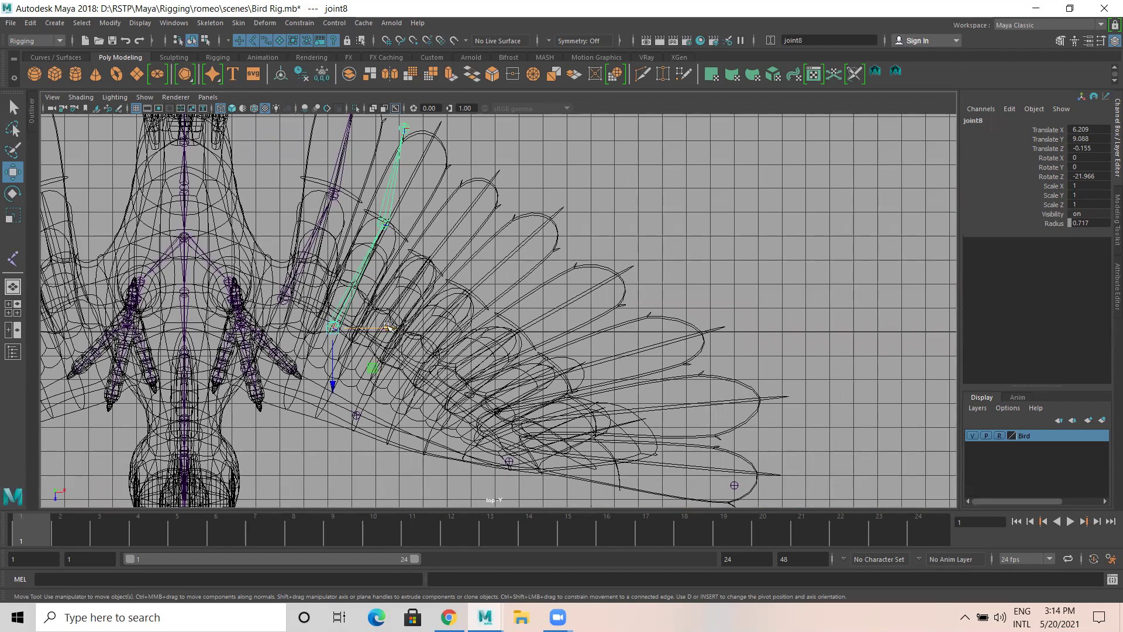
# Move the copied chain's tip joint to the tip of the second long feather in the top view.
pyautogui.click(405, 129)
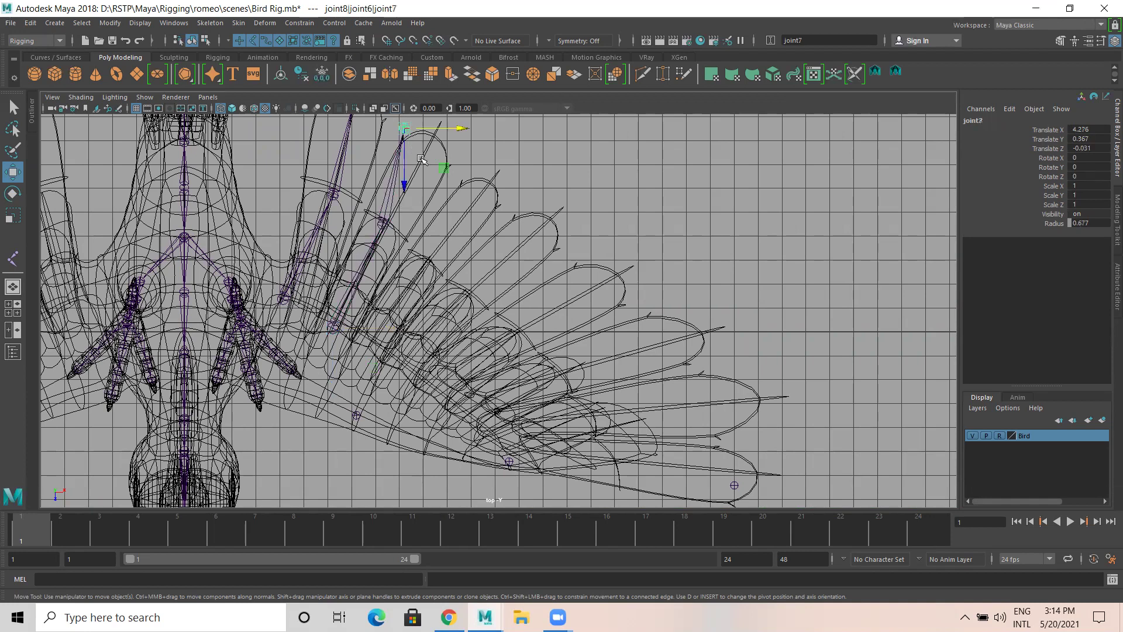
pyautogui.press('d')
pyautogui.press('d')
pyautogui.hotkey('ctrl', 'z')
pyautogui.moveTo(404, 127); pyautogui.dragTo(431, 142)
# Adjust the second chain's middle and tip joints in the perspective view so they sit inside the feather.
pyautogui.press('space')
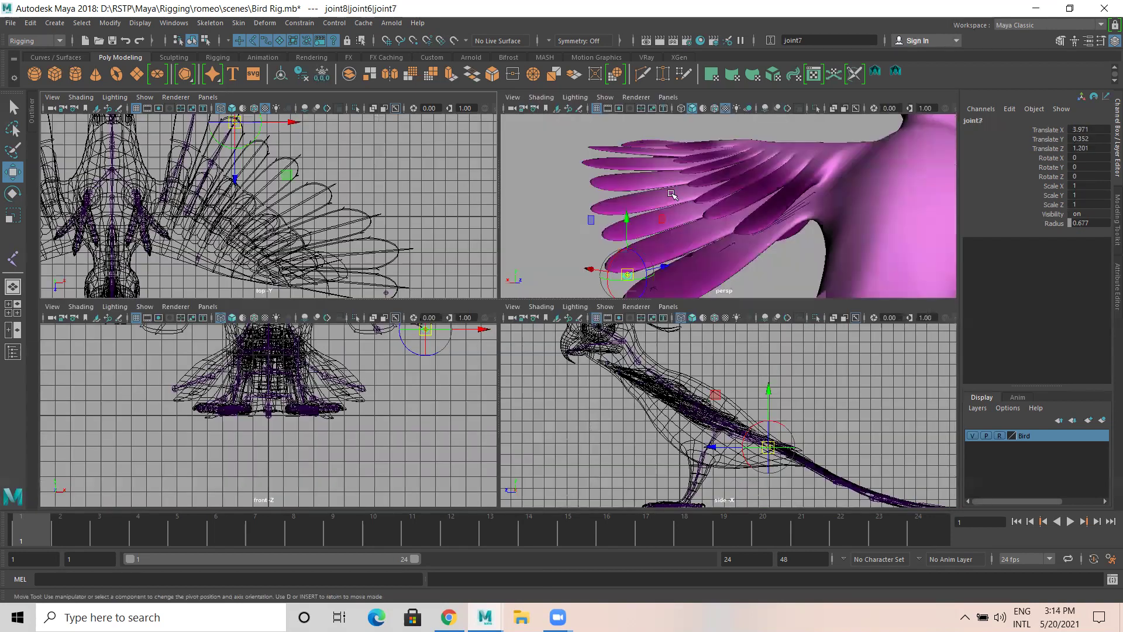
pyautogui.press('space')
pyautogui.keyDown('alt'); pyautogui.moveTo(515, 272); pyautogui.dragTo(551, 322); pyautogui.keyUp('alt')
pyautogui.keyDown('alt'); pyautogui.moveTo(443, 338); pyautogui.dragTo(465, 267); pyautogui.keyUp('alt')
pyautogui.click(471, 312)
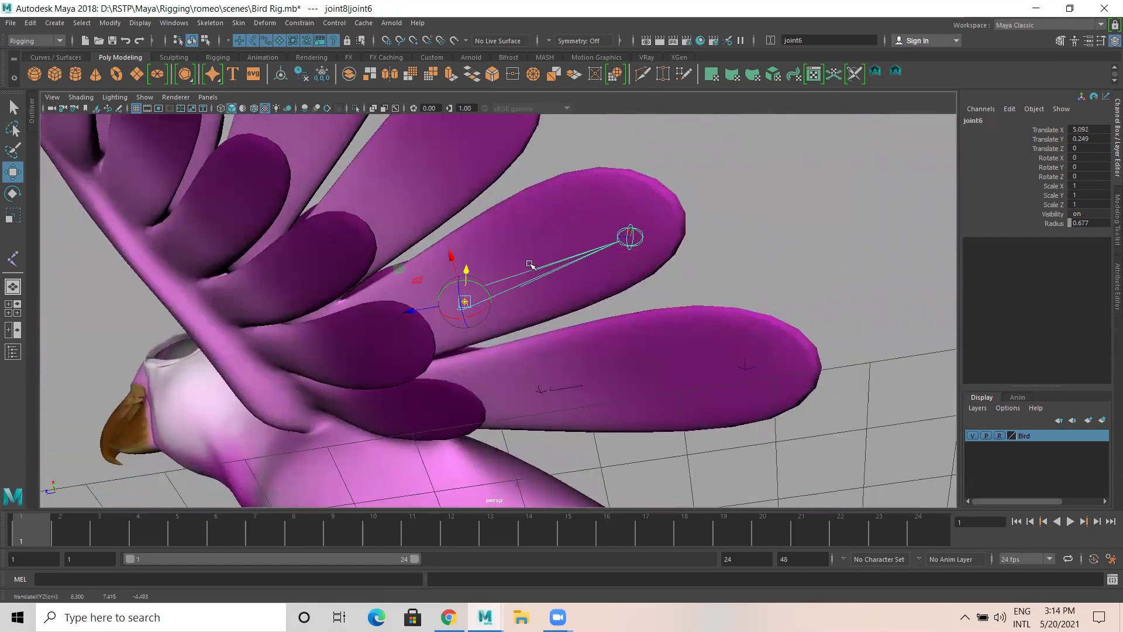
pyautogui.click(630, 237)
pyautogui.keyDown('alt'); pyautogui.moveTo(627, 233); pyautogui.dragTo(479, 310); pyautogui.keyUp('alt')
pyautogui.keyDown('alt'); pyautogui.moveTo(409, 394); pyautogui.dragTo(339, 441); pyautogui.keyUp('alt')
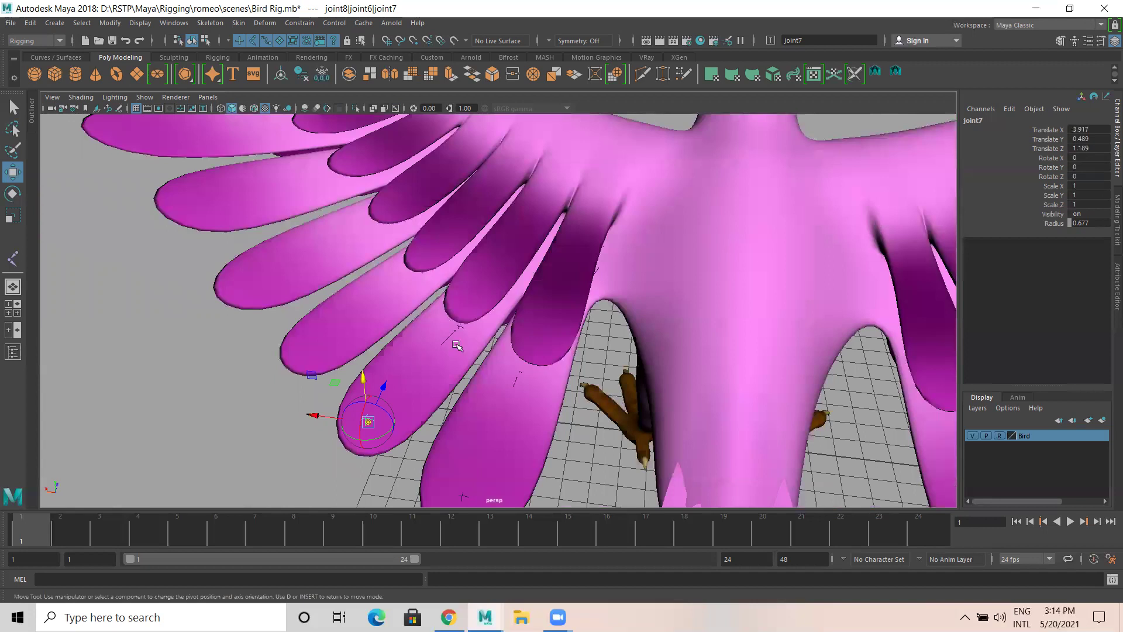
# Duplicate the second feather's chain in the top view to place one chain on the third and another on the fourth long feather.
pyautogui.press('space')
pyautogui.press('space')
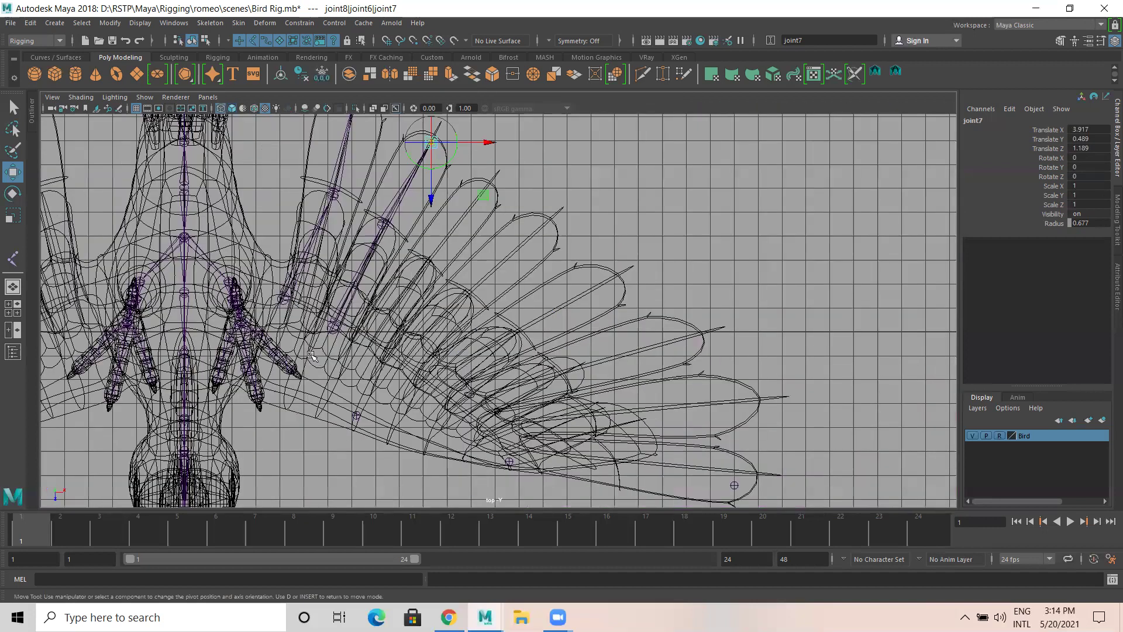
pyautogui.click(333, 327)
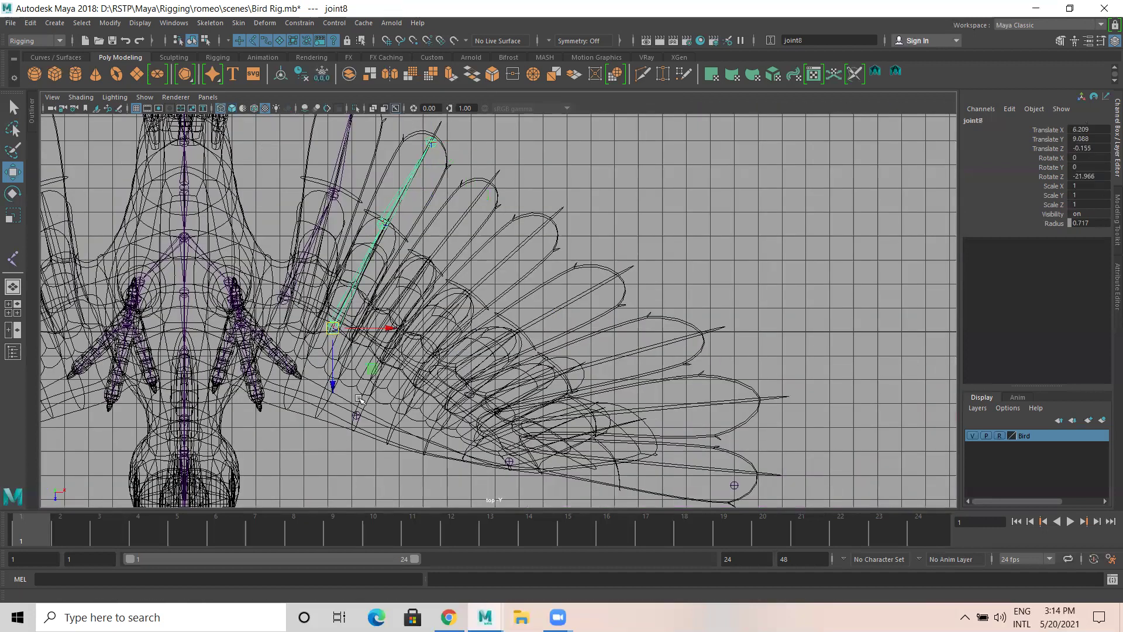
pyautogui.keyDown('alt'); pyautogui.moveTo(354, 406); pyautogui.dragTo(355, 412, button='middle'); pyautogui.keyUp('alt')
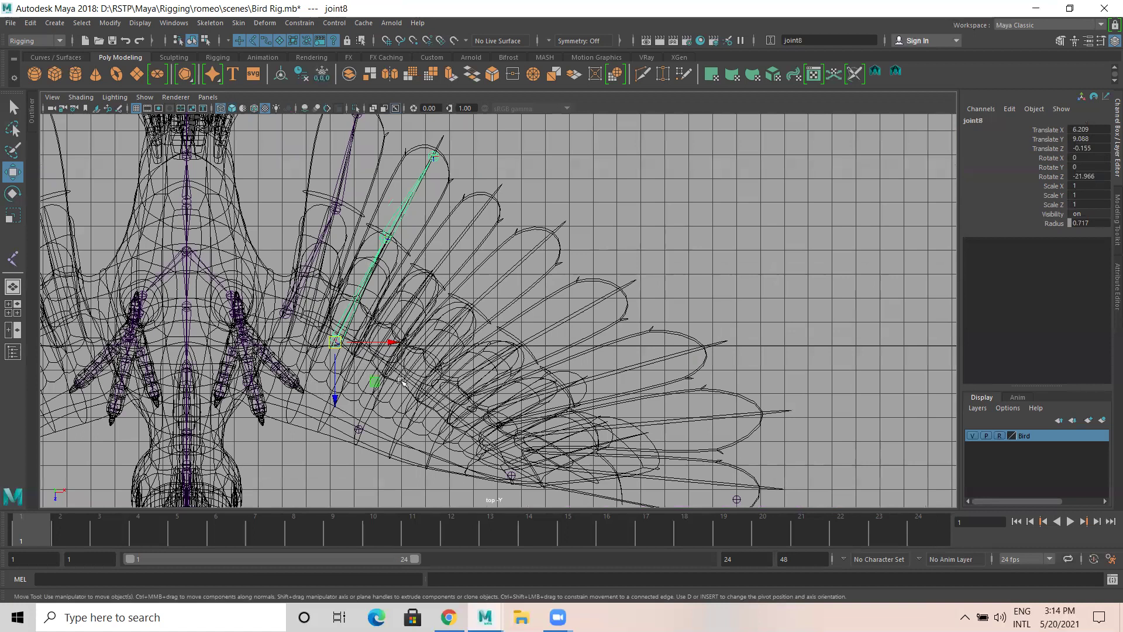
pyautogui.keyDown('alt'); pyautogui.moveTo(401, 382); pyautogui.dragTo(366, 367, button='middle'); pyautogui.keyUp('alt')
pyautogui.hotkey('ctrl', 'd')
pyautogui.moveTo(351, 327); pyautogui.dragTo(398, 327)
pyautogui.moveTo(345, 354); pyautogui.dragTo(345, 373)
pyautogui.moveTo(400, 350); pyautogui.dragTo(393, 351)
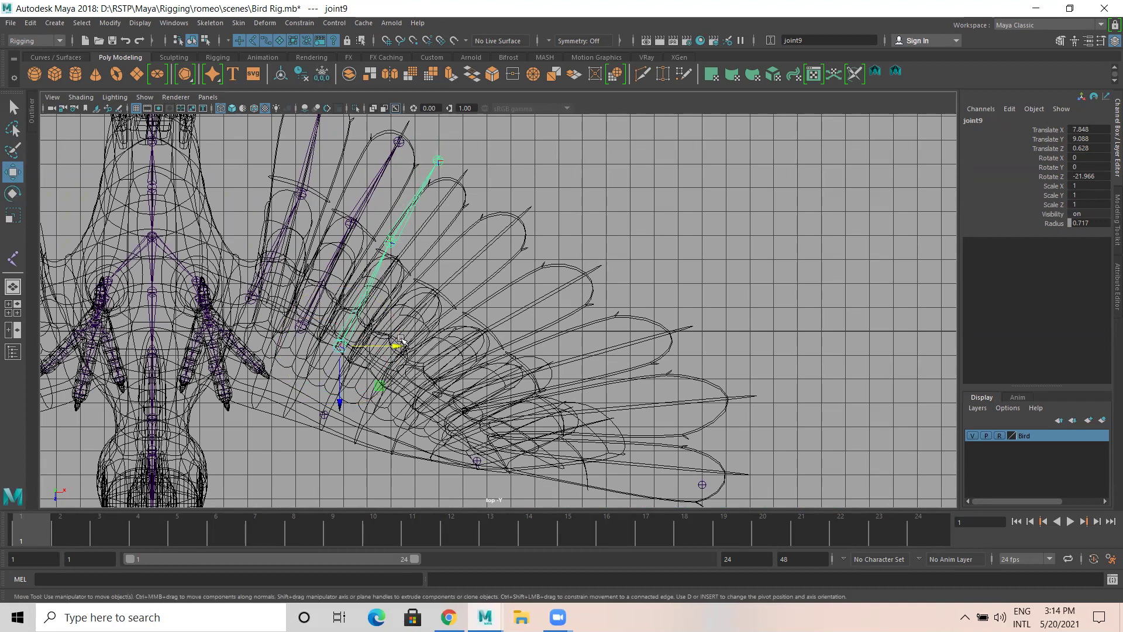
pyautogui.moveTo(342, 346)
pyautogui.mouseDown()
pyautogui.moveTo(414, 389)
pyautogui.moveTo(342, 361)
pyautogui.moveTo(344, 345)
pyautogui.moveTo(349, 357)
pyautogui.mouseUp()
pyautogui.hotkey('ctrl', 'd')
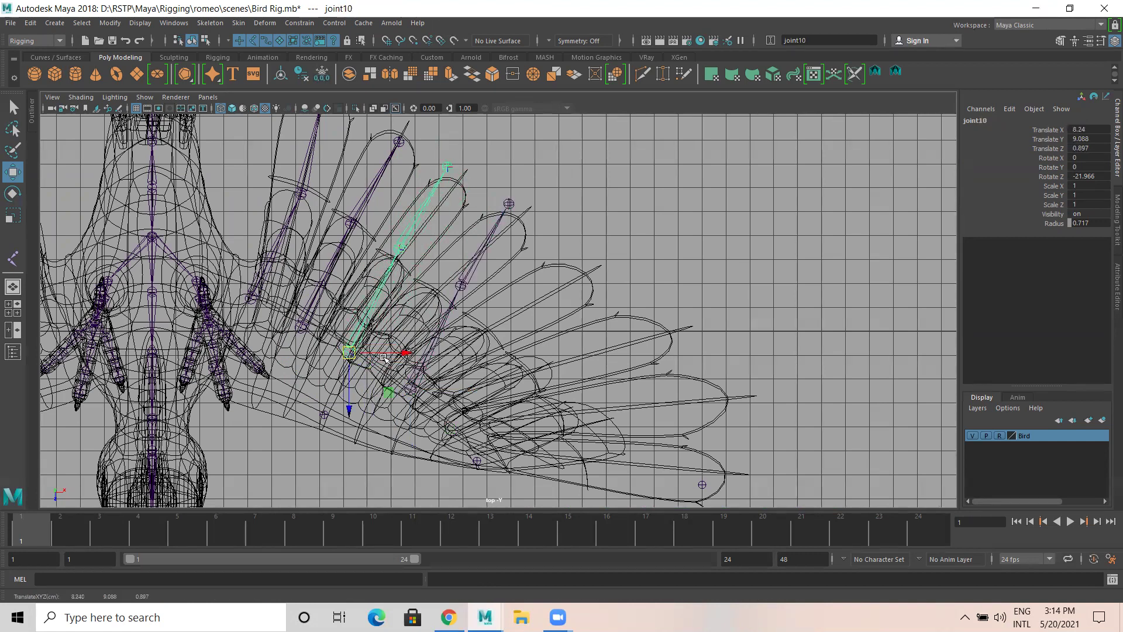
# Fit the third feather chain's root joint into the wing in the perspective view at Translate X 7.726, Y 10.696.
pyautogui.press('space')
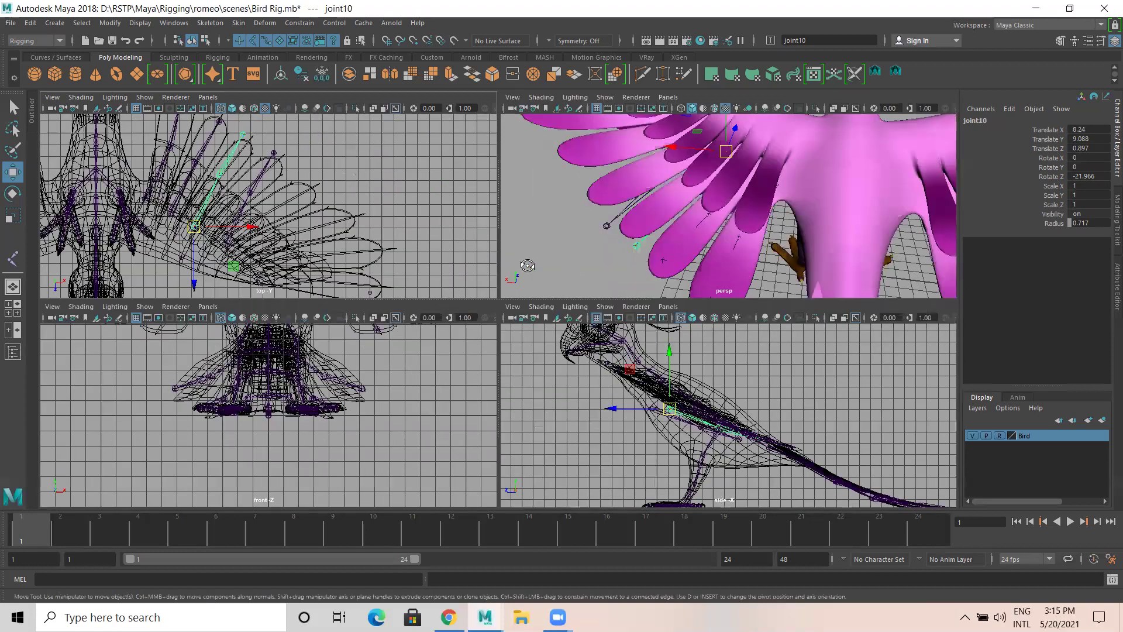
pyautogui.press('space')
pyautogui.scroll(3, 667, 269)
pyautogui.moveTo(374, 209); pyautogui.dragTo(377, 175)
pyautogui.keyDown('alt'); pyautogui.moveTo(379, 286); pyautogui.dragTo(392, 310); pyautogui.keyUp('alt')
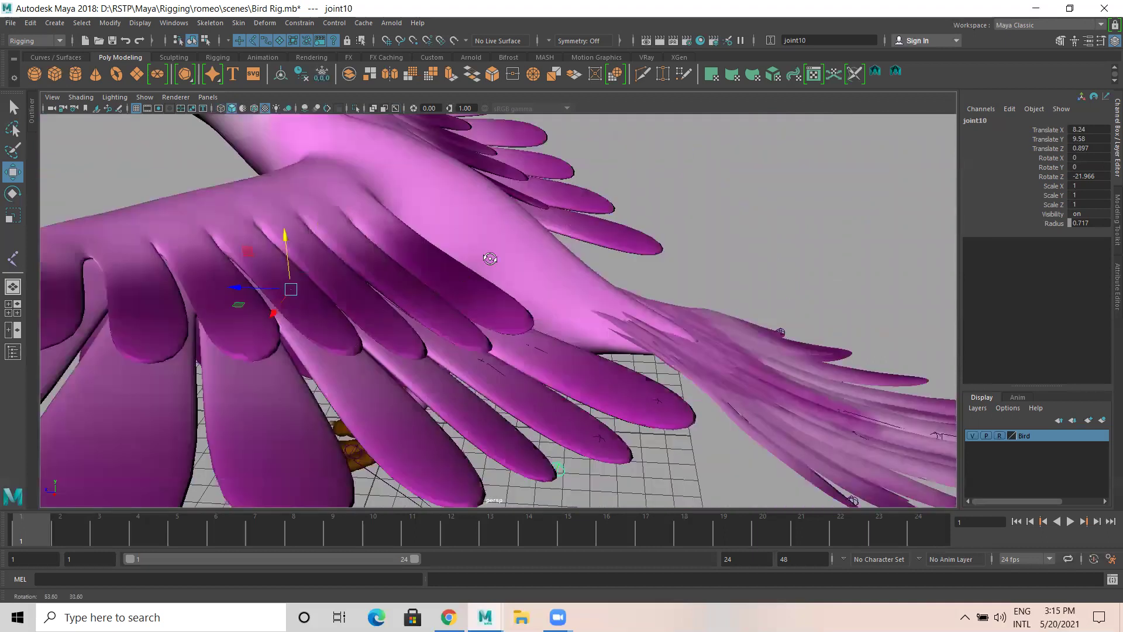
pyautogui.scroll(4, 495, 257)
pyautogui.keyDown('alt'); pyautogui.moveTo(511, 412); pyautogui.dragTo(321, 368); pyautogui.keyUp('alt')
pyautogui.keyDown('alt'); pyautogui.moveTo(270, 325); pyautogui.dragTo(391, 322); pyautogui.keyUp('alt')
pyautogui.moveTo(460, 344); pyautogui.dragTo(497, 406)
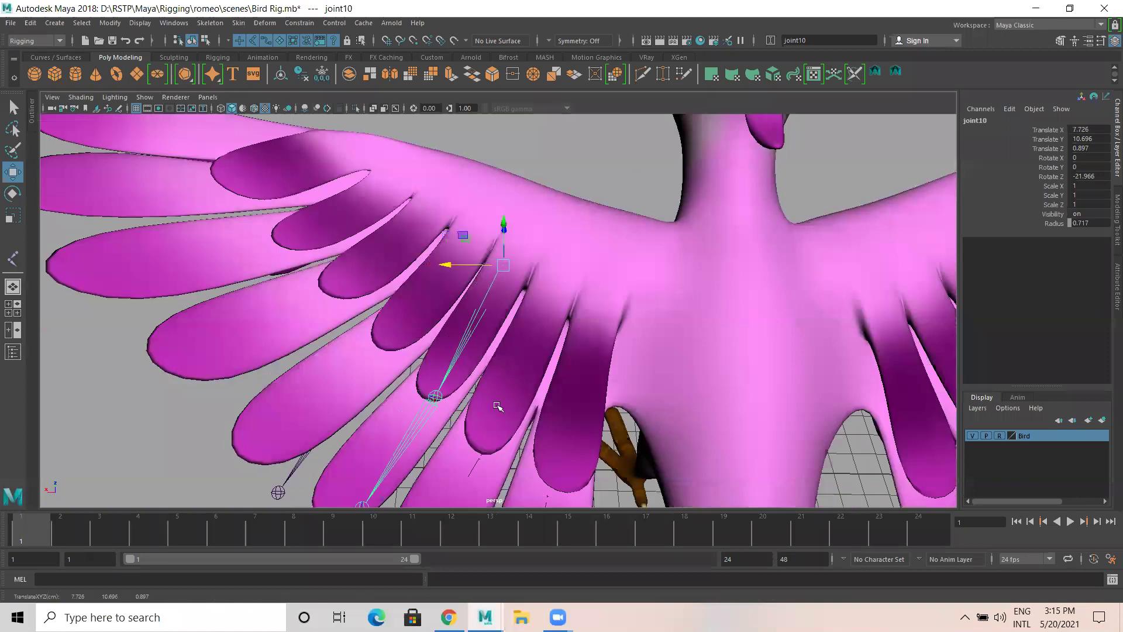
# Move the third chain's middle joint along its feather to Translate X 5.689, Y -0.647, Z 0.454.
pyautogui.click(435, 397)
pyautogui.press('d')
pyautogui.keyDown('alt'); pyautogui.moveTo(405, 368); pyautogui.dragTo(358, 438); pyautogui.keyUp('alt')
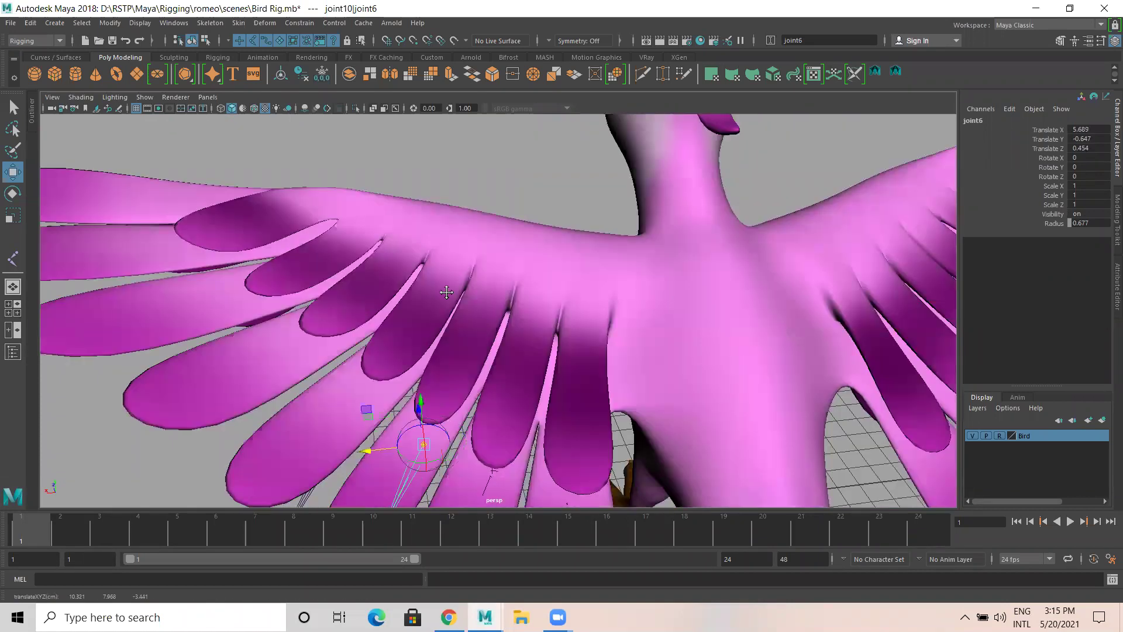
pyautogui.keyDown('alt'); pyautogui.moveTo(384, 347); pyautogui.dragTo(383, 178, button='middle'); pyautogui.keyUp('alt')
# Move the third chain's tip joint inside the feather's tip, to Translate X 3.509, Y 0.648, Z 1.58.
pyautogui.click(384, 347)
pyautogui.keyDown('alt'); pyautogui.moveTo(388, 361); pyautogui.dragTo(444, 280); pyautogui.keyUp('alt')
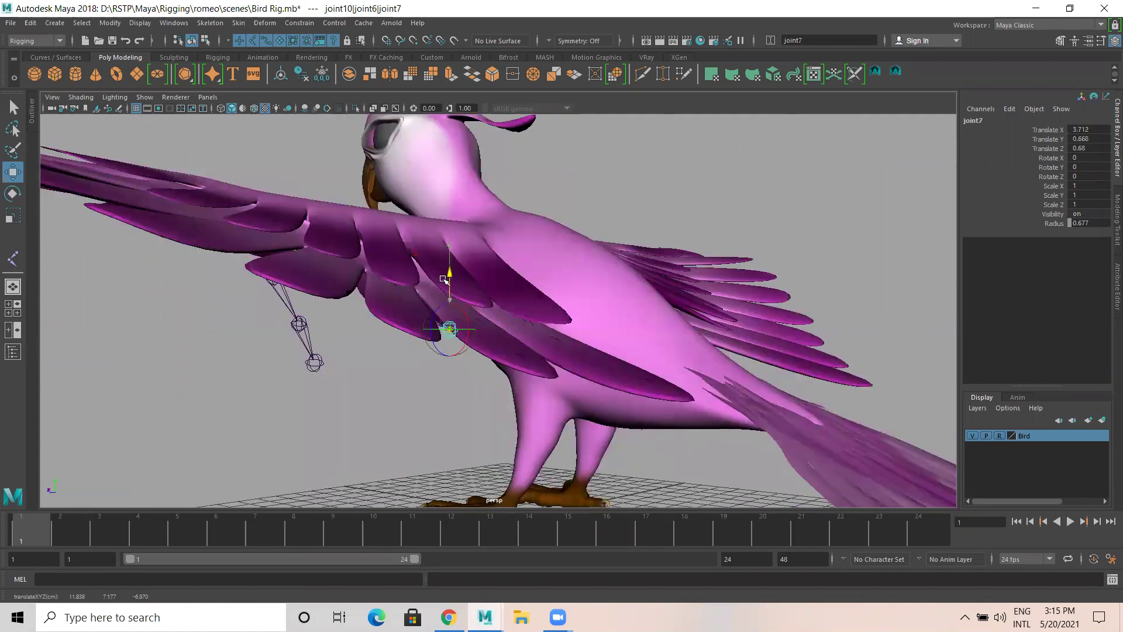
pyautogui.moveTo(415, 328); pyautogui.dragTo(367, 304)
pyautogui.keyDown('alt'); pyautogui.moveTo(349, 349); pyautogui.dragTo(462, 387); pyautogui.keyUp('alt')
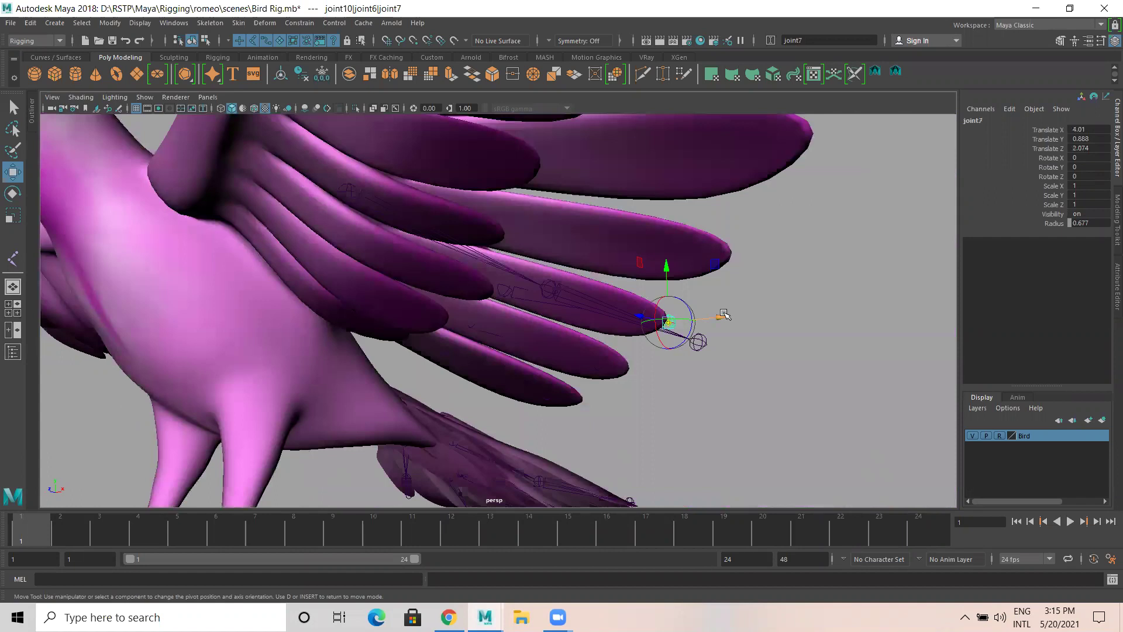
pyautogui.moveTo(701, 317); pyautogui.dragTo(700, 318)
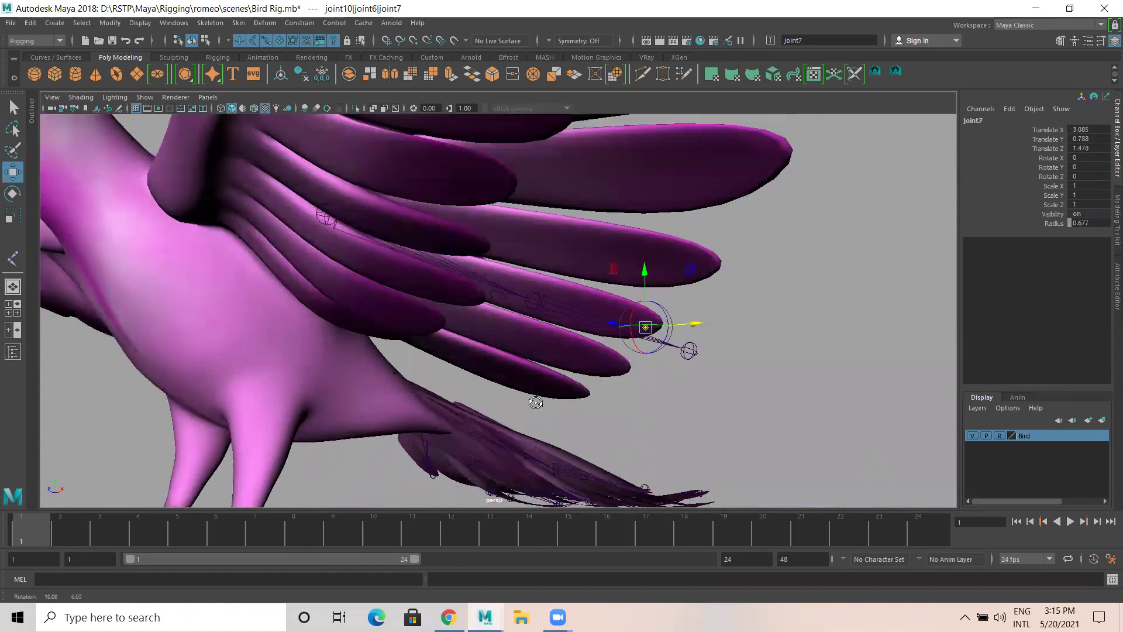
pyautogui.keyDown('alt'); pyautogui.moveTo(546, 389); pyautogui.dragTo(344, 397); pyautogui.keyUp('alt')
pyautogui.moveTo(343, 335)
pyautogui.keyDown('alt'); pyautogui.mouseDown()
pyautogui.moveTo(352, 297)
pyautogui.moveTo(357, 325)
pyautogui.mouseUp(); pyautogui.keyUp('alt')
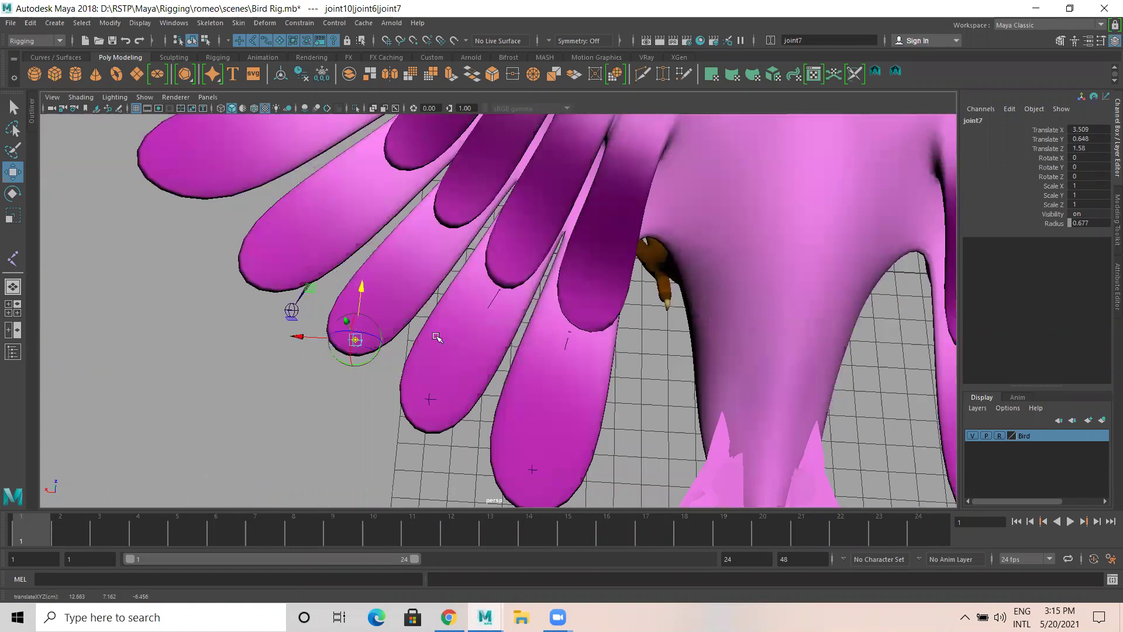
pyautogui.keyDown('alt'); pyautogui.moveTo(530, 290); pyautogui.dragTo(534, 275); pyautogui.keyUp('alt')
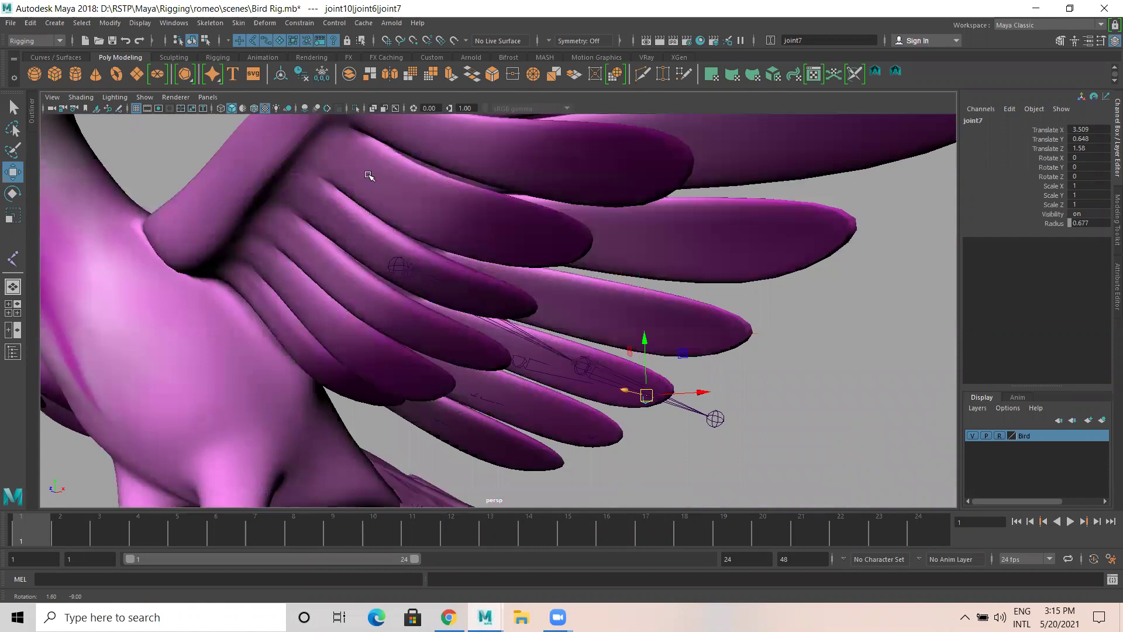
# Raise the fourth feather chain's root joint to Translate Y 10.676 in the perspective view.
pyautogui.keyDown('alt'); pyautogui.moveTo(374, 173); pyautogui.dragTo(418, 339); pyautogui.keyUp('alt')
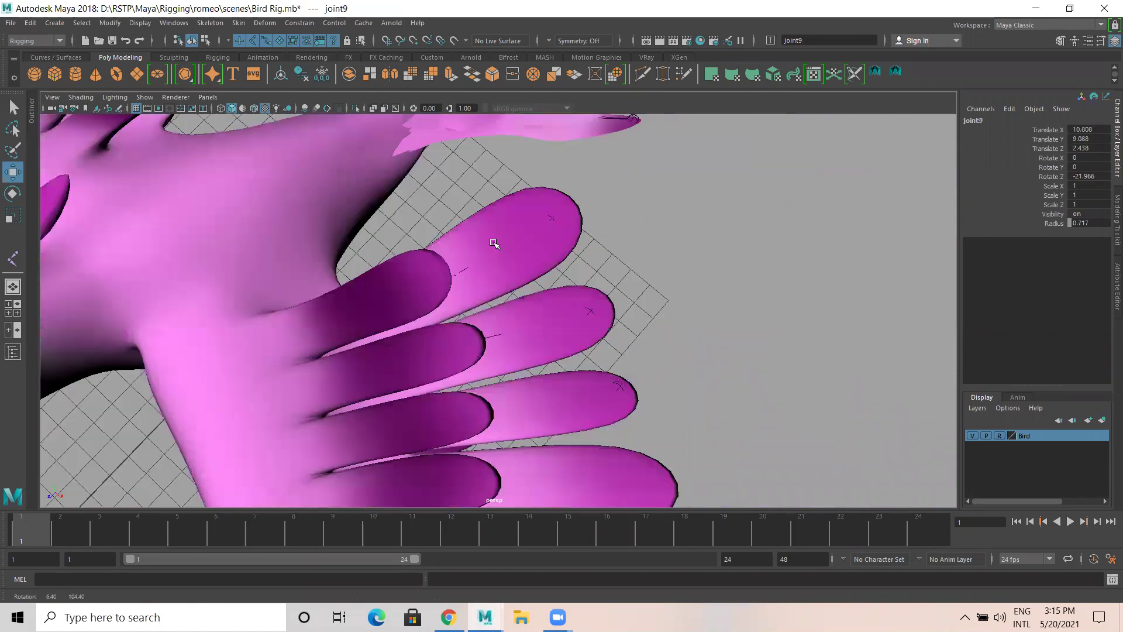
pyautogui.keyDown('alt'); pyautogui.moveTo(495, 242); pyautogui.dragTo(502, 211); pyautogui.keyUp('alt')
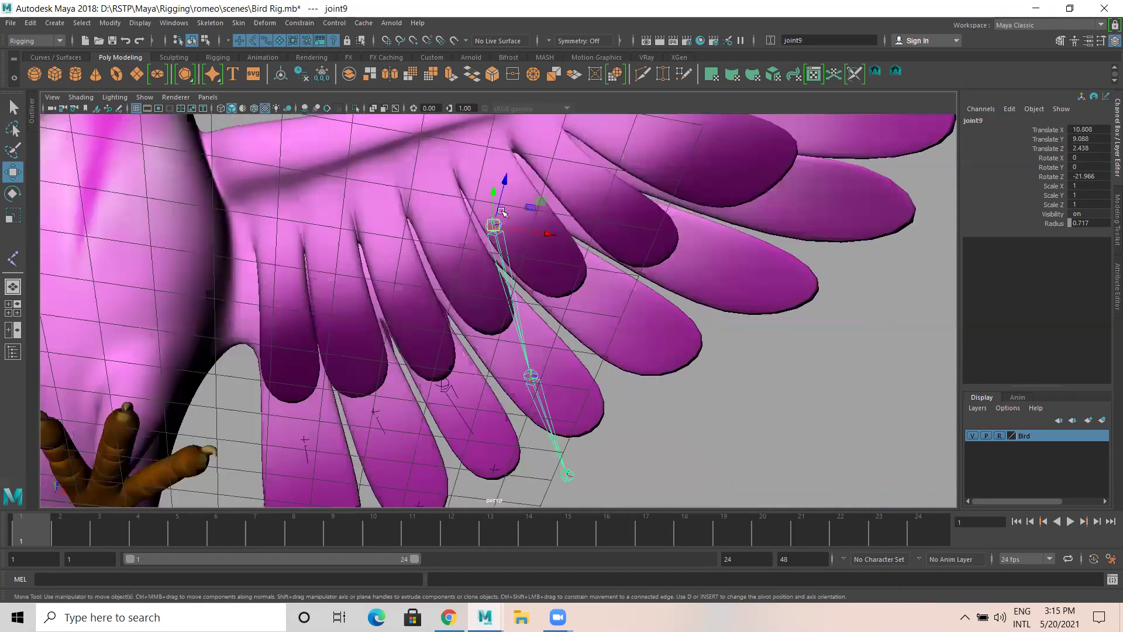
pyautogui.moveTo(423, 210)
pyautogui.keyDown('alt'); pyautogui.mouseDown()
pyautogui.moveTo(430, 150)
pyautogui.moveTo(401, 226)
pyautogui.moveTo(447, 253)
pyautogui.moveTo(439, 203)
pyautogui.mouseUp(); pyautogui.keyUp('alt')
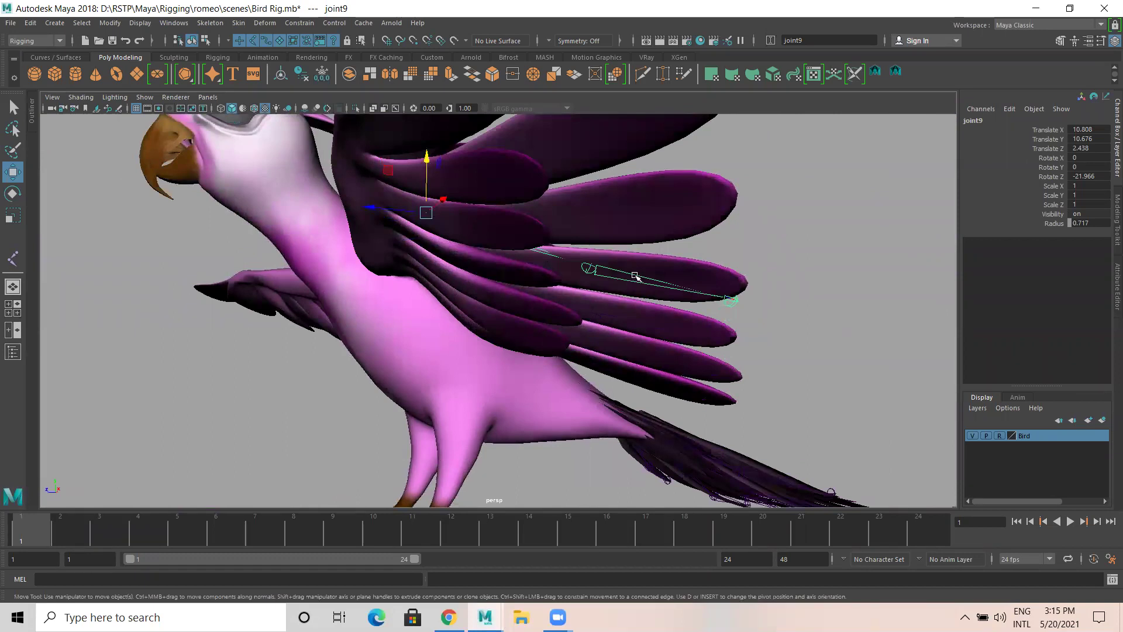
# Move the fourth chain's middle joint into its feather, to Translate X 4.679, Y 0.099, Z 0.033.
pyautogui.click(590, 269)
pyautogui.press('Insert')
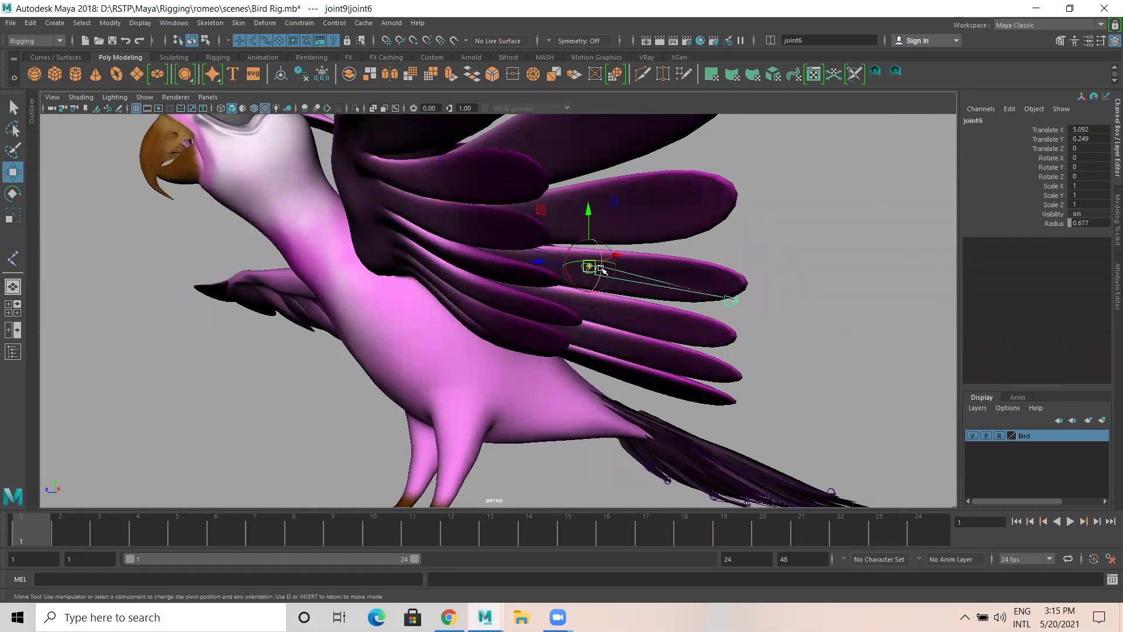
pyautogui.moveTo(588, 268); pyautogui.dragTo(573, 266)
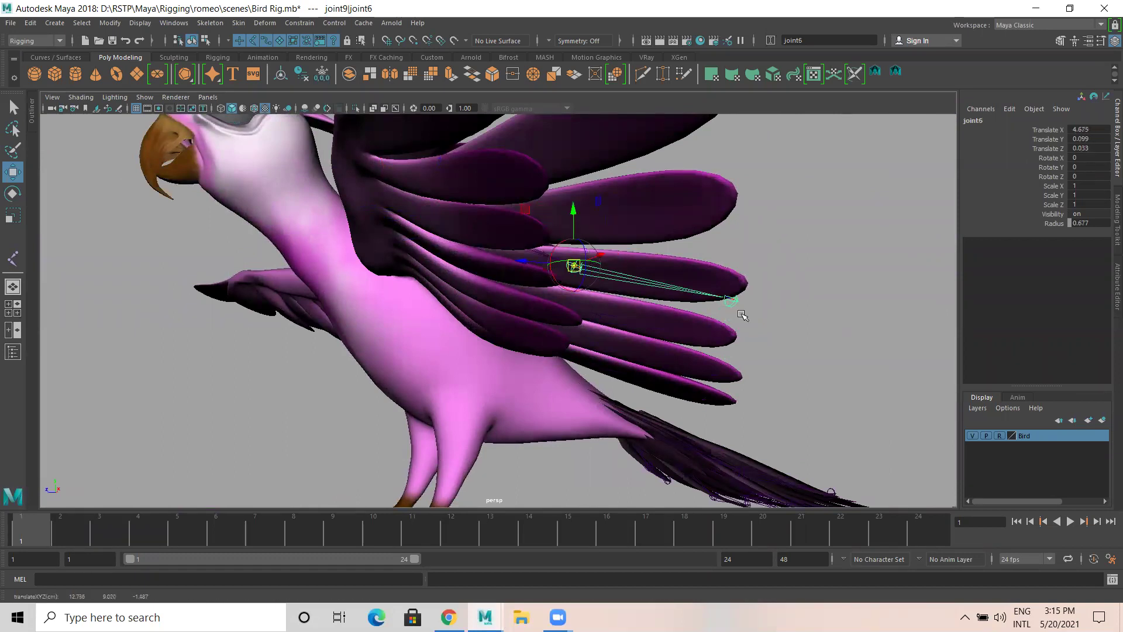
# Move the fourth feather chain's tip joint into the feather's tip in the top view, to Translate X 3.69, Y 0.755, Z 1.917.
pyautogui.click(728, 298)
pyautogui.keyDown('alt'); pyautogui.moveTo(787, 295); pyautogui.dragTo(647, 381); pyautogui.keyUp('alt')
pyautogui.press('space')
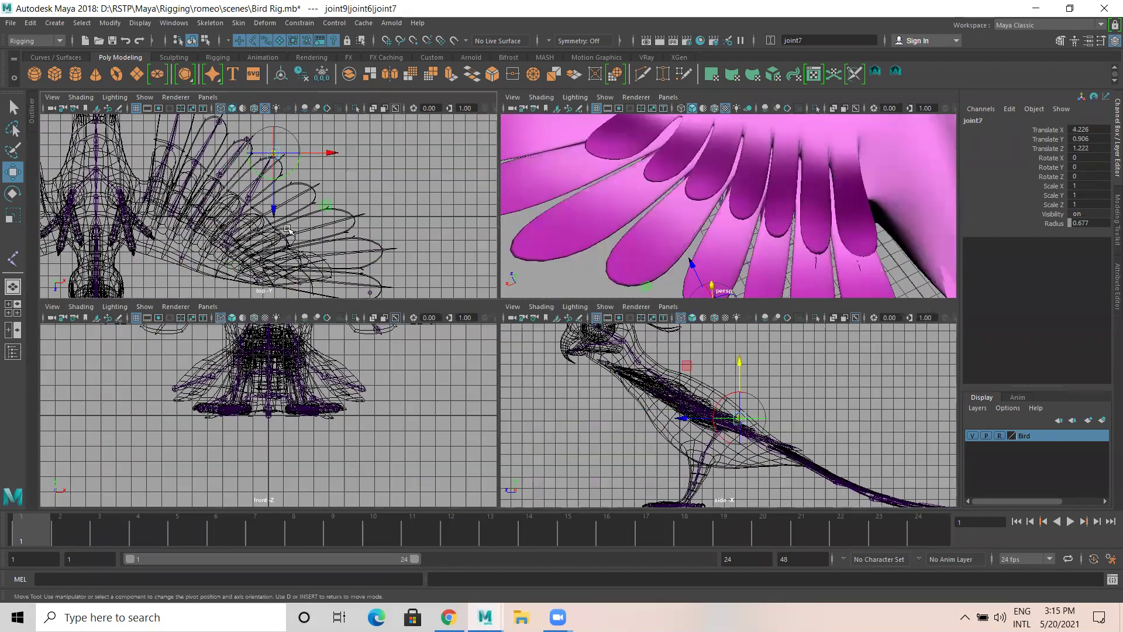
pyautogui.press('space')
pyautogui.moveTo(508, 204); pyautogui.dragTo(518, 221)
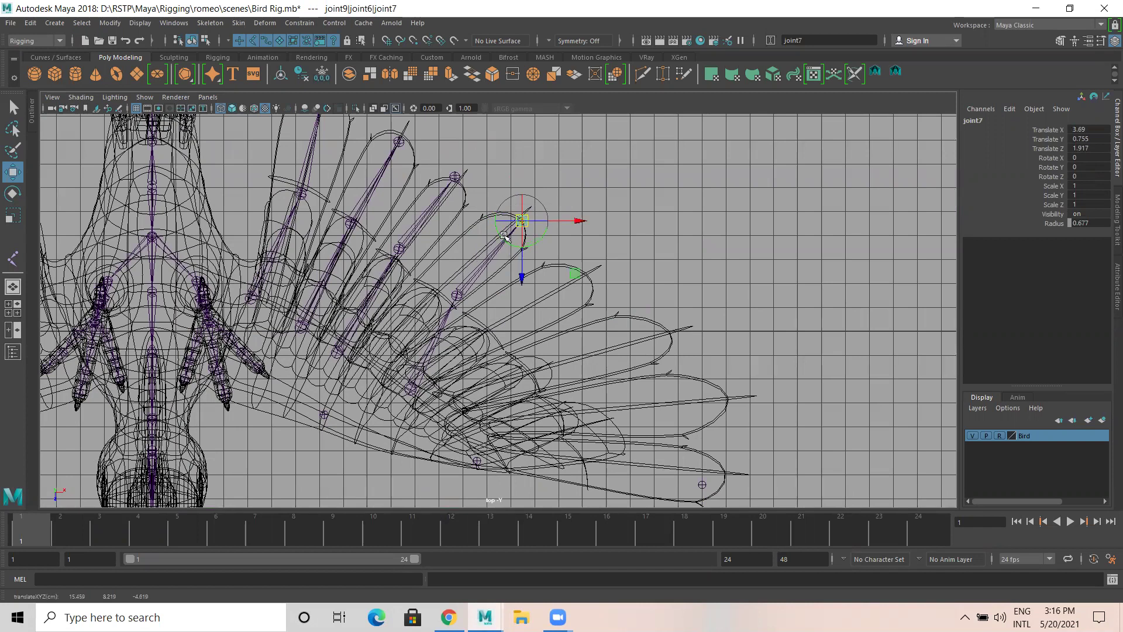
# Move only the fourth chain's root joint in line with its feather, to Translate X 9.414, Z 2.463, leaving its child joints in place.
pyautogui.click(455, 296)
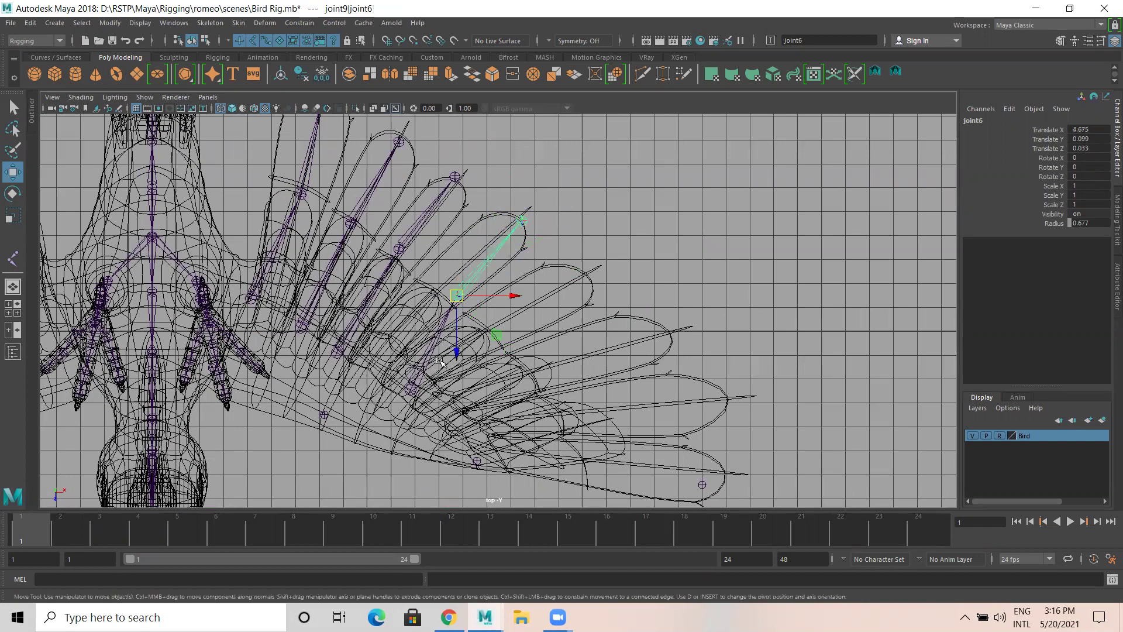
pyautogui.press('Up')
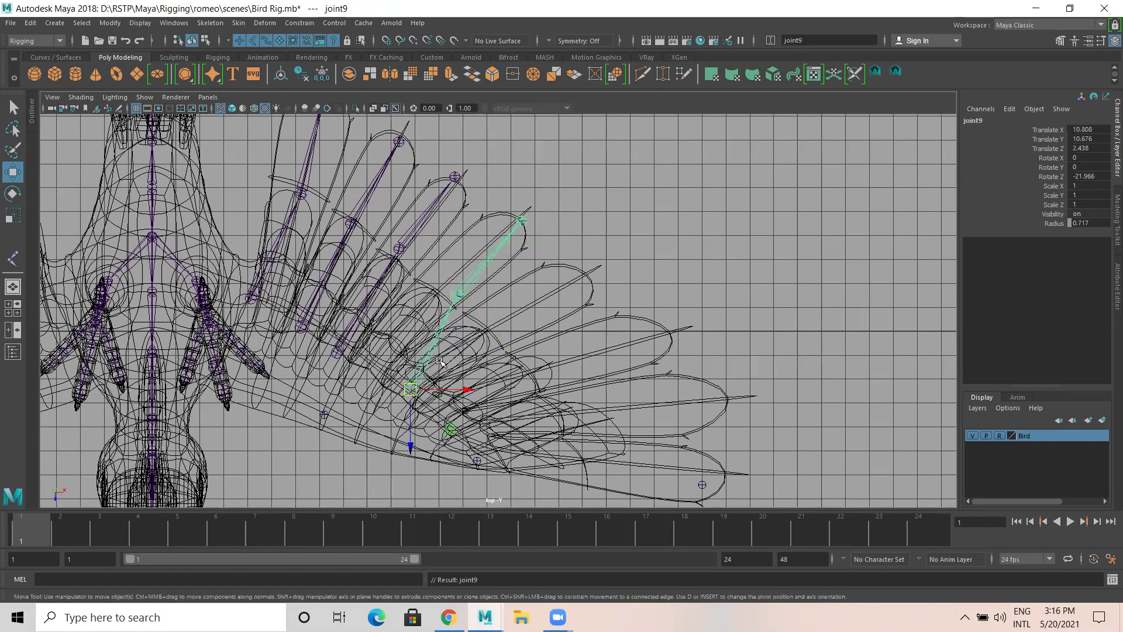
pyautogui.click(410, 389)
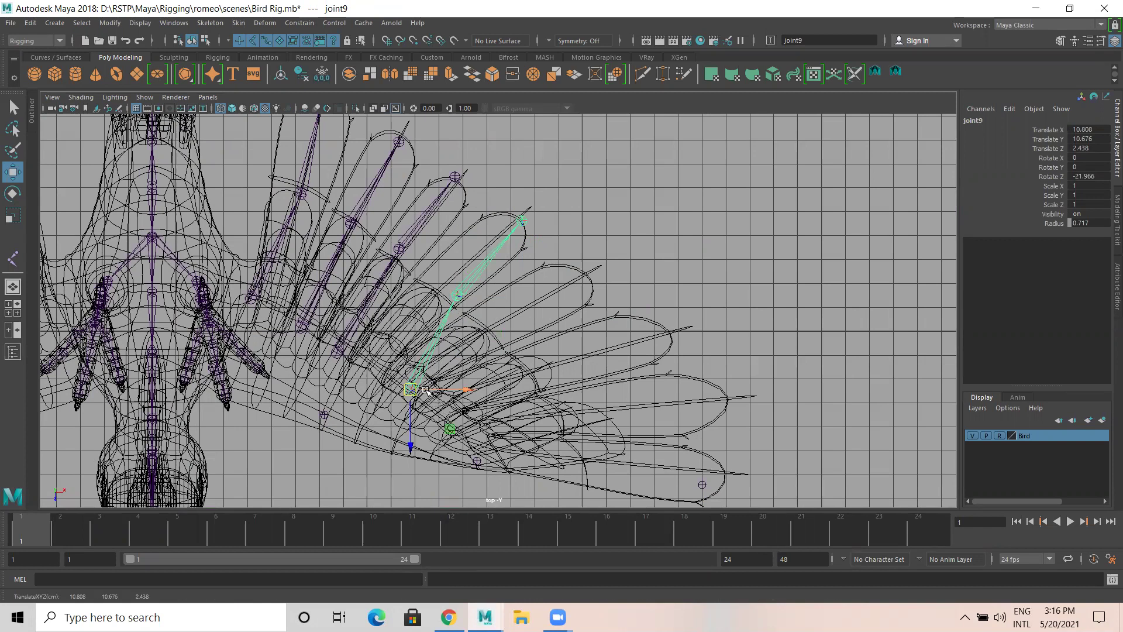
pyautogui.moveTo(410, 389); pyautogui.dragTo(384, 364)
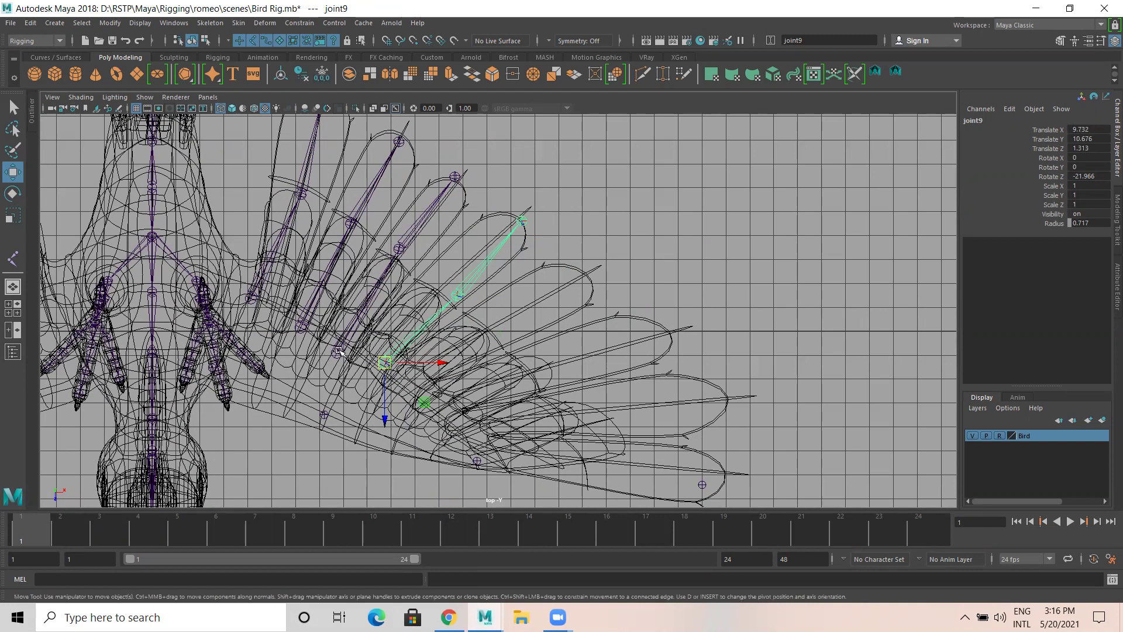
pyautogui.moveTo(396, 364); pyautogui.dragTo(379, 390)
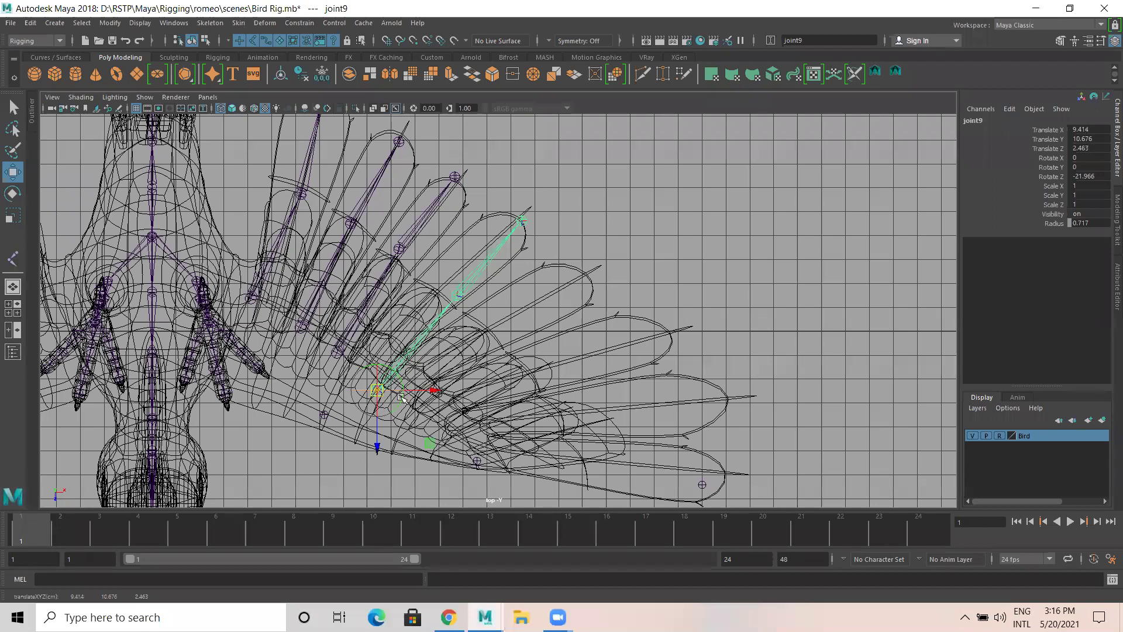
# Shift only the third chain's root joint to Translate X 7.481, Z 1.264 and only the first chain's root to X 4.815, Z -1.133.
pyautogui.click(337, 358)
pyautogui.moveTo(335, 362); pyautogui.dragTo(378, 356)
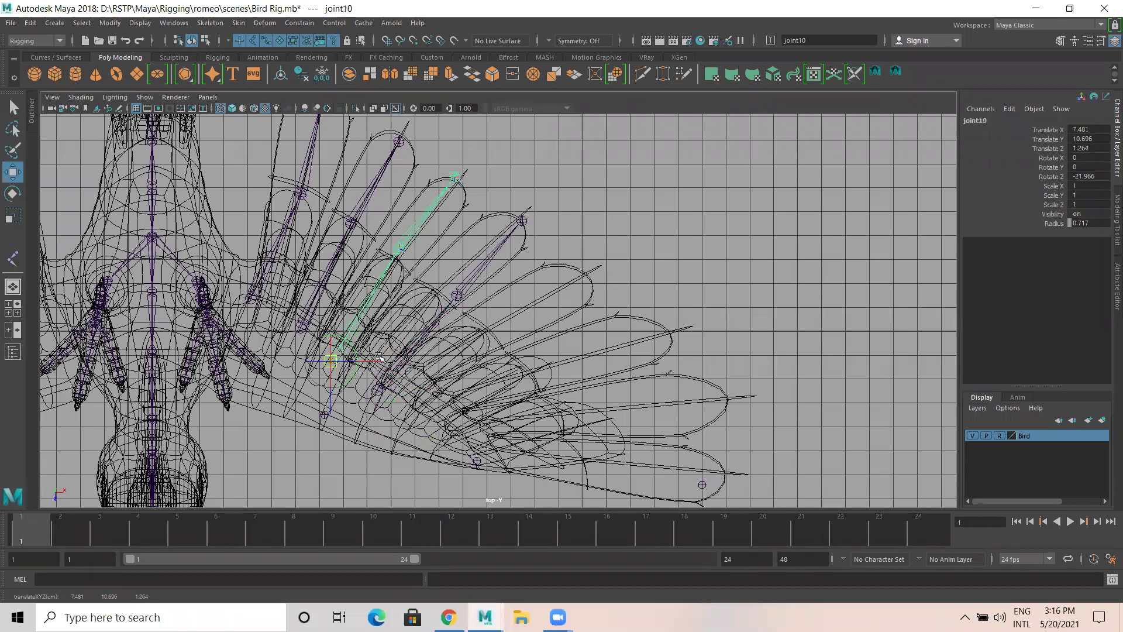
pyautogui.click(252, 299)
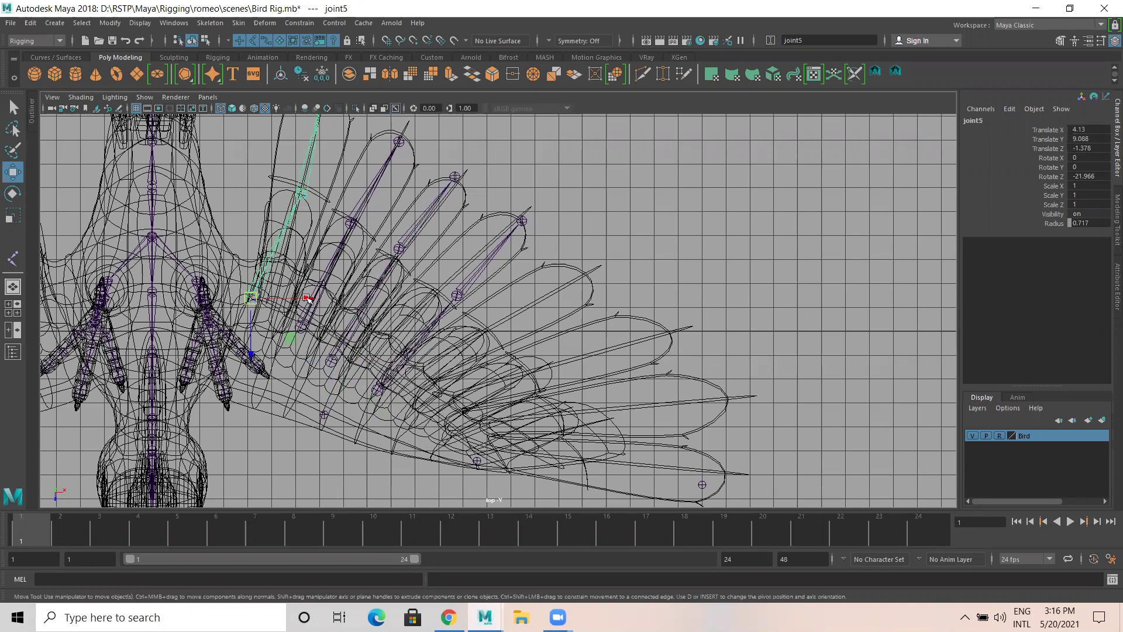
pyautogui.press('d')
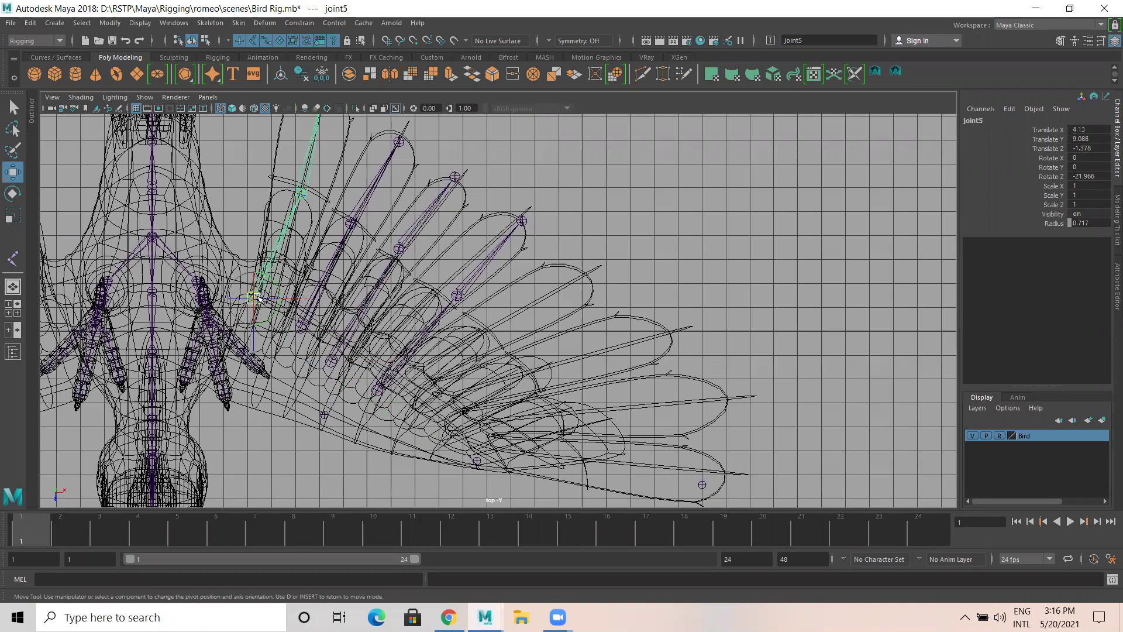
pyautogui.moveTo(269, 302); pyautogui.dragTo(283, 305)
pyautogui.press('d')
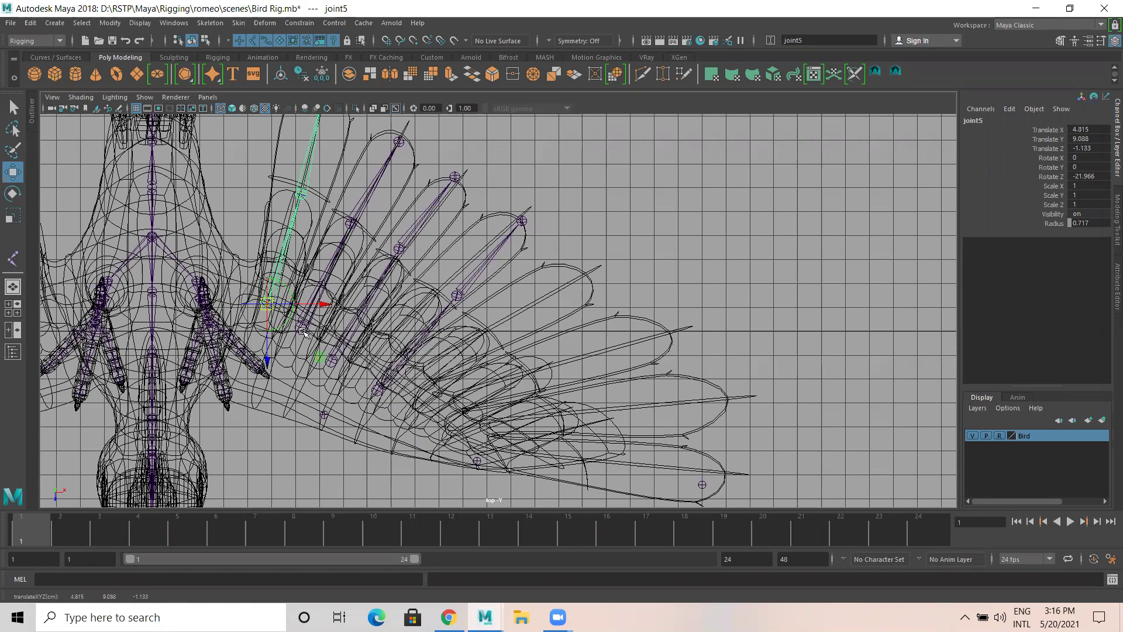
pyautogui.click(337, 375)
pyautogui.click(324, 369)
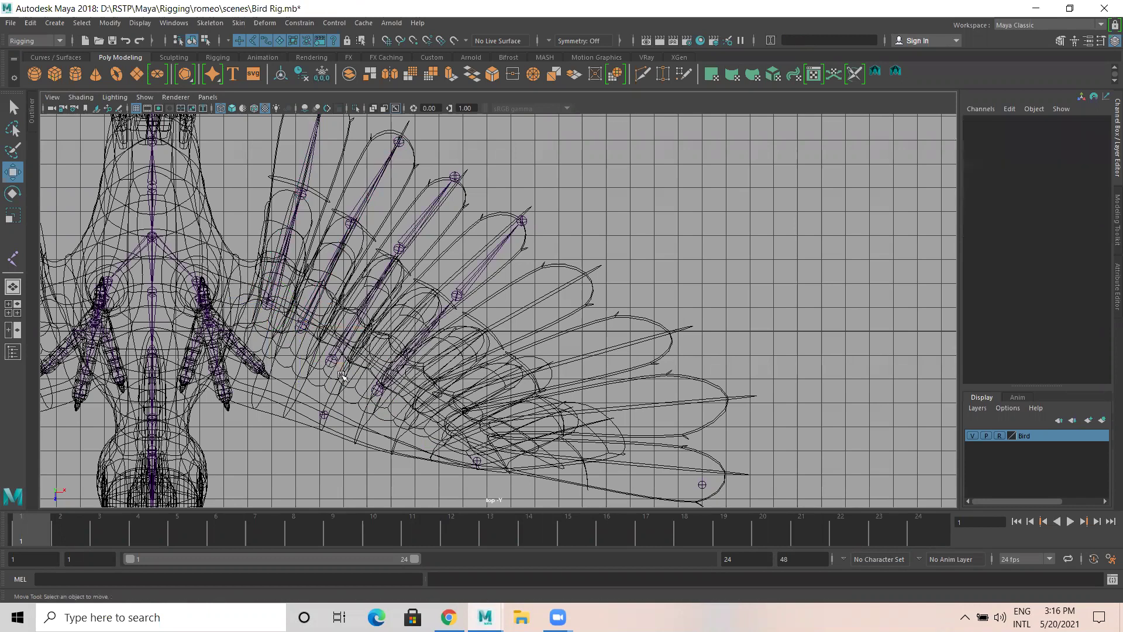
# Duplicate the fourth feather chain and fit the copy into the sixth feather at about Translate X 12.7, Z 3.37, with Rotate Y -23.77.
pyautogui.click(375, 390)
pyautogui.press('Right')
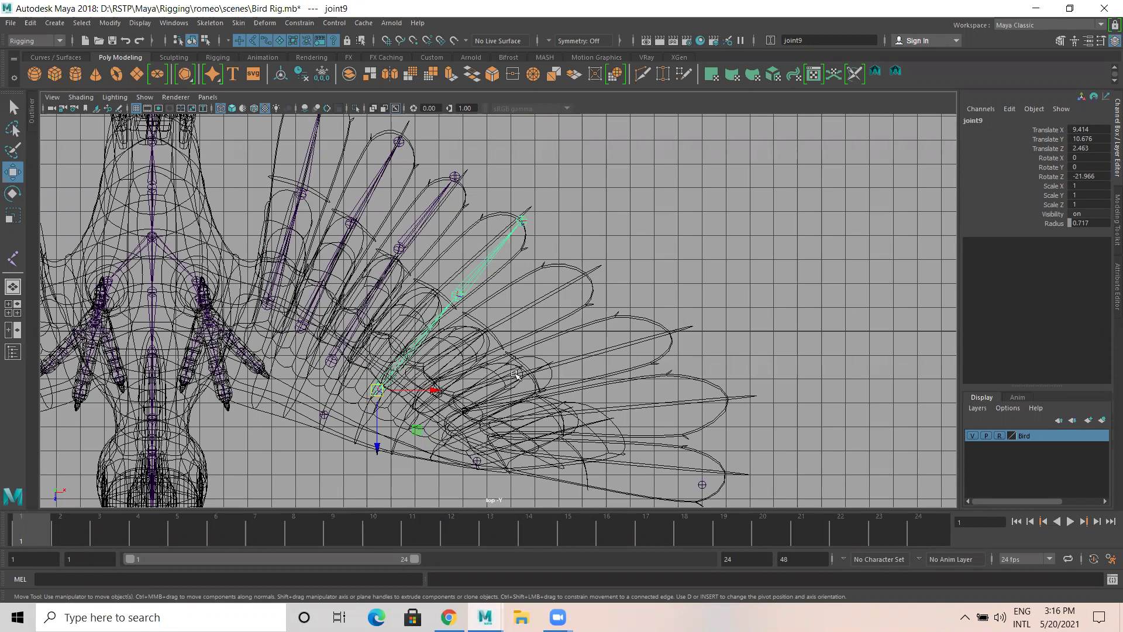
pyautogui.press('Right')
pyautogui.moveTo(378, 390); pyautogui.dragTo(445, 374)
pyautogui.press('e')
pyautogui.press('w')
pyautogui.moveTo(460, 413)
pyautogui.mouseDown()
pyautogui.moveTo(425, 387)
pyautogui.moveTo(458, 413)
pyautogui.mouseUp()
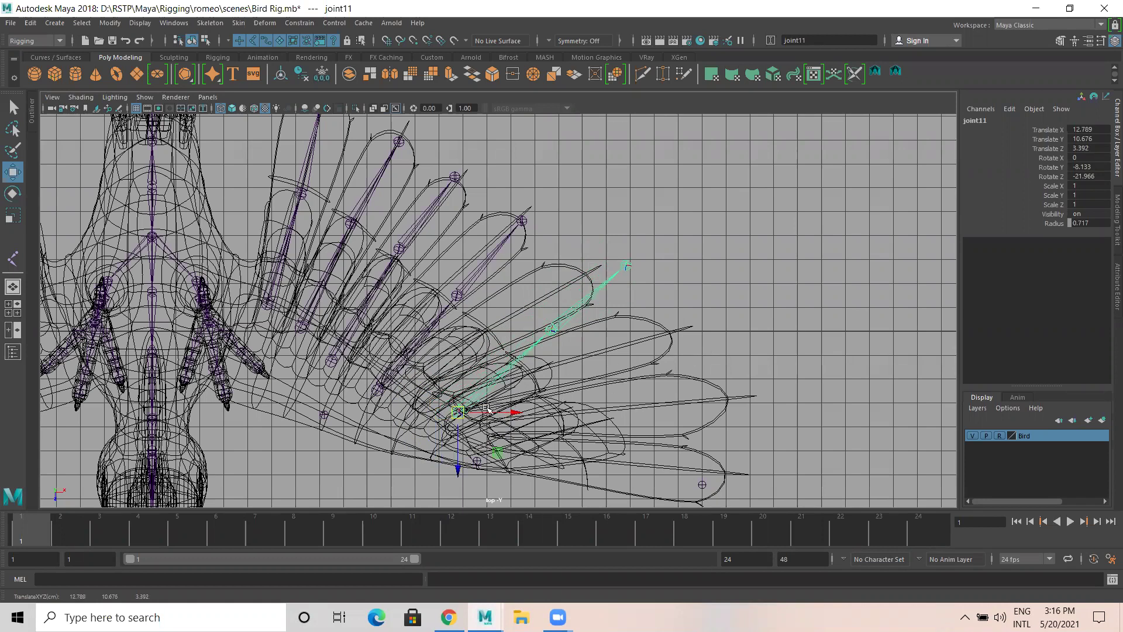
pyautogui.moveTo(459, 413); pyautogui.dragTo(405, 403)
pyautogui.press('e')
# Duplicate the sixth feather's chain and place the copy along the seventh feather at Translate X 14.257, Z 4.102, with Rotate Y -41.791.
pyautogui.hotkey('ctrl', 'd')
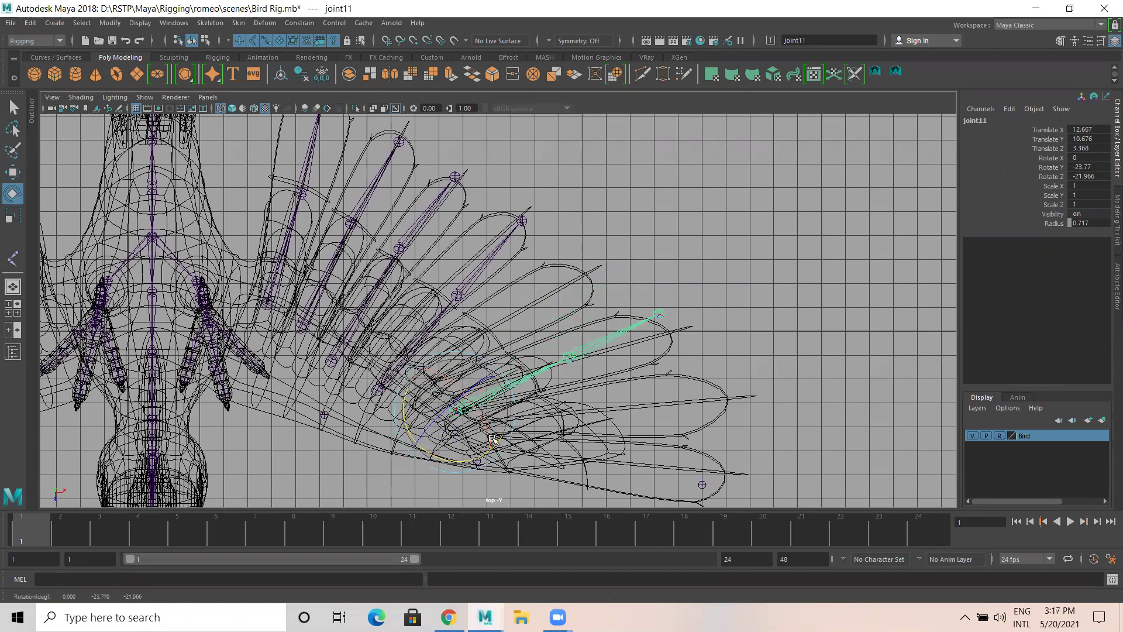
pyautogui.press('w')
pyautogui.moveTo(454, 411)
pyautogui.mouseDown()
pyautogui.moveTo(495, 430)
pyautogui.moveTo(442, 398)
pyautogui.moveTo(448, 409)
pyautogui.mouseUp()
pyautogui.press('e')
pyautogui.press('w')
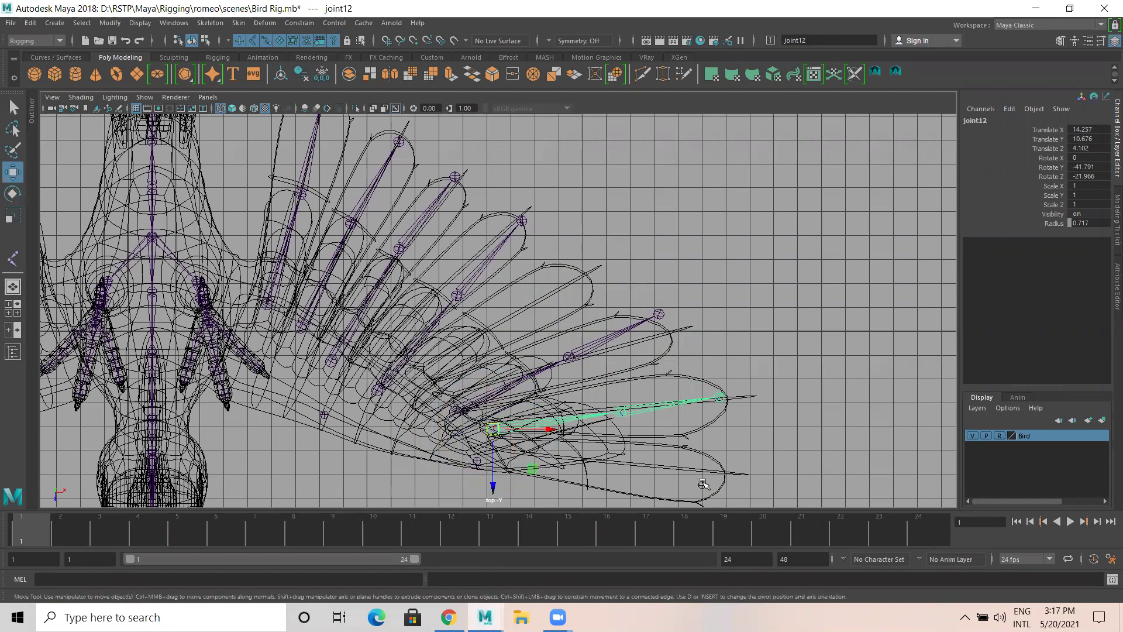
# Delete the stray joint at the tip of the outermost feather.
pyautogui.click(701, 484)
pyautogui.click(723, 503)
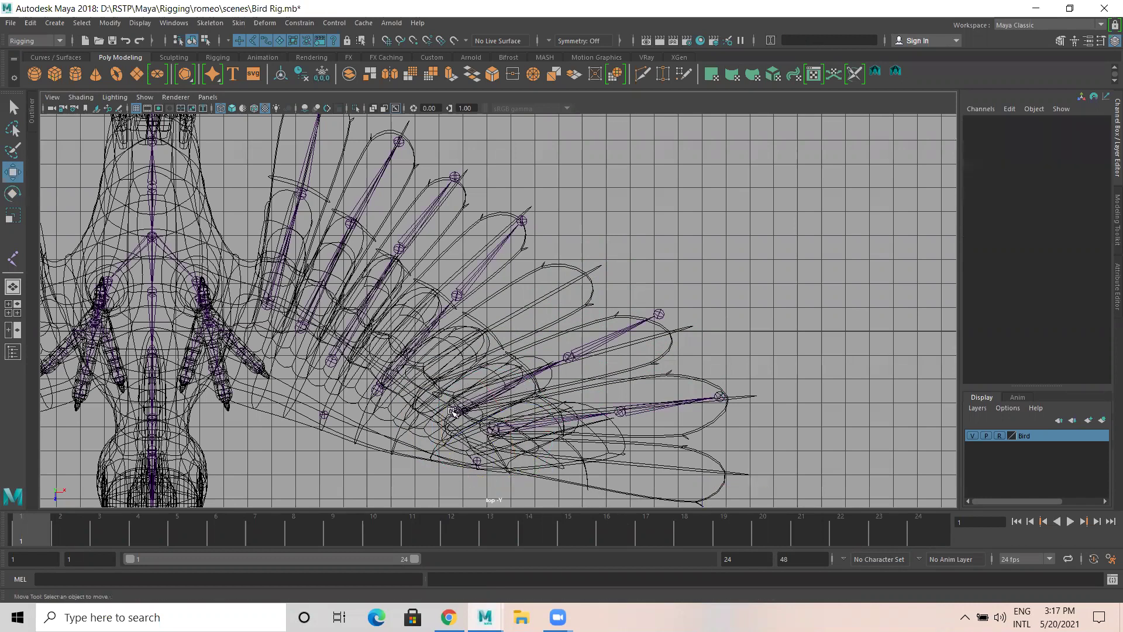
# Duplicate the seventh feather's chain and place the copy along the outermost feather at Translate X 15.064, Z 5.398, with Rotate Y -55.217.
pyautogui.click(493, 428)
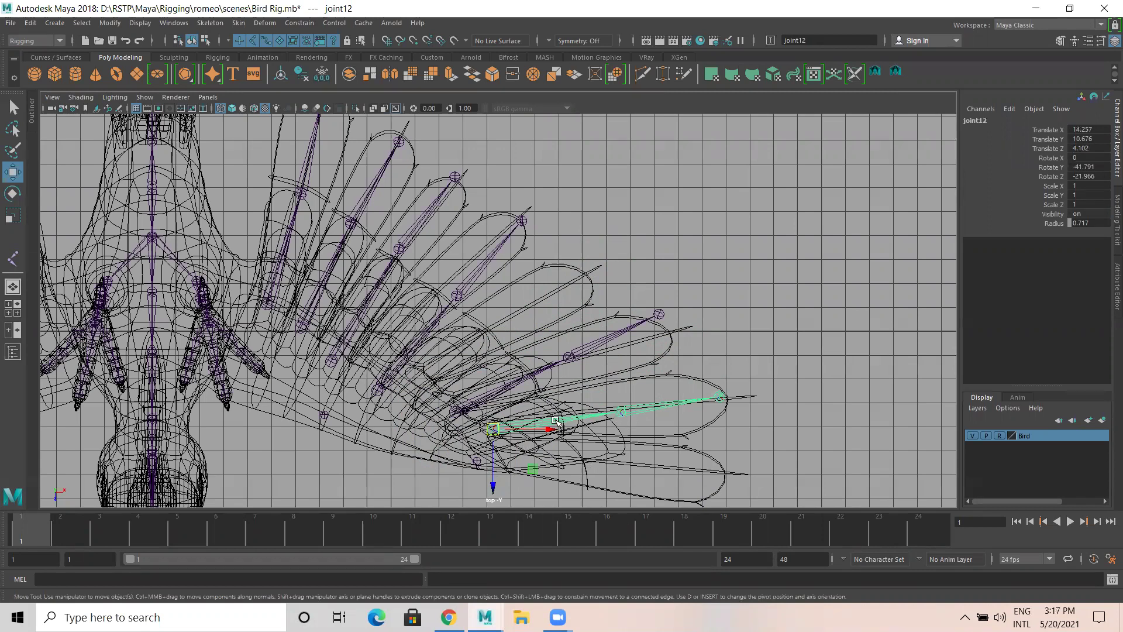
pyautogui.hotkey('ctrl', 'd')
pyautogui.moveTo(459, 425); pyautogui.dragTo(504, 463, button='middle')
pyautogui.press('e')
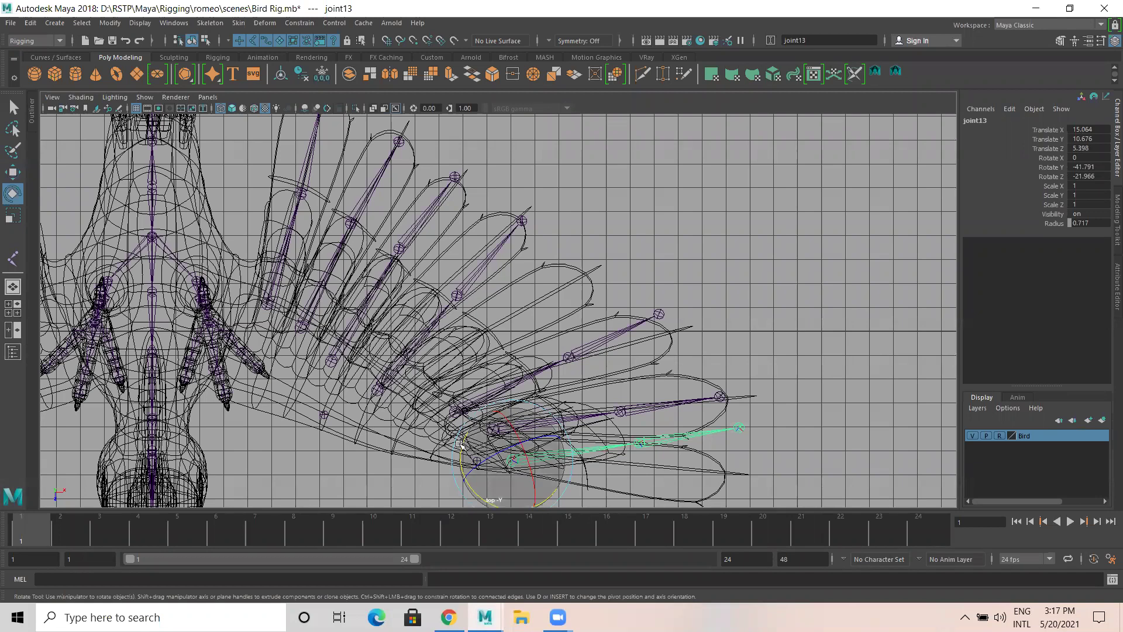
pyautogui.moveTo(466, 440); pyautogui.dragTo(472, 433)
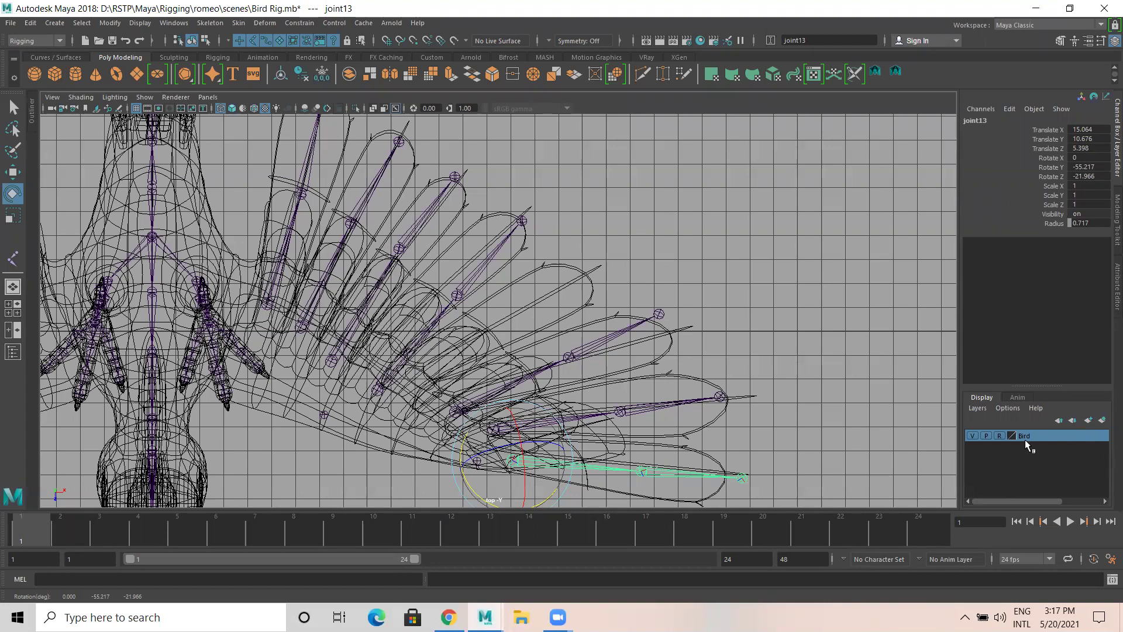
# Display the Bird layer as a template and move the whole fourth feather chain to Translate X 10.441, Z 2.609.
pyautogui.click(999, 436)
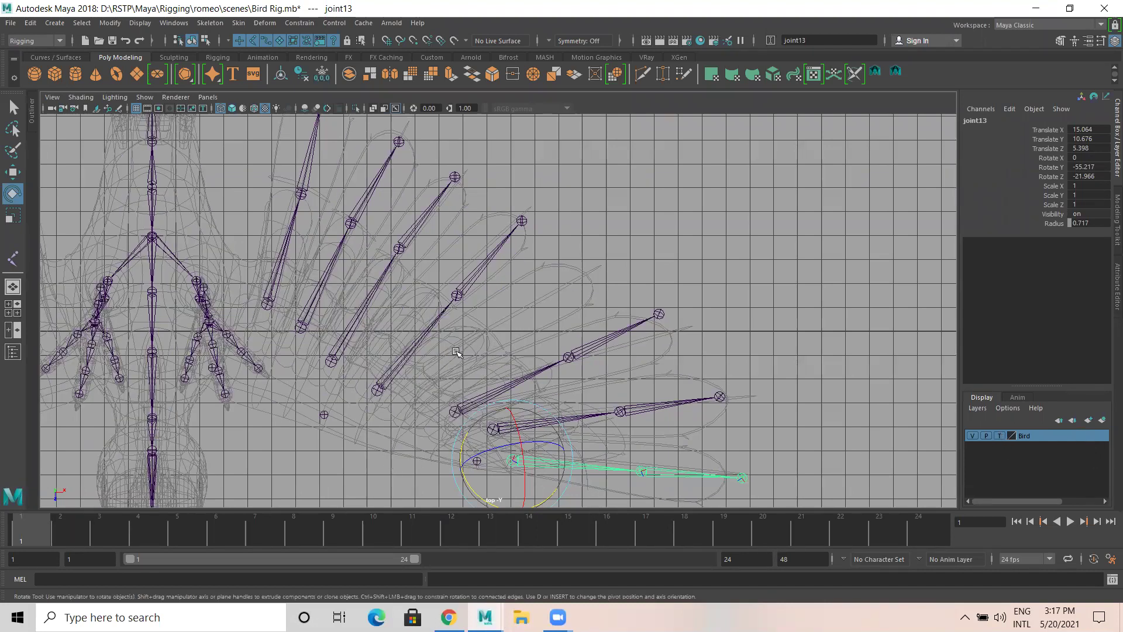
pyautogui.click(378, 392)
pyautogui.press('w')
pyautogui.moveTo(378, 391); pyautogui.dragTo(403, 396)
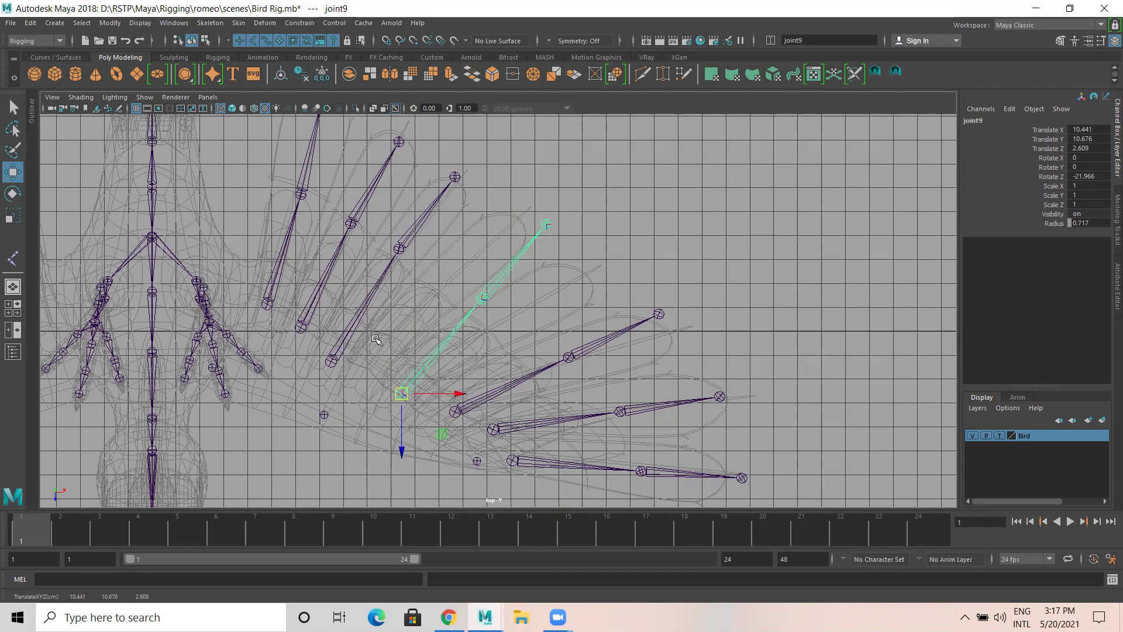
# Move the third chain to Translate X 7.799, Z about 0.4 and the fourth chain to X 8.827, Z 1.68, with Rotate Y -0.397.
pyautogui.click(331, 362)
pyautogui.moveTo(331, 362); pyautogui.dragTo(340, 339)
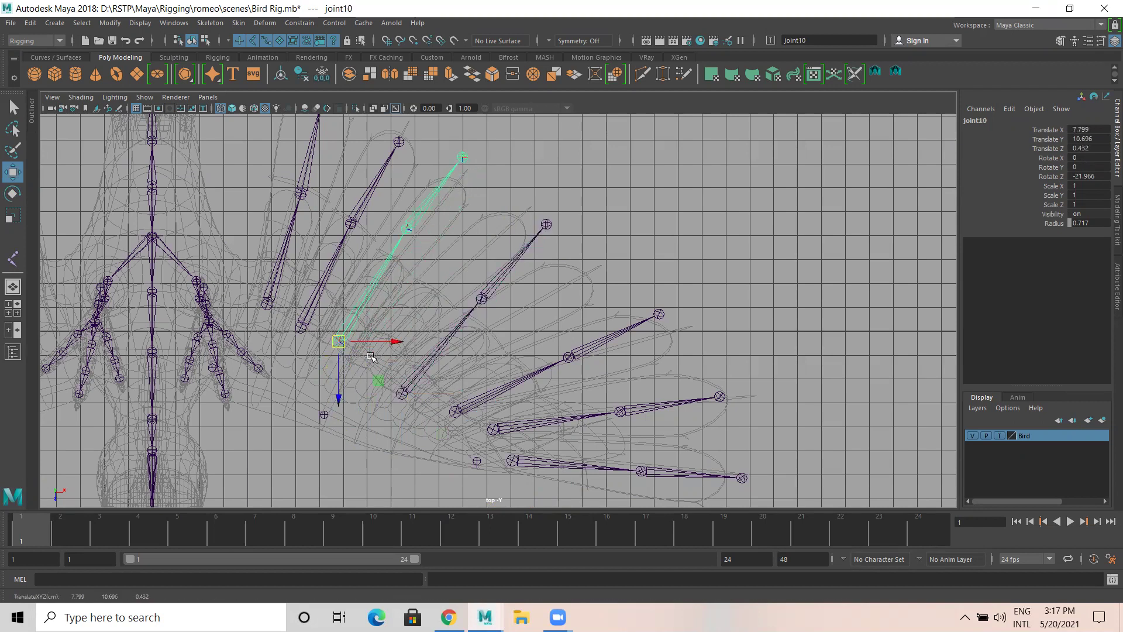
pyautogui.click(401, 390)
pyautogui.moveTo(403, 390); pyautogui.dragTo(386, 416)
pyautogui.press('e')
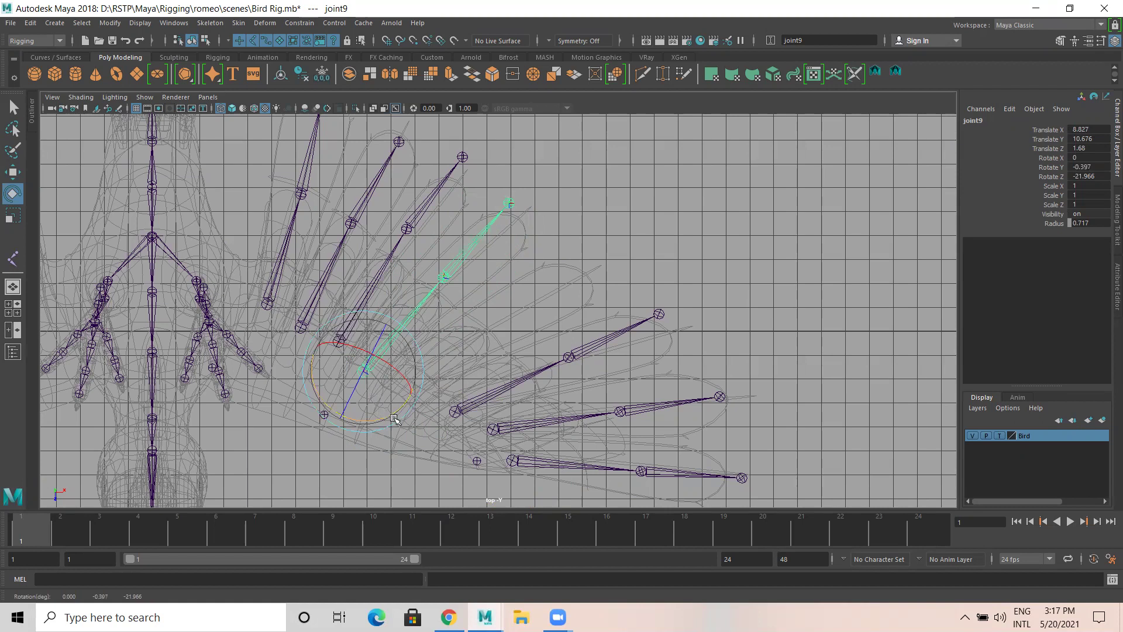
# Duplicate the fourth feather chain and fit the copy into the empty fifth feather at Translate X 10.27, Z 2.585, with Rotate Y -13.661.
pyautogui.hotkey('ctrl', 'd')
pyautogui.press('w')
pyautogui.moveTo(363, 373); pyautogui.dragTo(404, 396)
pyautogui.press('e')
pyautogui.moveTo(424, 437); pyautogui.dragTo(413, 436)
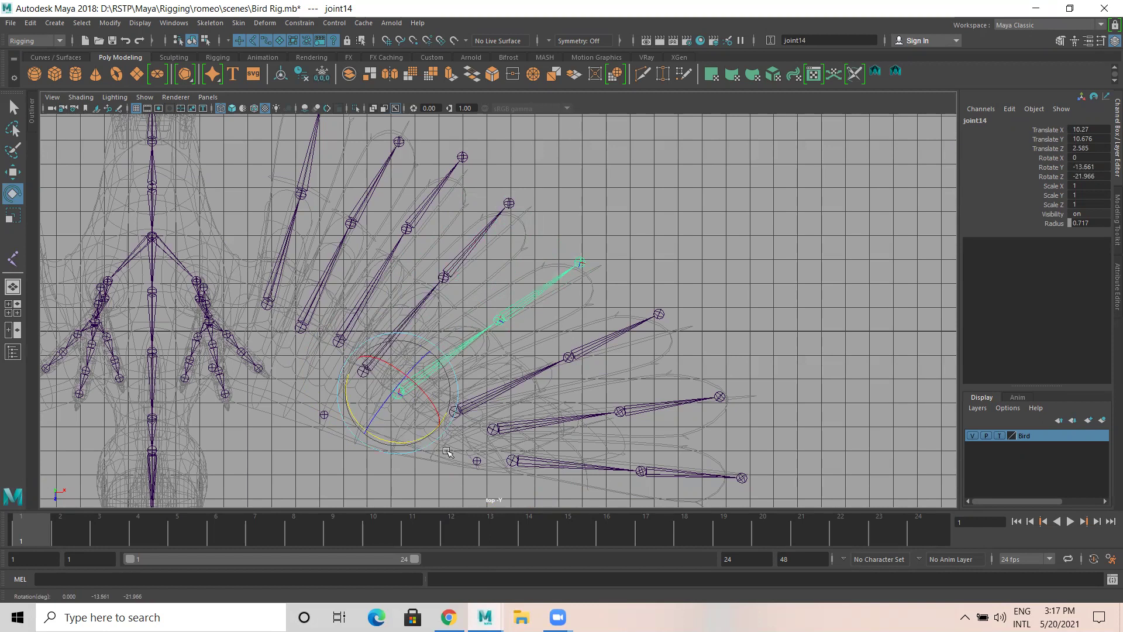
# Realign the sixth feather's chain by moving its root to Translate X 12.178, Z 3.392 and setting its Rotate Y to -28.603.
pyautogui.click(455, 417)
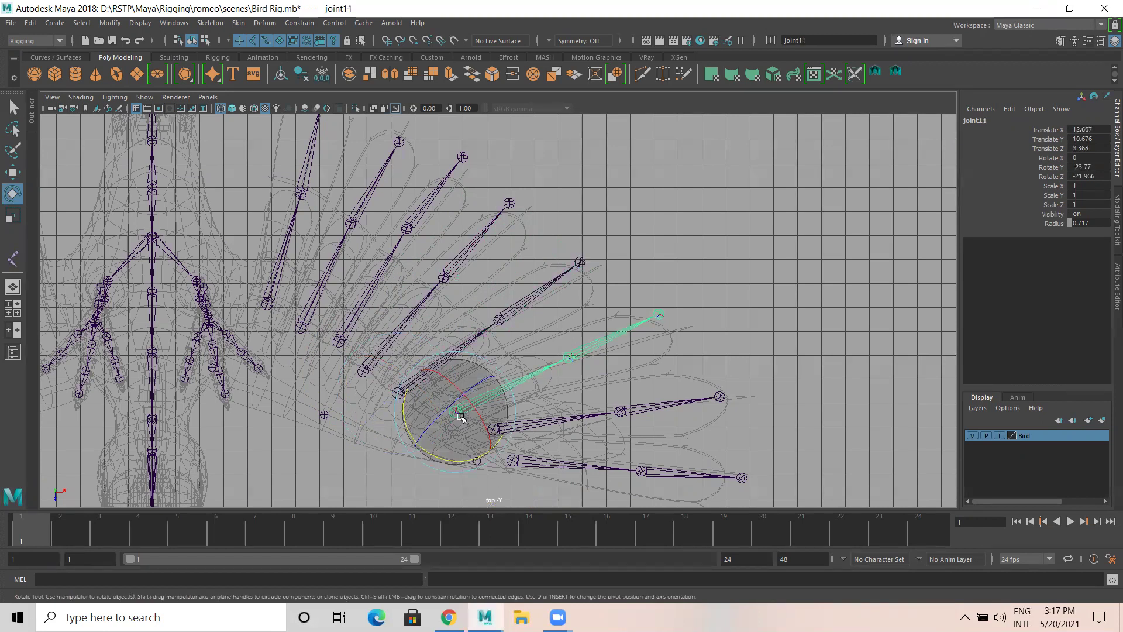
pyautogui.press('w')
pyautogui.moveTo(456, 421); pyautogui.dragTo(445, 422)
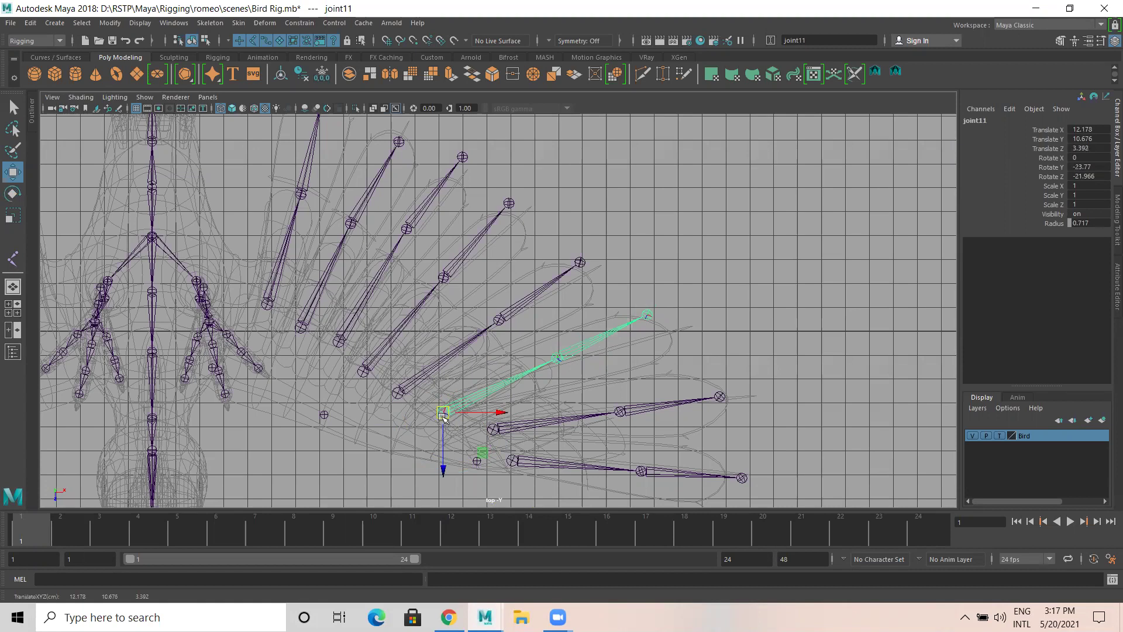
pyautogui.press('e')
pyautogui.moveTo(436, 464); pyautogui.dragTo(434, 456)
pyautogui.press('w')
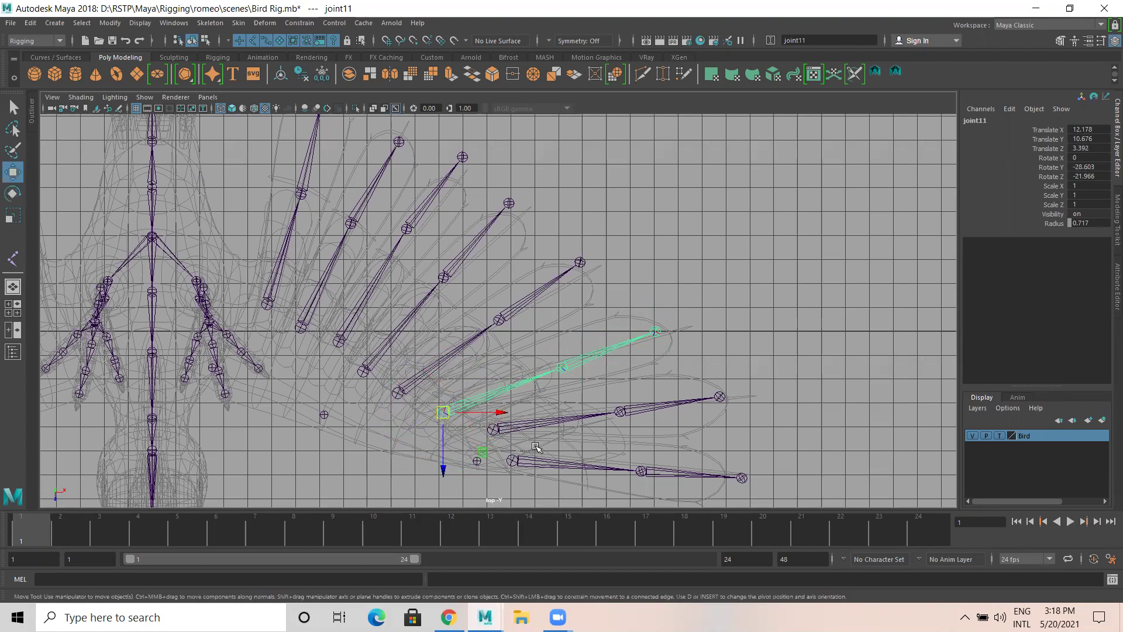
# Move the third feather chain back into its feather, and shift only its root joint to Translate X 7.432, Z 1.166.
pyautogui.click(339, 341)
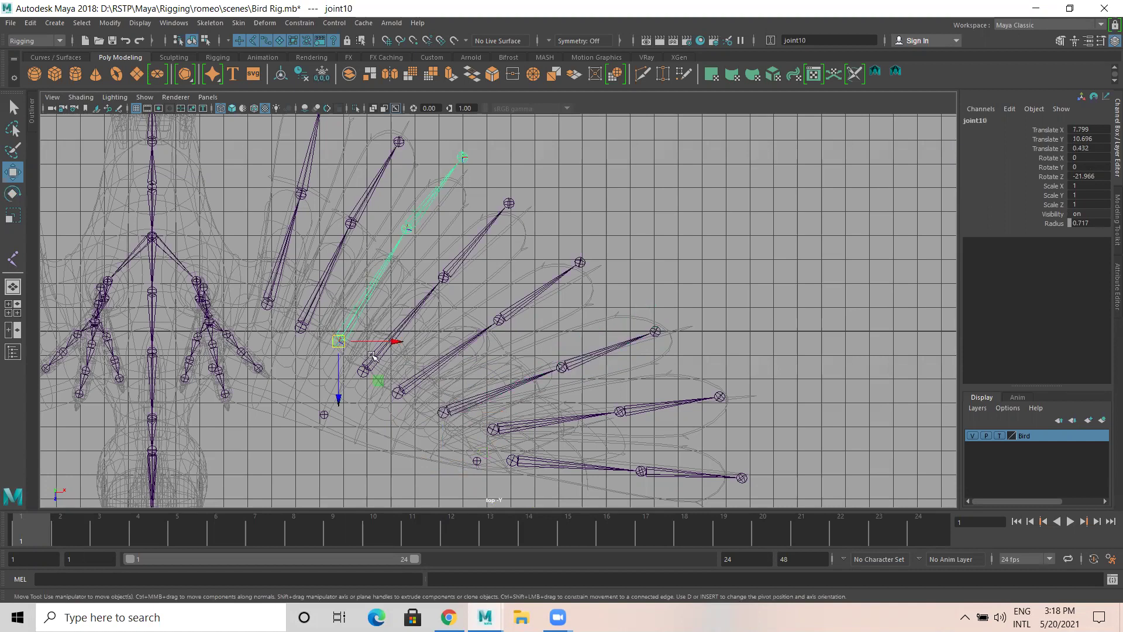
pyautogui.moveTo(339, 341); pyautogui.dragTo(336, 362)
pyautogui.press('d')
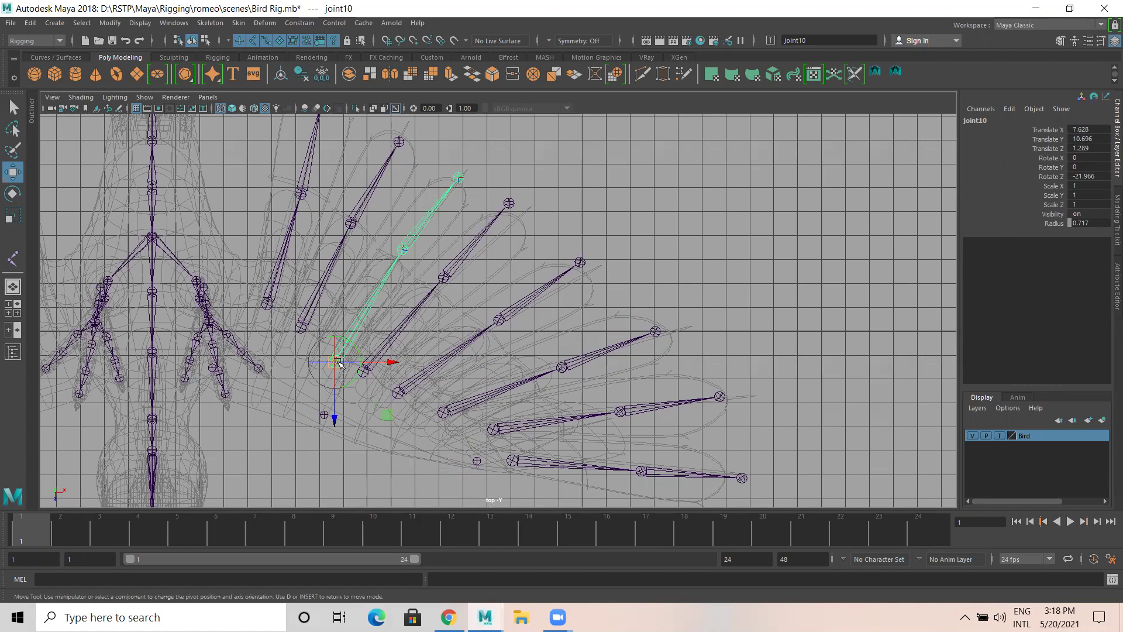
pyautogui.press('d')
pyautogui.moveTo(337, 364); pyautogui.dragTo(330, 357)
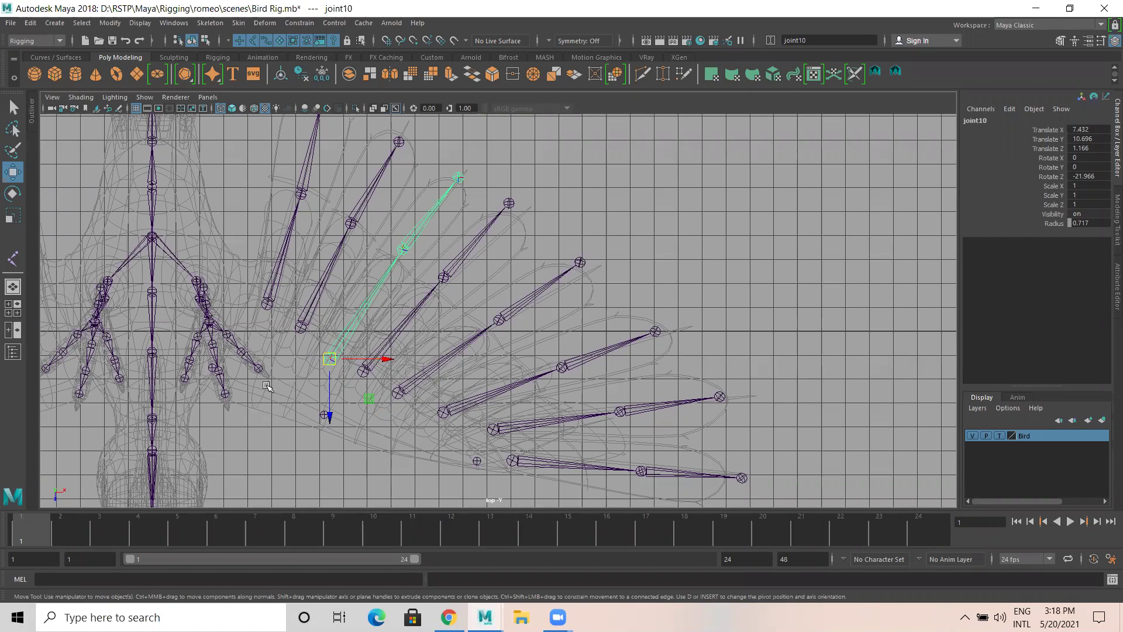
# Duplicate the inner standalone wing joint and place the copy near the body at about Translate X 4.43, Y 11.379, Z 2.632.
pyautogui.click(322, 415)
pyautogui.click(323, 416)
pyautogui.click(323, 415)
pyautogui.moveTo(323, 416); pyautogui.dragTo(258, 395)
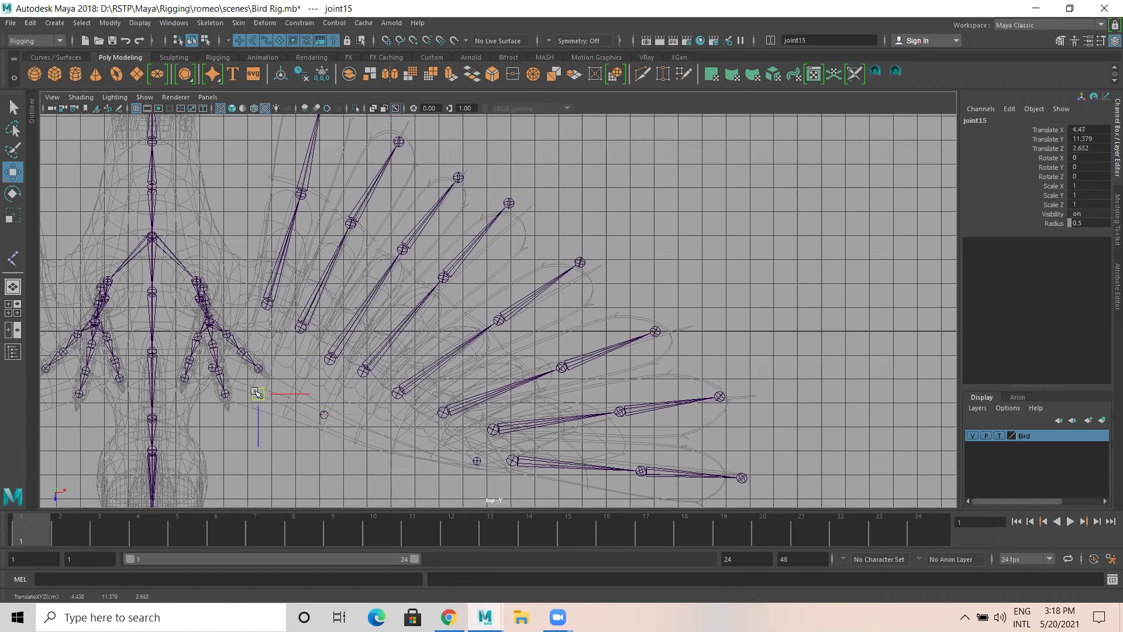
pyautogui.moveTo(258, 394); pyautogui.dragTo(258, 392)
# Nudge the original standalone wing joint slightly outward and toward the wing's edge opposite the feather tips.
pyautogui.click(324, 416)
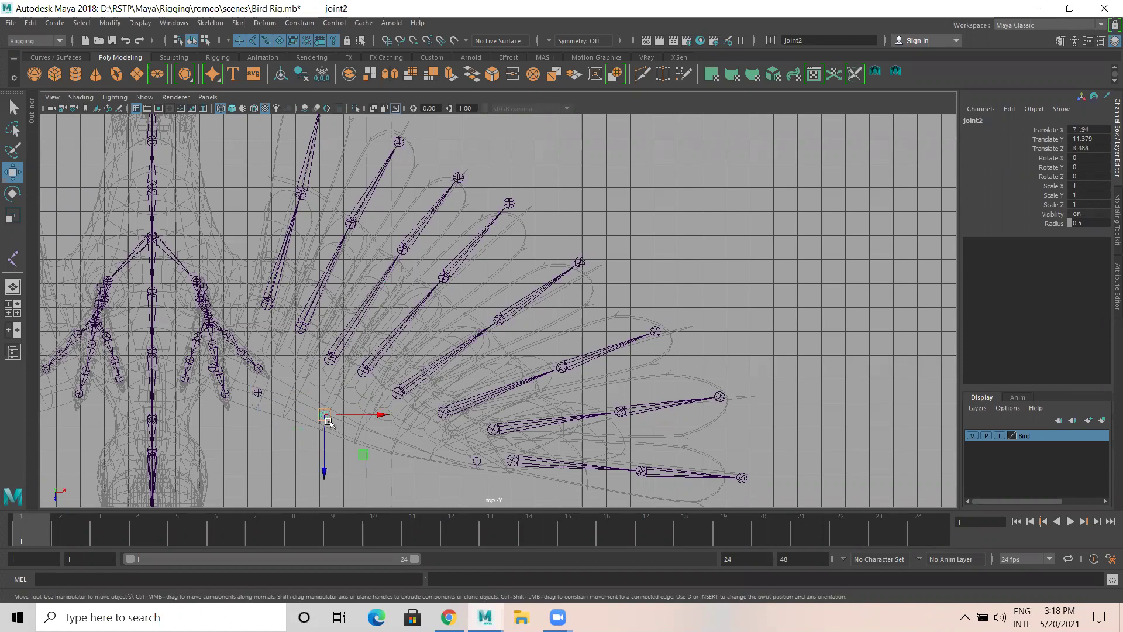
pyautogui.moveTo(326, 419); pyautogui.dragTo(331, 423)
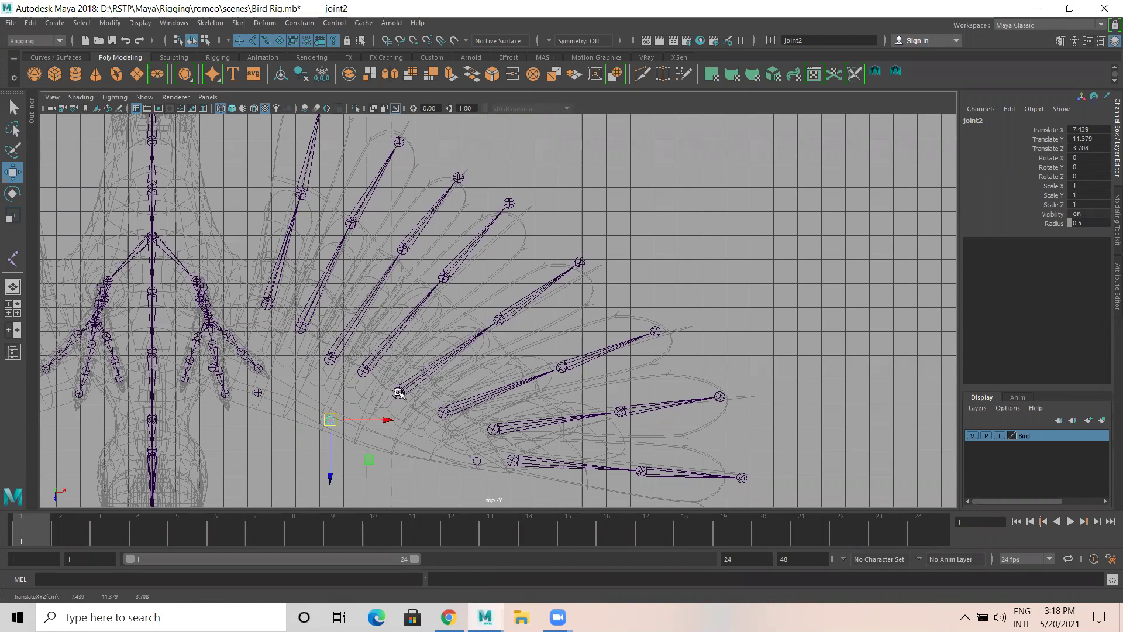
pyautogui.moveTo(339, 419); pyautogui.dragTo(346, 427)
# Reposition only the root joints of the fourth and fifth feather chains, placing the fifth chain's root at Translate X 10.099, Z 2.976.
pyautogui.click(363, 372)
pyautogui.press('d')
pyautogui.moveTo(361, 369); pyautogui.dragTo(394, 403)
pyautogui.click(397, 394)
pyautogui.press('d')
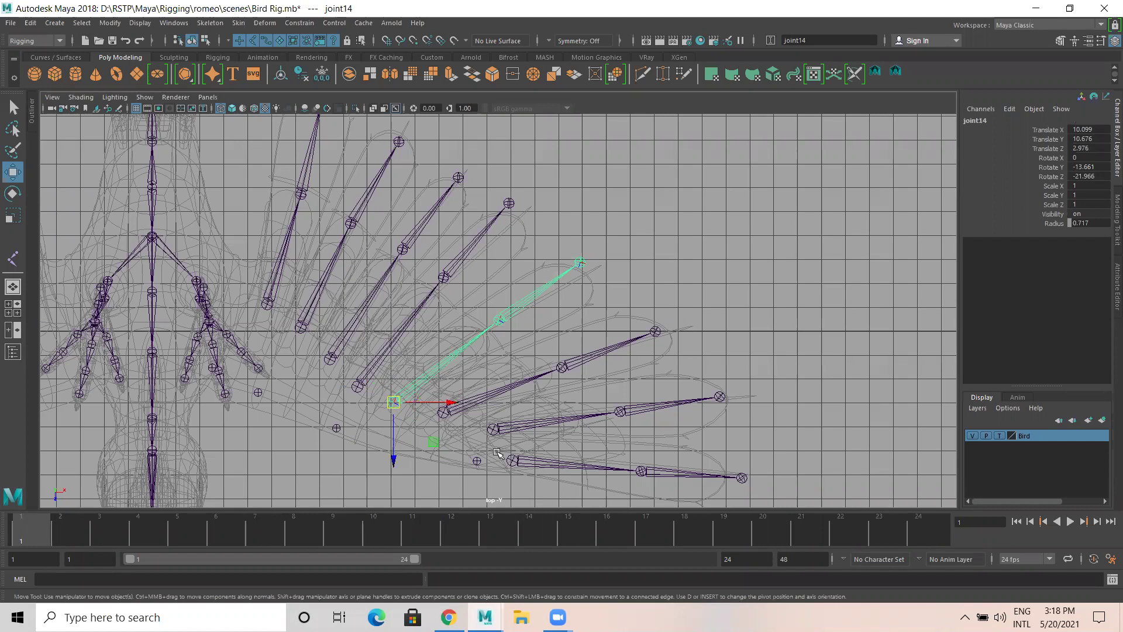
# Nudge the outermost standalone wing joint inward and realign the seventh feather chain's root, middle and tip joints individually along its feather.
pyautogui.click(479, 462)
pyautogui.moveTo(477, 463); pyautogui.dragTo(485, 442)
pyautogui.click(491, 430)
pyautogui.press('Insert')
pyautogui.click(621, 412)
pyautogui.moveTo(622, 412); pyautogui.dragTo(596, 410)
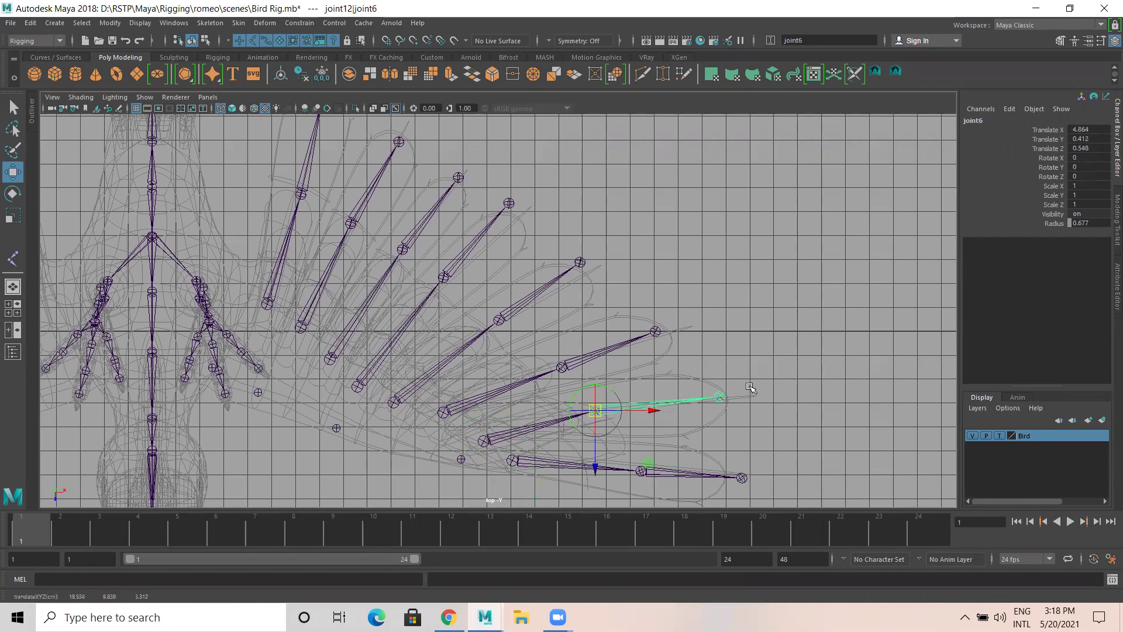
pyautogui.click(719, 397)
pyautogui.moveTo(720, 397); pyautogui.dragTo(721, 402)
# Shift the eighth feather chain's middle and tip joints slightly inward to follow the outermost feather.
pyautogui.click(641, 472)
pyautogui.moveTo(641, 471); pyautogui.dragTo(621, 463)
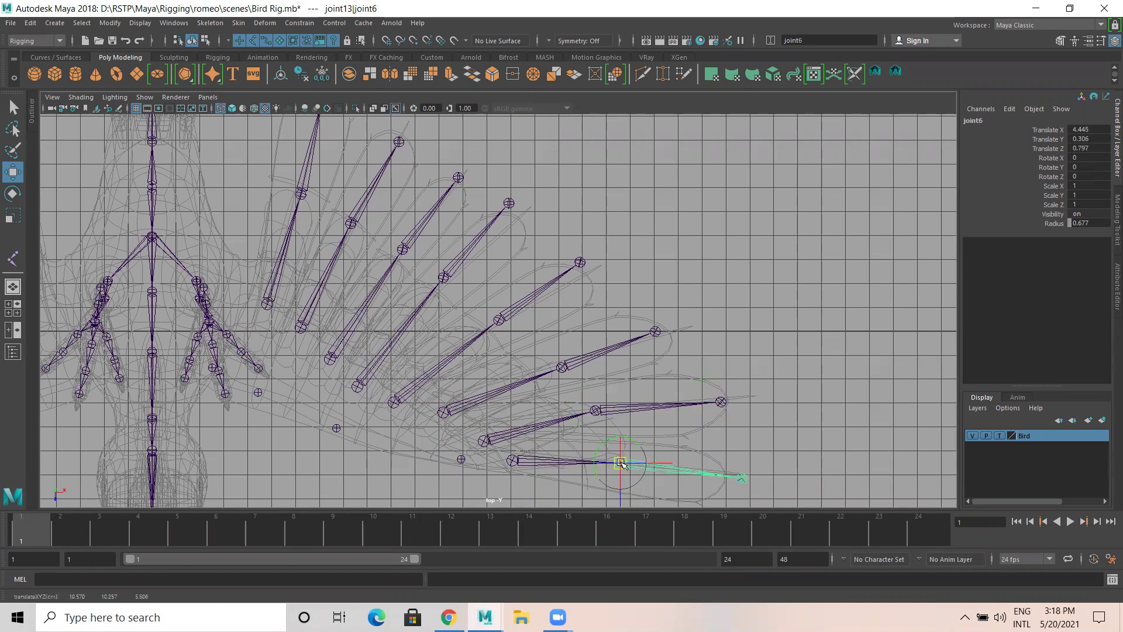
pyautogui.click(741, 477)
pyautogui.moveTo(742, 477); pyautogui.dragTo(727, 474)
# Extend the sixth feather chain's tip outward and shift only its middle joint to Translate X 5.078, Z 1.026.
pyautogui.press('d')
pyautogui.click(656, 332)
pyautogui.moveTo(655, 332); pyautogui.dragTo(671, 334)
pyautogui.click(560, 364)
pyautogui.moveTo(562, 366)
pyautogui.mouseDown()
pyautogui.moveTo(573, 368)
pyautogui.moveTo(558, 366)
pyautogui.mouseUp()
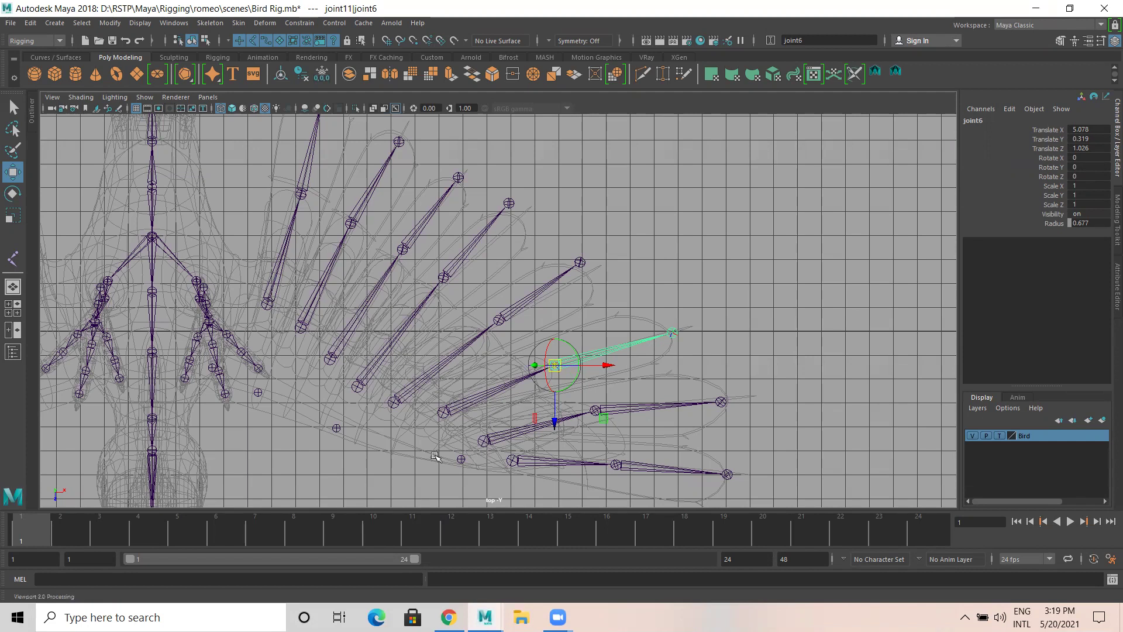
# Move only the root joints of two inner chains: second to Translate X 5.891, Z 0.677, first to Translate X 4.497, Z -0.253.
pyautogui.click(300, 328)
pyautogui.press('d')
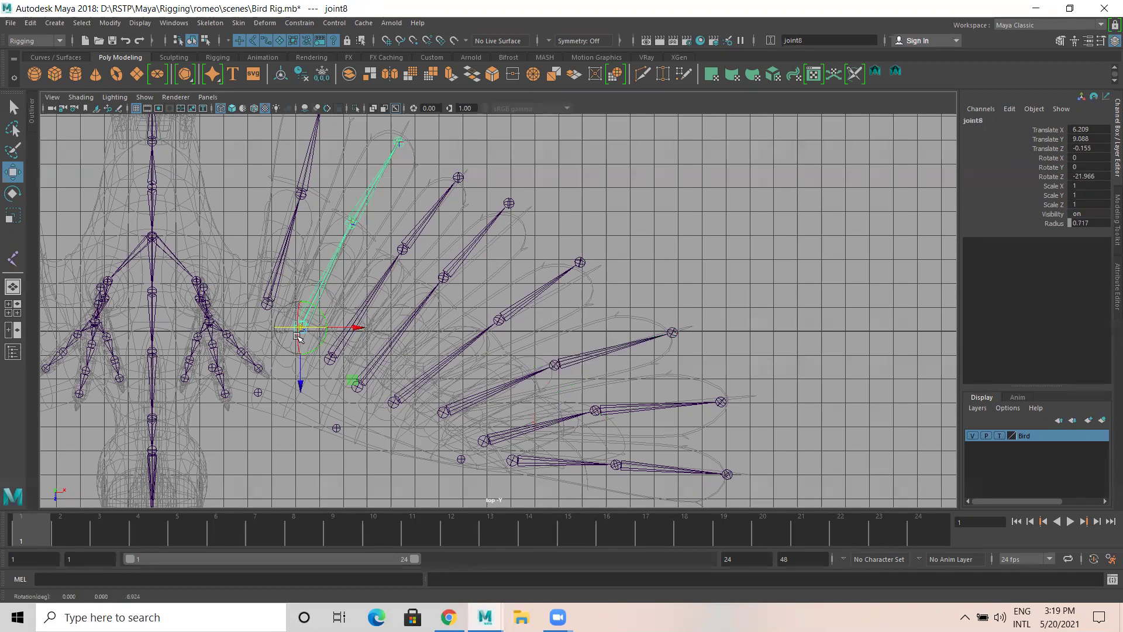
pyautogui.moveTo(300, 328)
pyautogui.mouseDown()
pyautogui.moveTo(288, 343)
pyautogui.moveTo(310, 332)
pyautogui.moveTo(303, 321)
pyautogui.moveTo(293, 347)
pyautogui.mouseUp()
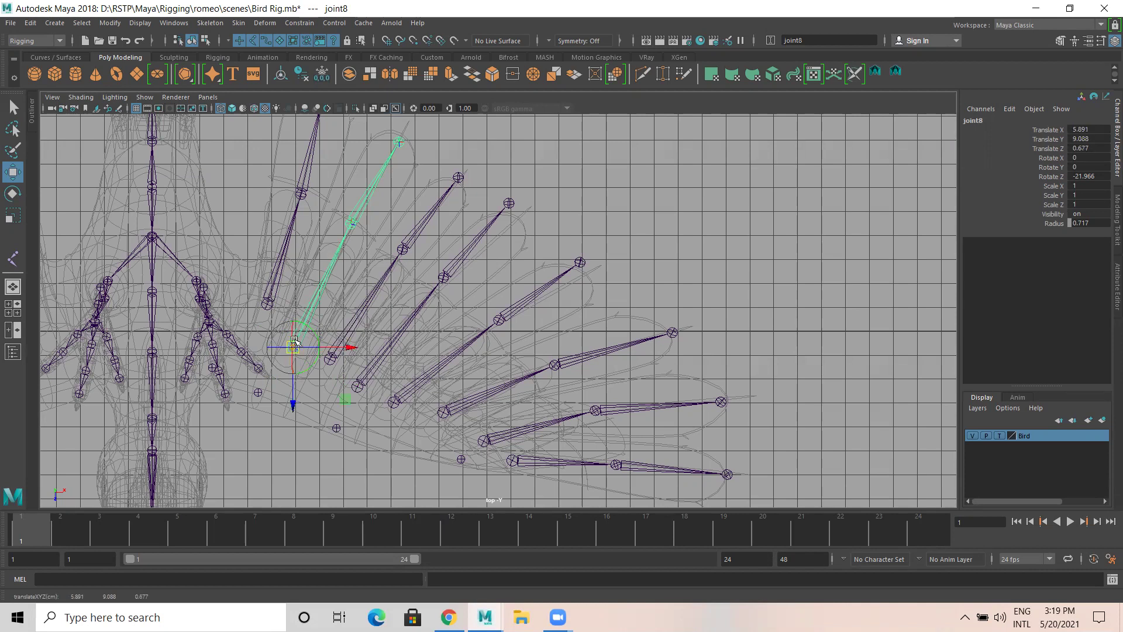
pyautogui.click(267, 306)
pyautogui.moveTo(268, 307)
pyautogui.mouseDown()
pyautogui.moveTo(262, 323)
pyautogui.moveTo(269, 318)
pyautogui.mouseUp()
# Extend the first feather chain's tip joint toward the feather's end, to Translate X 4.609, Z -0.122.
pyautogui.scroll(-2, 367, 261)
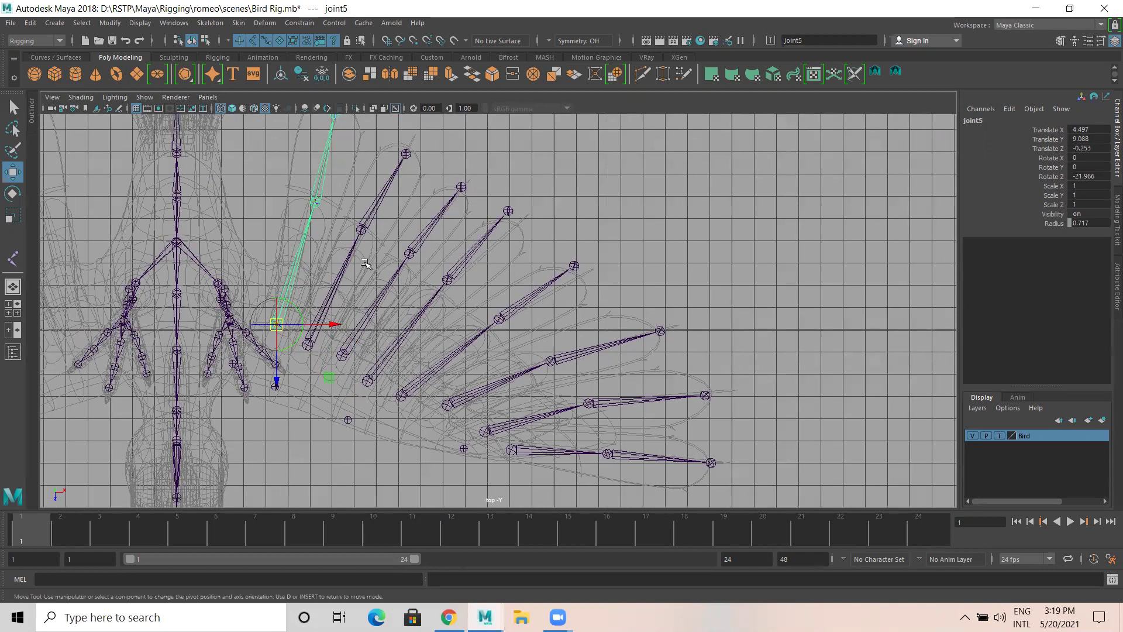
pyautogui.click(358, 141)
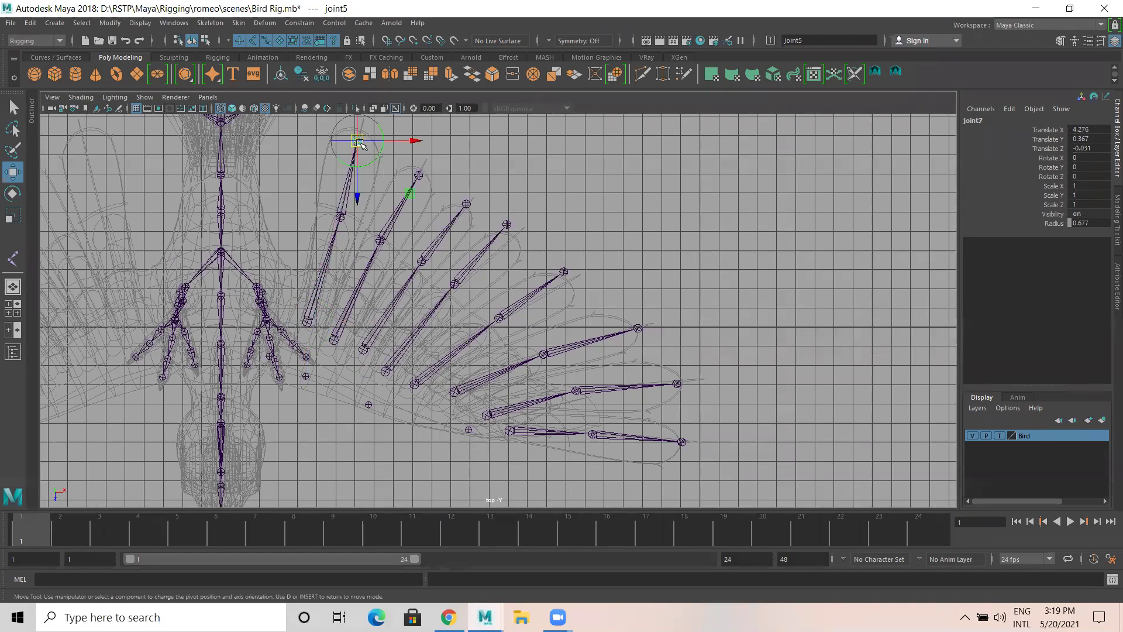
pyautogui.moveTo(358, 138); pyautogui.dragTo(378, 151)
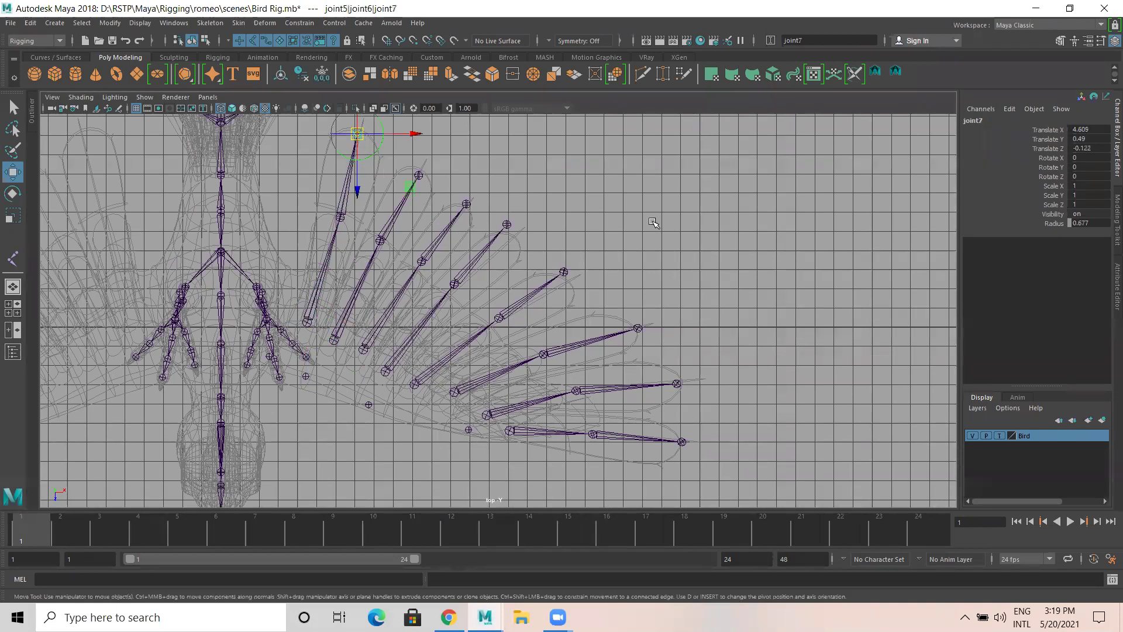
# Set the Bird layer to reference display in the perspective view and raise the fifth feather chain's root joint to Translate Y 11.136.
pyautogui.click(673, 187)
pyautogui.press('space')
pyautogui.press('space')
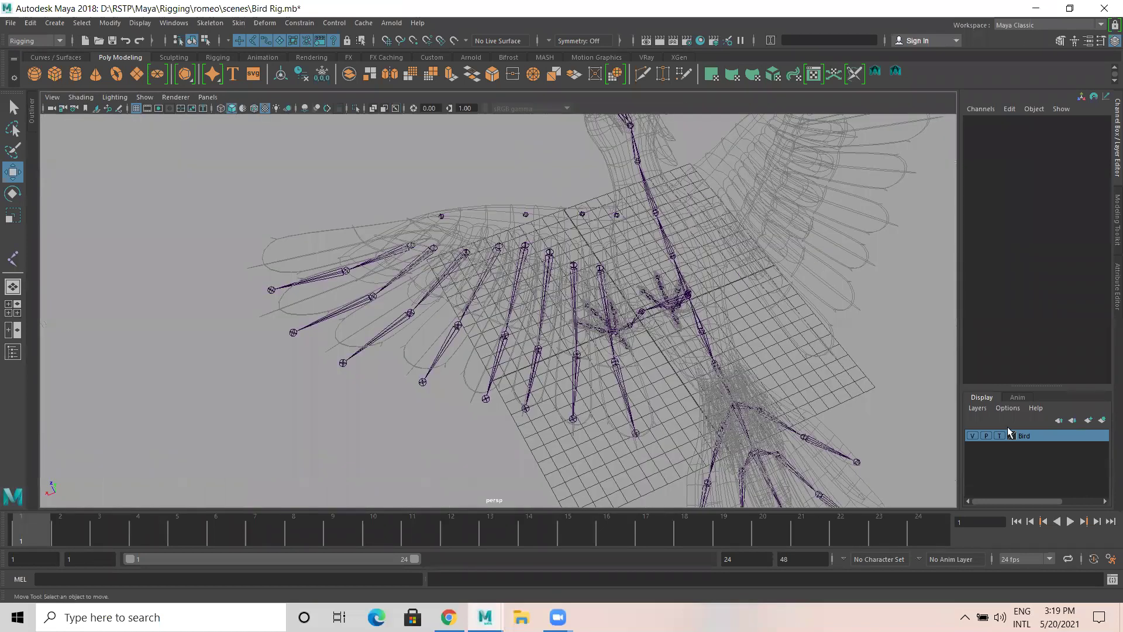
pyautogui.click(1001, 436)
pyautogui.keyDown('alt'); pyautogui.moveTo(376, 323); pyautogui.dragTo(597, 242); pyautogui.keyUp('alt')
pyautogui.click(476, 250)
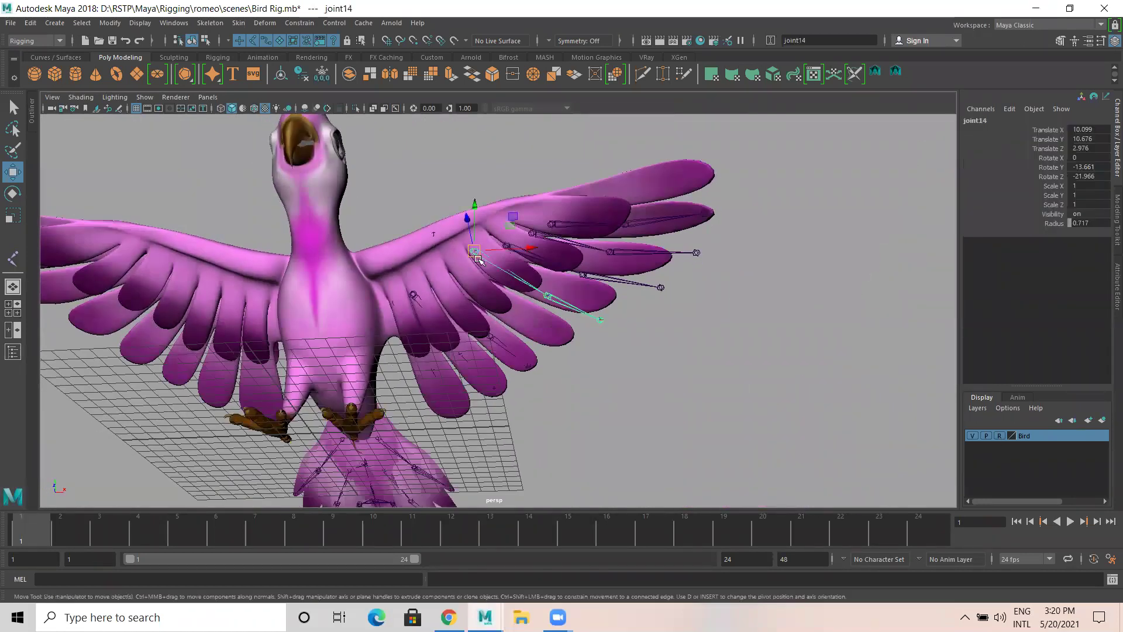
pyautogui.scroll(5, 489, 369)
pyautogui.keyDown('alt'); pyautogui.moveTo(489, 369); pyautogui.dragTo(442, 287); pyautogui.keyUp('alt')
pyautogui.keyDown('alt'); pyautogui.moveTo(503, 353); pyautogui.dragTo(471, 398); pyautogui.keyUp('alt')
pyautogui.keyDown('alt'); pyautogui.moveTo(430, 345); pyautogui.dragTo(690, 372); pyautogui.keyUp('alt')
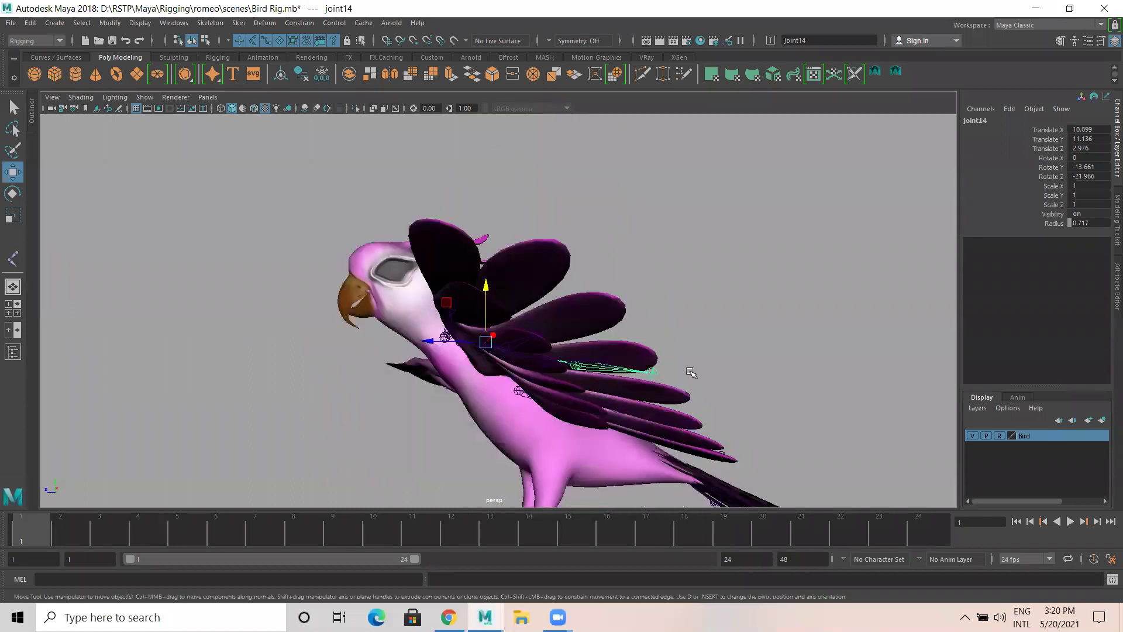
# Raise the fifth feather chain's tip joint into its feather, to Translate X 3.6, Y 0.978, Z 1.92.
pyautogui.click(584, 342)
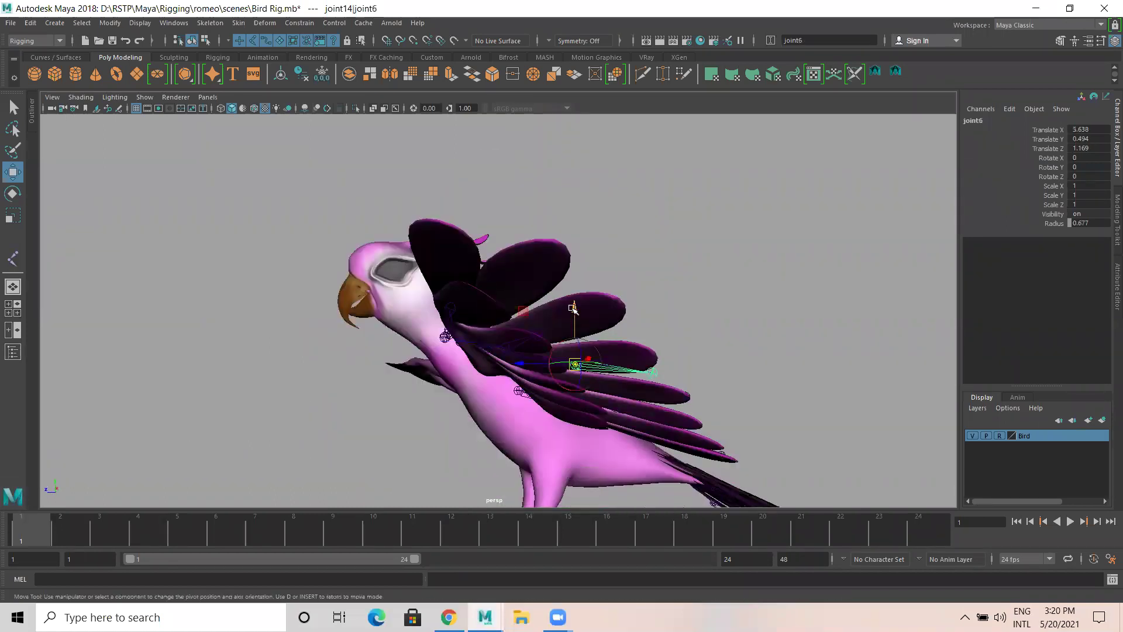
pyautogui.press('Down')
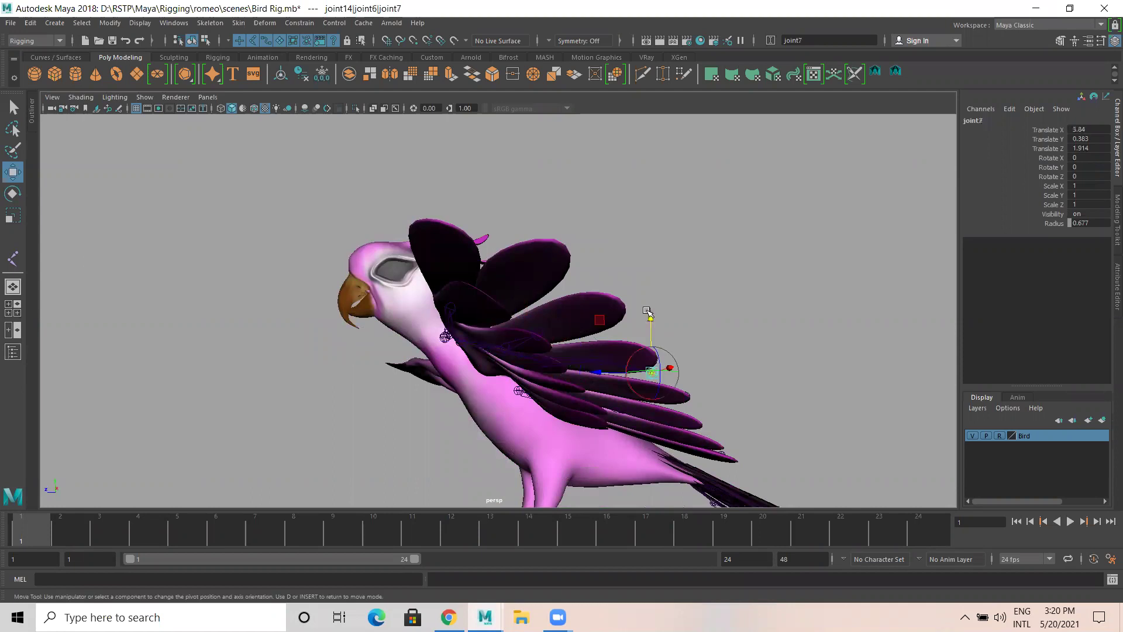
pyautogui.moveTo(647, 304); pyautogui.dragTo(646, 290)
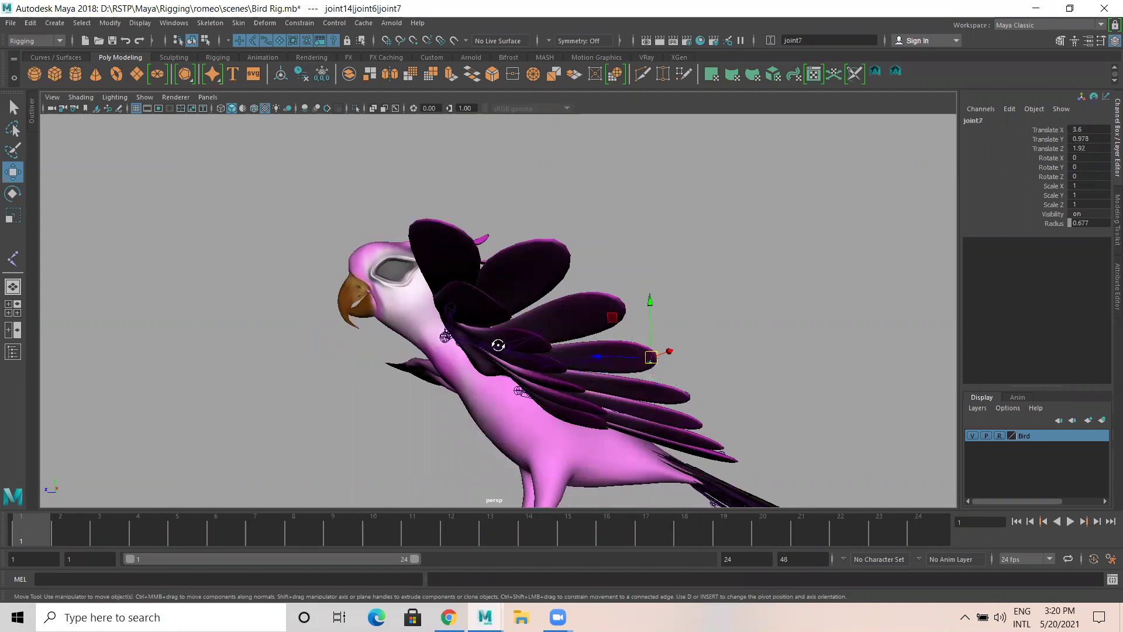
# Raise the second feather chain's root joint to Translate Y 10.039.
pyautogui.press('[')
pyautogui.click(477, 334)
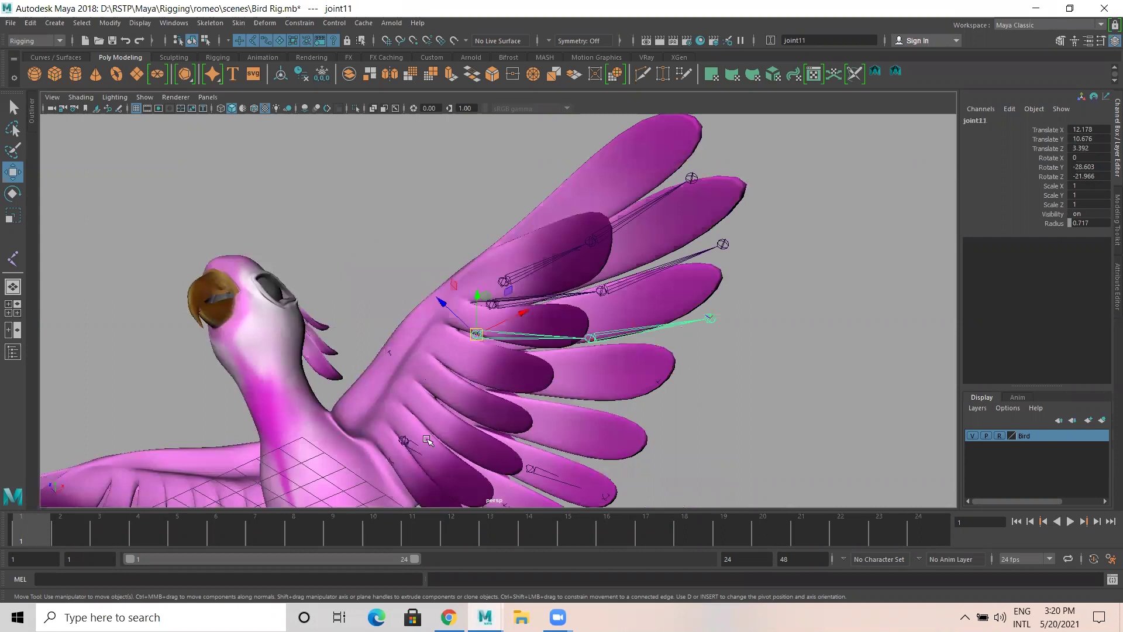
pyautogui.click(438, 447)
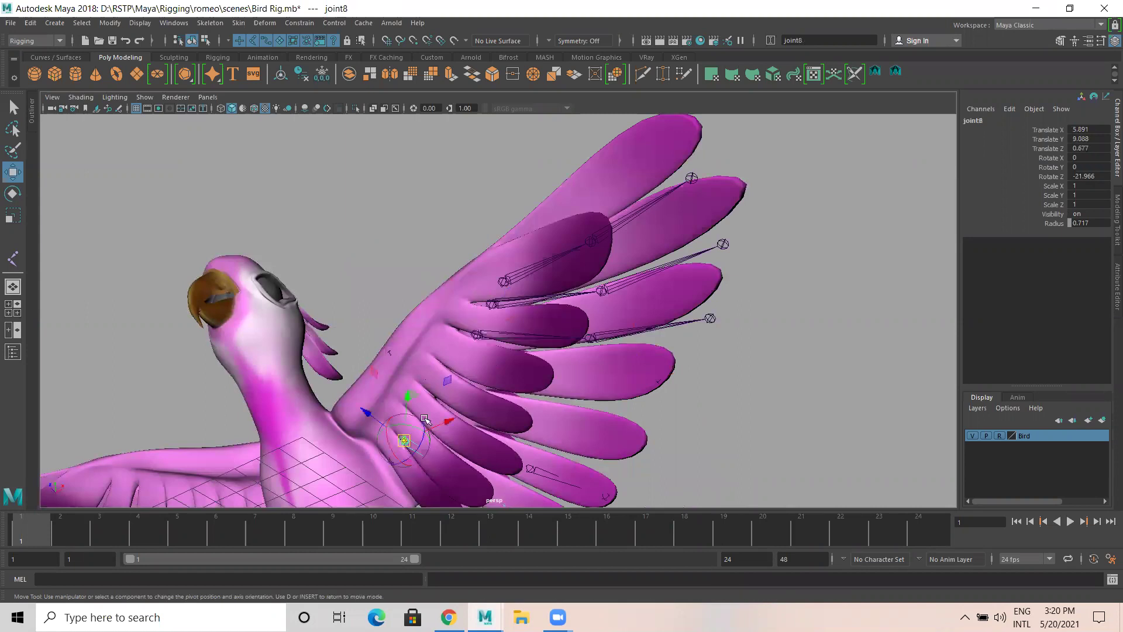
pyautogui.moveTo(512, 474); pyautogui.dragTo(484, 335, button='middle')
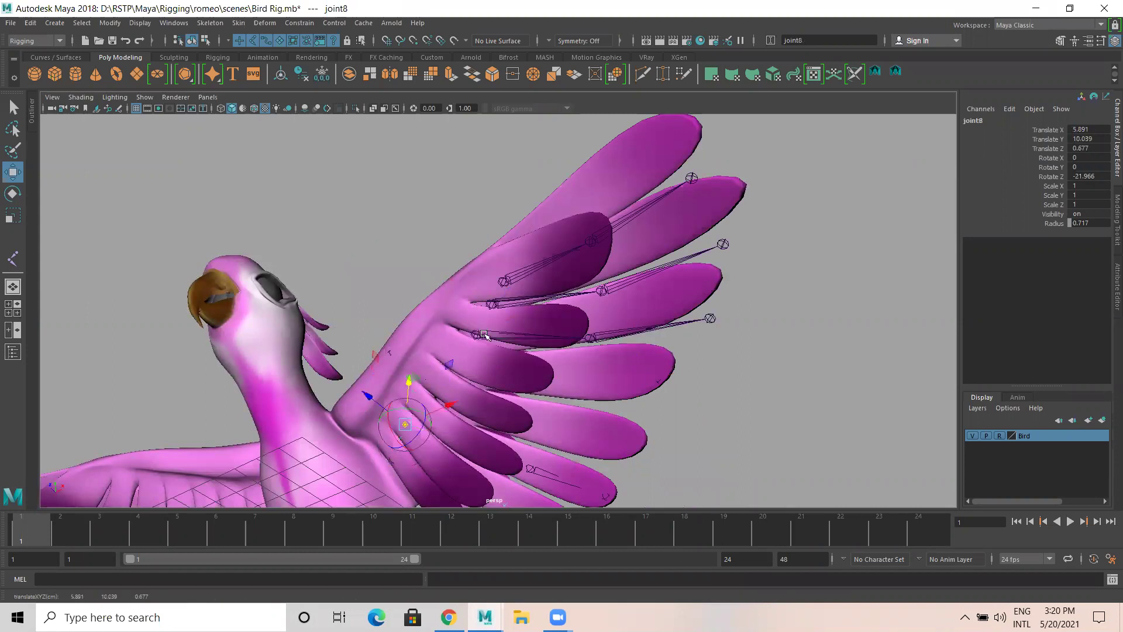
pyautogui.keyDown('alt'); pyautogui.moveTo(517, 378); pyautogui.dragTo(425, 246); pyautogui.keyUp('alt')
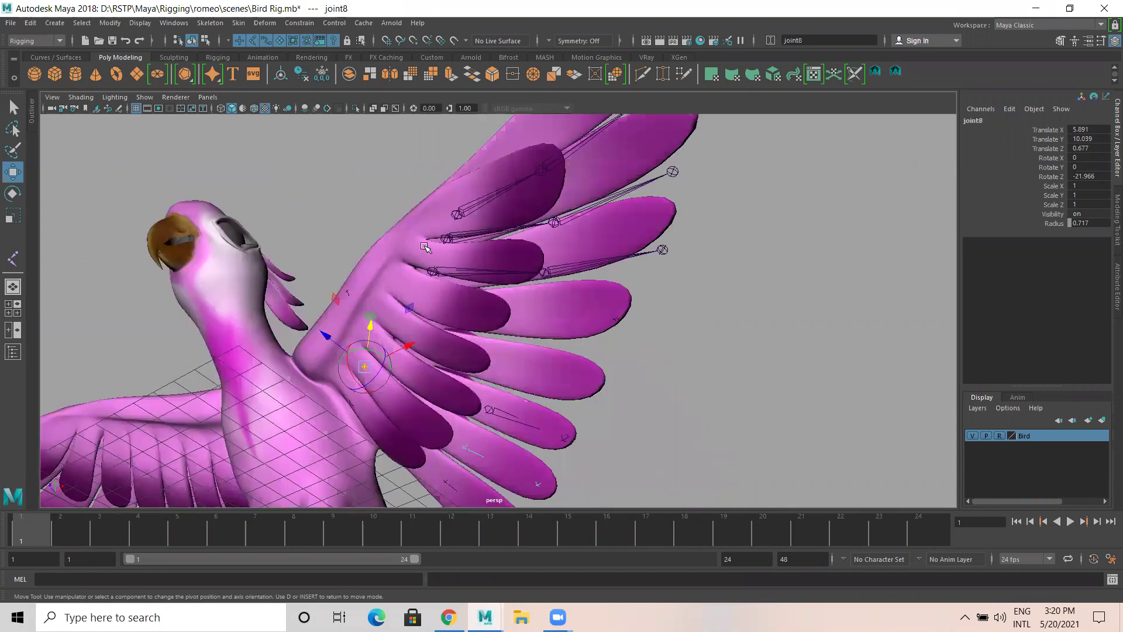
# Raise the sixth feather chain into its feather: root to Translate Y 11.52, middle joint to Y 0.804, tip joint to Y 1.76.
pyautogui.click(436, 274)
pyautogui.keyDown('alt'); pyautogui.moveTo(570, 328); pyautogui.dragTo(504, 201); pyautogui.keyUp('alt')
pyautogui.keyDown('alt'); pyautogui.moveTo(593, 299); pyautogui.dragTo(574, 289); pyautogui.keyUp('alt')
pyautogui.click(575, 289)
pyautogui.press('d')
pyautogui.moveTo(571, 250); pyautogui.dragTo(574, 244)
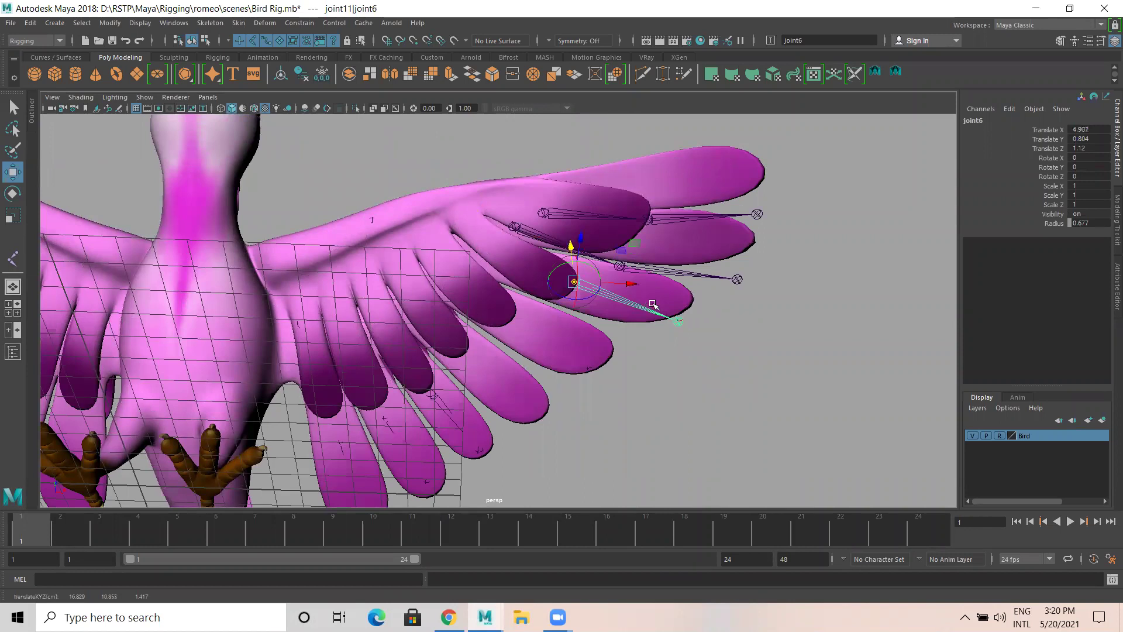
pyautogui.click(676, 320)
pyautogui.moveTo(671, 281); pyautogui.dragTo(666, 263)
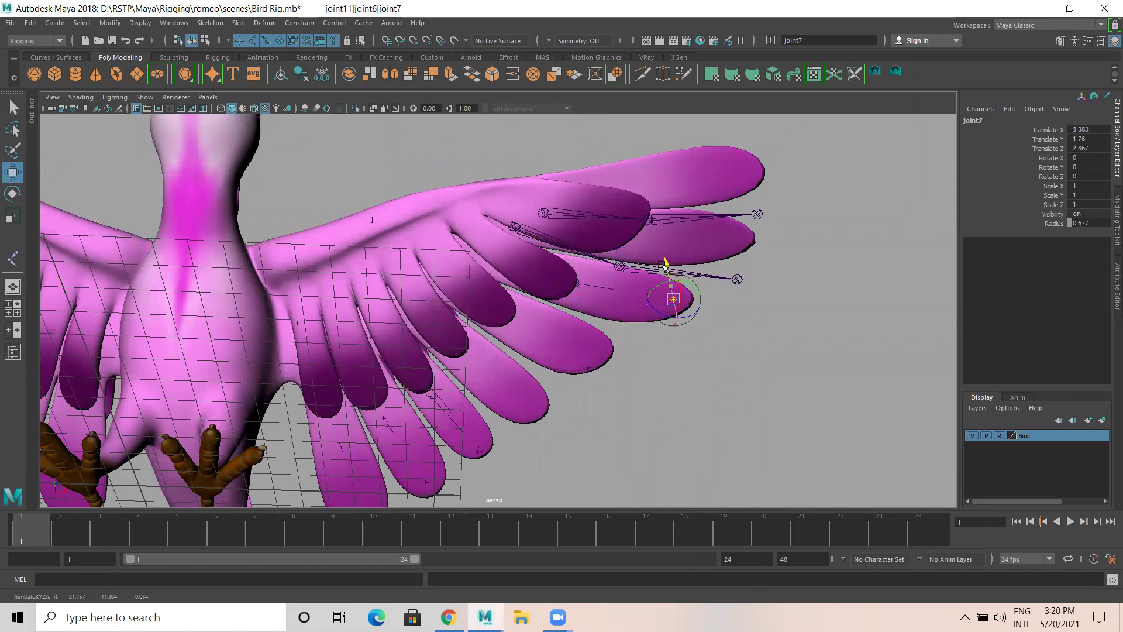
# Fit the seventh feather chain inside its feather: root at Translate Y 12.051, middle at Y 0.997, tip at X 4.699, Y 1.871, Z 3.388.
pyautogui.keyDown('alt'); pyautogui.moveTo(627, 301); pyautogui.dragTo(540, 241); pyautogui.keyUp('alt')
pyautogui.click(516, 287)
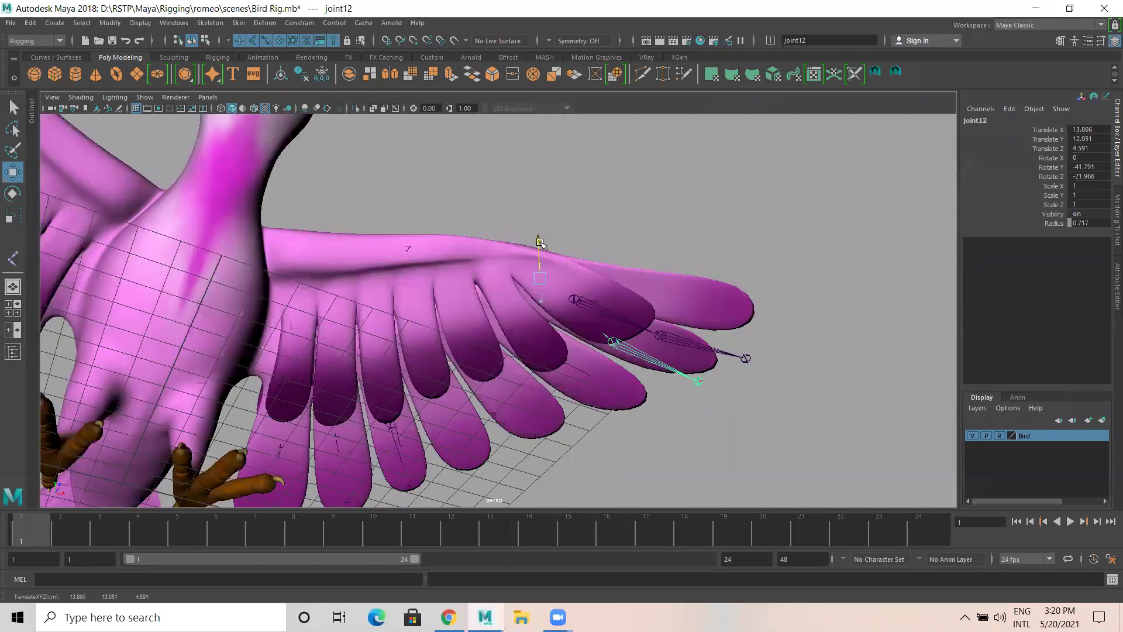
pyautogui.click(614, 341)
pyautogui.press('d')
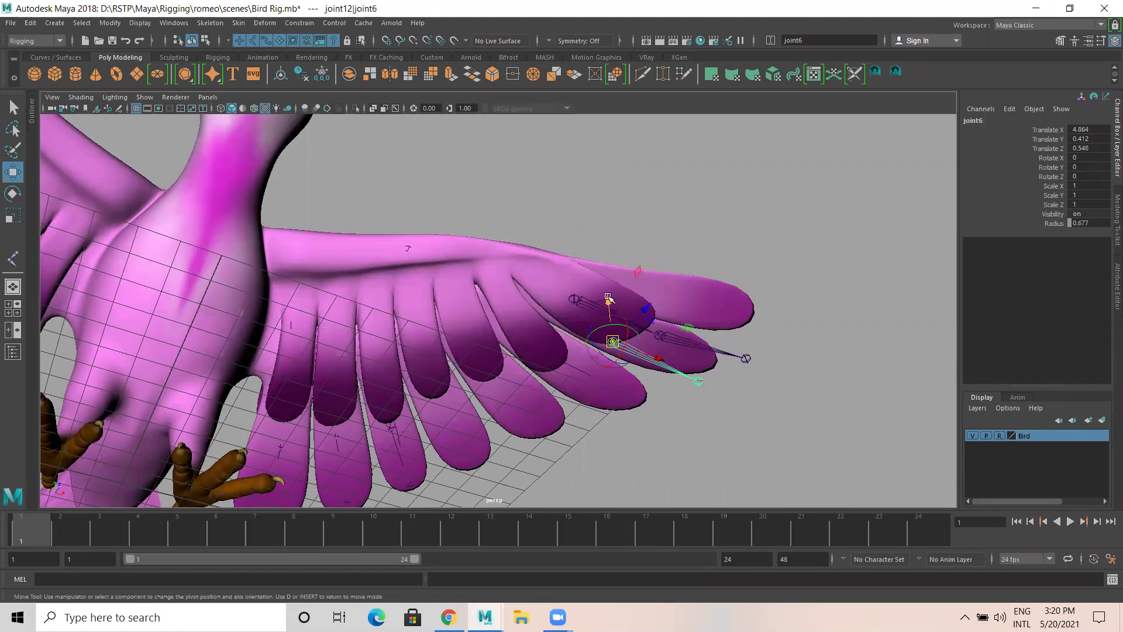
pyautogui.moveTo(608, 298); pyautogui.dragTo(607, 293)
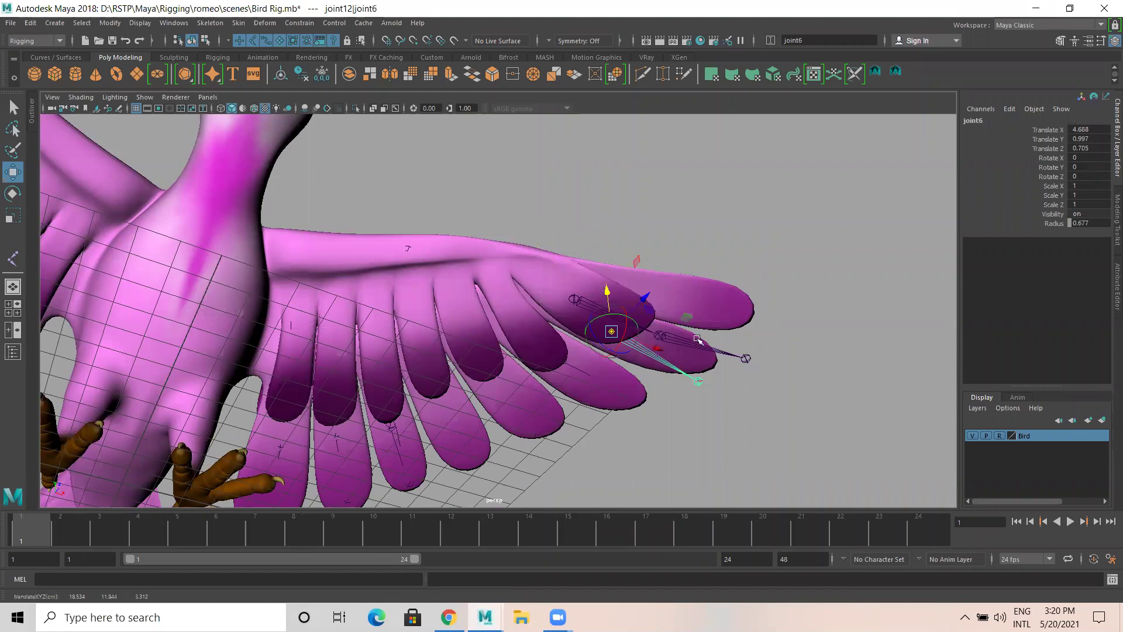
pyautogui.press('Down')
pyautogui.moveTo(690, 338); pyautogui.dragTo(685, 314)
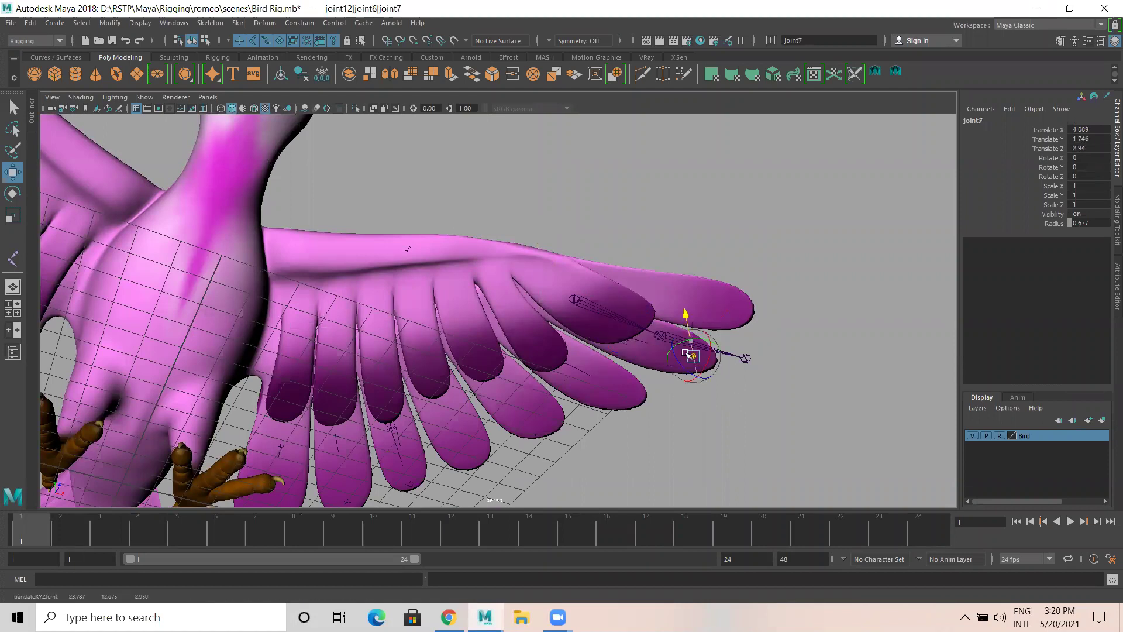
pyautogui.moveTo(738, 372); pyautogui.dragTo(751, 377)
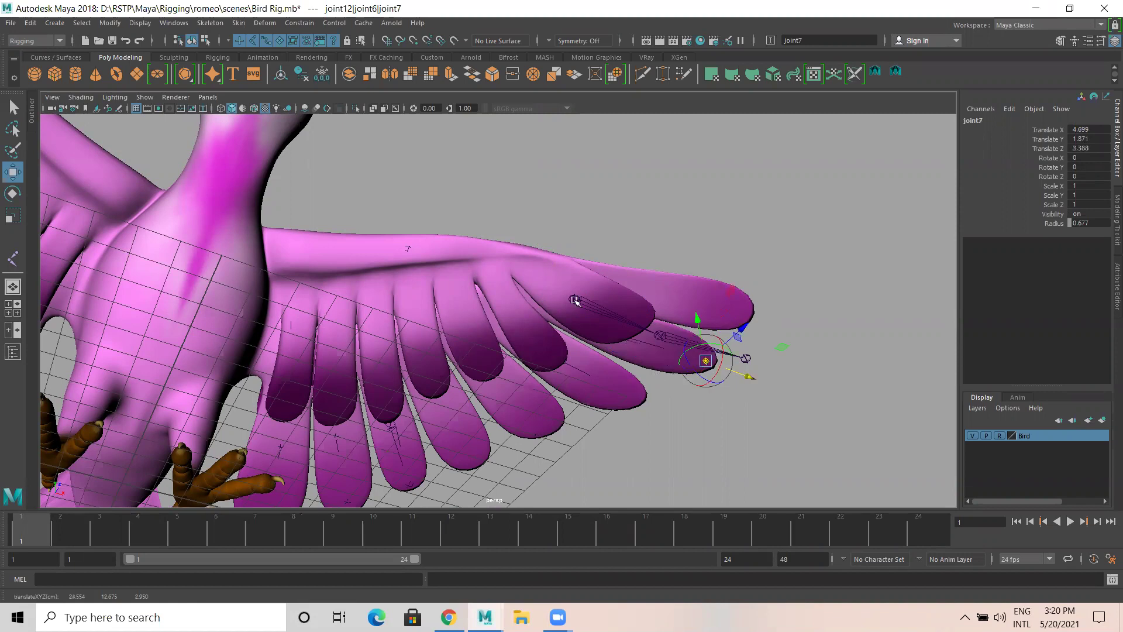
# Raise the eighth feather chain's root, middle and tip joints into the outermost feather, with the tip at Translate X 4.604, Y 1.643, Z 2.719.
pyautogui.click(574, 300)
pyautogui.moveTo(572, 258); pyautogui.dragTo(571, 216)
pyautogui.click(656, 308)
pyautogui.press('d')
pyautogui.moveTo(648, 262); pyautogui.dragTo(647, 253)
pyautogui.moveTo(740, 331); pyautogui.dragTo(731, 302)
pyautogui.press('Down')
pyautogui.moveTo(786, 331); pyautogui.dragTo(767, 320)
pyautogui.moveTo(737, 279); pyautogui.dragTo(736, 276)
# Check the wing joints against the model from several sides and hide the Bird layer.
pyautogui.keyDown('alt'); pyautogui.moveTo(595, 349); pyautogui.dragTo(550, 448); pyautogui.keyUp('alt')
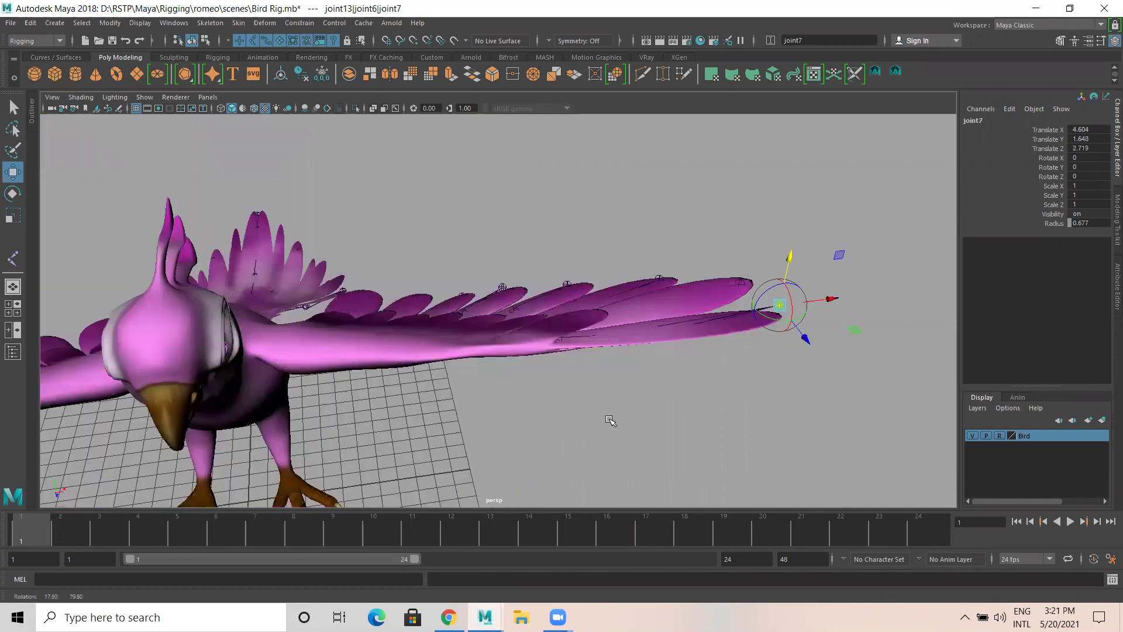
pyautogui.keyDown('alt'); pyautogui.moveTo(609, 421); pyautogui.dragTo(380, 418); pyautogui.keyUp('alt')
pyautogui.keyDown('alt'); pyautogui.moveTo(459, 465); pyautogui.dragTo(426, 477); pyautogui.keyUp('alt')
pyautogui.click(464, 446)
pyautogui.keyDown('alt'); pyautogui.moveTo(382, 328); pyautogui.dragTo(401, 286); pyautogui.keyUp('alt')
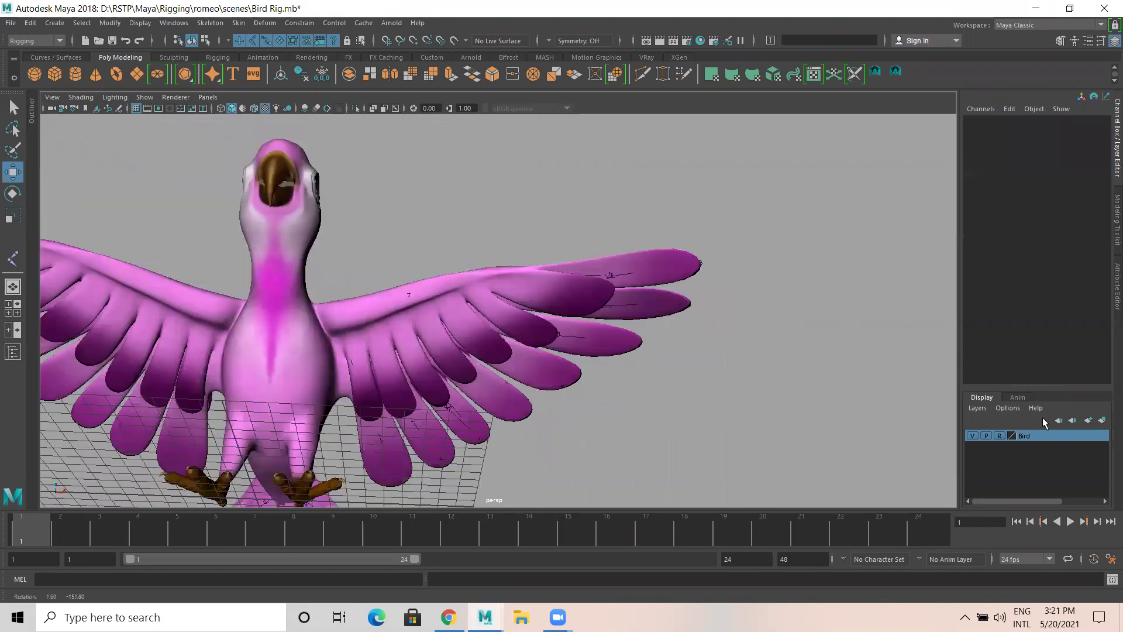
pyautogui.click(972, 436)
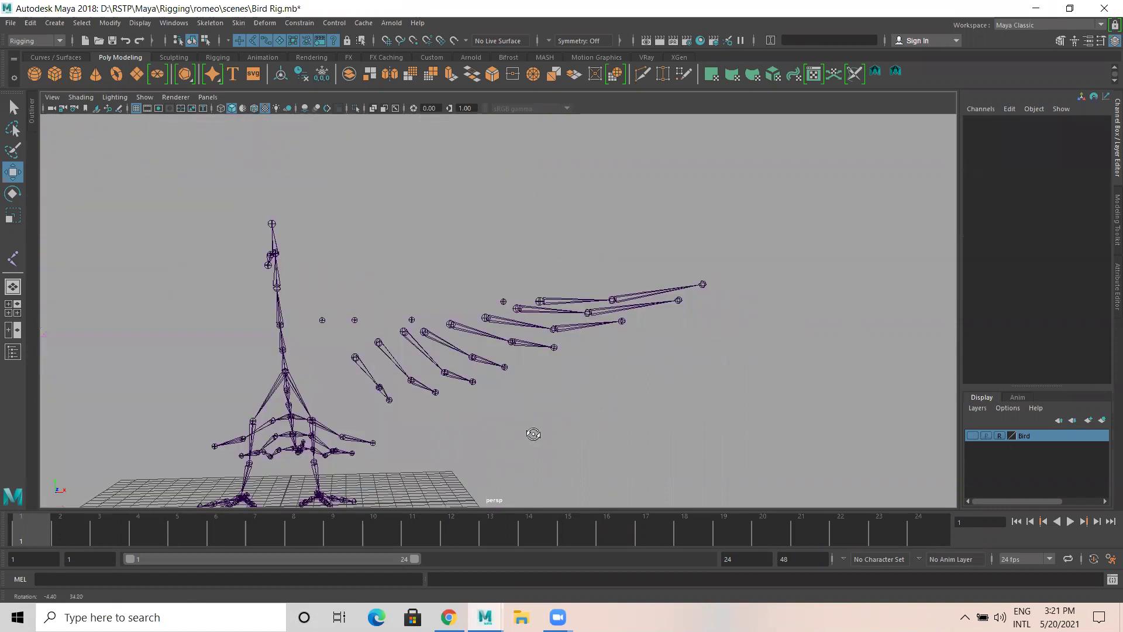
# Examine the standalone wing joints and the feather chains' root positions from several angles.
pyautogui.keyDown('alt'); pyautogui.moveTo(505, 447); pyautogui.dragTo(464, 415); pyautogui.keyUp('alt')
pyautogui.keyDown('alt'); pyautogui.moveTo(546, 373); pyautogui.dragTo(477, 365); pyautogui.keyUp('alt')
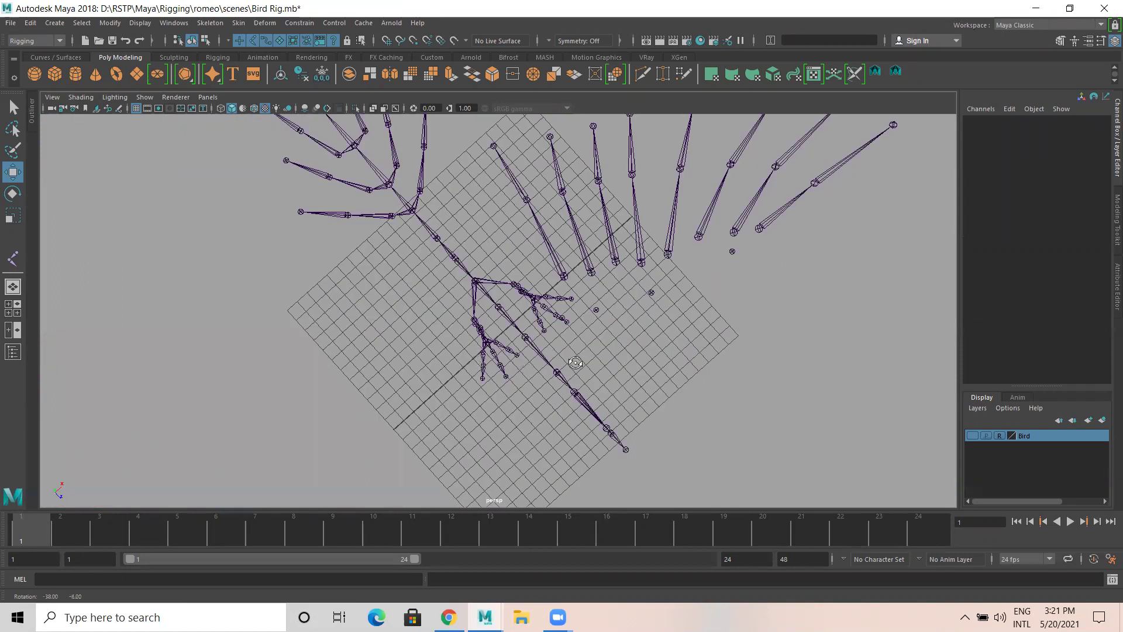
pyautogui.keyDown('alt'); pyautogui.moveTo(576, 363); pyautogui.dragTo(583, 288); pyautogui.keyUp('alt')
pyautogui.keyDown('alt'); pyautogui.moveTo(513, 305); pyautogui.dragTo(555, 295); pyautogui.keyUp('alt')
pyautogui.click(551, 293)
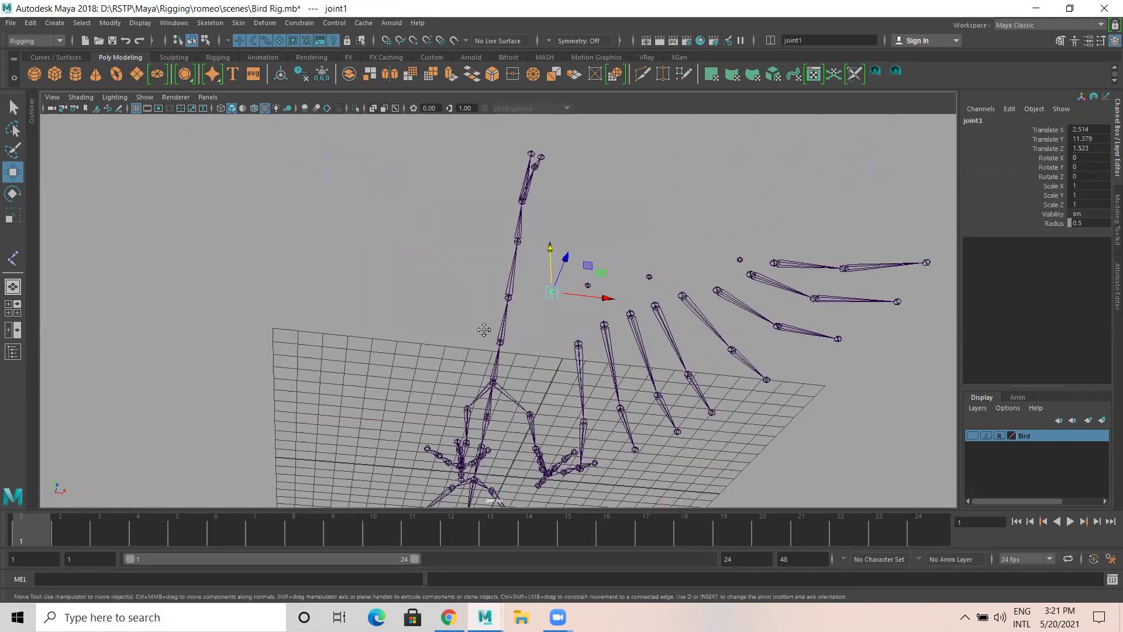
pyautogui.keyDown('alt'); pyautogui.moveTo(472, 314); pyautogui.dragTo(461, 295, button='middle'); pyautogui.keyUp('alt')
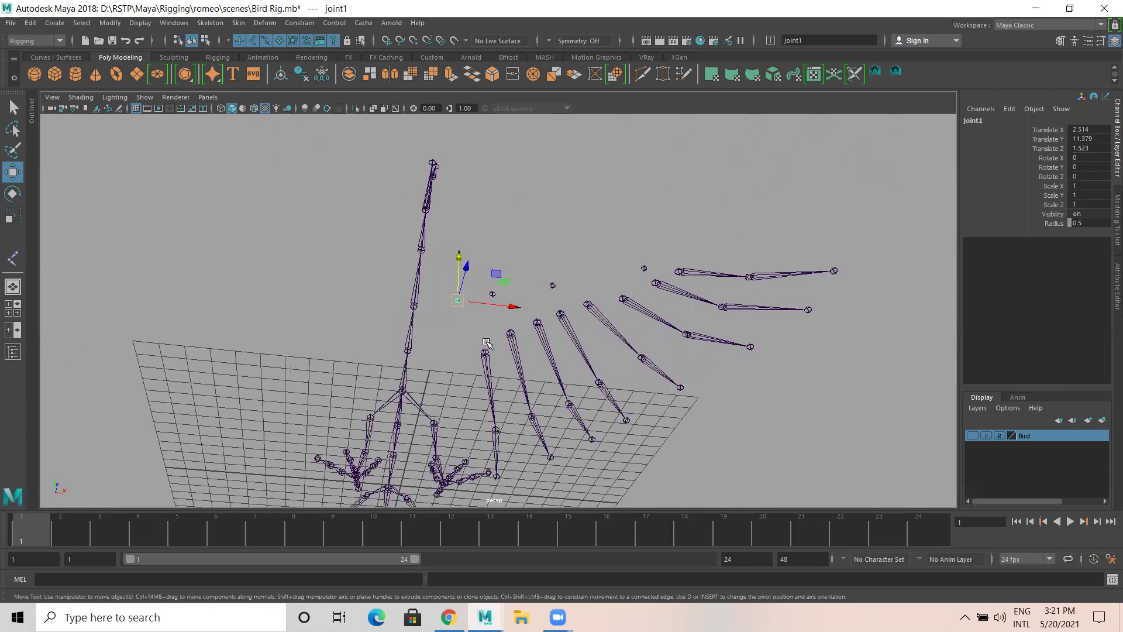
pyautogui.keyDown('alt'); pyautogui.moveTo(474, 314); pyautogui.dragTo(571, 242); pyautogui.keyUp('alt')
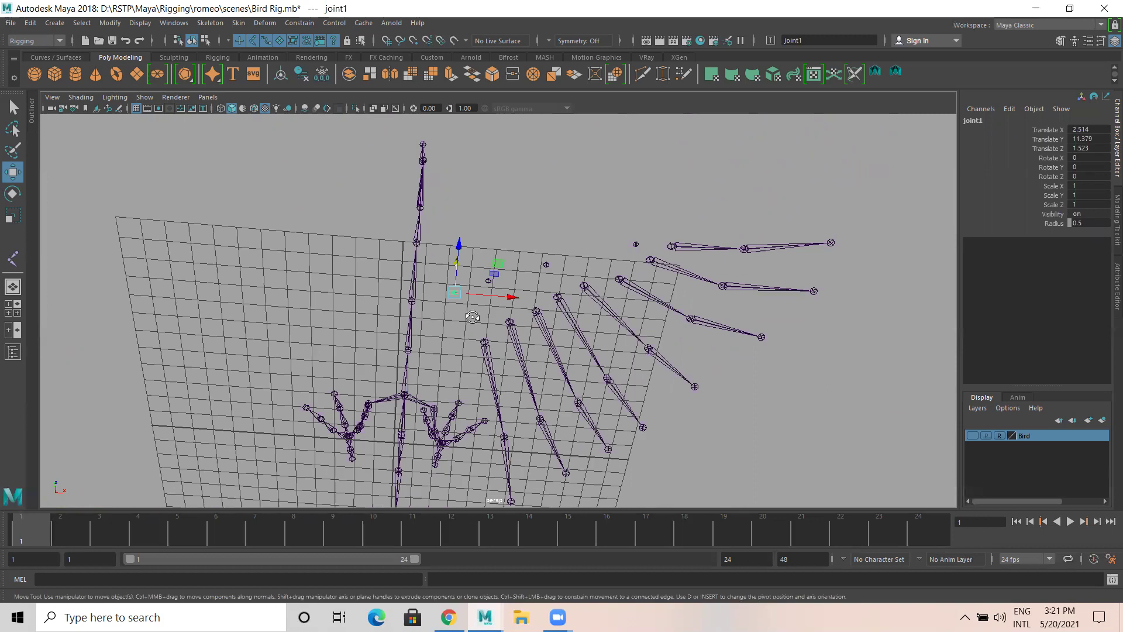
pyautogui.keyDown('alt'); pyautogui.moveTo(472, 318); pyautogui.dragTo(490, 404); pyautogui.keyUp('alt')
pyautogui.scroll(5, 388, 390)
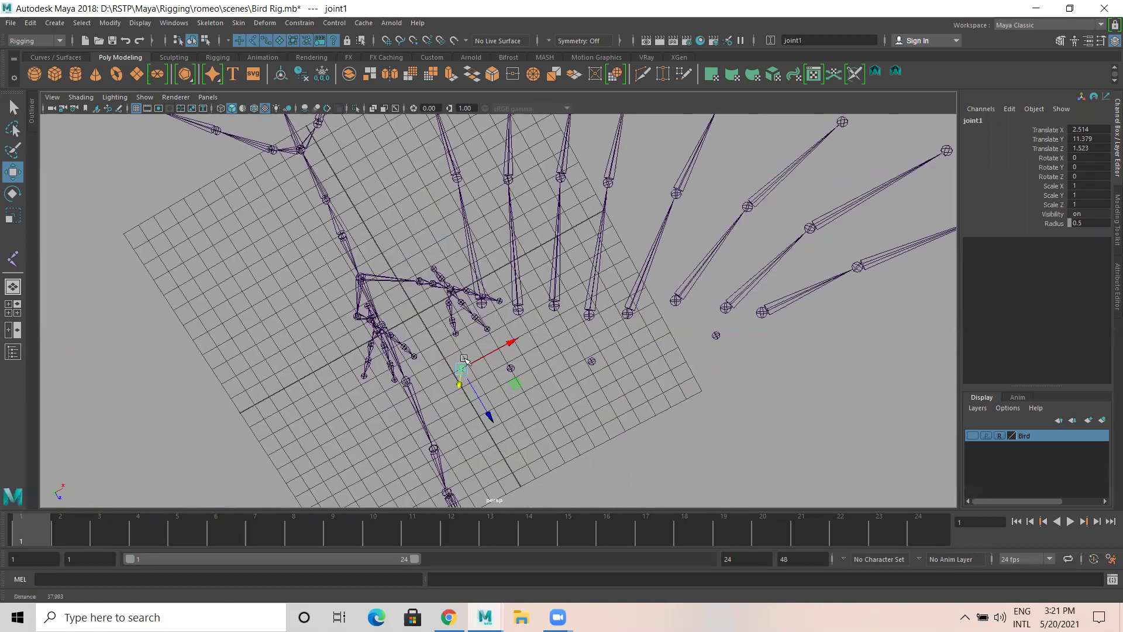
pyautogui.scroll(-3, 634, 301)
pyautogui.scroll(3, 603, 389)
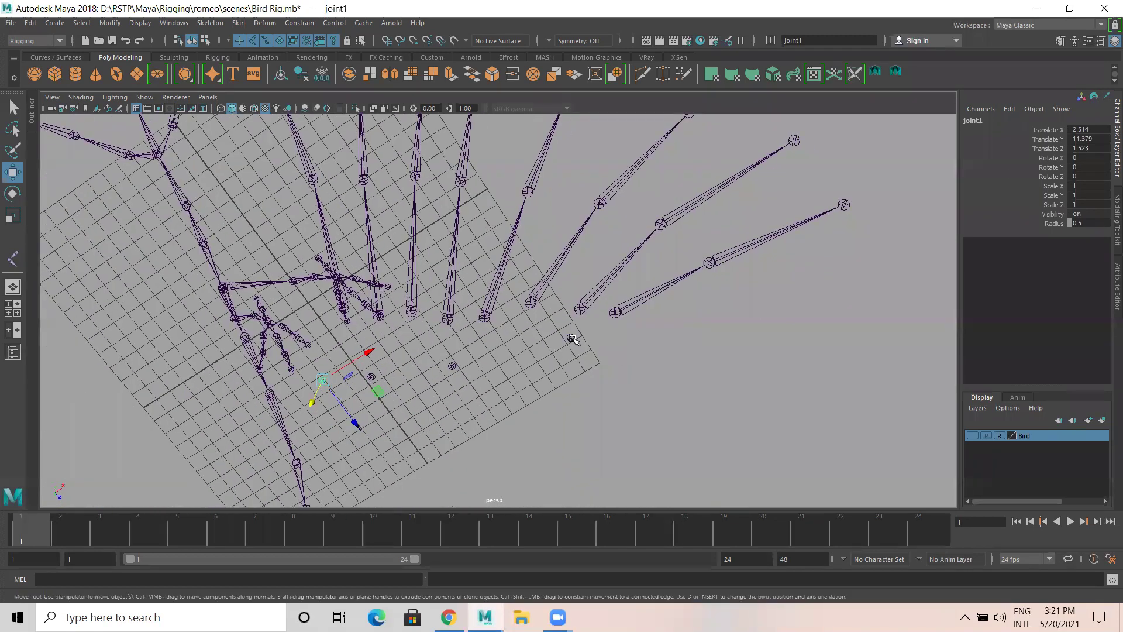
# Parent the three outermost feather chains to the outermost standalone wing joint.
pyautogui.click(572, 338)
pyautogui.click(616, 312)
pyautogui.keyDown('shift'); pyautogui.click(579, 308); pyautogui.keyUp('shift')
pyautogui.keyDown('shift'); pyautogui.click(531, 302); pyautogui.keyUp('shift')
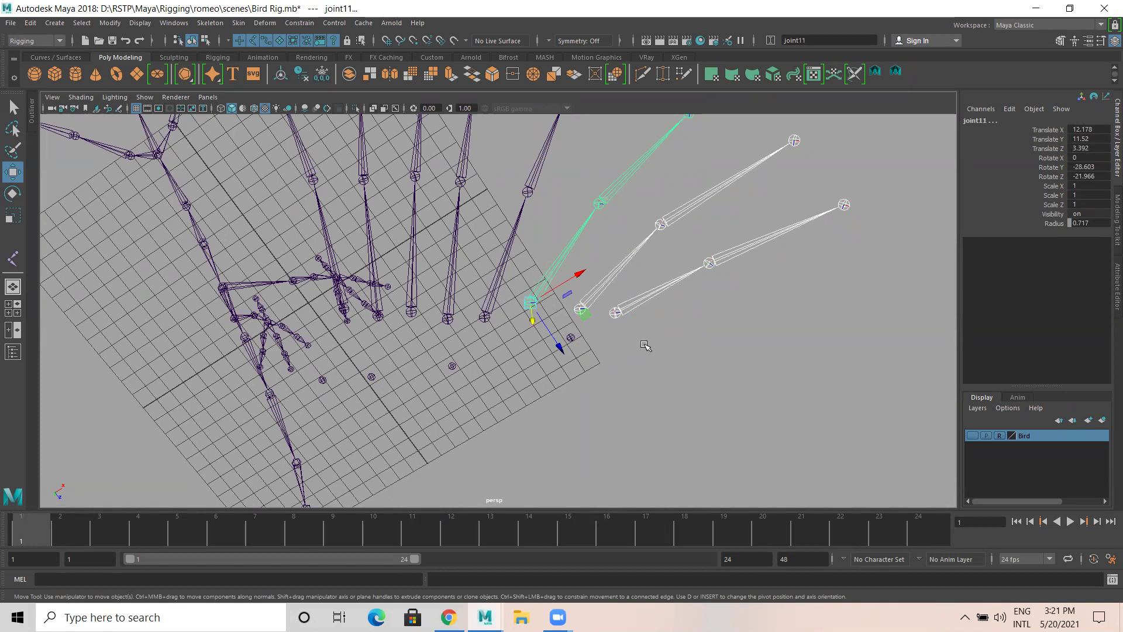
pyautogui.keyDown('shift'); pyautogui.click(571, 338); pyautogui.keyUp('shift')
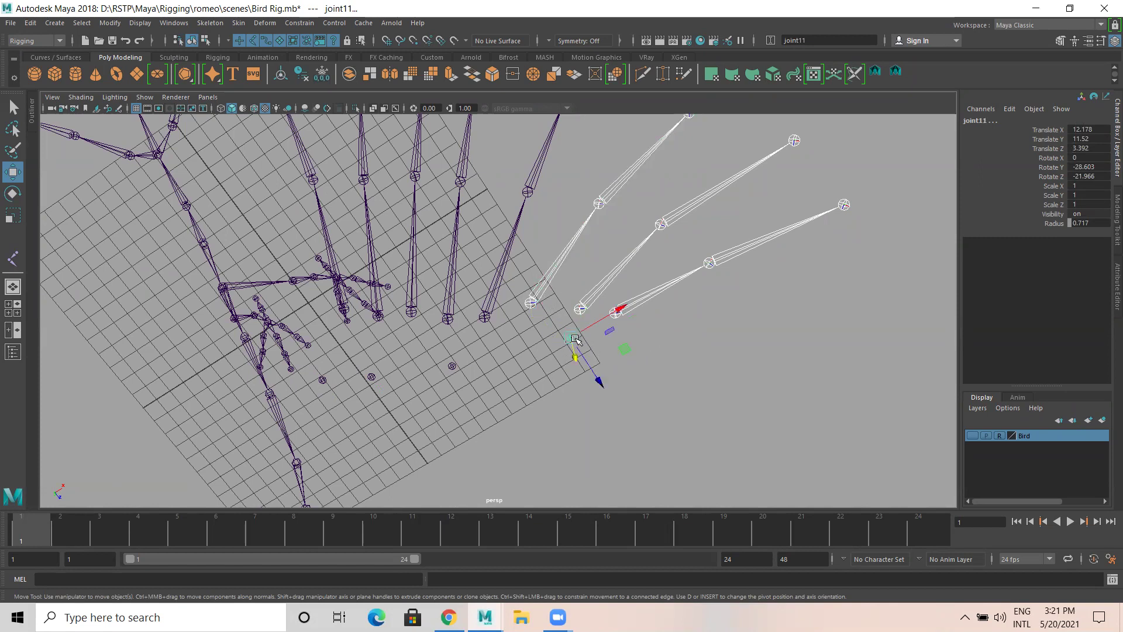
pyautogui.press('p')
pyautogui.click(472, 286)
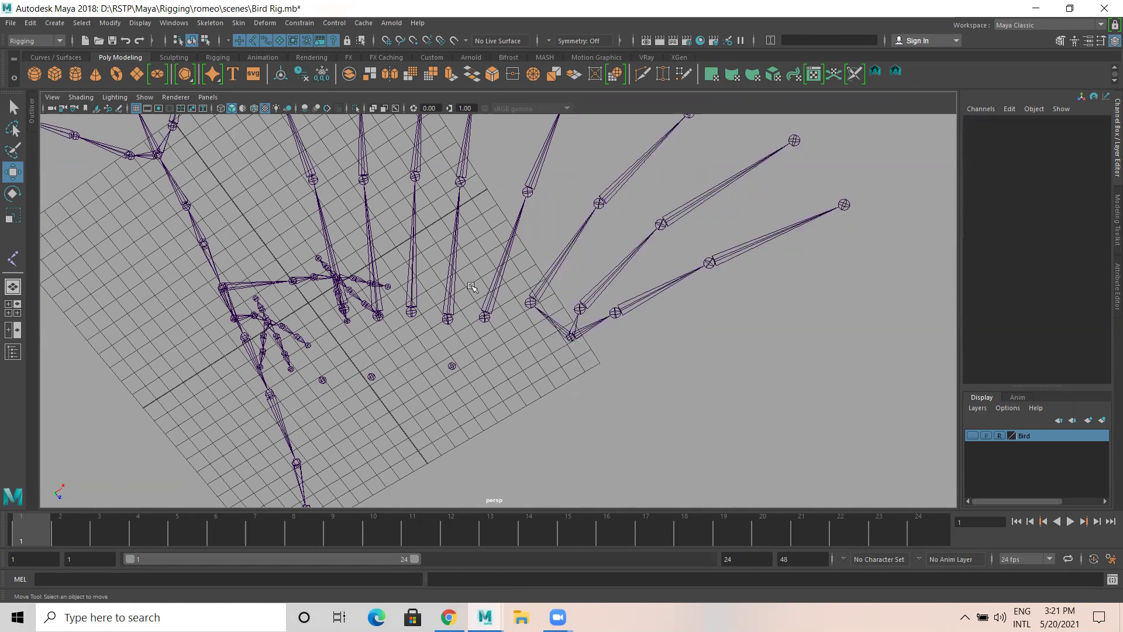
# Parent the three middle feather chains to the third wing joint from the body.
pyautogui.click(485, 310)
pyautogui.click(448, 316)
pyautogui.press('capslock')
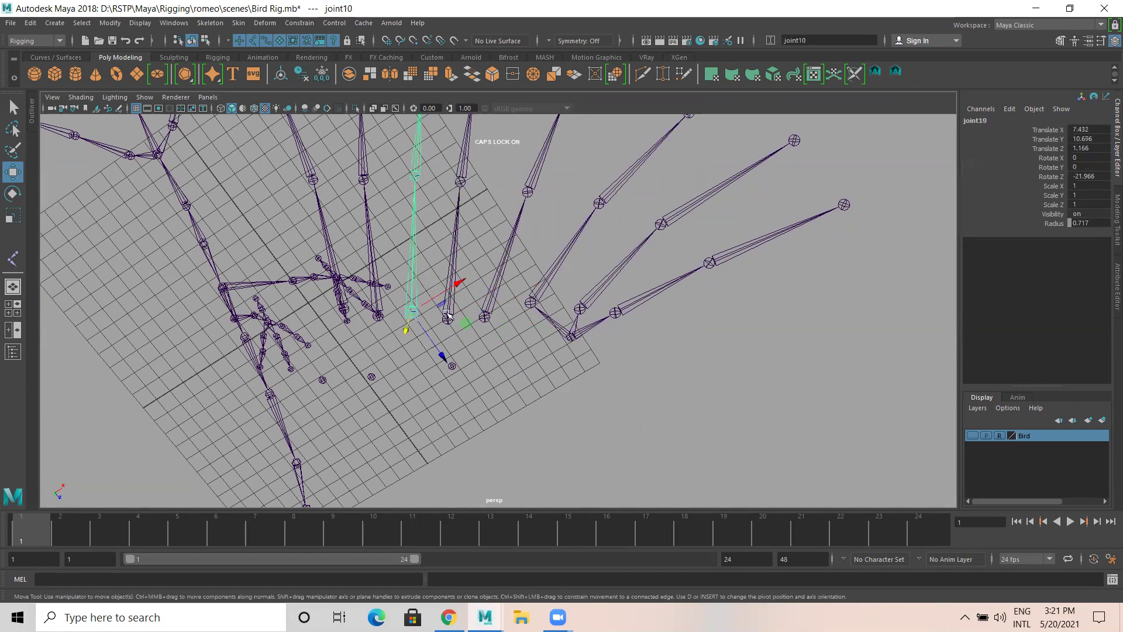
pyautogui.click(478, 338)
pyautogui.click(485, 304)
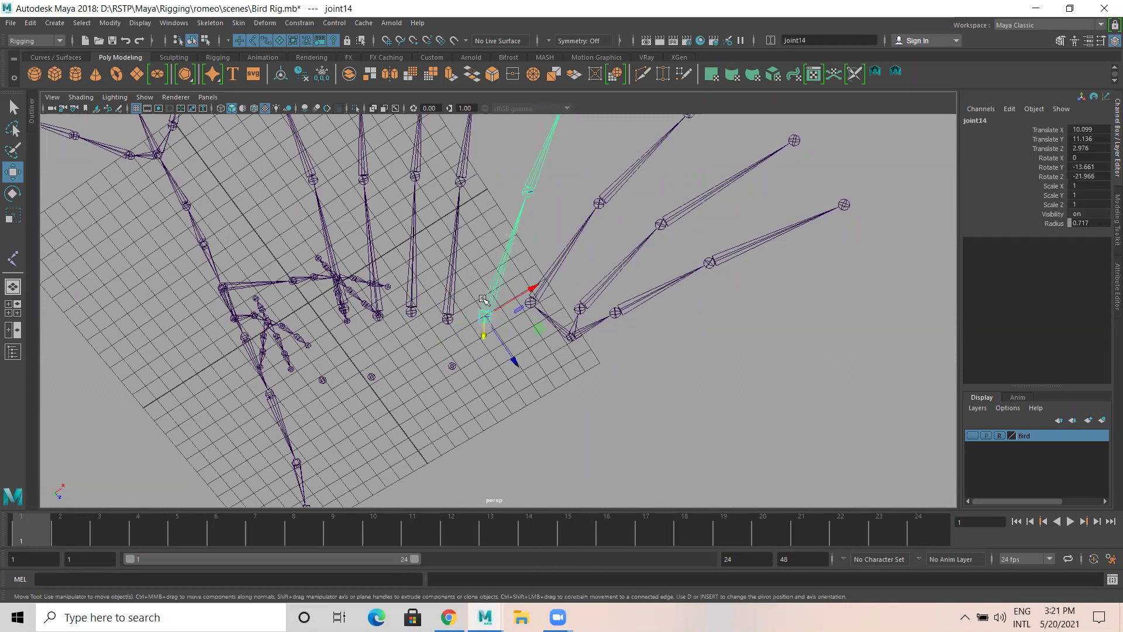
pyautogui.keyDown('shift'); pyautogui.click(454, 285); pyautogui.keyUp('shift')
pyautogui.keyDown('shift'); pyautogui.click(415, 256); pyautogui.keyUp('shift')
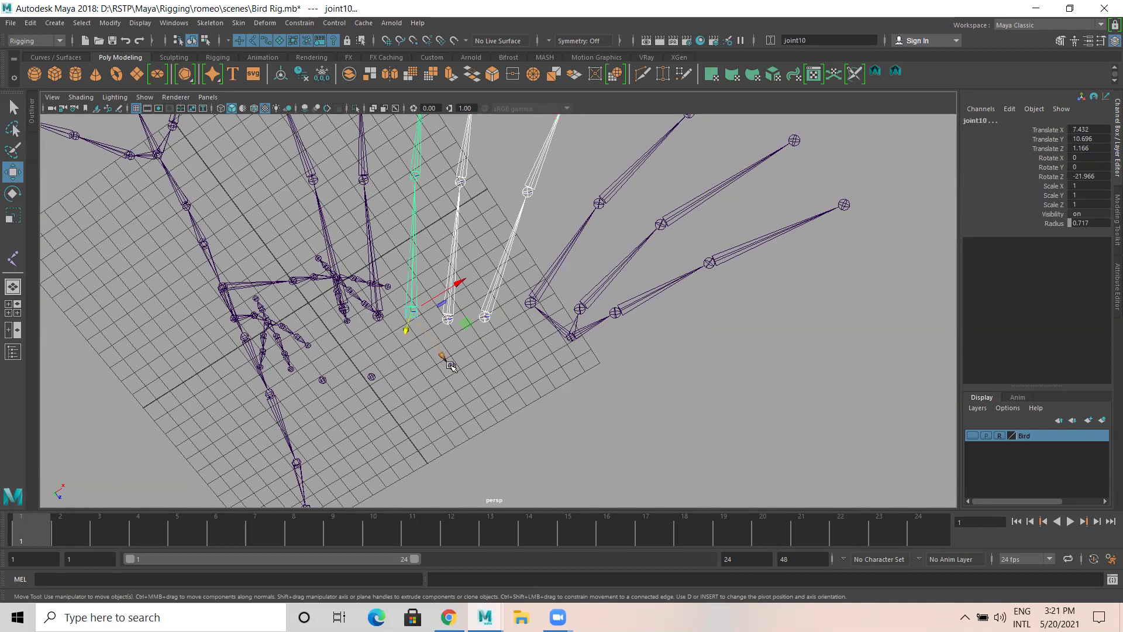
pyautogui.keyDown('shift'); pyautogui.click(452, 367); pyautogui.keyUp('shift')
pyautogui.press('p')
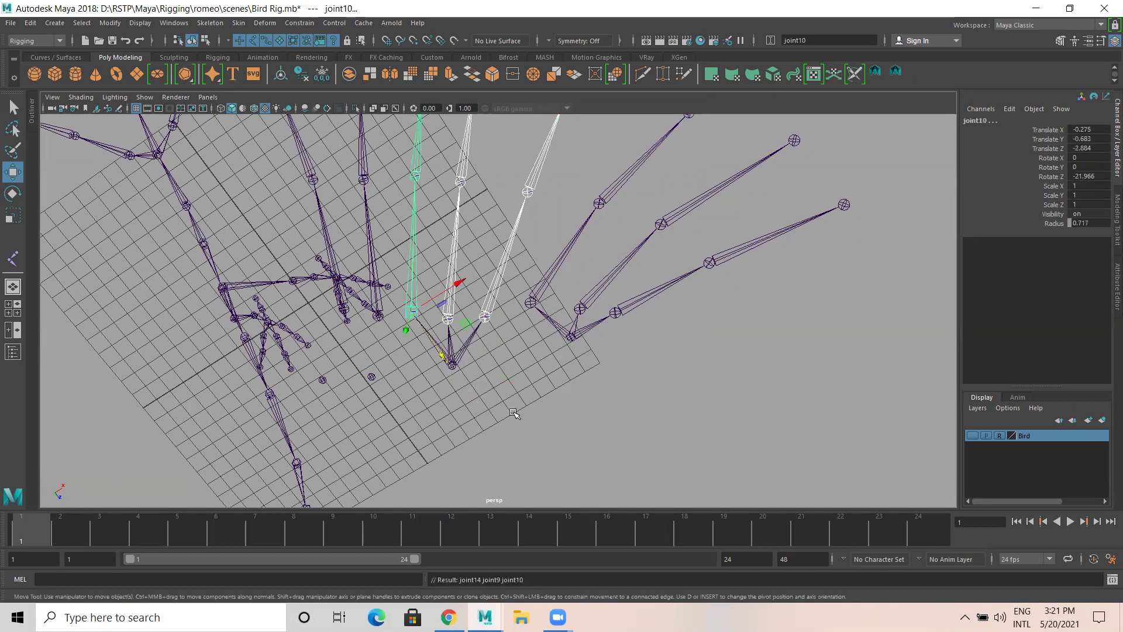
pyautogui.click(597, 460)
# Parent the two innermost feather chains to the second wing joint from the body.
pyautogui.keyDown('alt'); pyautogui.moveTo(423, 338); pyautogui.dragTo(567, 397, button='middle'); pyautogui.keyUp('alt')
pyautogui.keyDown('alt'); pyautogui.moveTo(506, 391); pyautogui.dragTo(471, 388); pyautogui.keyUp('alt')
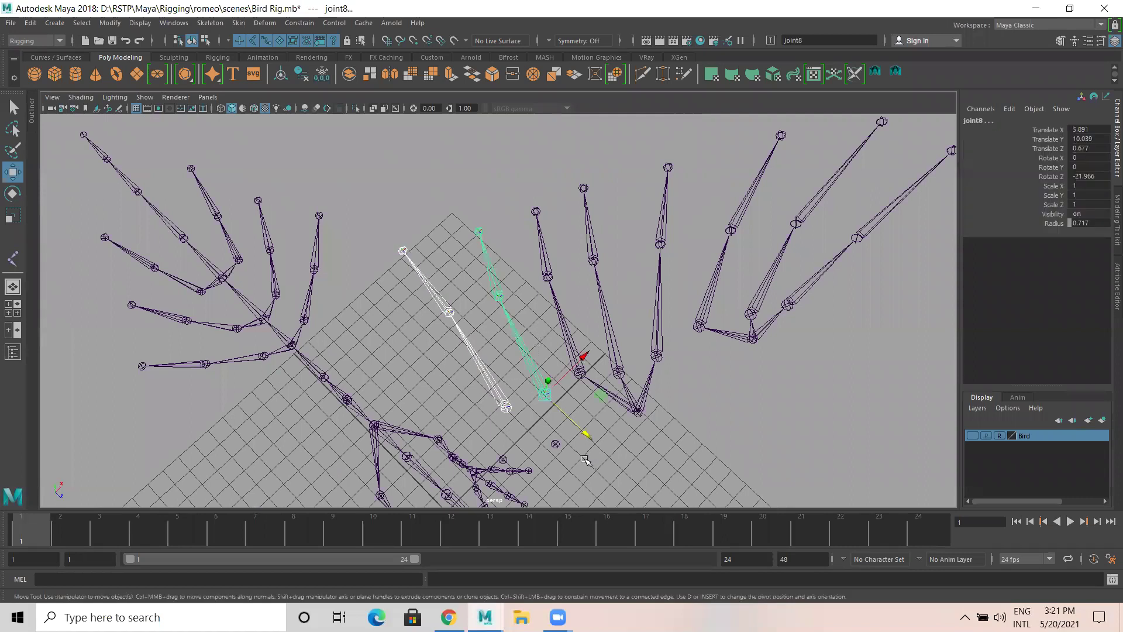
pyautogui.click(556, 444)
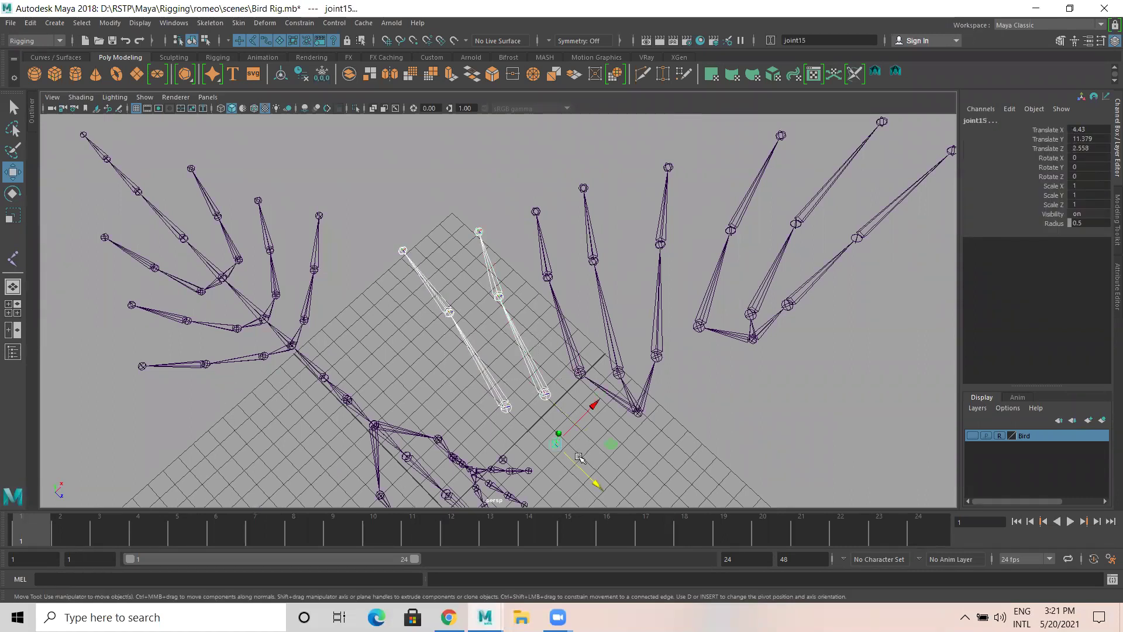
pyautogui.click(590, 465)
# Parent the outermost wing joint, with its feather chains, to the third wing joint from the body.
pyautogui.keyDown('alt'); pyautogui.moveTo(758, 371); pyautogui.dragTo(640, 370); pyautogui.keyUp('alt')
pyautogui.click(639, 365)
pyautogui.keyDown('alt'); pyautogui.moveTo(638, 365); pyautogui.dragTo(667, 325, button='middle'); pyautogui.keyUp('alt')
pyautogui.click(558, 375)
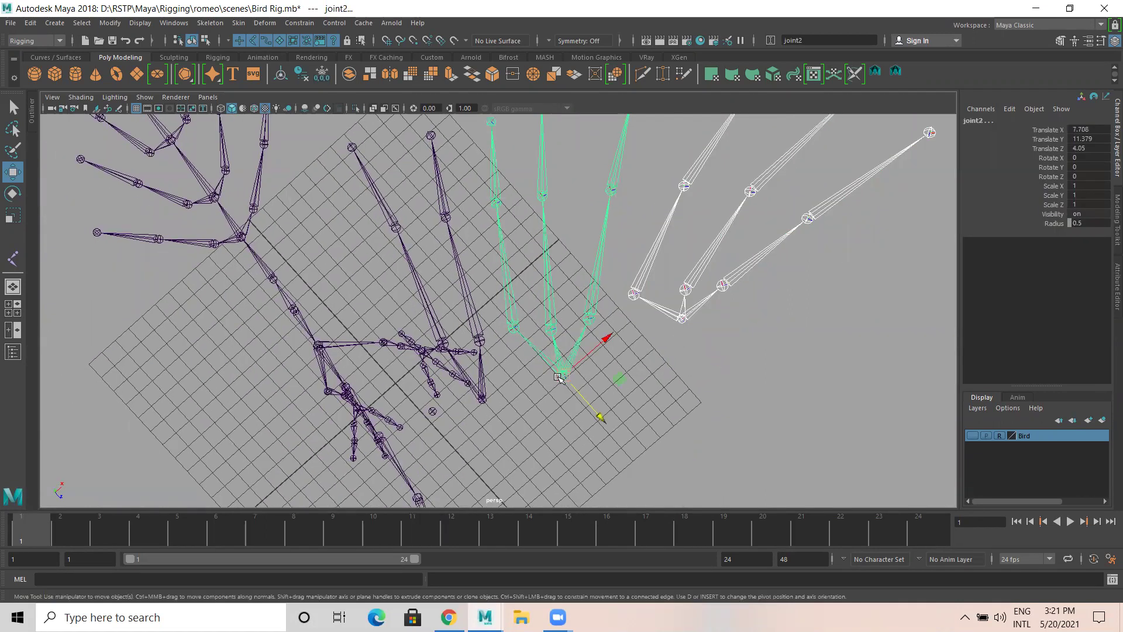
pyautogui.click(681, 319)
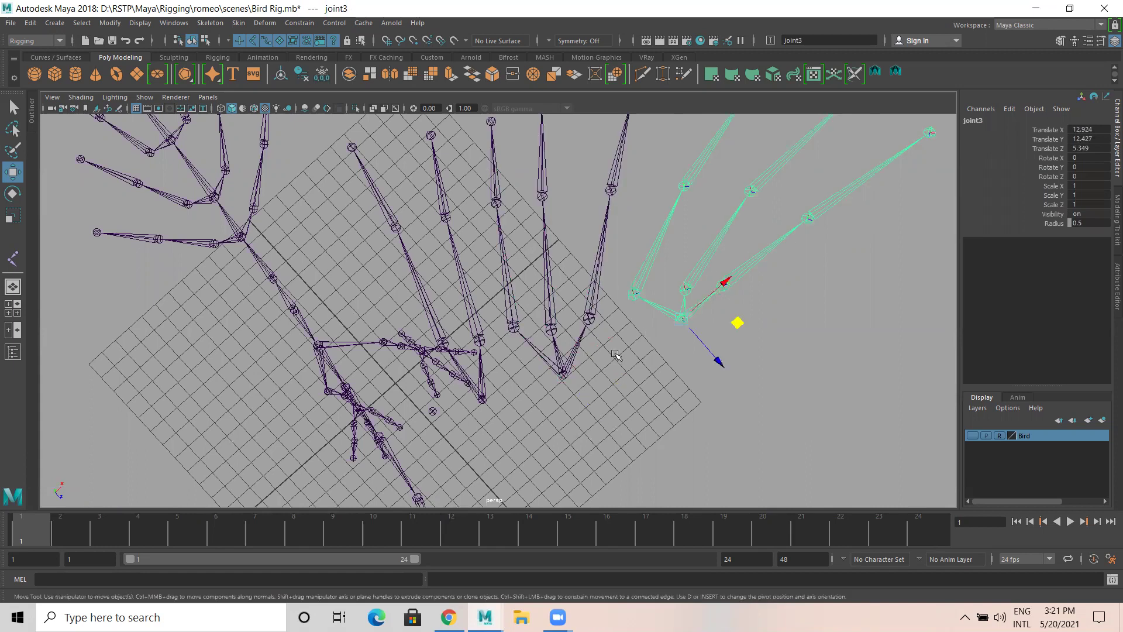
pyautogui.click(567, 372)
pyautogui.click(689, 338)
pyautogui.click(681, 320)
pyautogui.keyDown('shift'); pyautogui.click(564, 377); pyautogui.keyUp('shift')
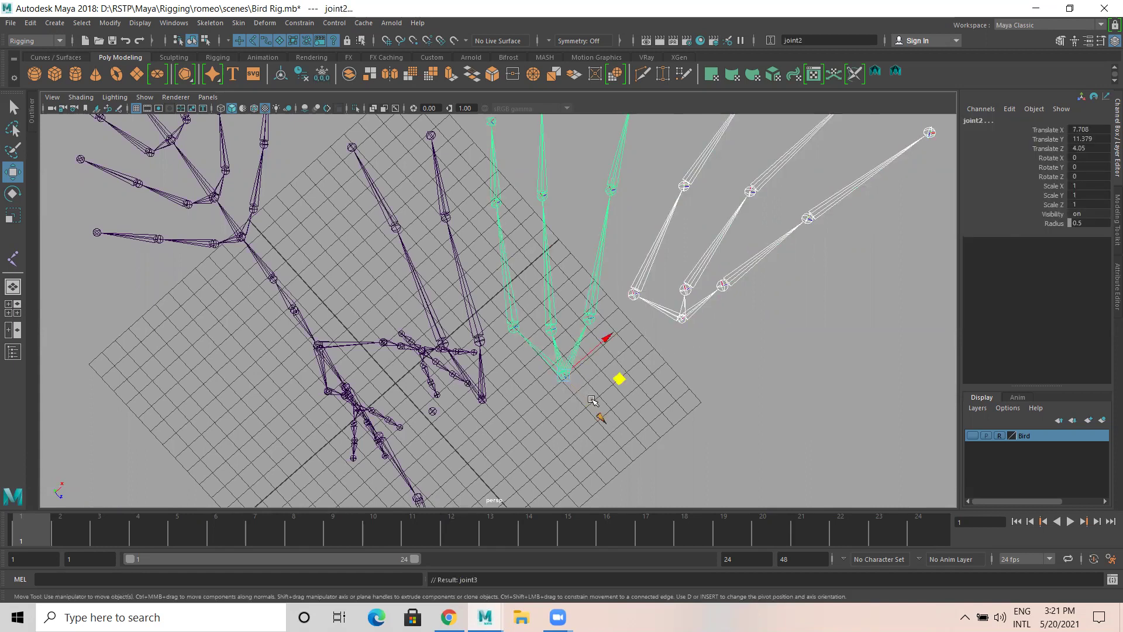
pyautogui.press('p')
pyautogui.click(580, 398)
pyautogui.keyDown('alt'); pyautogui.moveTo(582, 398); pyautogui.dragTo(672, 362, button='middle'); pyautogui.keyUp('alt')
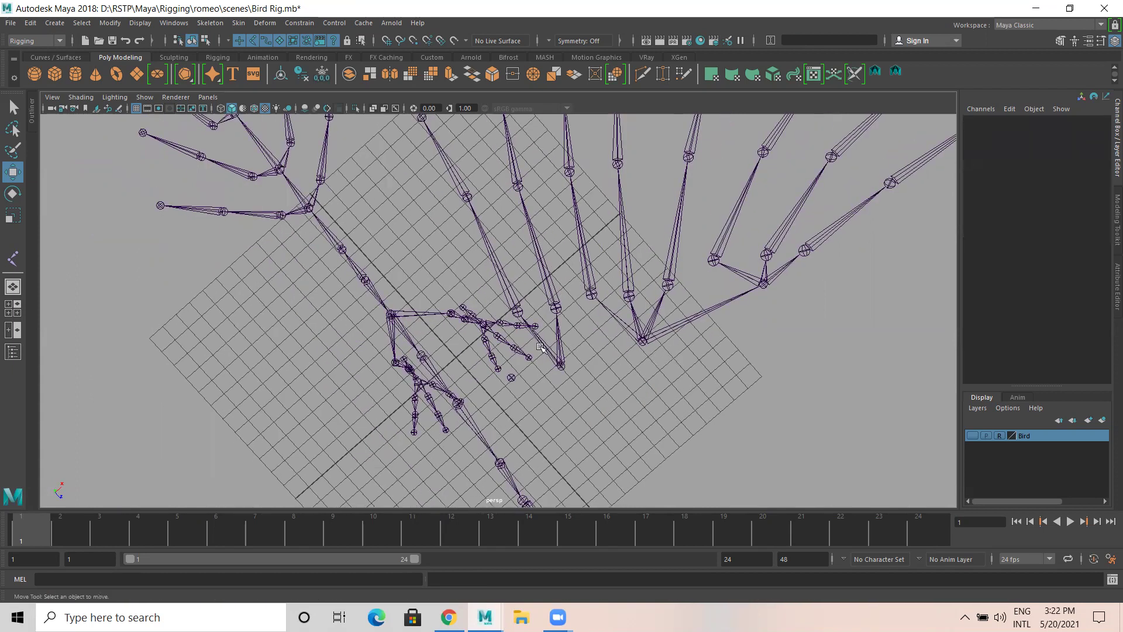
# Parent the third wing joint to the second, and the second to the innermost wing joint beside the body.
pyautogui.click(642, 342)
pyautogui.keyDown('shift'); pyautogui.click(561, 370); pyautogui.keyUp('shift')
pyautogui.press('p')
pyautogui.moveTo(527, 370)
pyautogui.keyDown('alt'); pyautogui.mouseDown()
pyautogui.moveTo(502, 350)
pyautogui.moveTo(564, 362)
pyautogui.moveTo(521, 363)
pyautogui.mouseUp(); pyautogui.keyUp('alt')
pyautogui.keyDown('shift'); pyautogui.click(520, 367); pyautogui.keyUp('shift')
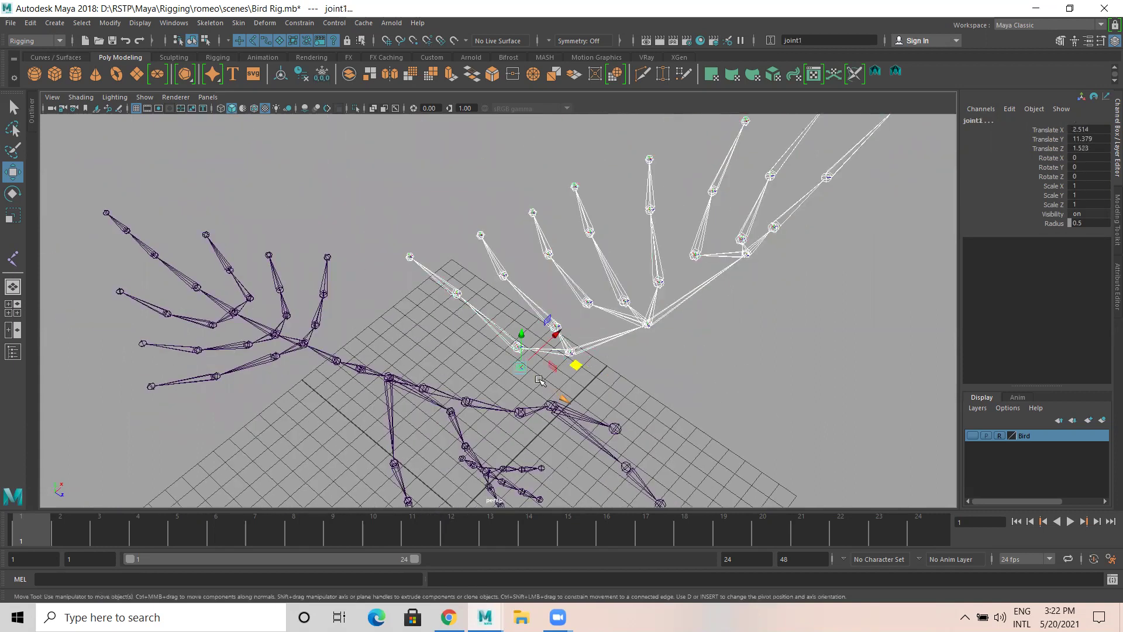
pyautogui.press('p')
# Examine the connected wing hierarchy from several angles, checking which feather chains belong to each wing joint.
pyautogui.click(520, 366)
pyautogui.keyDown('alt'); pyautogui.moveTo(520, 367); pyautogui.dragTo(420, 370); pyautogui.keyUp('alt')
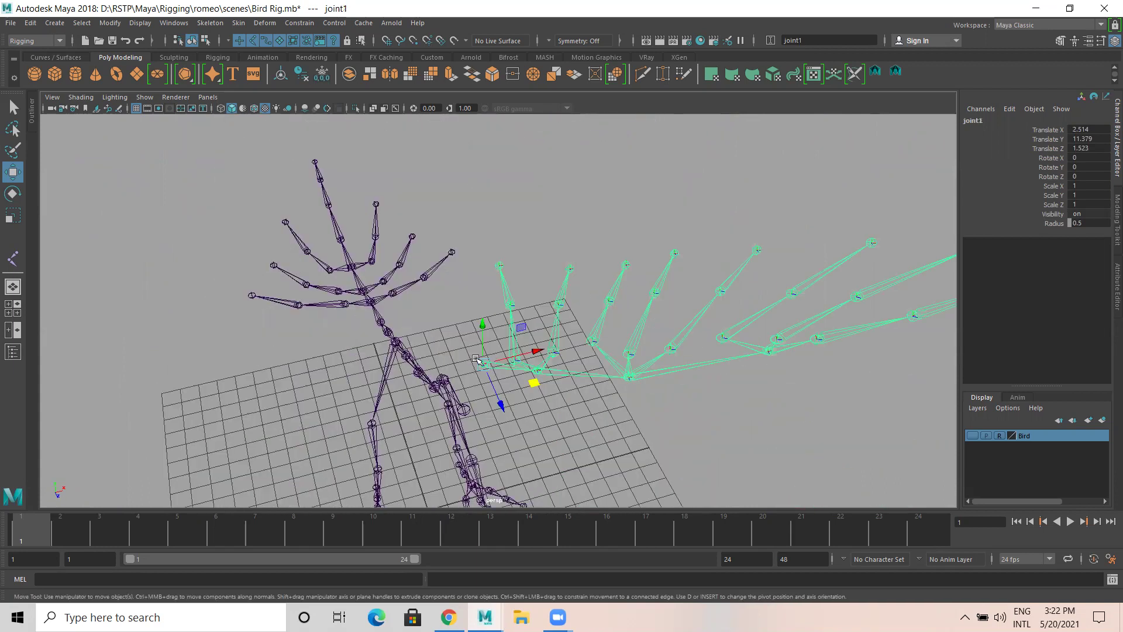
pyautogui.keyDown('alt'); pyautogui.moveTo(521, 351); pyautogui.dragTo(500, 431); pyautogui.keyUp('alt')
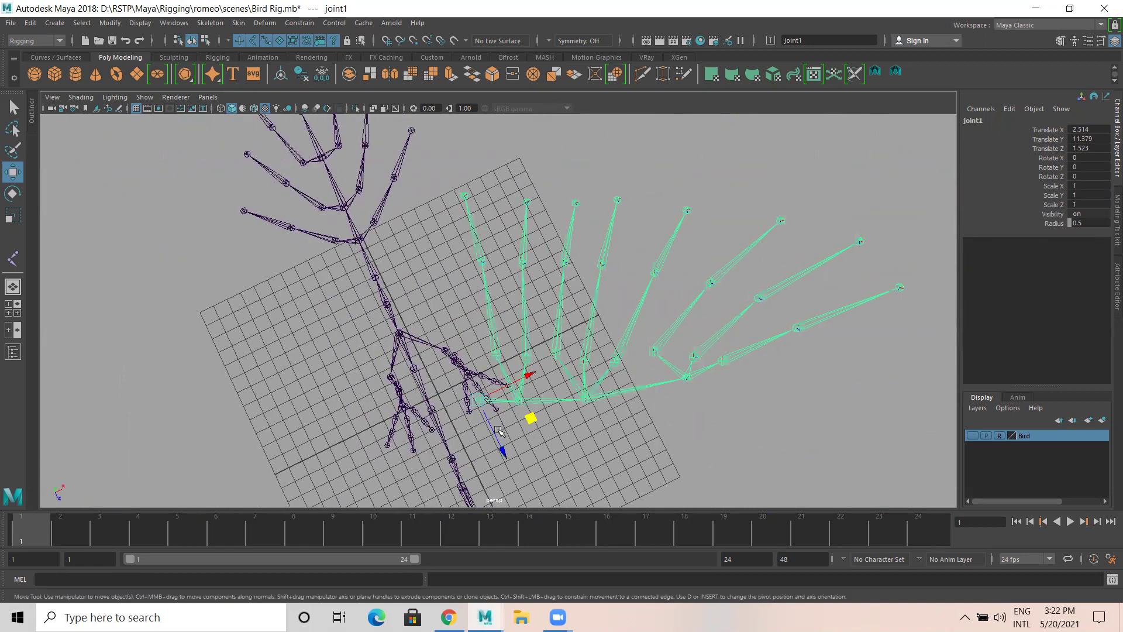
pyautogui.click(574, 412)
pyautogui.keyDown('alt'); pyautogui.moveTo(574, 412); pyautogui.dragTo(572, 400); pyautogui.keyUp('alt')
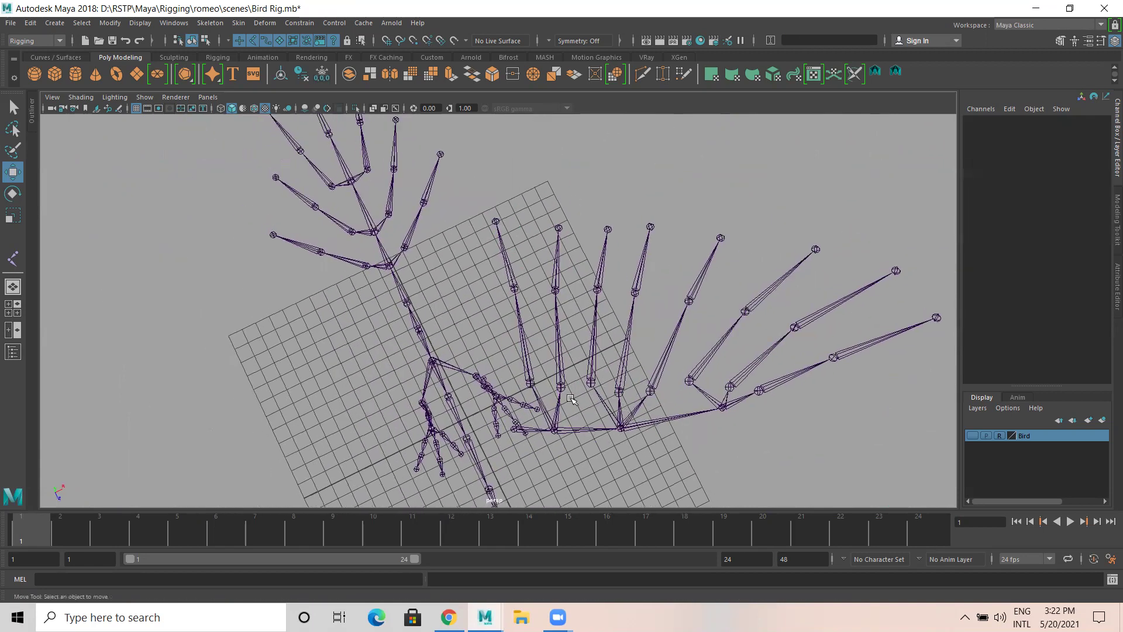
pyautogui.keyDown('alt'); pyautogui.moveTo(638, 373); pyautogui.dragTo(624, 351); pyautogui.keyUp('alt')
pyautogui.keyDown('alt'); pyautogui.moveTo(722, 381); pyautogui.dragTo(692, 374); pyautogui.keyUp('alt')
pyautogui.keyDown('alt'); pyautogui.moveTo(641, 400); pyautogui.dragTo(301, 332); pyautogui.keyUp('alt')
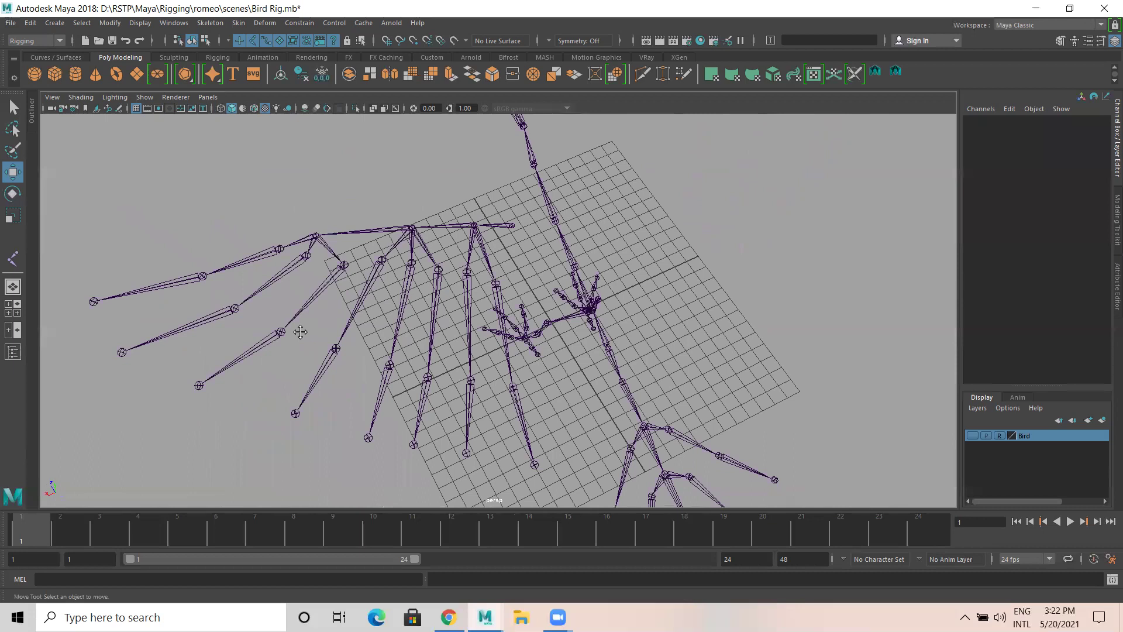
pyautogui.keyDown('alt'); pyautogui.moveTo(401, 289); pyautogui.dragTo(493, 253); pyautogui.keyUp('alt')
pyautogui.click(491, 255)
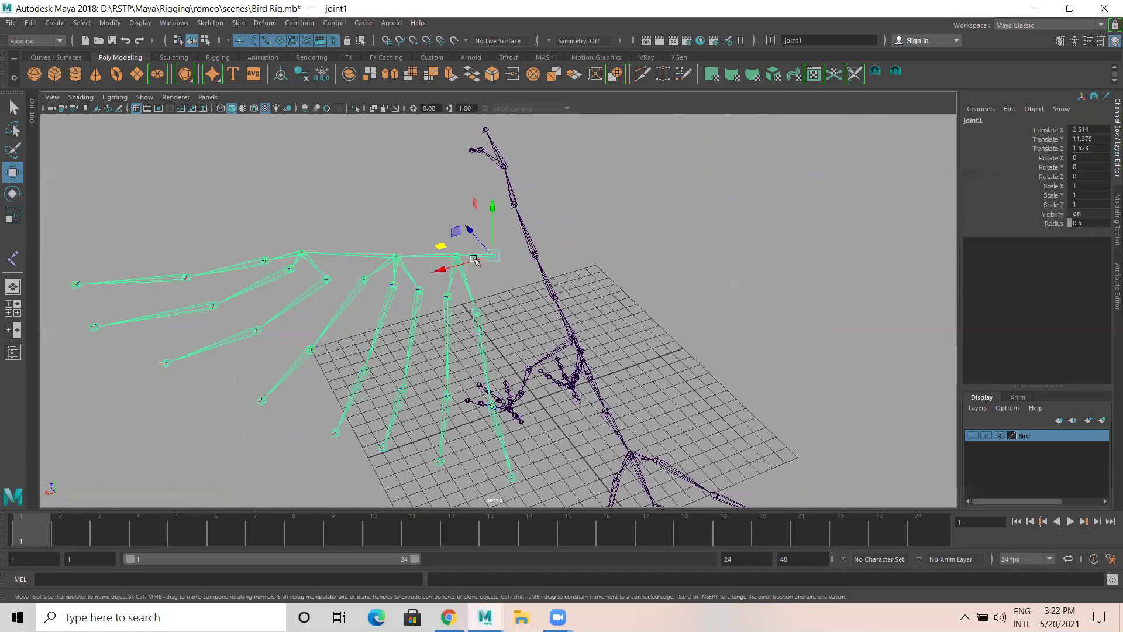
pyautogui.click(390, 256)
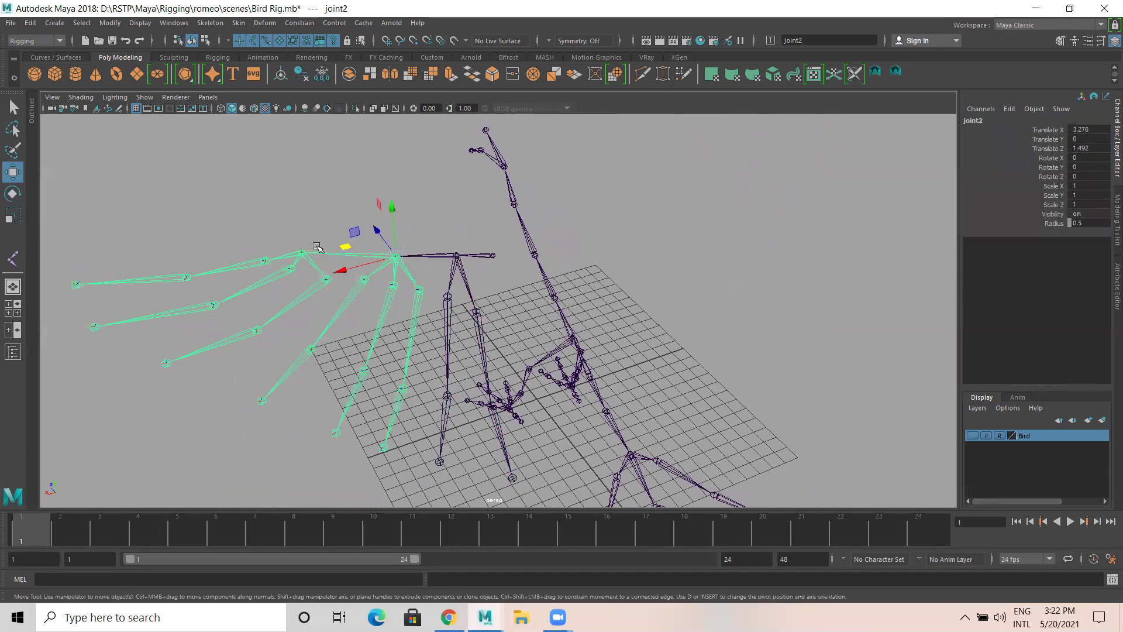
pyautogui.click(304, 252)
pyautogui.keyDown('alt'); pyautogui.moveTo(334, 289); pyautogui.dragTo(340, 258); pyautogui.keyUp('alt')
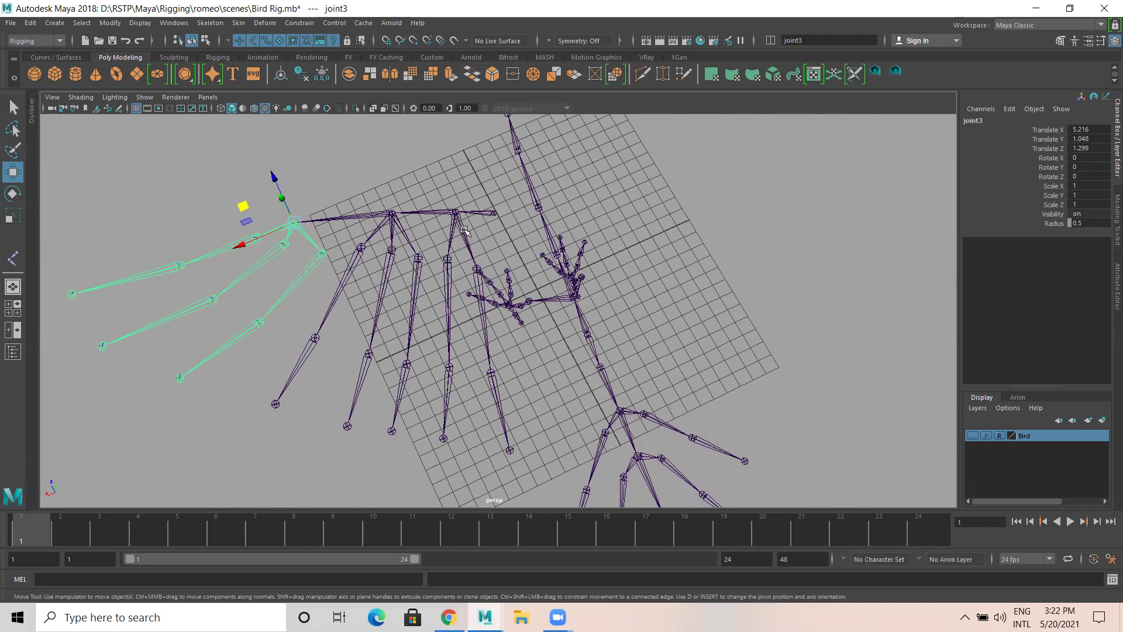
pyautogui.click(463, 231)
pyautogui.click(480, 242)
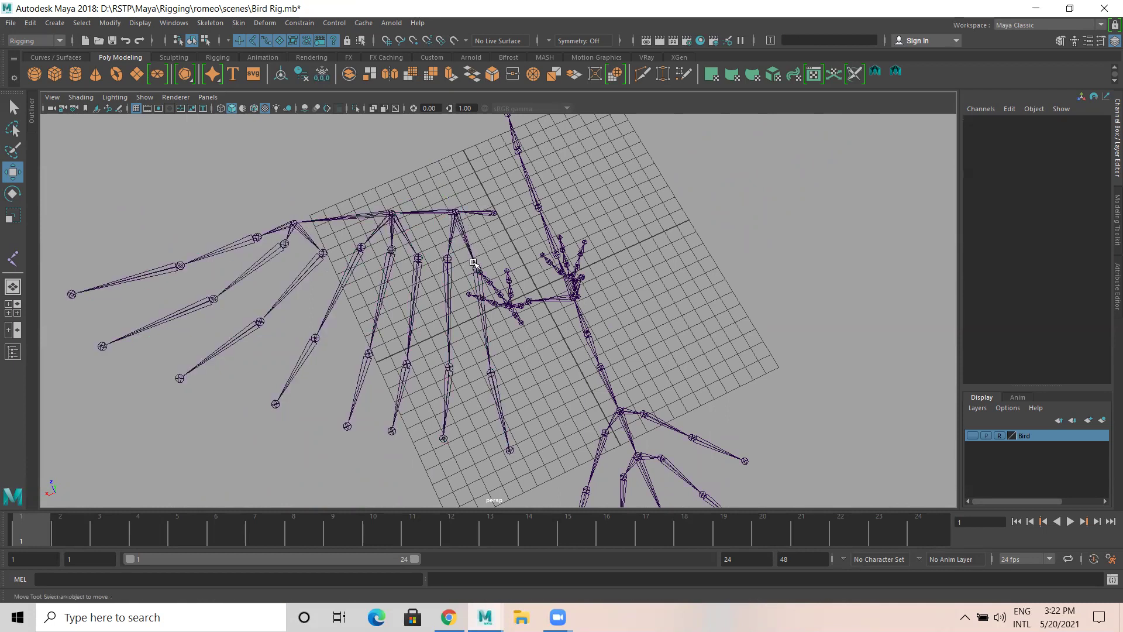
pyautogui.keyDown('alt'); pyautogui.moveTo(478, 246); pyautogui.dragTo(615, 290); pyautogui.keyUp('alt')
pyautogui.keyDown('alt'); pyautogui.moveTo(403, 329); pyautogui.dragTo(437, 239); pyautogui.keyUp('alt')
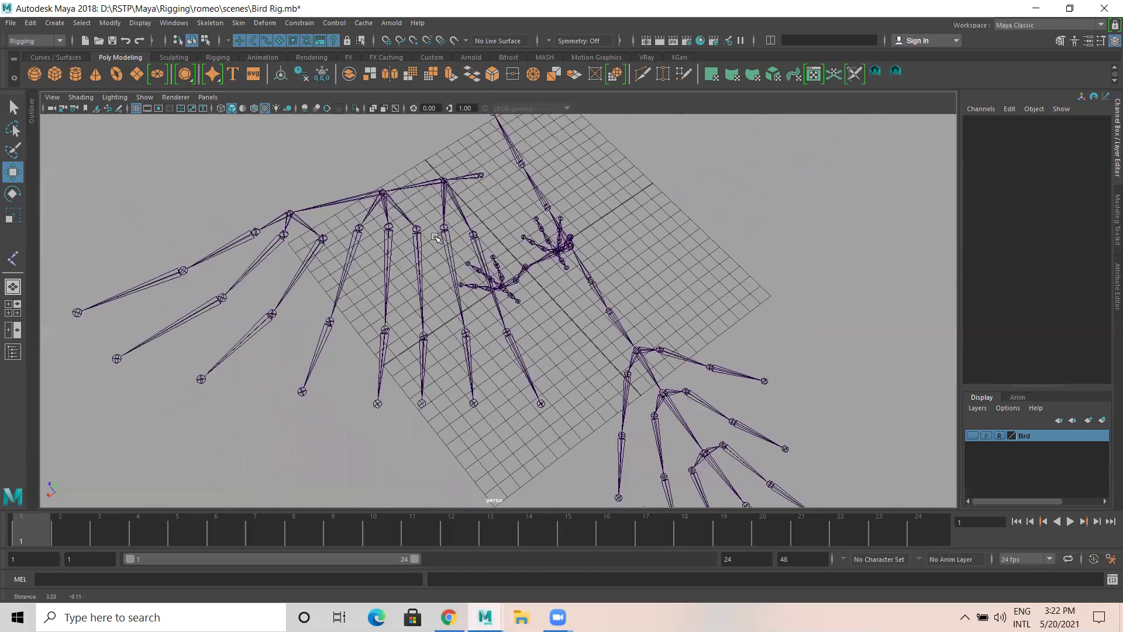
pyautogui.keyDown('alt'); pyautogui.moveTo(449, 300); pyautogui.dragTo(433, 294); pyautogui.keyUp('alt')
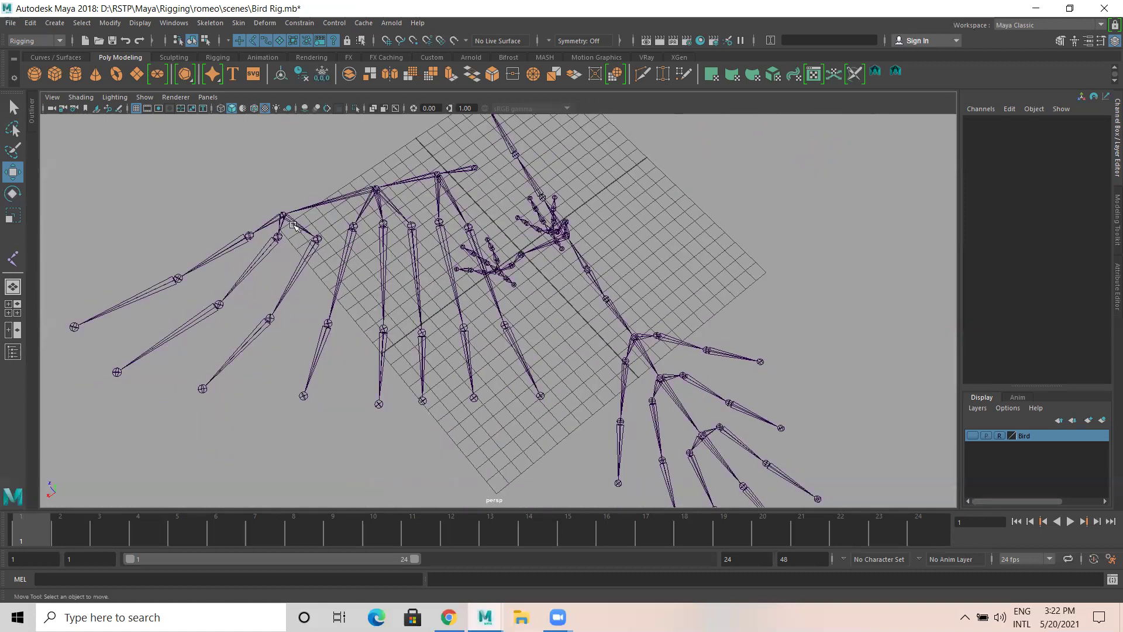
# Undo all the parenting of the wing joints and feather chains back to separate joints, and clear the selection.
pyautogui.hotkey('ctrl', 'z')
pyautogui.hotkey('ctrl', 'z')
pyautogui.hotkey('ctrl', 'z')
pyautogui.hotkey('ctrl', 'z')
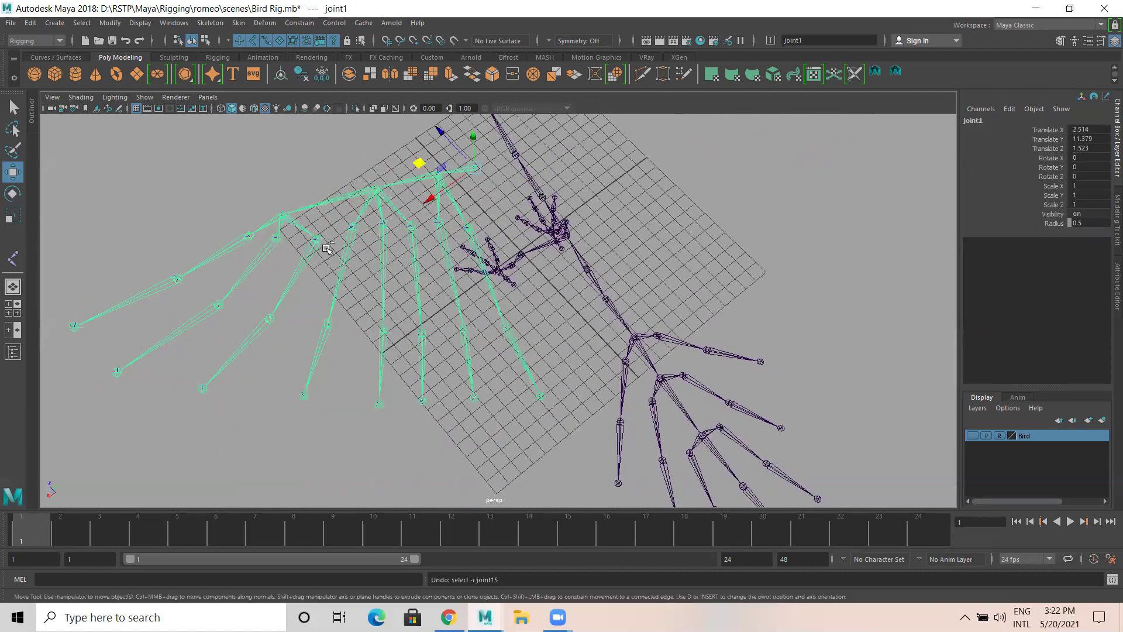
pyautogui.hotkey('ctrl', 'z')
pyautogui.hotkey('ctrl', 'z')
pyautogui.hotkey('ctrl', 'z')
pyautogui.hotkey('ctrl', 'z')
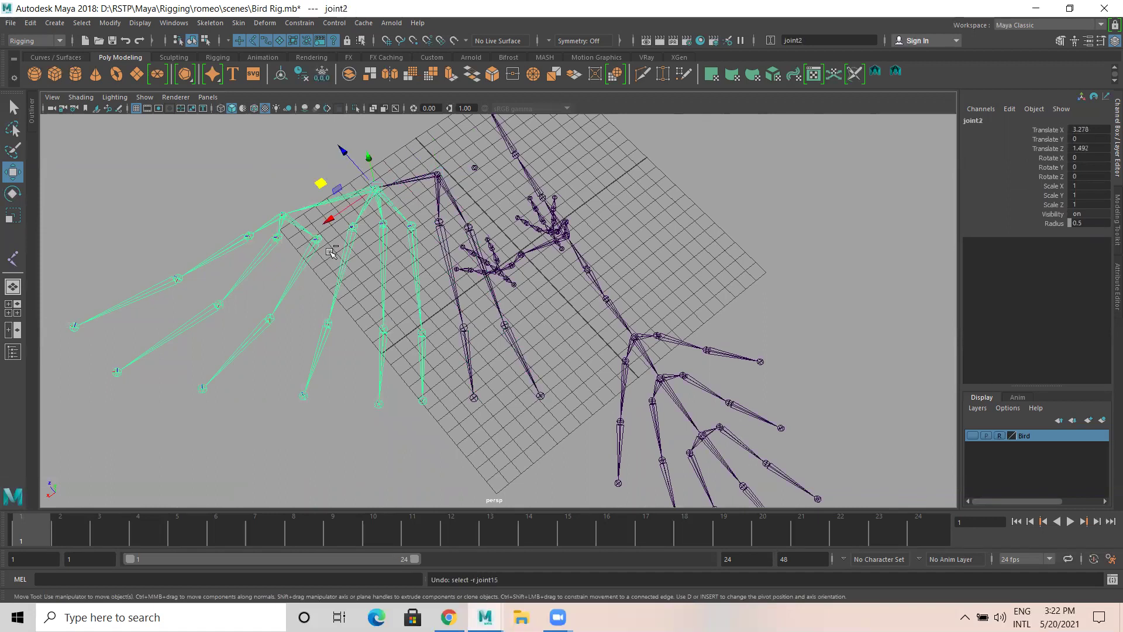
pyautogui.hotkey('ctrl', 'z')
pyautogui.hotkey('ctrl', 'z')
pyautogui.hotkey('ctrl', 'z')
pyautogui.hotkey('ctrl', 'z')
pyautogui.hotkey('ctrl', 'z')
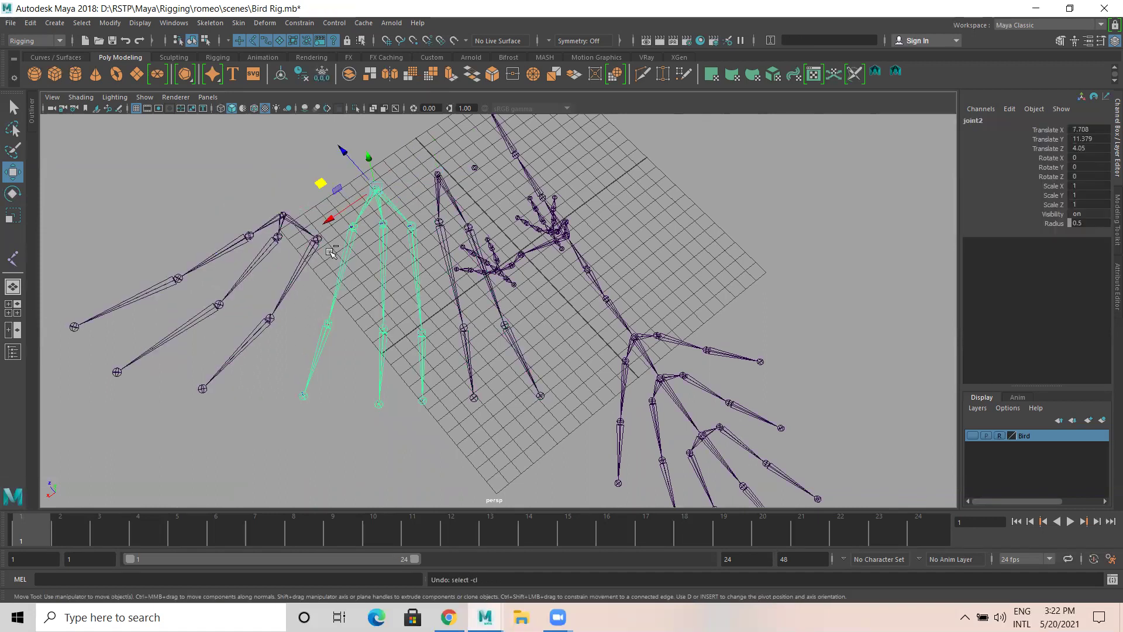
pyautogui.hotkey('ctrl', 'z')
pyautogui.hotkey('ctrl', 'z')
pyautogui.hotkey('ctrl', 'z')
pyautogui.hotkey('ctrl', 'z')
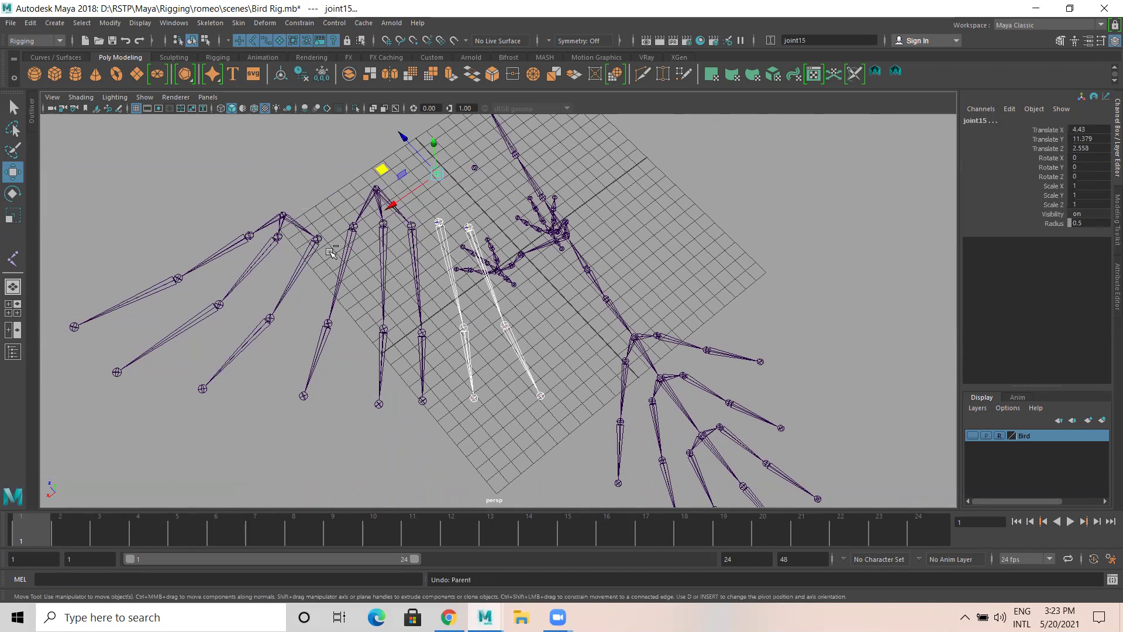
pyautogui.hotkey('ctrl', 'z')
pyautogui.hotkey('ctrl', 'z')
pyautogui.hotkey('ctrl', 'z')
pyautogui.hotkey('ctrl', 'z')
pyautogui.hotkey('ctrl', 'z')
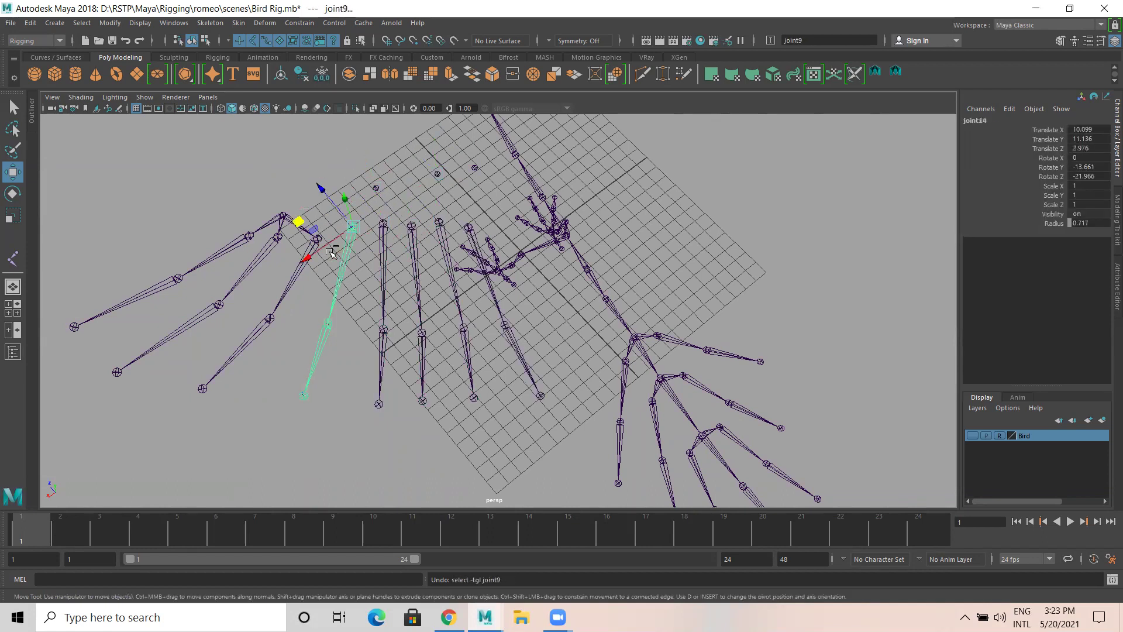
pyautogui.hotkey('ctrl', 'z')
pyautogui.hotkey('ctrl', 'z')
pyautogui.hotkey('ctrl', 'z')
pyautogui.hotkey('ctrl', 'z')
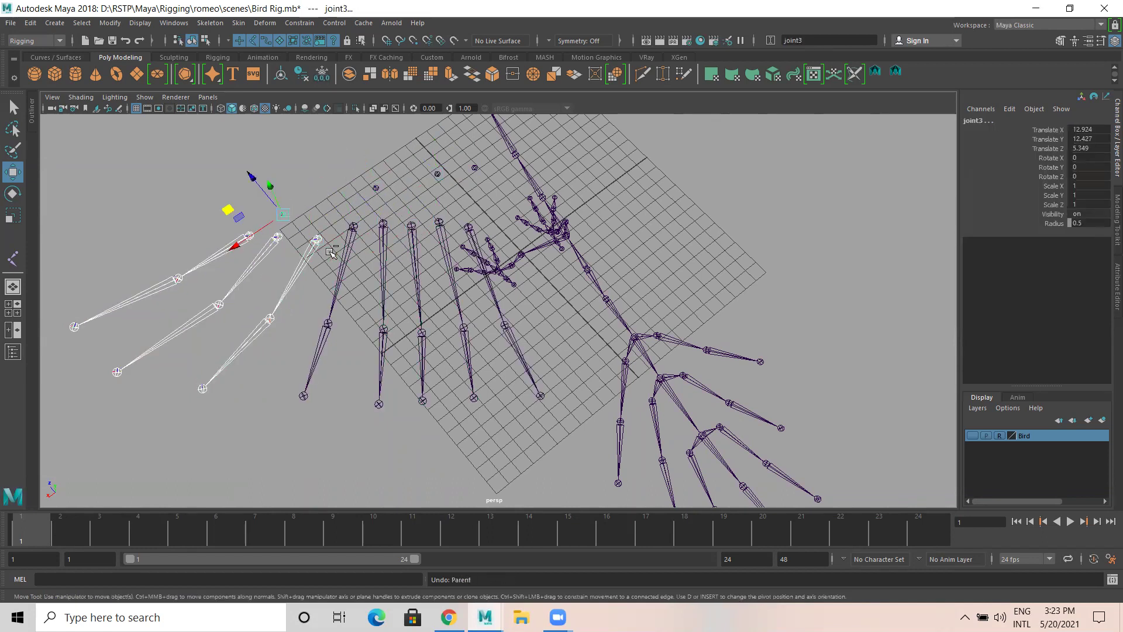
pyautogui.click(331, 201)
# Parent the three innermost feather chains to the innermost wing joint beside the body.
pyautogui.keyDown('alt'); pyautogui.moveTo(327, 263); pyautogui.dragTo(326, 265); pyautogui.keyUp('alt')
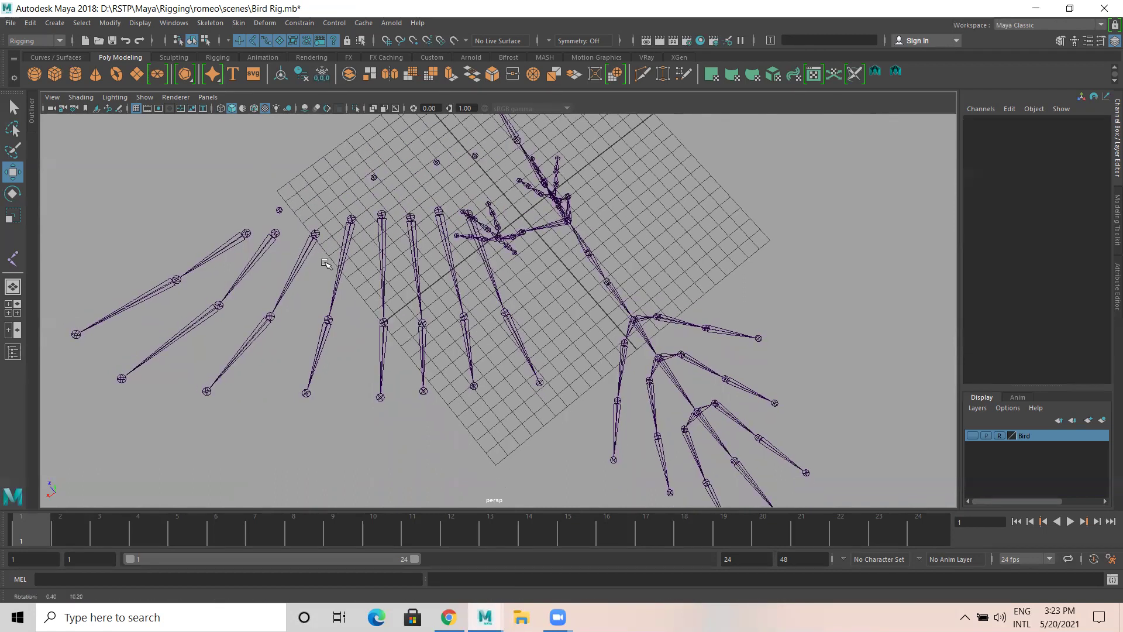
pyautogui.keyDown('alt'); pyautogui.moveTo(433, 309); pyautogui.dragTo(207, 263); pyautogui.keyUp('alt')
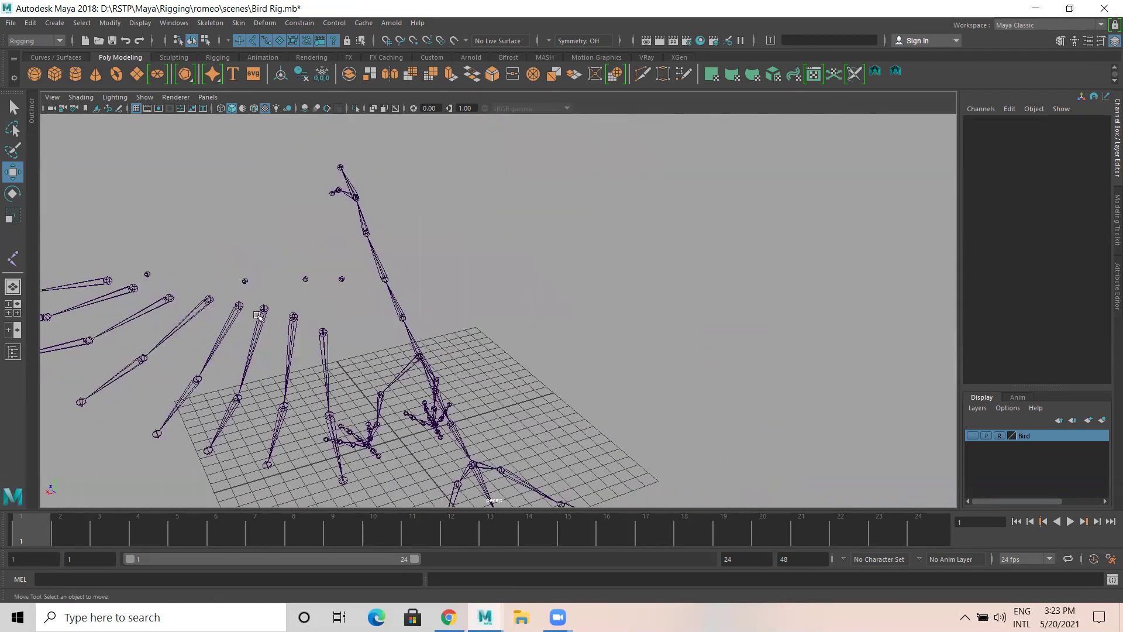
pyautogui.moveTo(294, 329); pyautogui.dragTo(342, 324)
pyautogui.click(333, 268)
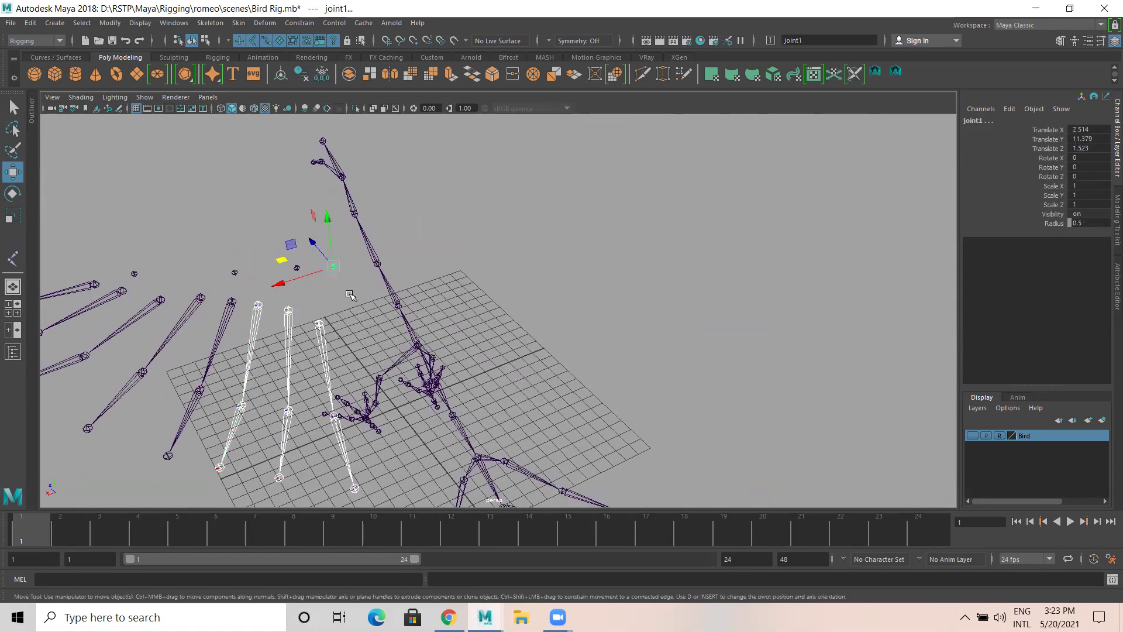
pyautogui.click(341, 225)
pyautogui.keyDown('alt'); pyautogui.moveTo(341, 225); pyautogui.dragTo(263, 336); pyautogui.keyUp('alt')
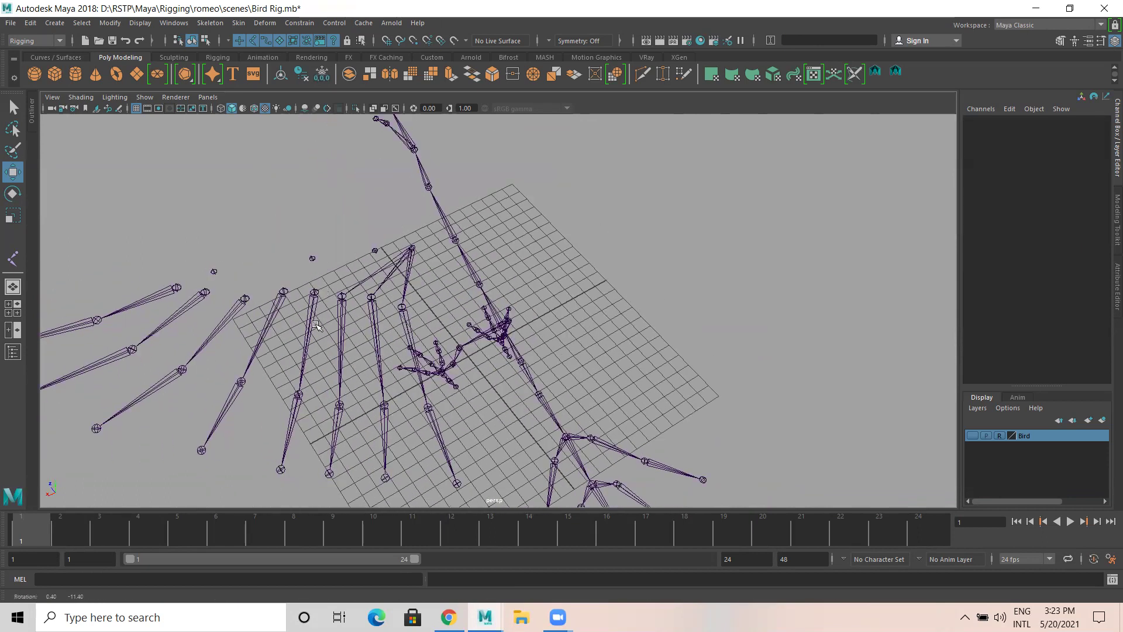
# Undo the parenting of the three innermost feather chains to the innermost wing joint.
pyautogui.click(312, 258)
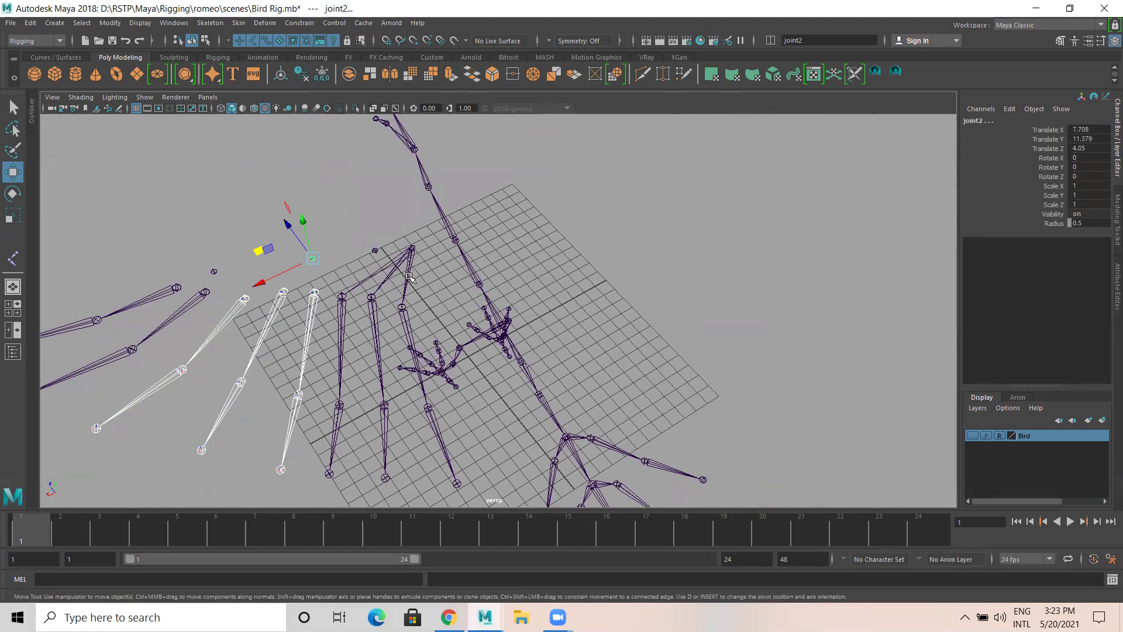
pyautogui.hotkey('ctrl', 'z')
pyautogui.hotkey('ctrl', 'z')
pyautogui.hotkey('ctrl', 'z')
pyautogui.hotkey('ctrl', 'z')
pyautogui.hotkey('ctrl', 'z')
pyautogui.hotkey('ctrl', 'z')
pyautogui.hotkey('ctrl', 'z')
pyautogui.hotkey('ctrl', 'z')
pyautogui.hotkey('ctrl', 'z')
pyautogui.hotkey('ctrl', 'z')
pyautogui.hotkey('ctrl', 'z')
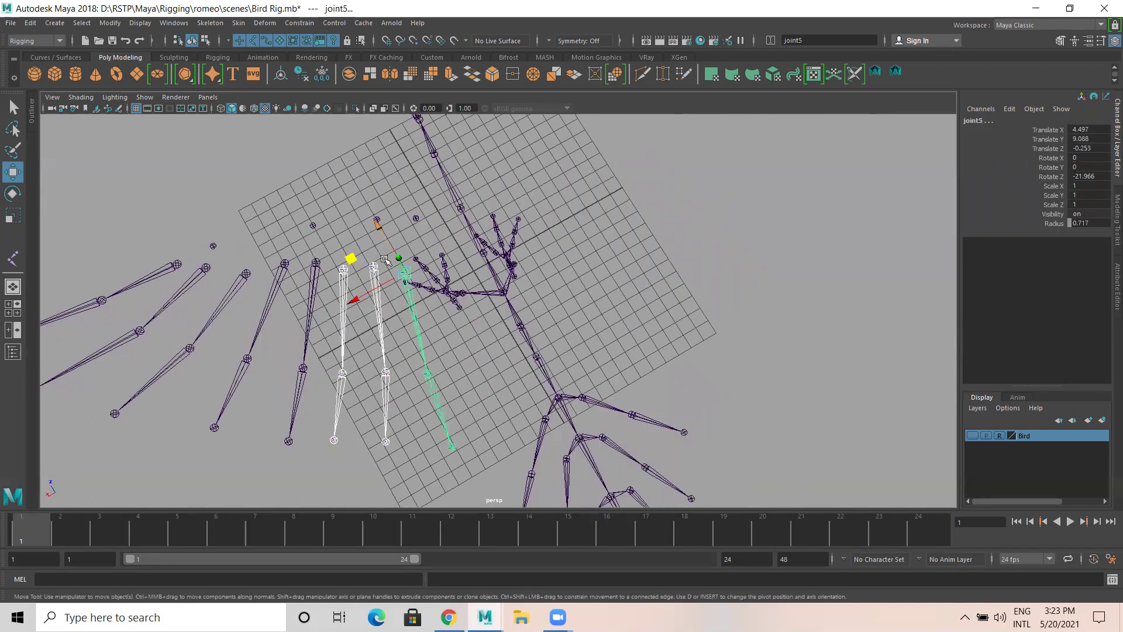
pyautogui.hotkey('ctrl', 'z')
pyautogui.hotkey('ctrl', 'z')
pyautogui.hotkey('ctrl', 'z')
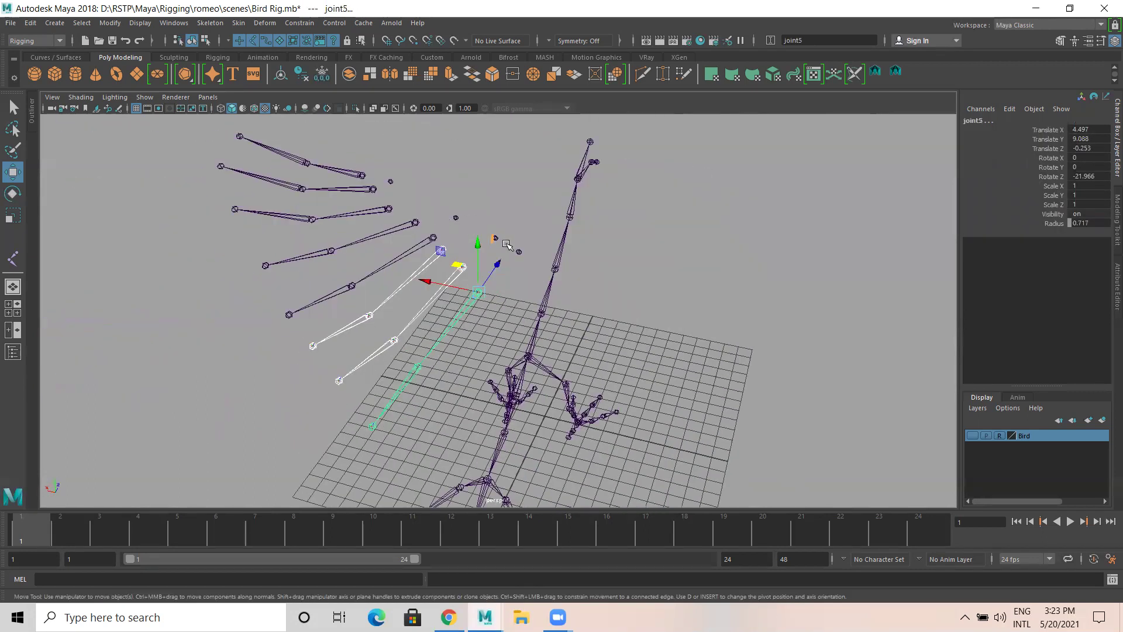
# Parent the three innermost feather chains to the second wing joint from the body, and the next three chains to the third wing joint.
pyautogui.press('p')
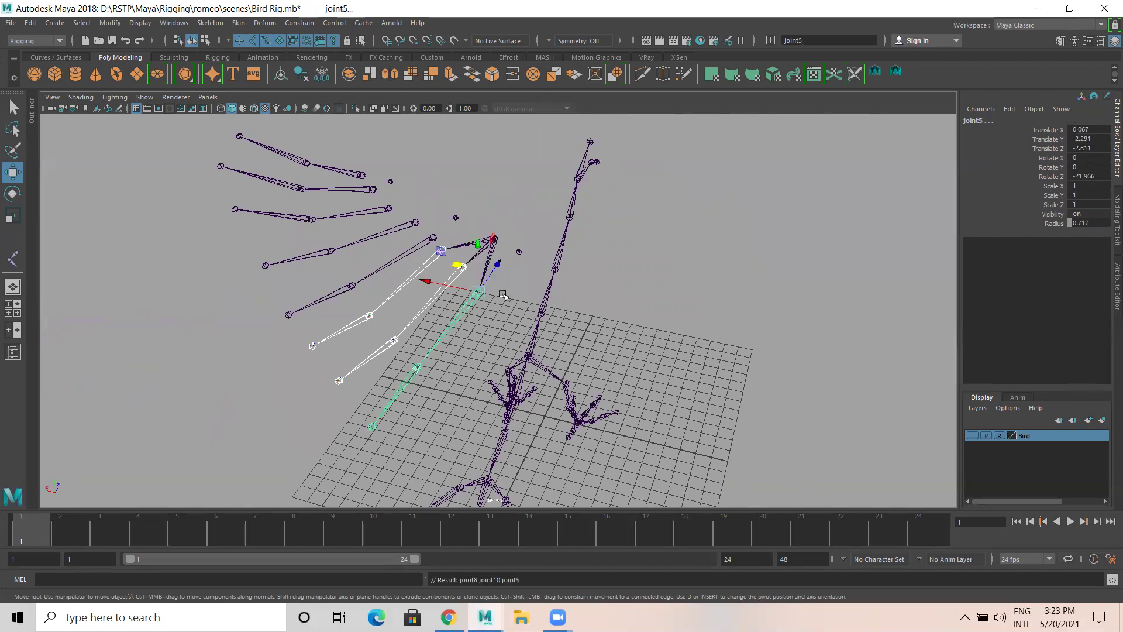
pyautogui.keyDown('alt'); pyautogui.moveTo(349, 292); pyautogui.dragTo(210, 305); pyautogui.keyUp('alt')
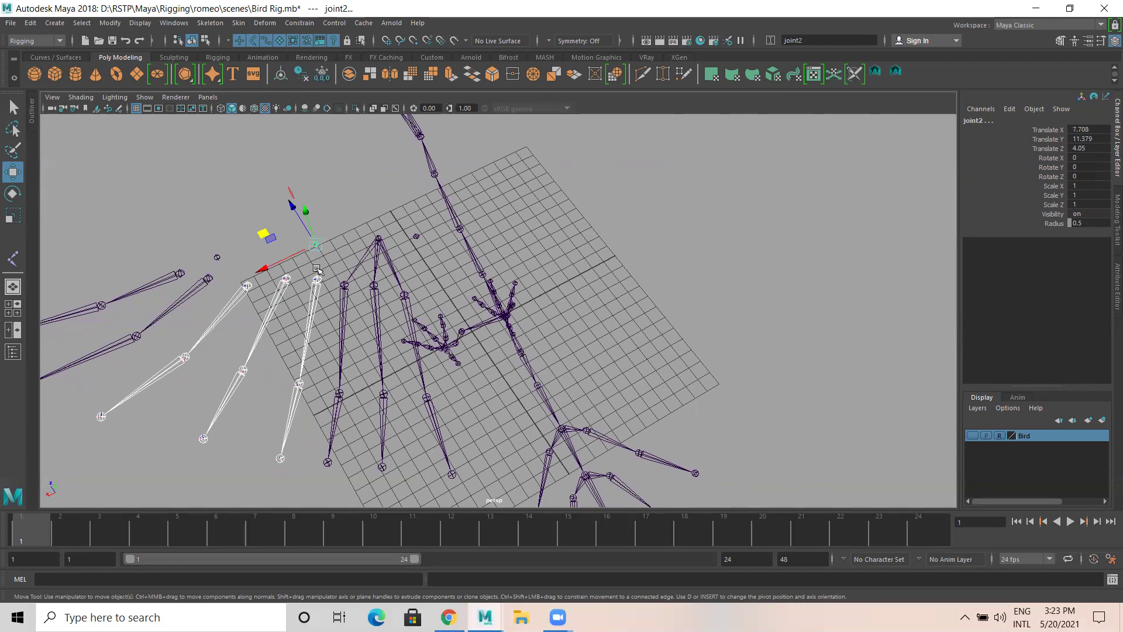
pyautogui.press('p')
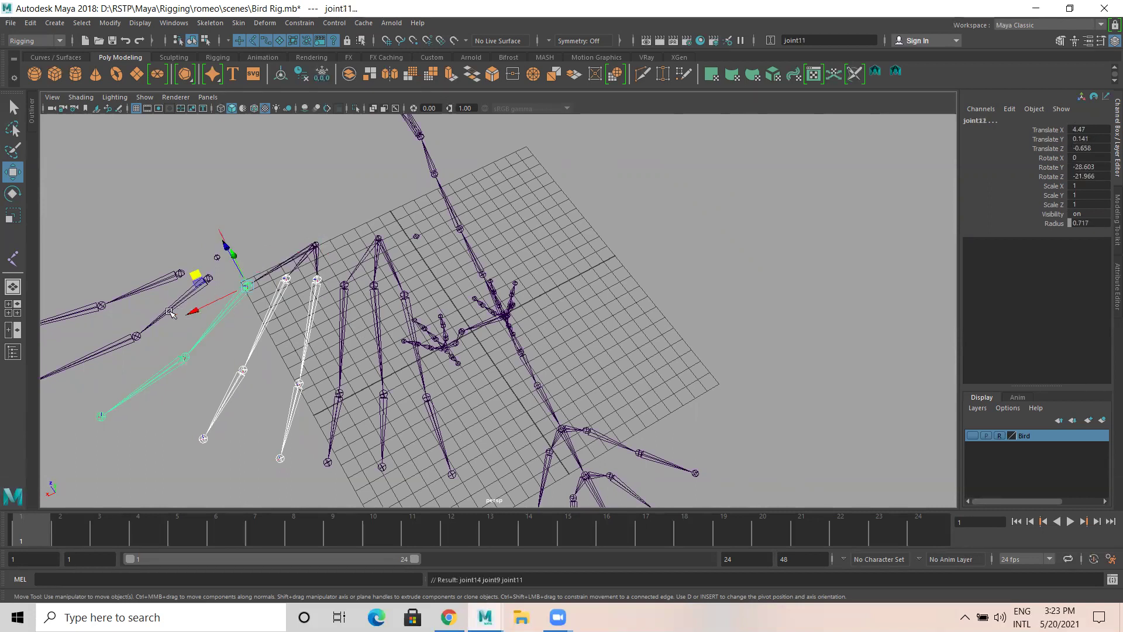
# Parent the two outermost feather chains to the outermost wing joint.
pyautogui.click(151, 282)
pyautogui.click(216, 256)
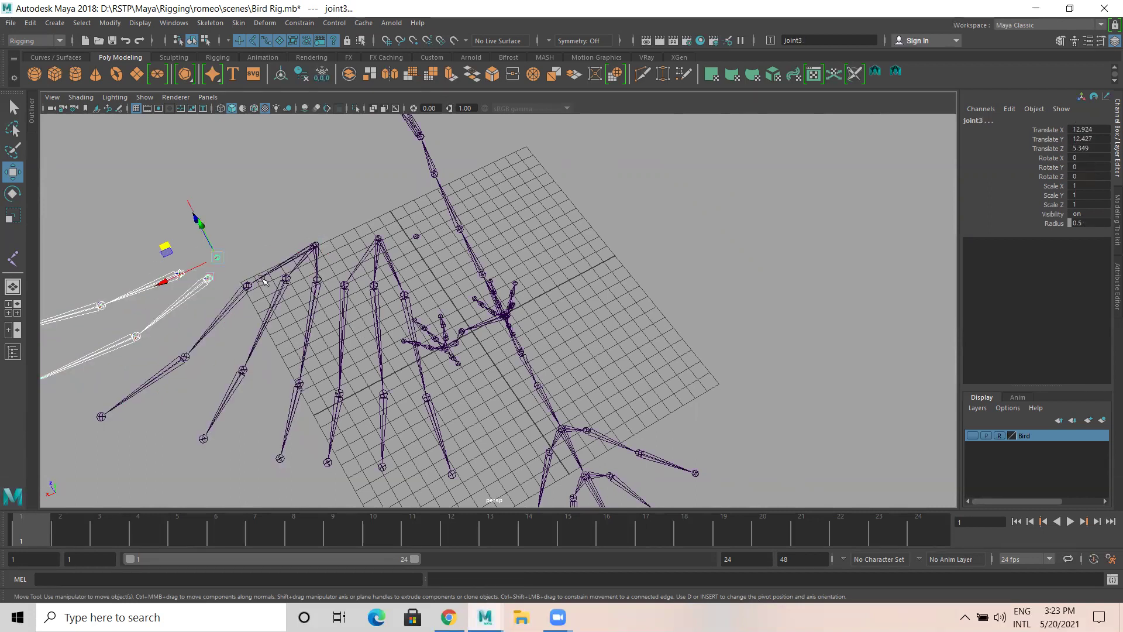
pyautogui.click(281, 194)
pyautogui.keyDown('alt'); pyautogui.moveTo(399, 323); pyautogui.dragTo(339, 261); pyautogui.keyUp('alt')
pyautogui.keyDown('alt'); pyautogui.moveTo(440, 267); pyautogui.dragTo(384, 210); pyautogui.keyUp('alt')
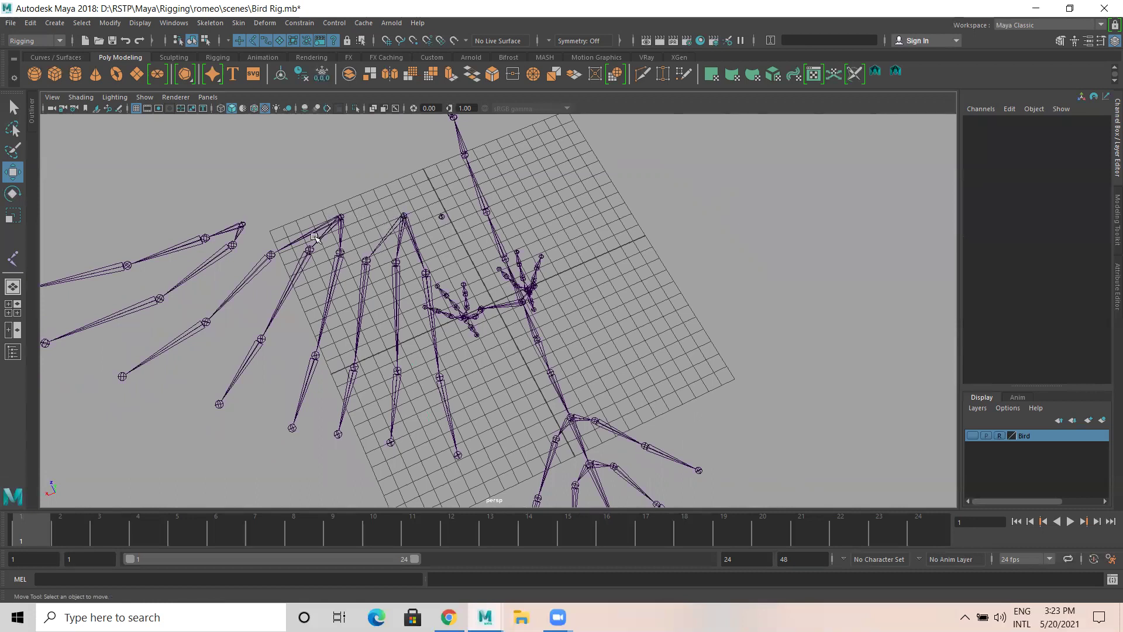
# Rename the whole joint hierarchy under the second wing joint from the body to LT_Wing_A and check the names of its feather joints.
pyautogui.click(402, 218)
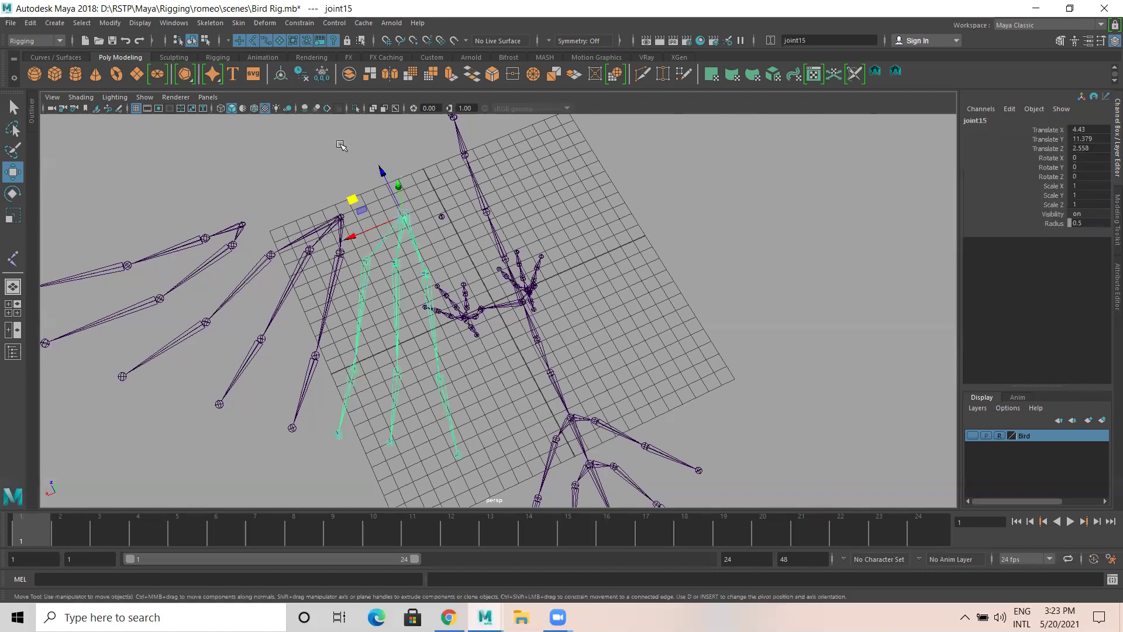
pyautogui.rightClick(342, 146)
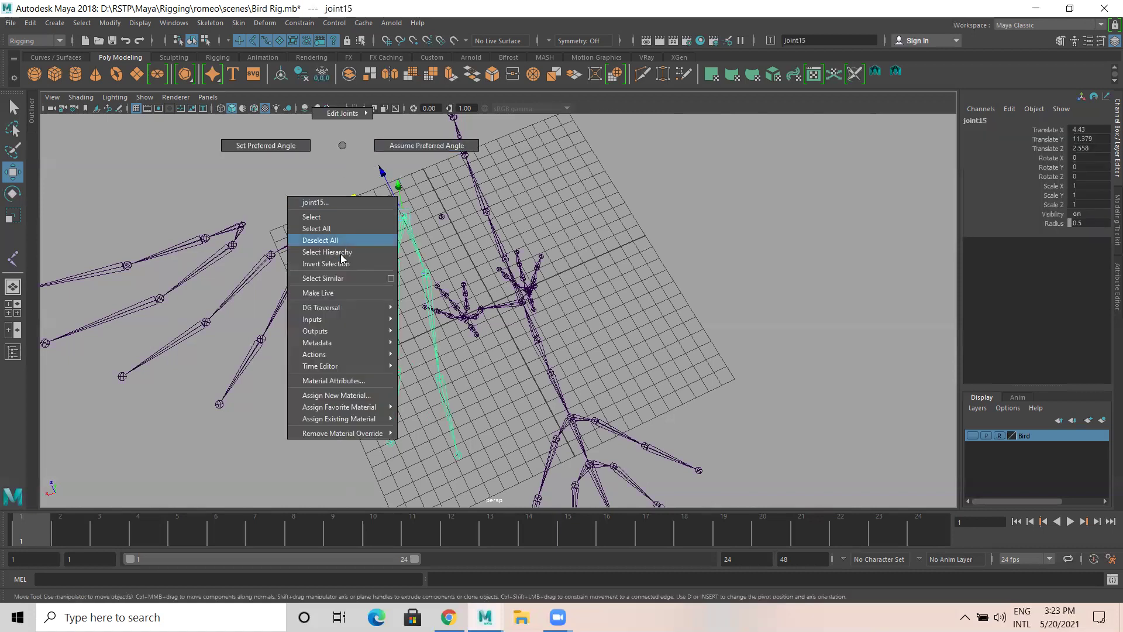
pyautogui.click(336, 256)
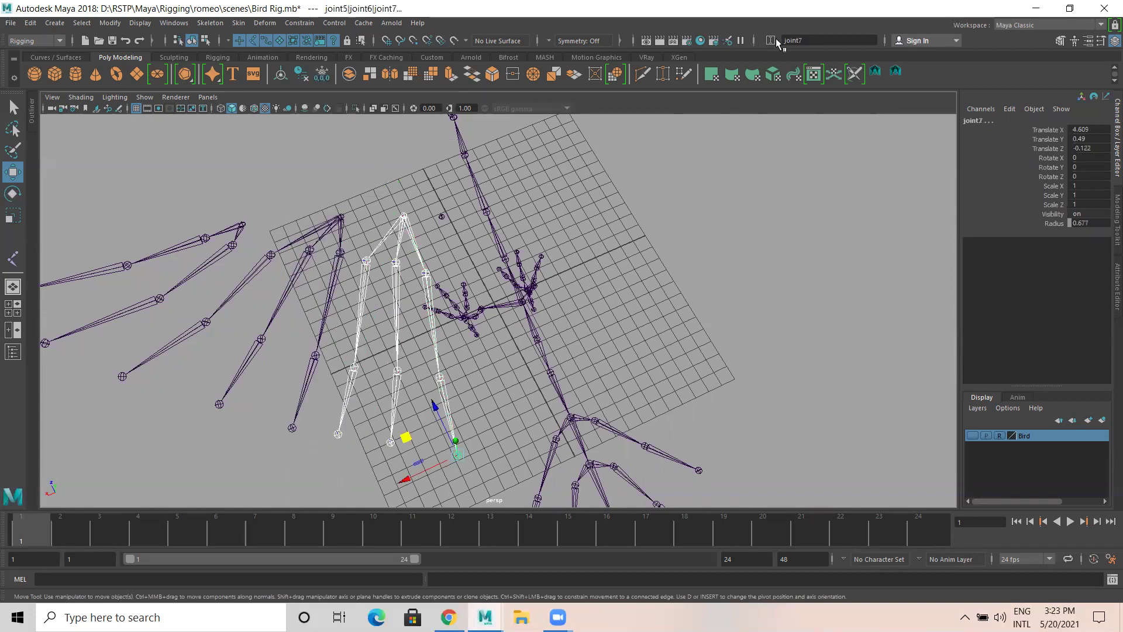
pyautogui.click(840, 42)
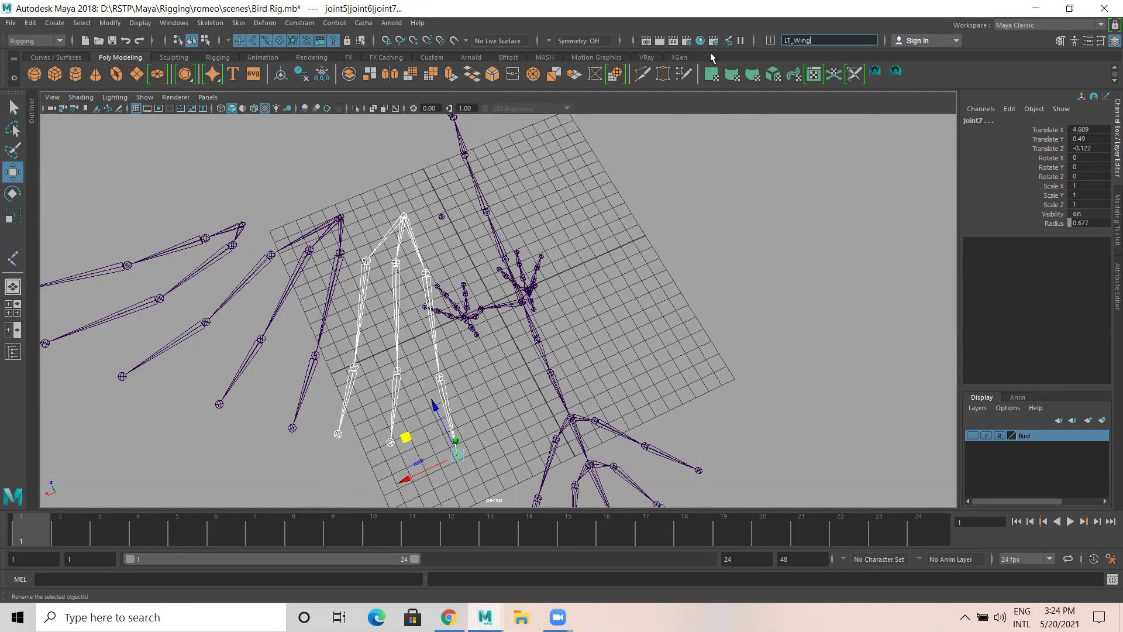
pyautogui.write('LT_Wing_A9')
pyautogui.press('Return')
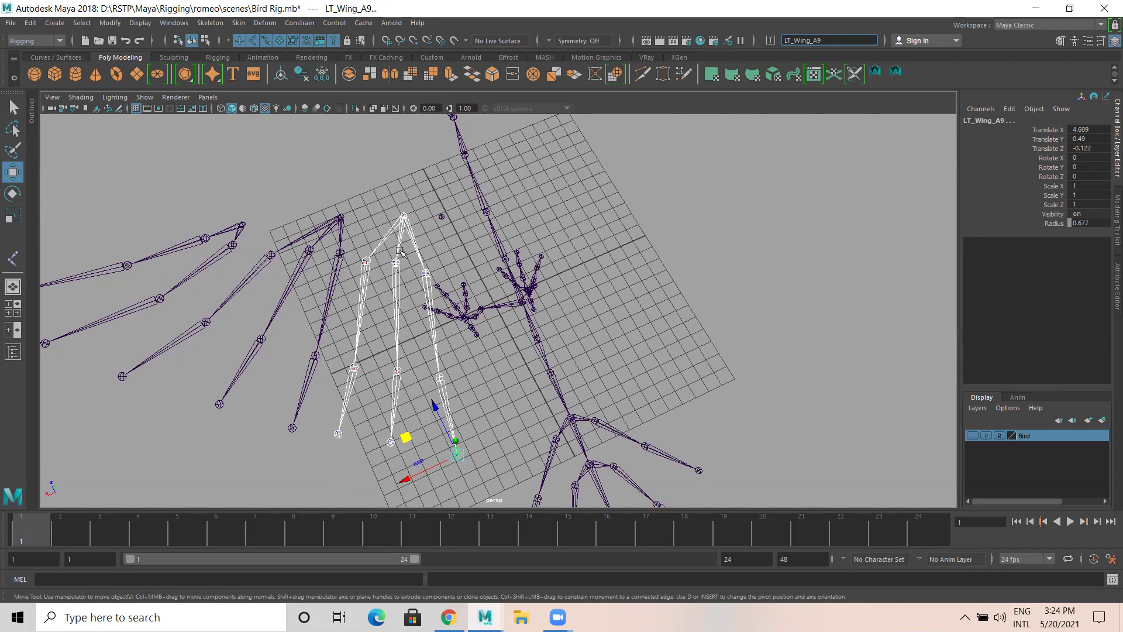
pyautogui.click(396, 186)
pyautogui.click(407, 219)
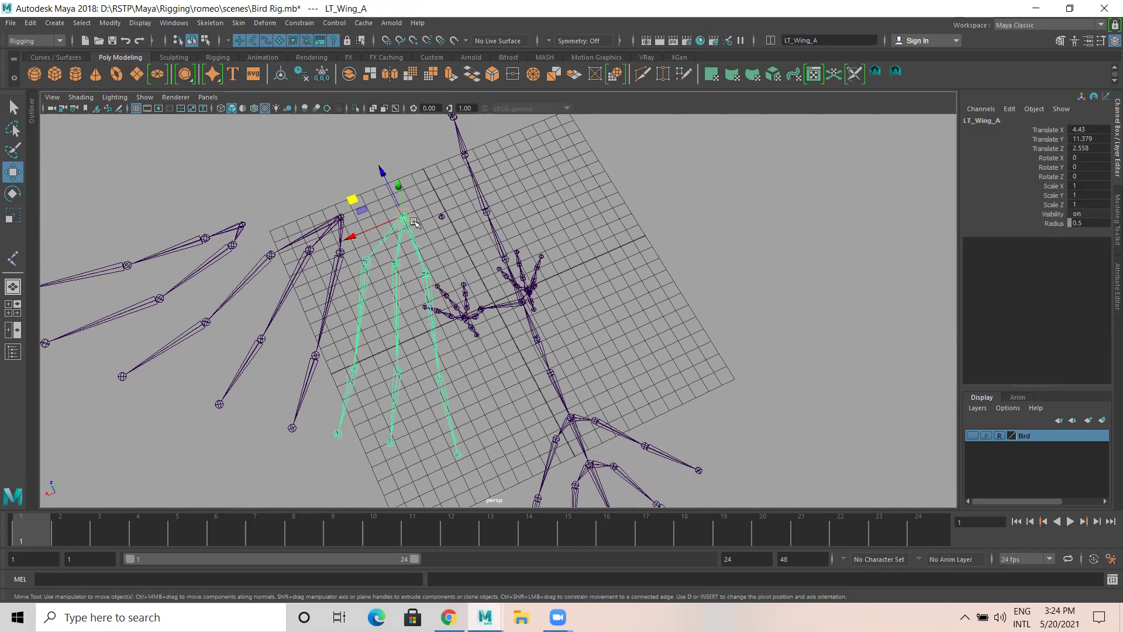
pyautogui.click(427, 272)
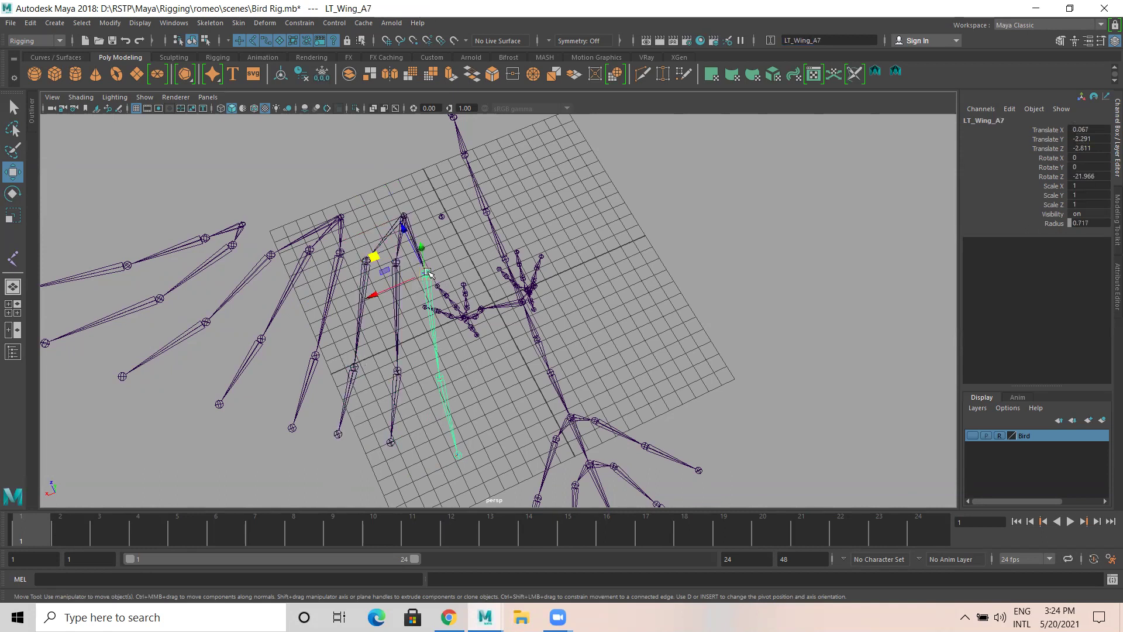
pyautogui.click(367, 264)
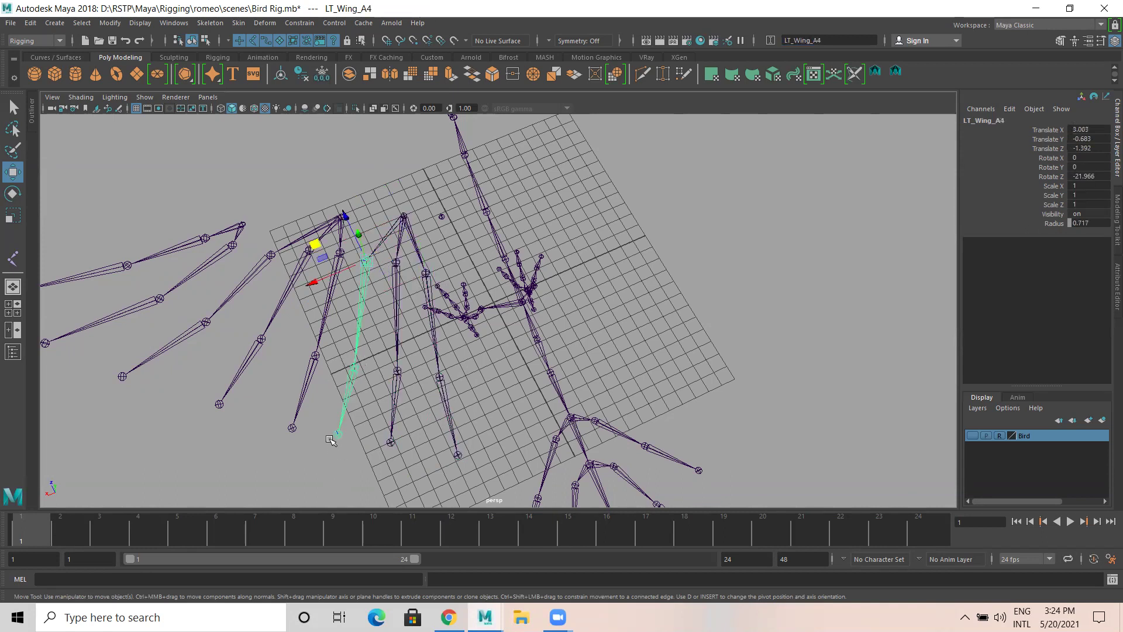
pyautogui.click(399, 265)
# Rename the whole joint hierarchy of the third wing joint, with the three middle feather chains, to LT_Wing_B.
pyautogui.keyDown('alt'); pyautogui.moveTo(399, 264); pyautogui.dragTo(386, 224); pyautogui.keyUp('alt')
pyautogui.click(387, 226)
pyautogui.moveTo(395, 205); pyautogui.dragTo(394, 266, button='right')
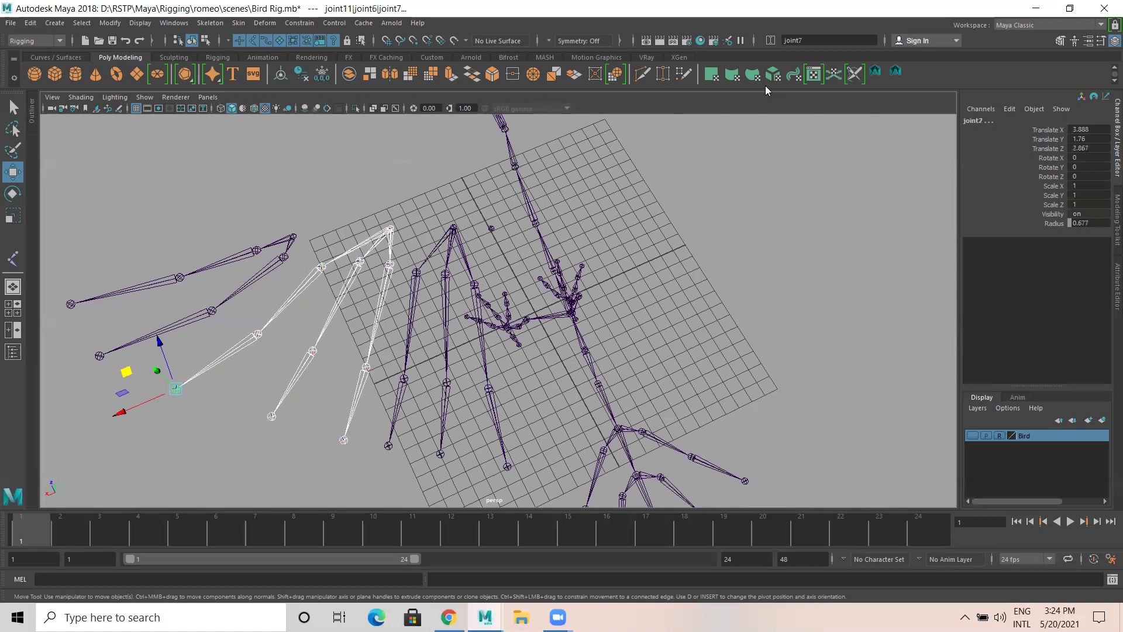
pyautogui.click(815, 40)
pyautogui.write('LT')
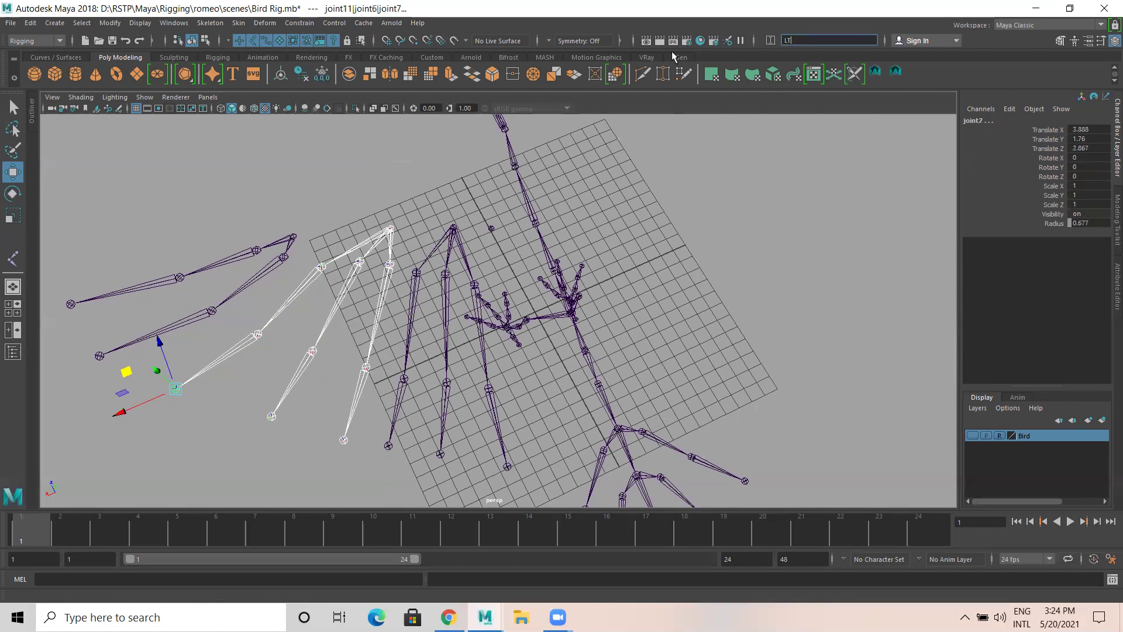
pyautogui.write('_Wing_B')
pyautogui.press('Return')
# Rename the whole joint hierarchy of the outermost wing joint, with its two feather chains, to LT_Wing_C.
pyautogui.click(294, 238)
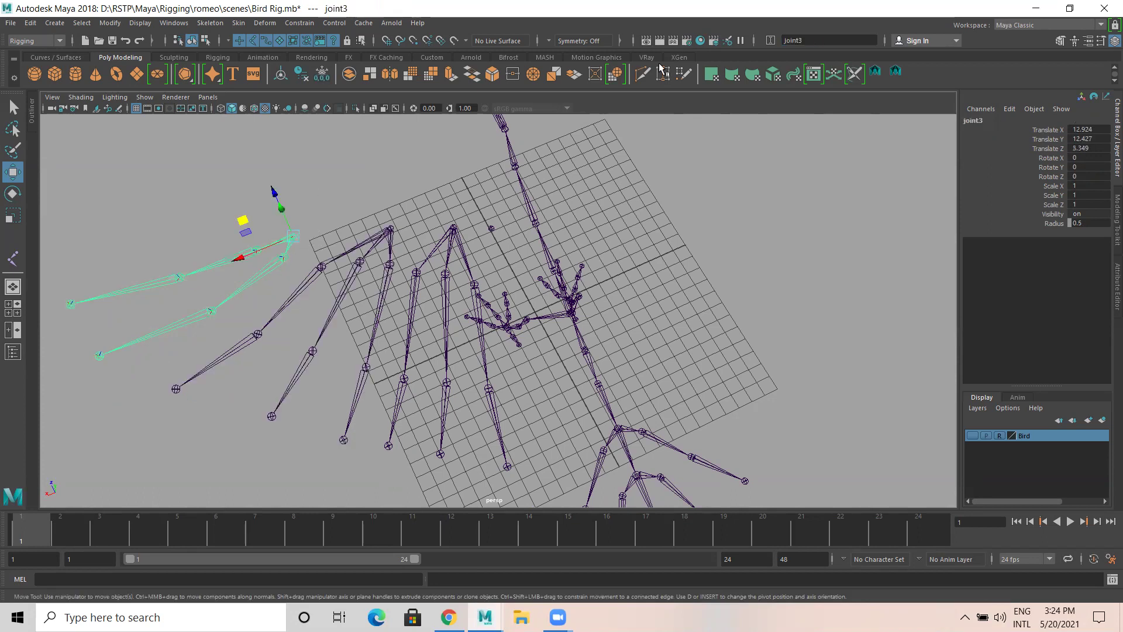
pyautogui.click(830, 41)
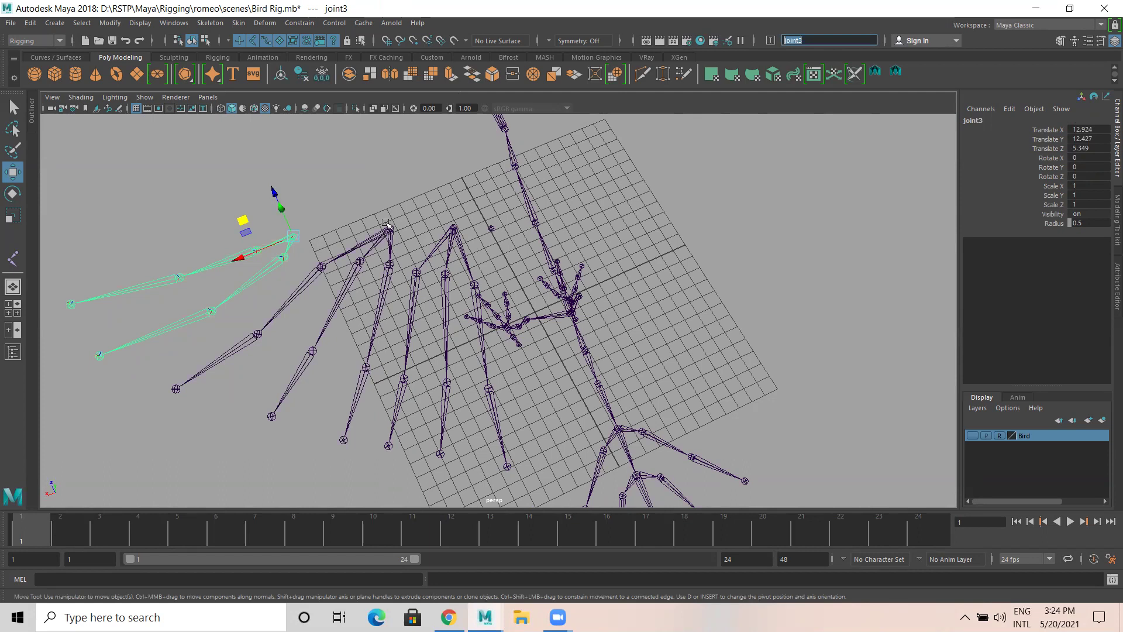
pyautogui.click(386, 223)
pyautogui.click(393, 228)
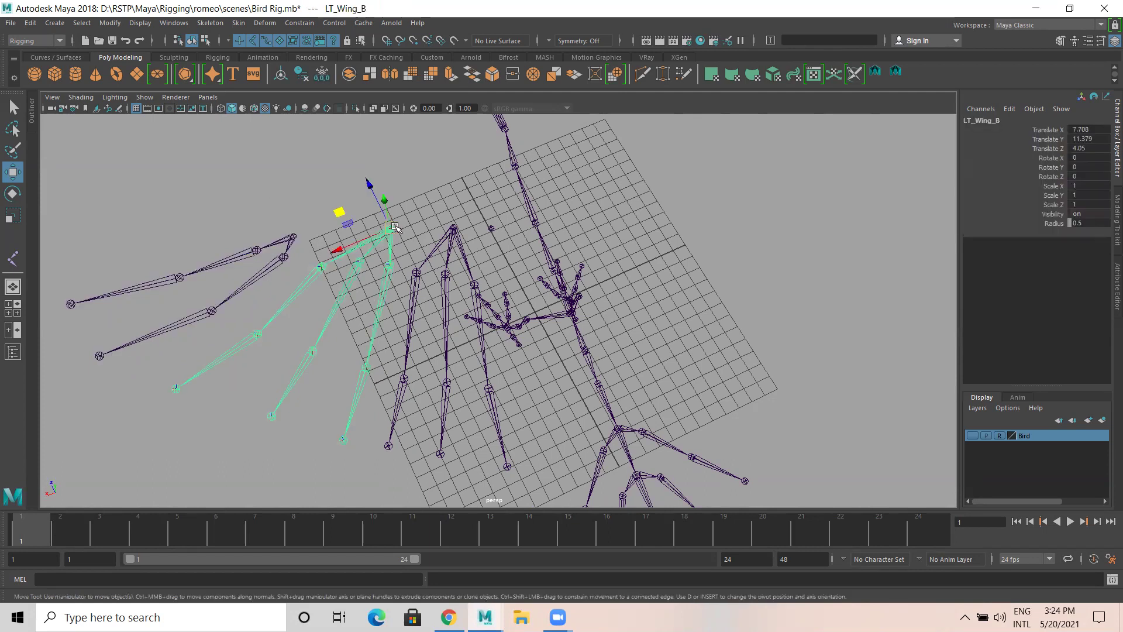
pyautogui.click(387, 268)
pyautogui.click(293, 237)
pyautogui.moveTo(316, 173); pyautogui.dragTo(325, 279, button='right')
pyautogui.click(830, 40)
pyautogui.write('LT')
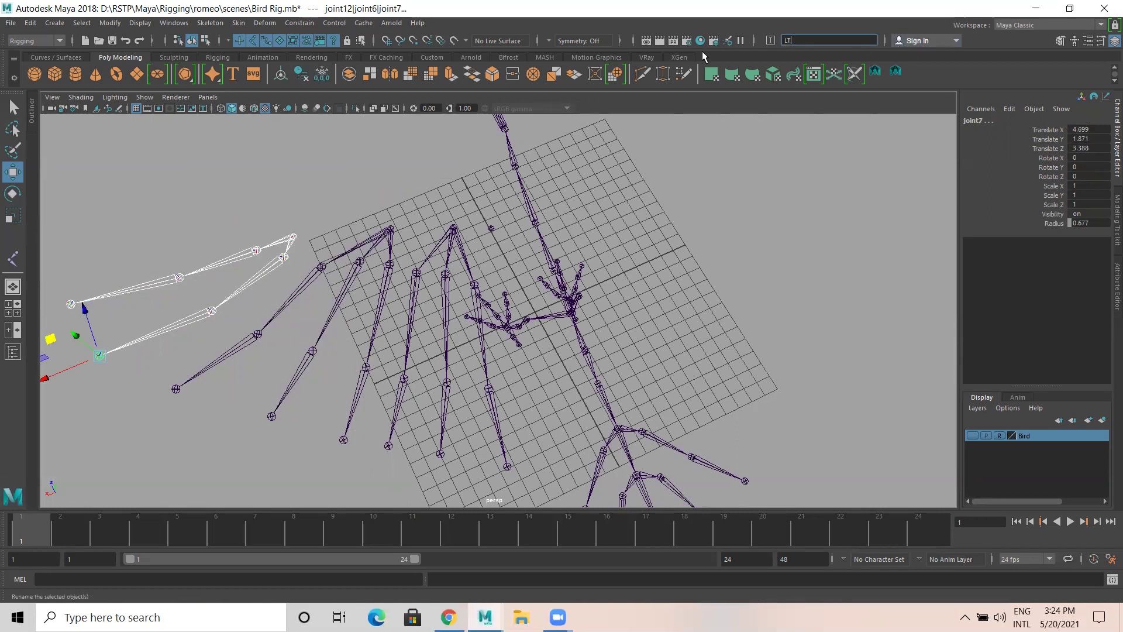
pyautogui.write('_Wing')
pyautogui.click(308, 169)
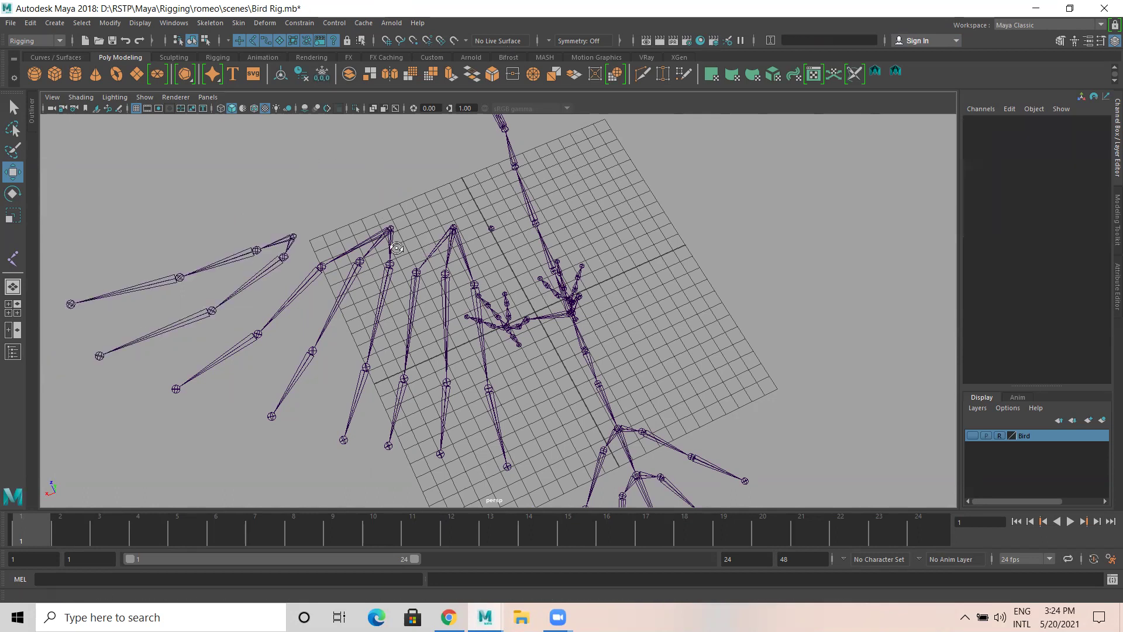
# Rename the single innermost wing joint beside the body to LT_Wing.
pyautogui.keyDown('alt'); pyautogui.moveTo(396, 248); pyautogui.dragTo(304, 230); pyautogui.keyUp('alt')
pyautogui.keyDown('alt'); pyautogui.moveTo(504, 213); pyautogui.dragTo(560, 220); pyautogui.keyUp('alt')
pyautogui.click(548, 252)
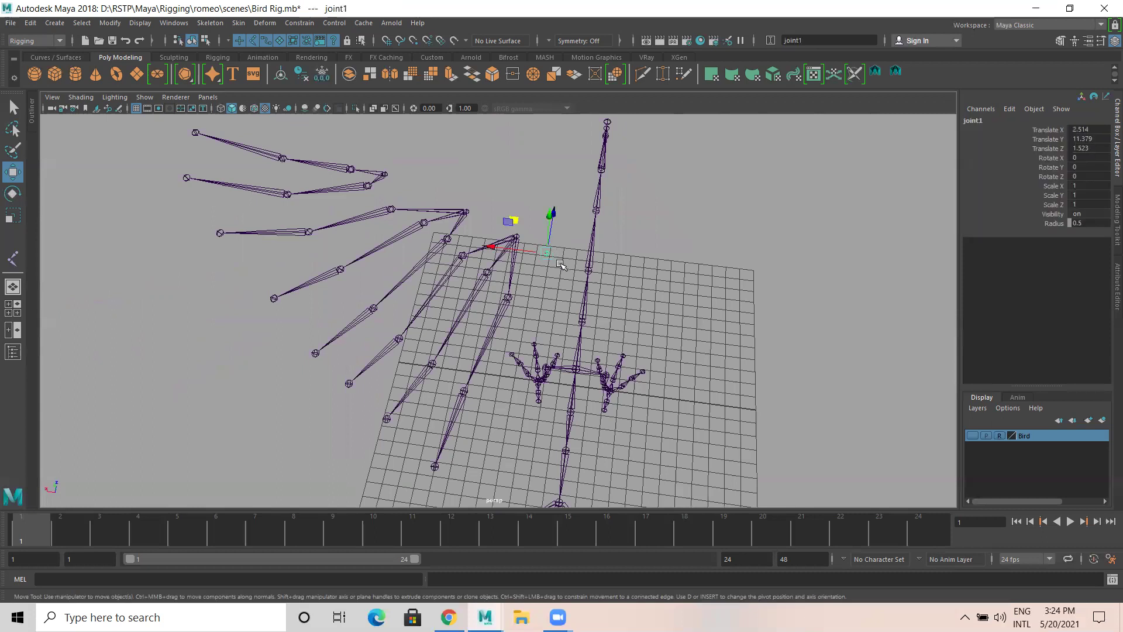
pyautogui.click(813, 40)
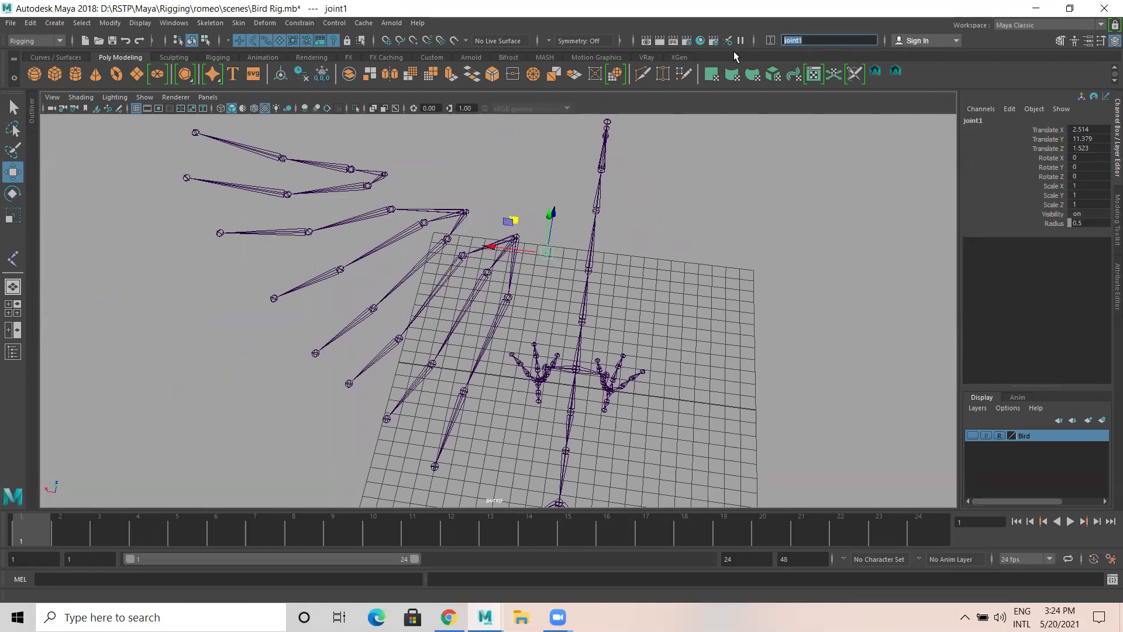
pyautogui.doubleClick(1008, 119)
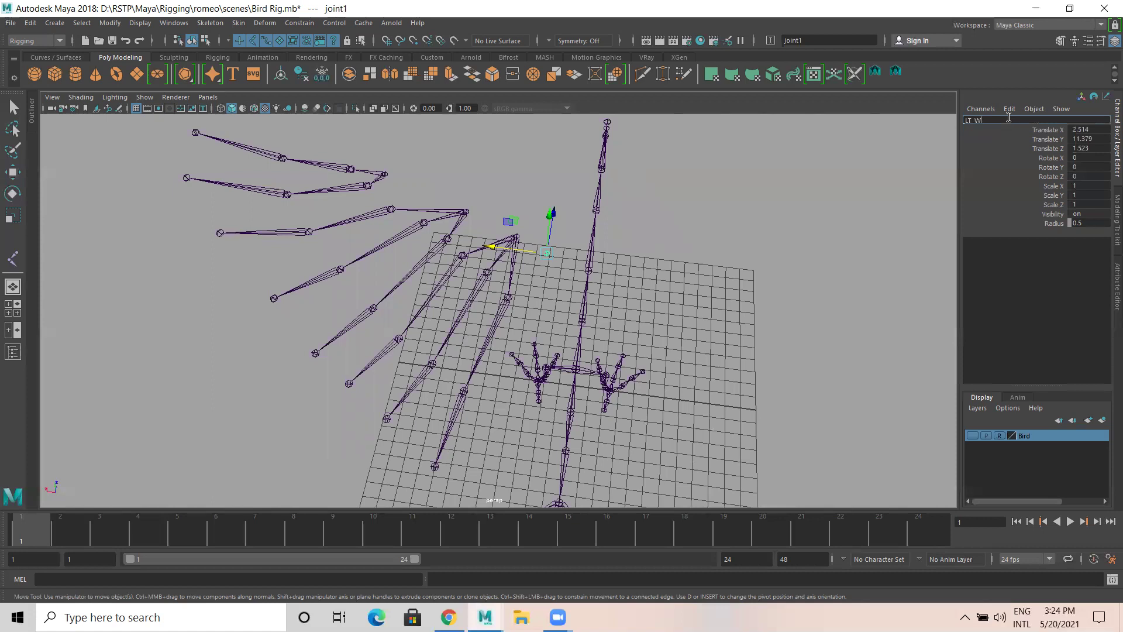
pyautogui.write('LT Wind')
pyautogui.press('Return')
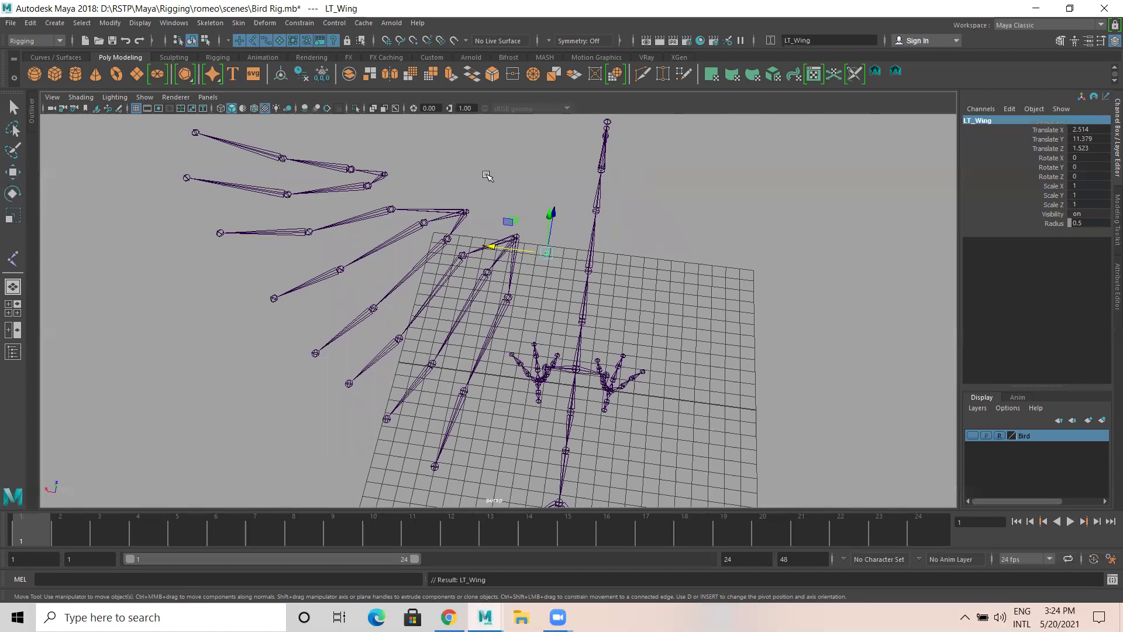
# Parent the LT_Wing_C joint to LT_Wing_B, and LT_Wing_B to LT_Wing_A.
pyautogui.keyDown('alt'); pyautogui.moveTo(546, 239); pyautogui.dragTo(508, 264); pyautogui.keyUp('alt')
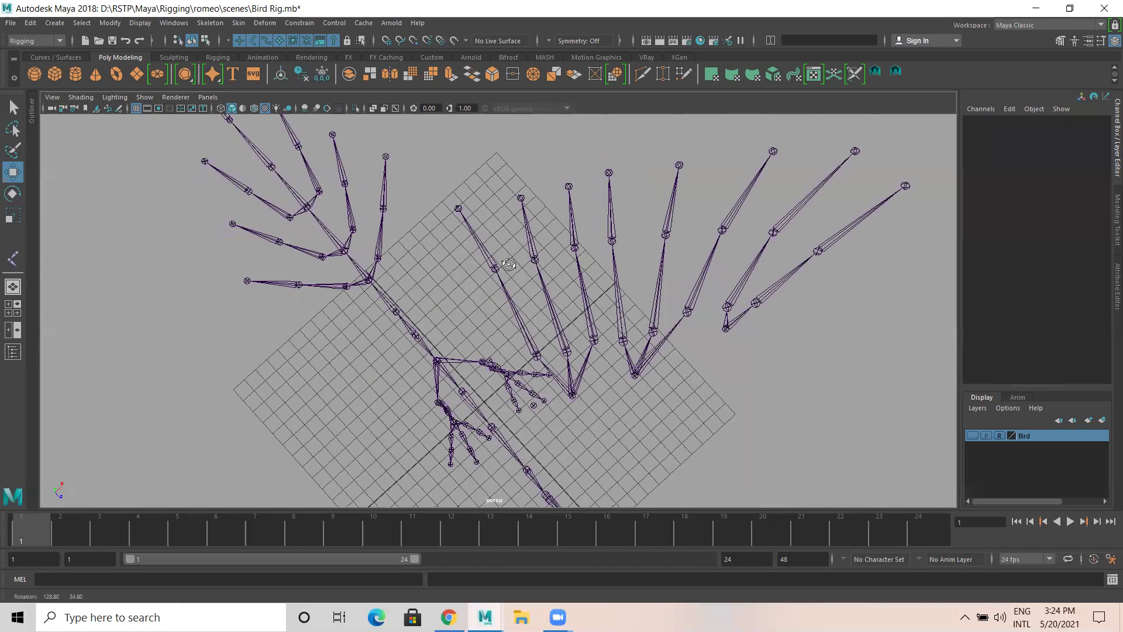
pyautogui.moveTo(556, 221)
pyautogui.keyDown('alt'); pyautogui.mouseDown()
pyautogui.moveTo(595, 286)
pyautogui.moveTo(648, 286)
pyautogui.mouseUp(); pyautogui.keyUp('alt')
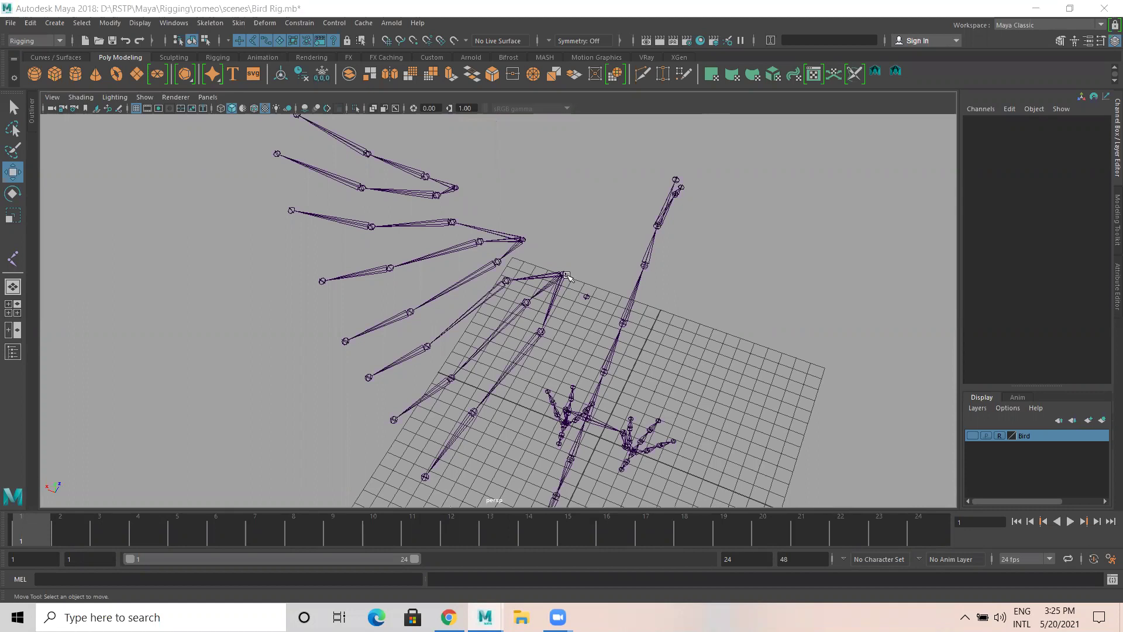
pyautogui.click(456, 188)
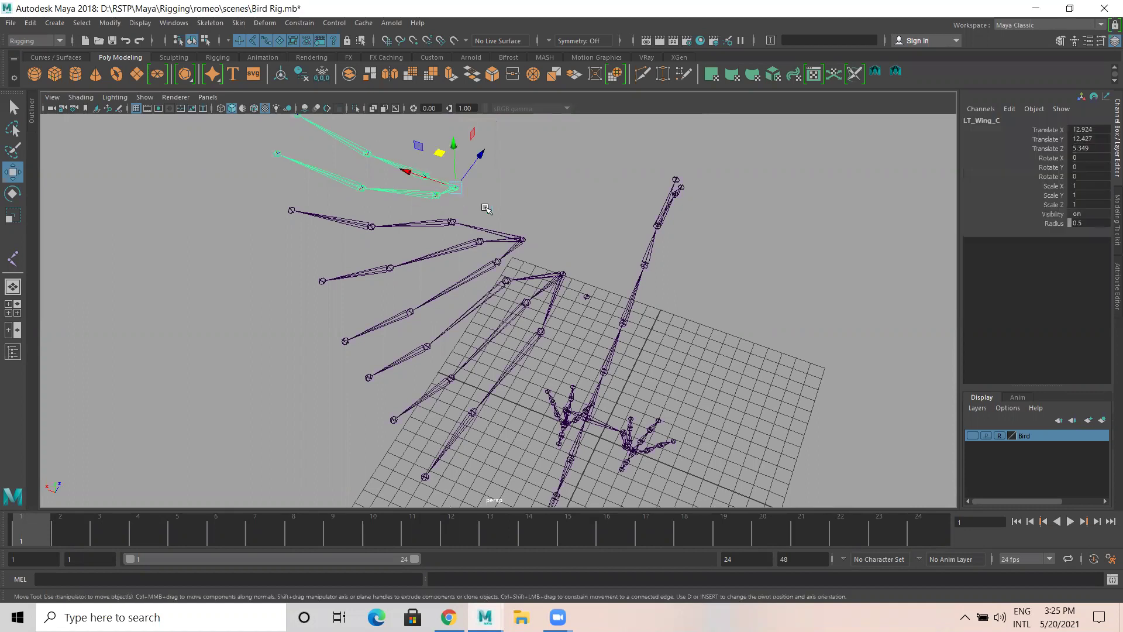
pyautogui.keyDown('shift'); pyautogui.click(523, 240); pyautogui.keyUp('shift')
pyautogui.press('p')
pyautogui.click(522, 241)
pyautogui.keyDown('shift'); pyautogui.click(564, 273); pyautogui.keyUp('shift')
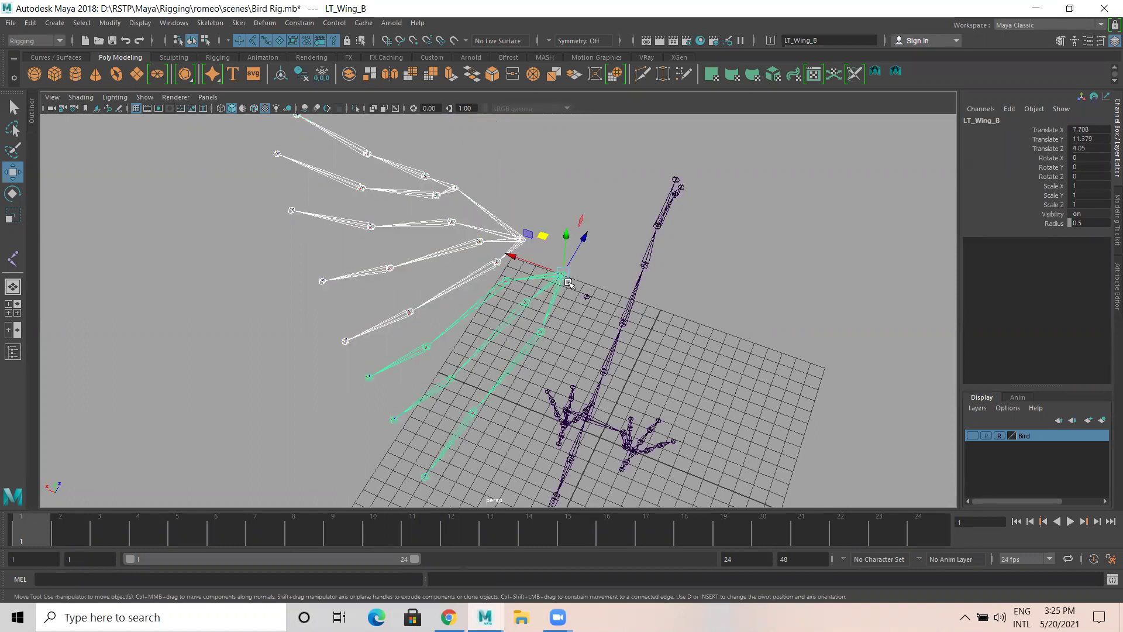
pyautogui.press('p')
# Parent the LT_Wing_A joint to the innermost LT_Wing joint.
pyautogui.click(565, 273)
pyautogui.keyDown('shift'); pyautogui.click(588, 298); pyautogui.keyUp('shift')
pyautogui.press('p')
# Mirror the LT_Wing joint hierarchy across the YZ plane, replacing LT with RT in the names of the duplicated joints.
pyautogui.click(585, 297)
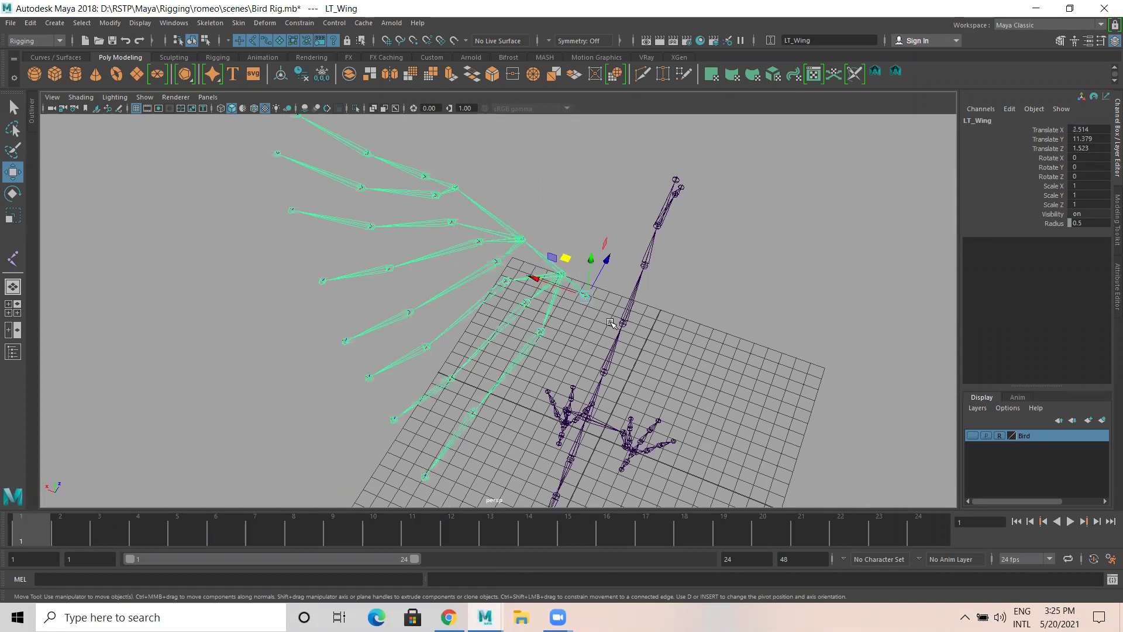
pyautogui.keyDown('alt'); pyautogui.moveTo(555, 365); pyautogui.dragTo(611, 325); pyautogui.keyUp('alt')
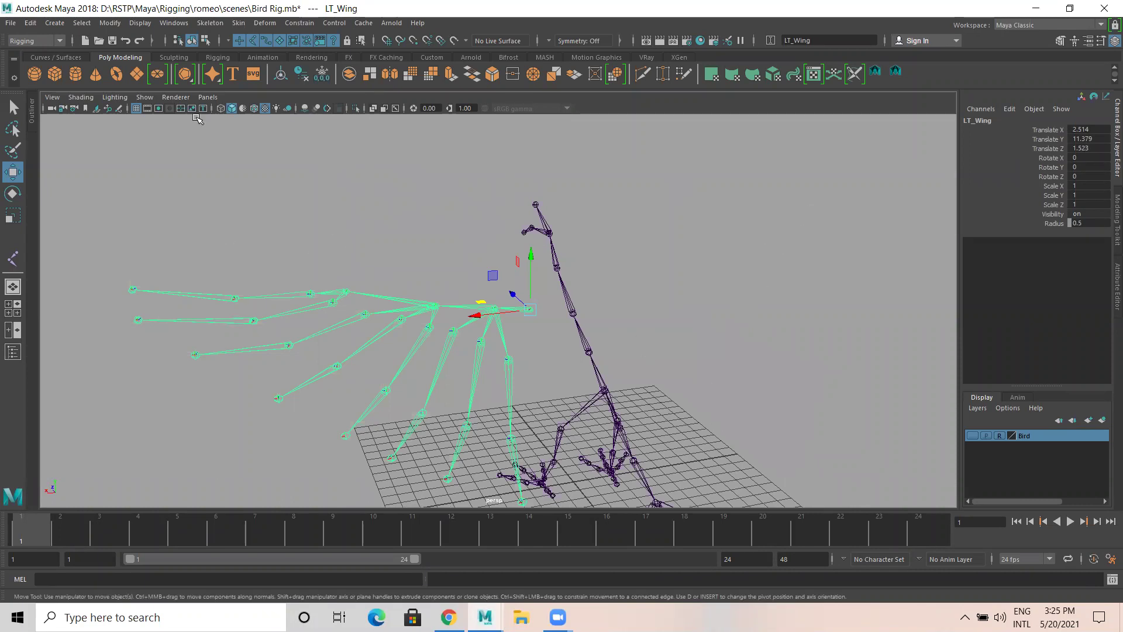
pyautogui.click(210, 23)
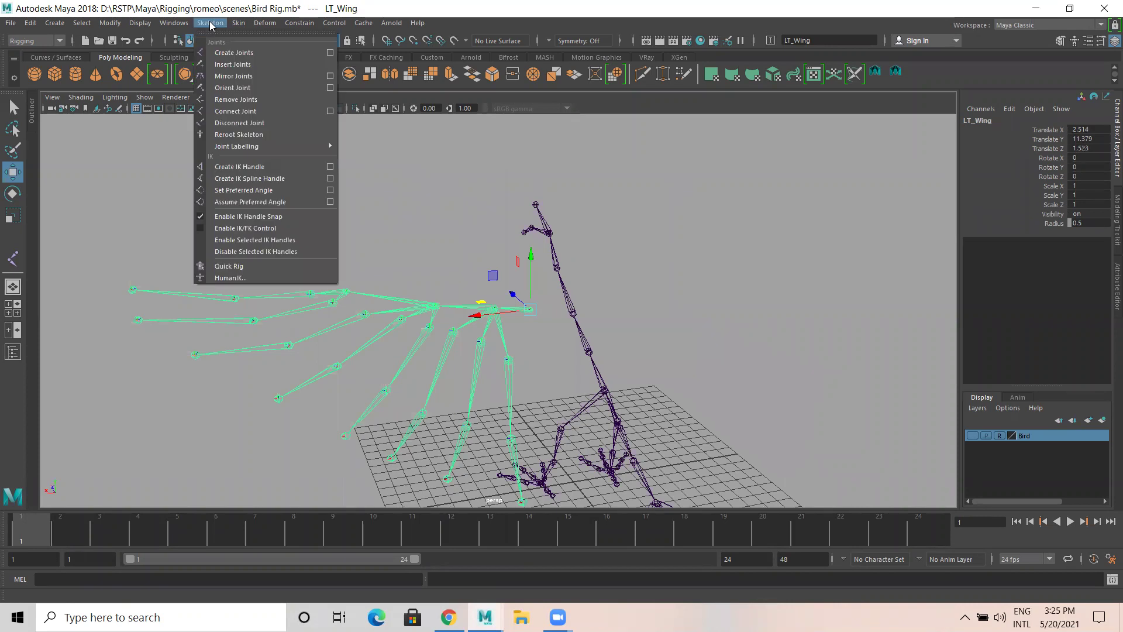
pyautogui.click(330, 76)
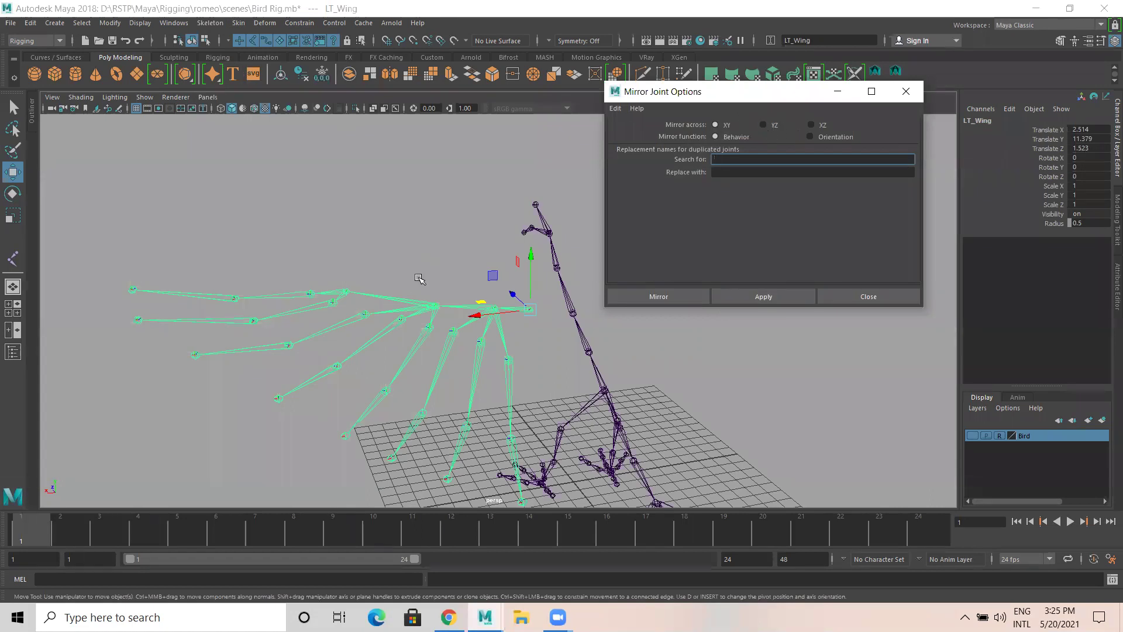
pyautogui.keyDown('alt'); pyautogui.moveTo(331, 357); pyautogui.dragTo(422, 402); pyautogui.keyUp('alt')
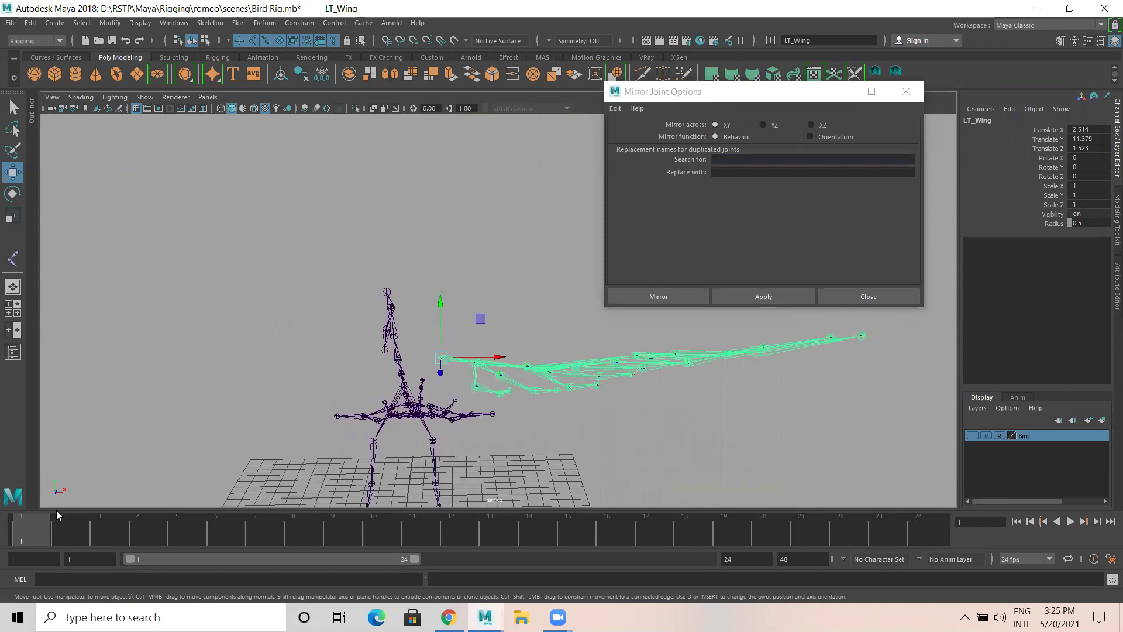
pyautogui.click(762, 126)
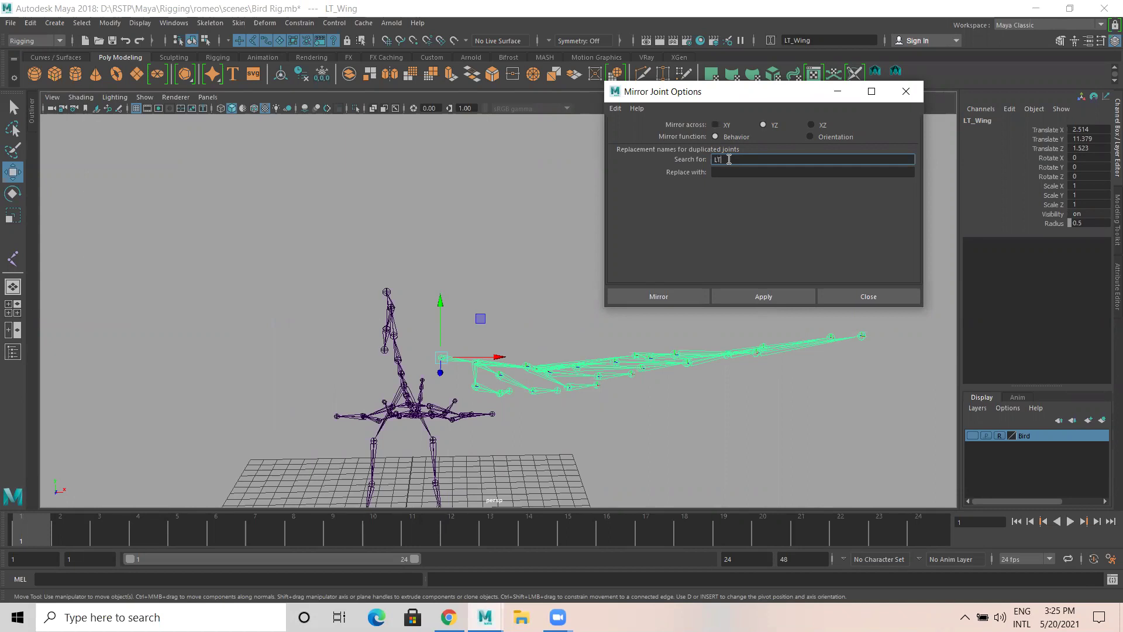
pyautogui.click(716, 172)
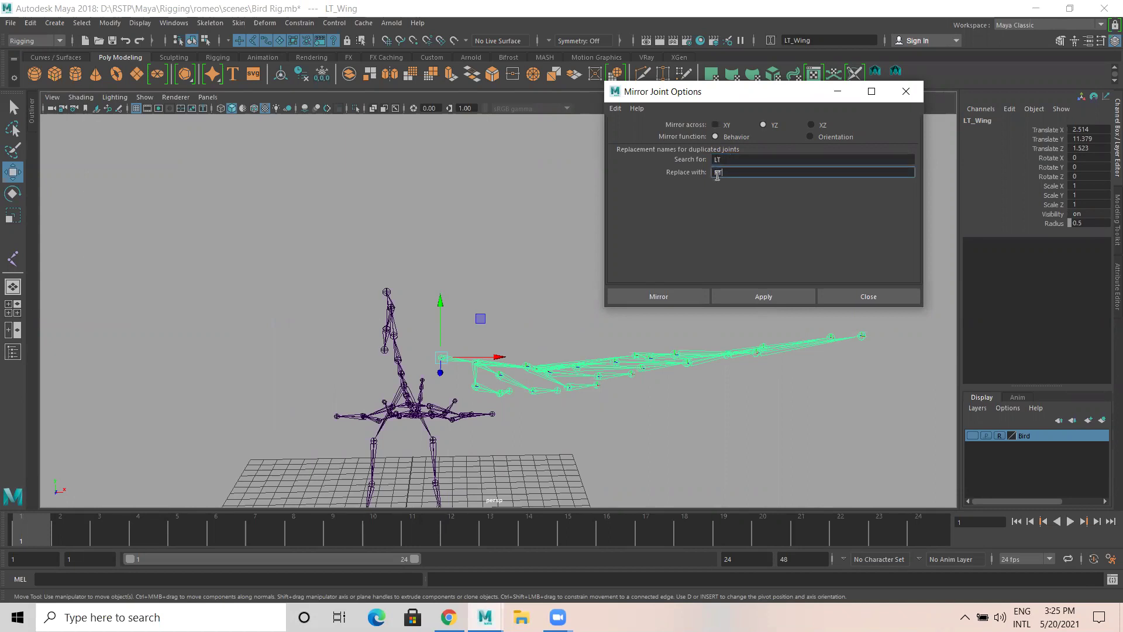
pyautogui.write('RT')
pyautogui.click(696, 297)
pyautogui.keyDown('alt'); pyautogui.moveTo(696, 297); pyautogui.dragTo(546, 283); pyautogui.keyUp('alt')
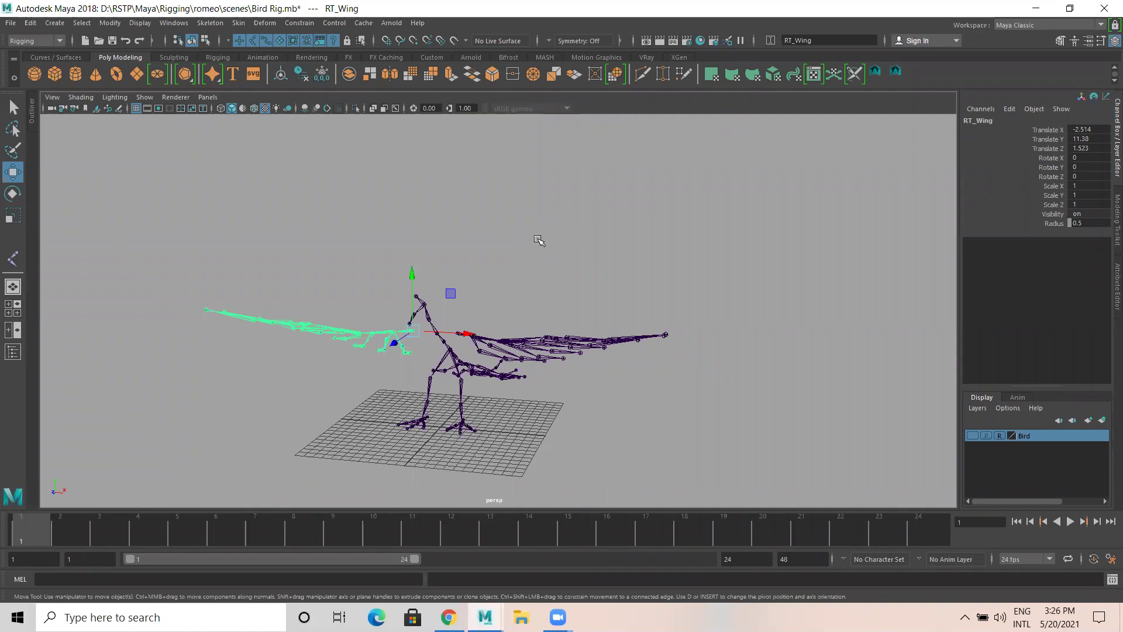
# Parent both the RT_Wing and LT_Wing root joints to the spine joint between the two wings.
pyautogui.keyDown('alt'); pyautogui.moveTo(735, 141); pyautogui.dragTo(720, 304); pyautogui.keyUp('alt')
pyautogui.scroll(3, 719, 304)
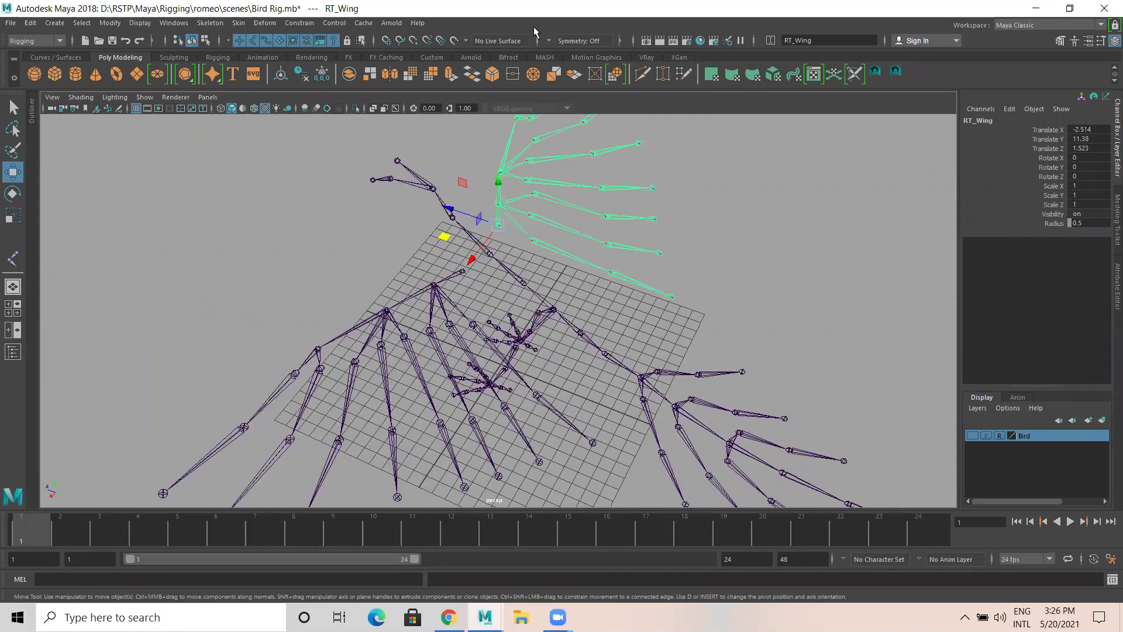
pyautogui.keyDown('alt'); pyautogui.moveTo(503, 234); pyautogui.dragTo(483, 100); pyautogui.keyUp('alt')
pyautogui.keyDown('alt'); pyautogui.moveTo(410, 309); pyautogui.dragTo(466, 309, button='right'); pyautogui.keyUp('alt')
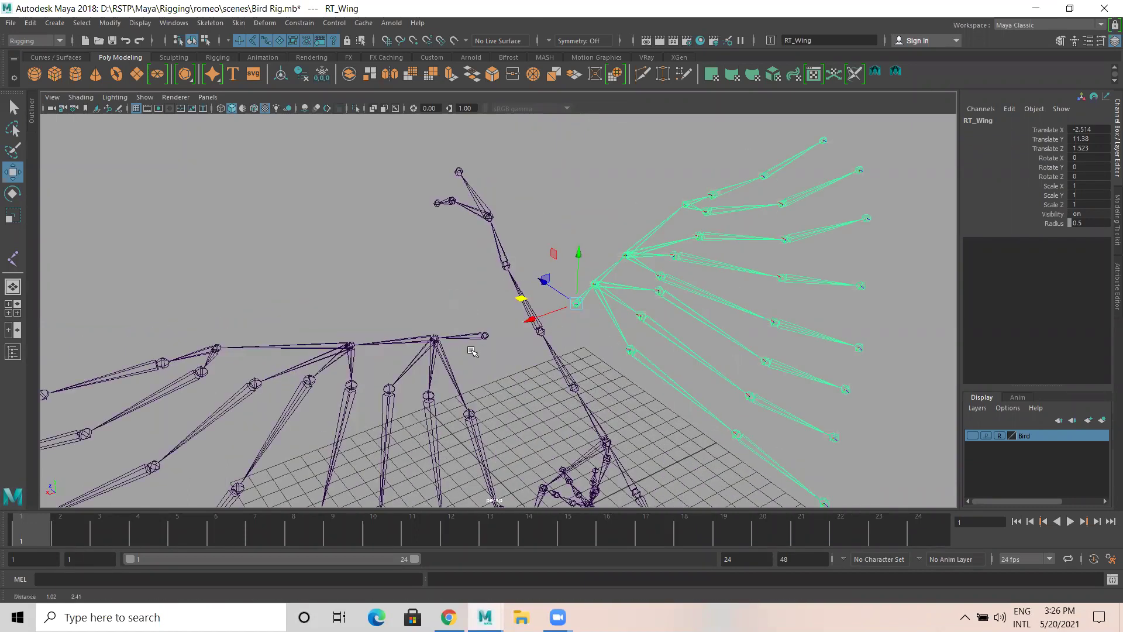
pyautogui.scroll(2, 483, 336)
pyautogui.keyDown('shift'); pyautogui.moveTo(533, 384); pyautogui.dragTo(465, 329); pyautogui.keyUp('shift')
pyautogui.keyDown('alt'); pyautogui.moveTo(661, 275); pyautogui.dragTo(595, 373); pyautogui.keyUp('alt')
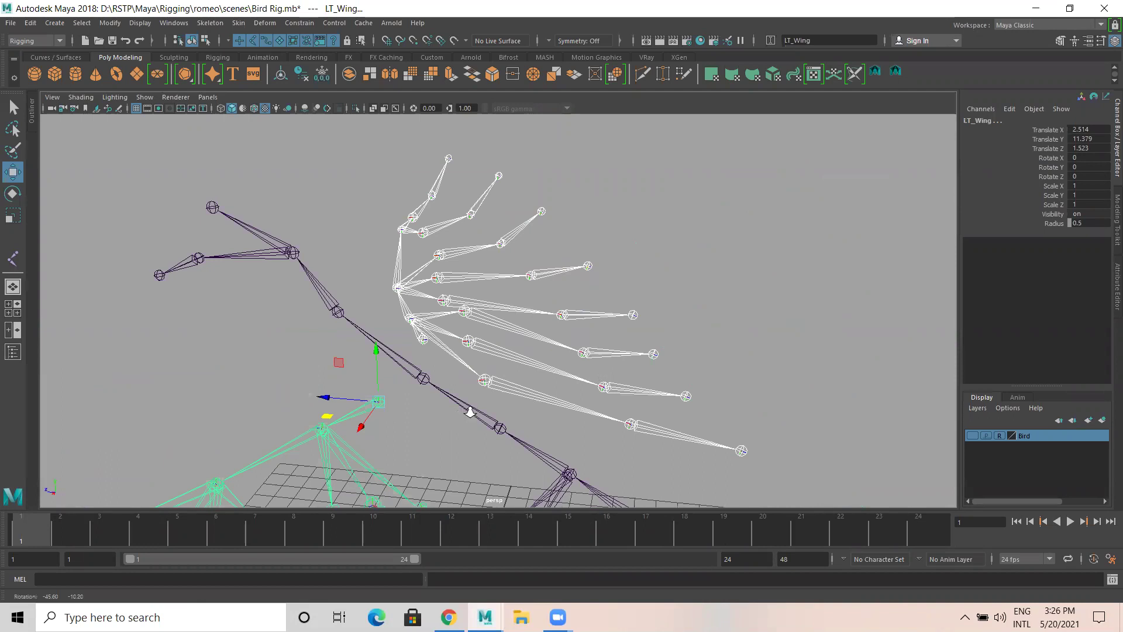
pyautogui.keyDown('alt'); pyautogui.moveTo(471, 411); pyautogui.dragTo(573, 419, button='right'); pyautogui.keyUp('alt')
pyautogui.keyDown('alt'); pyautogui.moveTo(522, 433); pyautogui.dragTo(588, 323); pyautogui.keyUp('alt')
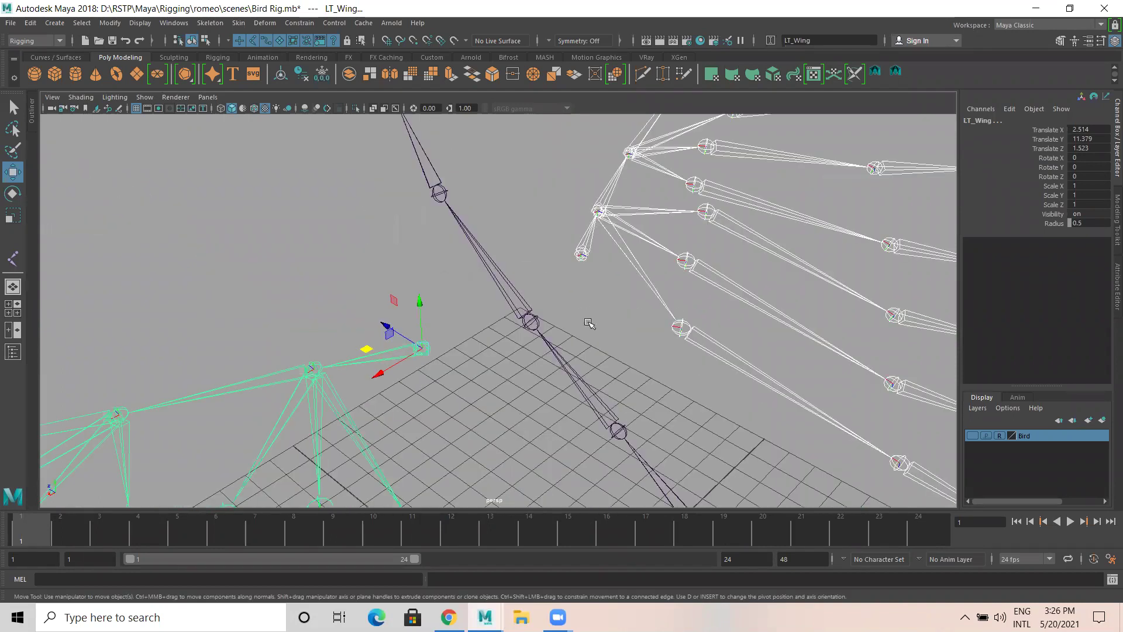
pyautogui.click(529, 322)
pyautogui.press('Down')
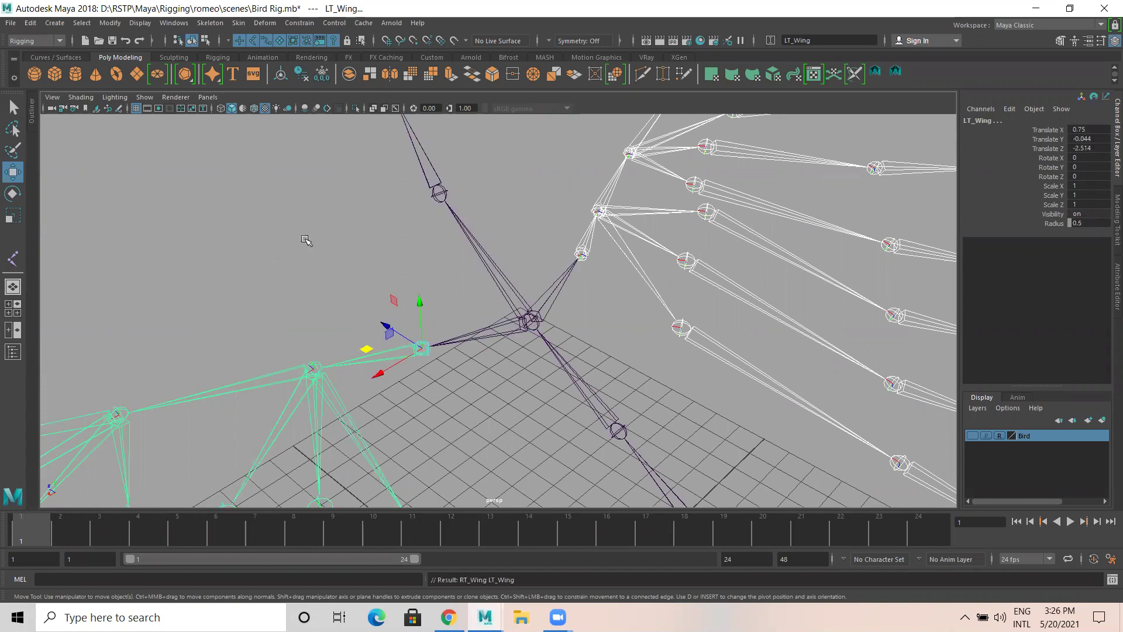
# Select the COG joint and examine whether both wings belong to its skeleton hierarchy.
pyautogui.click(306, 239)
pyautogui.keyDown('alt'); pyautogui.moveTo(305, 240); pyautogui.dragTo(448, 272); pyautogui.keyUp('alt')
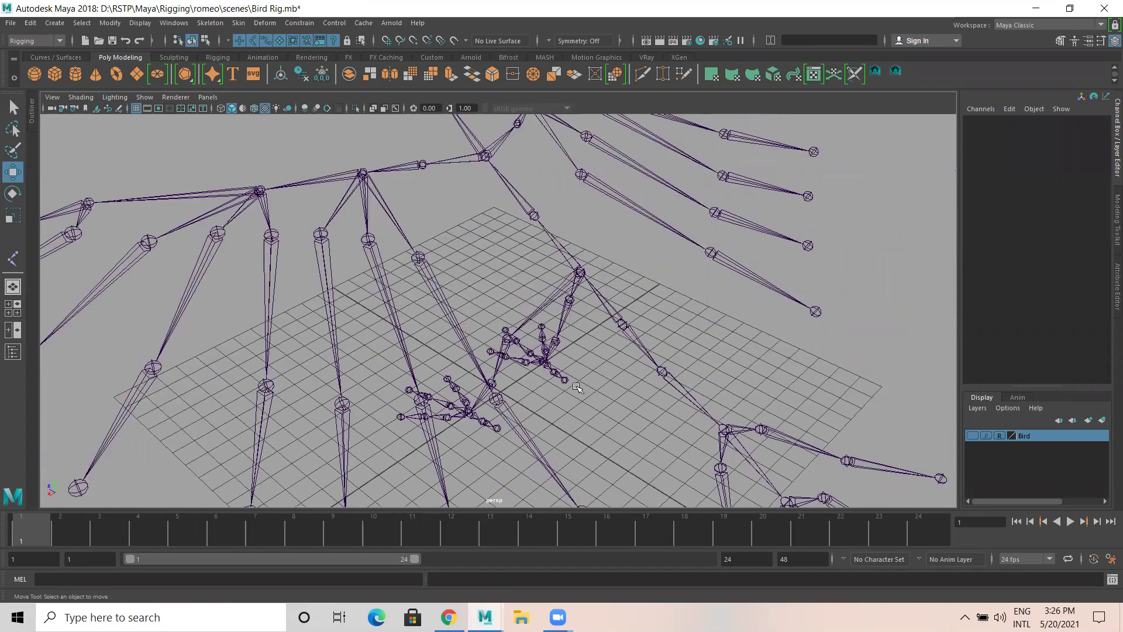
pyautogui.scroll(-3, 584, 329)
pyautogui.click(583, 313)
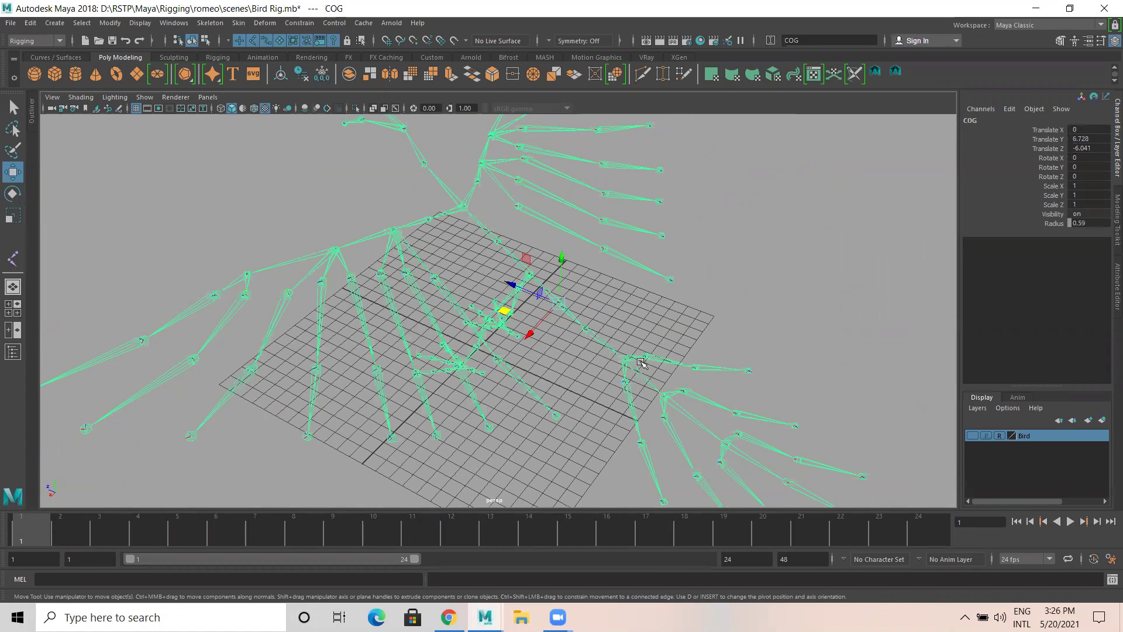
pyautogui.keyDown('alt'); pyautogui.moveTo(621, 345); pyautogui.dragTo(619, 419); pyautogui.keyUp('alt')
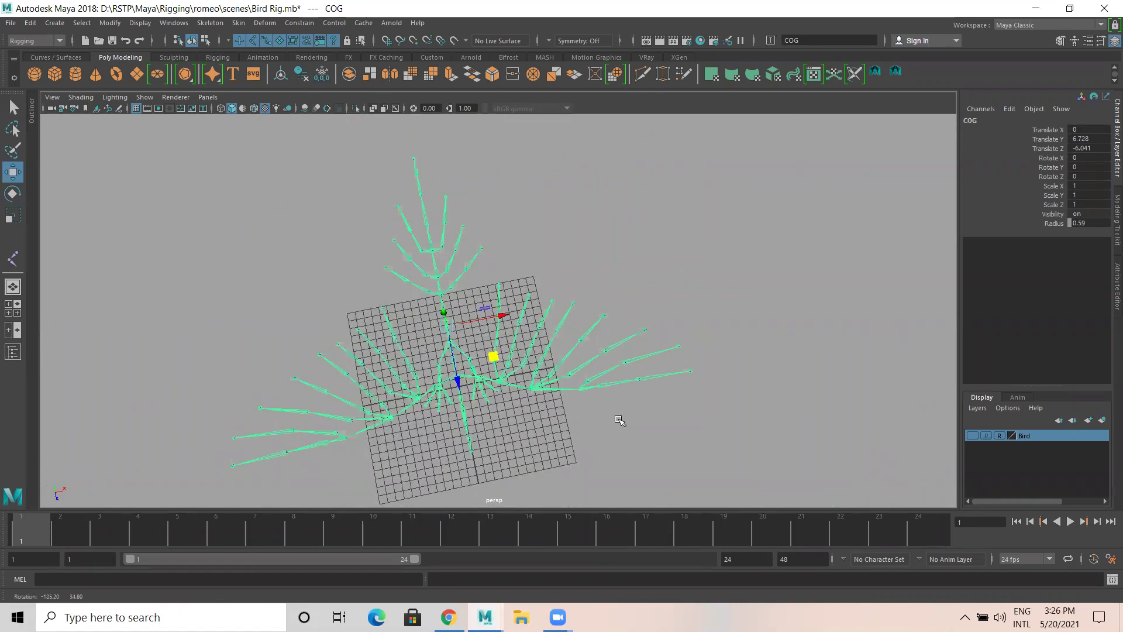
pyautogui.scroll(3, 515, 336)
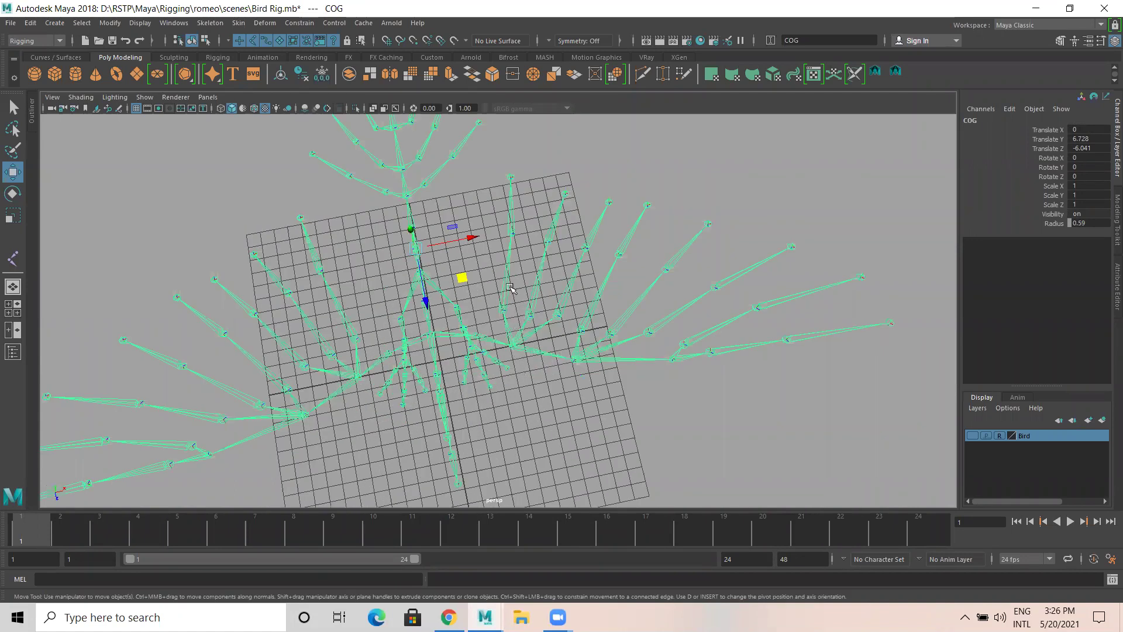
# Test the left wing by rotating the LT_Wing joint, and undo each rotation.
pyautogui.keyDown('alt'); pyautogui.moveTo(491, 261); pyautogui.dragTo(485, 260); pyautogui.keyUp('alt')
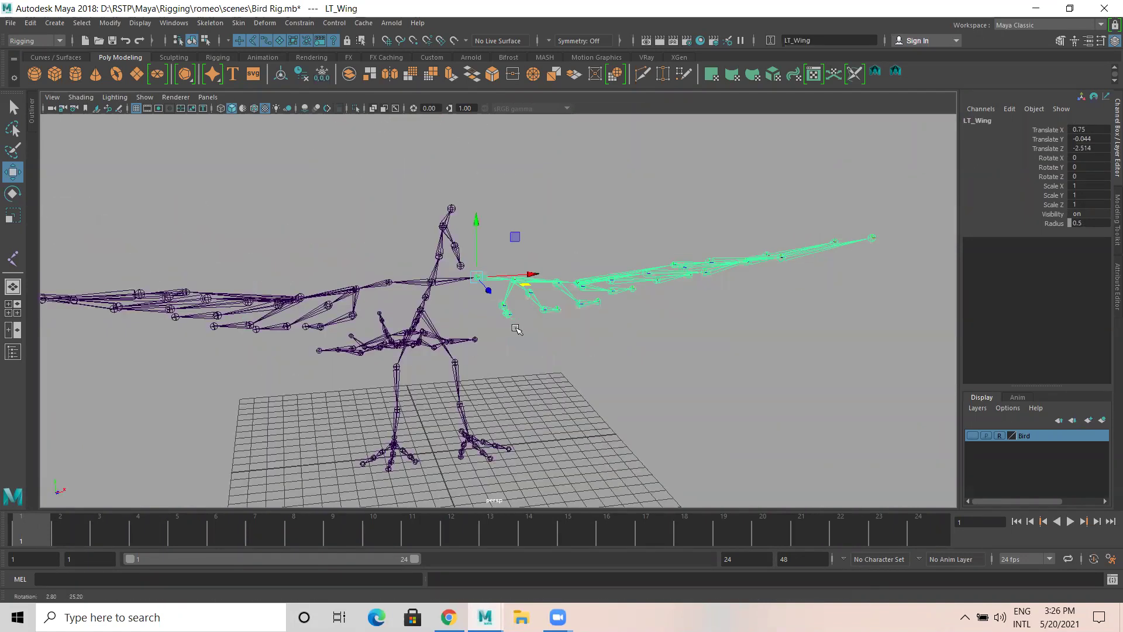
pyautogui.press('e')
pyautogui.moveTo(497, 224); pyautogui.dragTo(551, 426)
pyautogui.hotkey('ctrl', 'z')
pyautogui.moveTo(501, 303); pyautogui.dragTo(559, 347)
pyautogui.hotkey('ctrl', 'z')
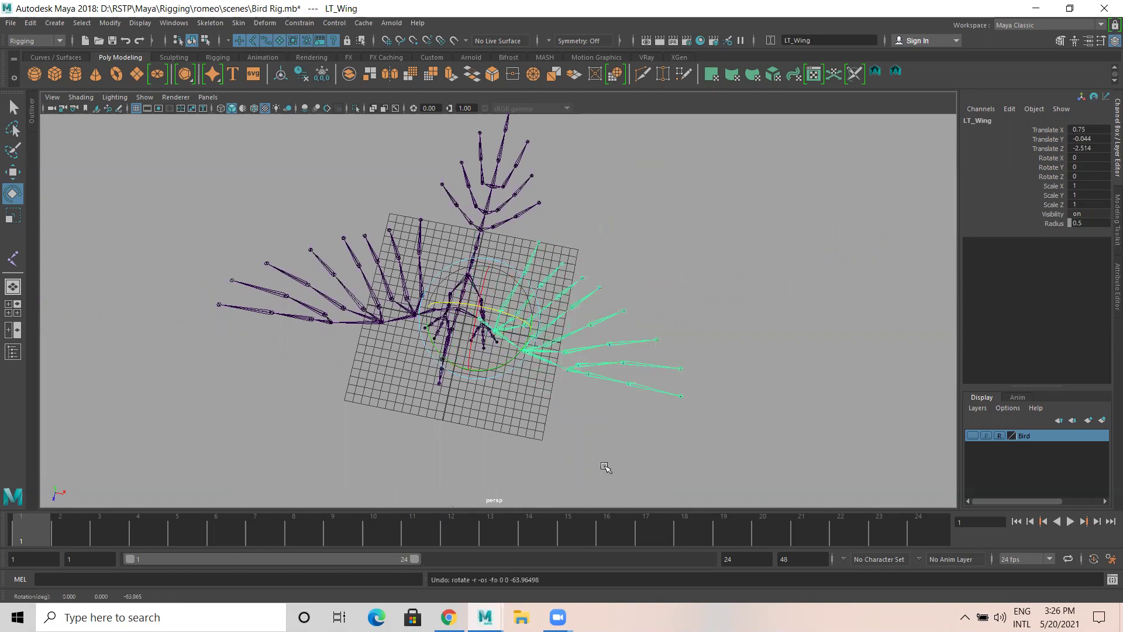
# Test folding the left wing by rotating LT_Wing_C, LT_Wing_B and LT_Wing together, including about 19 degrees in Z, and undo the rotations.
pyautogui.keyDown('alt'); pyautogui.moveTo(602, 466); pyautogui.dragTo(626, 406); pyautogui.keyUp('alt')
pyautogui.click(627, 446)
pyautogui.keyDown('alt'); pyautogui.moveTo(627, 447); pyautogui.dragTo(565, 469); pyautogui.keyUp('alt')
pyautogui.keyDown('alt'); pyautogui.moveTo(774, 451); pyautogui.dragTo(776, 433, button='right'); pyautogui.keyUp('alt')
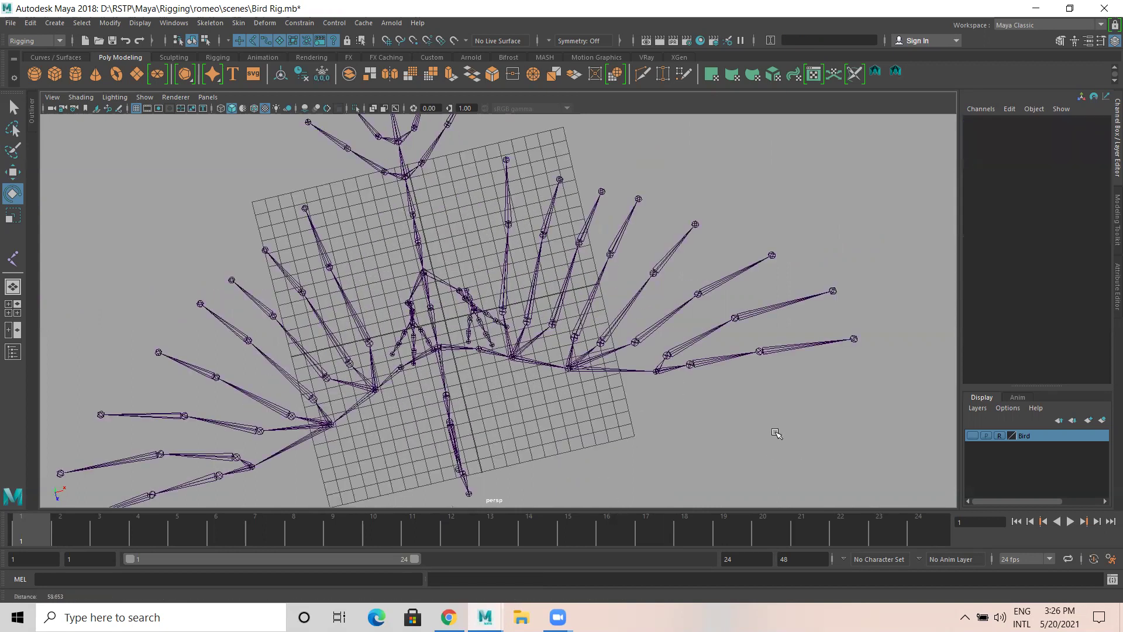
pyautogui.click(656, 371)
pyautogui.press('w')
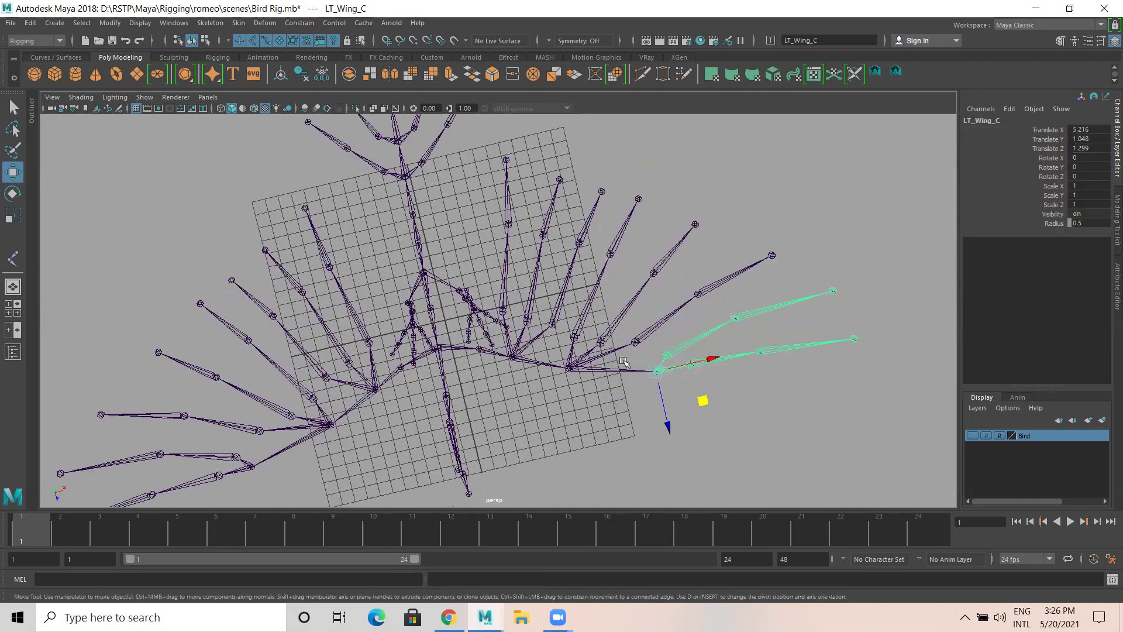
pyautogui.click(573, 367)
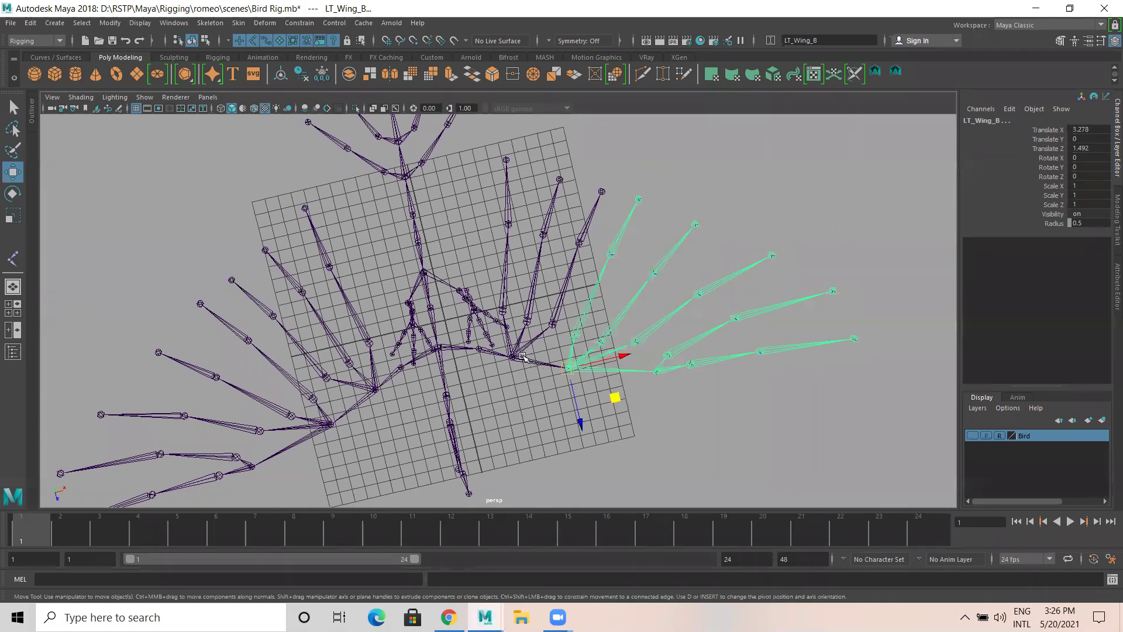
pyautogui.click(482, 351)
pyautogui.keyDown('alt'); pyautogui.moveTo(609, 459); pyautogui.dragTo(577, 390); pyautogui.keyUp('alt')
pyautogui.press('e')
pyautogui.keyDown('alt'); pyautogui.moveTo(684, 306); pyautogui.dragTo(521, 260); pyautogui.keyUp('alt')
pyautogui.keyDown('alt'); pyautogui.moveTo(608, 326); pyautogui.dragTo(677, 338); pyautogui.keyUp('alt')
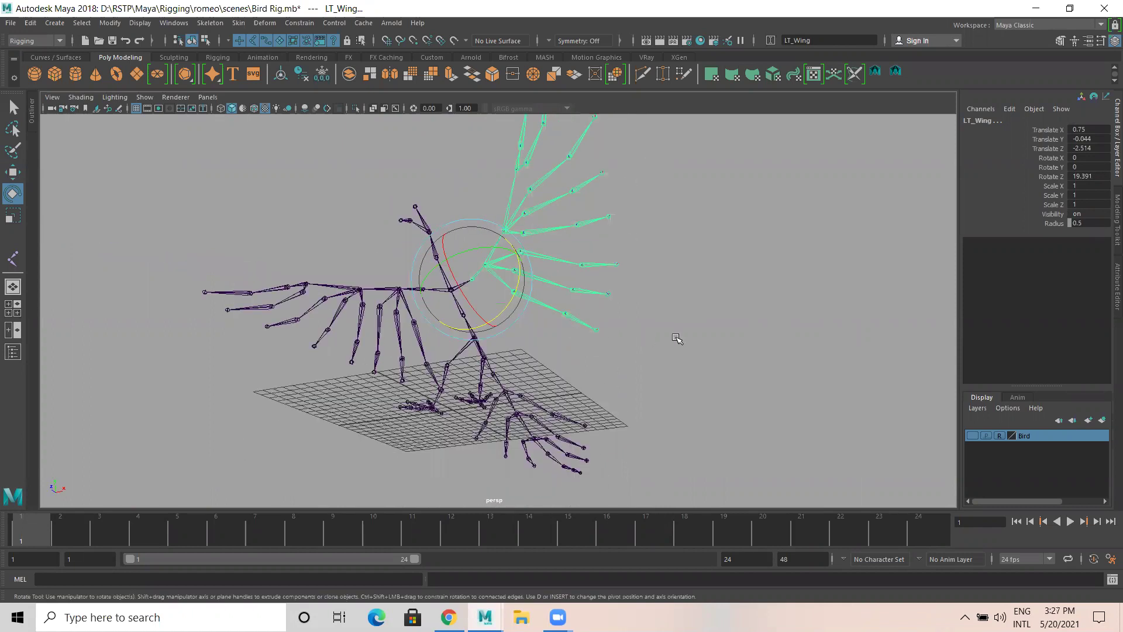
pyautogui.keyDown('alt'); pyautogui.moveTo(574, 435); pyautogui.dragTo(572, 408); pyautogui.keyUp('alt')
pyautogui.hotkey('ctrl', 'z')
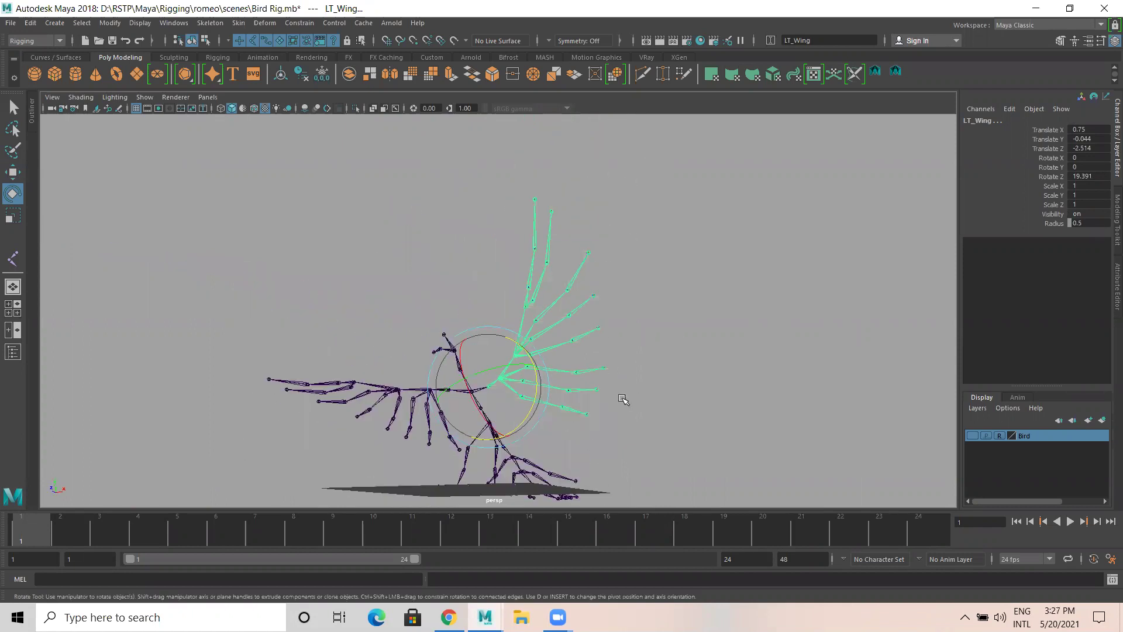
pyautogui.keyDown('alt'); pyautogui.moveTo(539, 354); pyautogui.dragTo(497, 327); pyautogui.keyUp('alt')
pyautogui.keyDown('alt'); pyautogui.moveTo(647, 411); pyautogui.dragTo(415, 427); pyautogui.keyUp('alt')
pyautogui.hotkey('ctrl', 'z')
pyautogui.click(569, 326)
pyautogui.press('w')
pyautogui.keyDown('alt'); pyautogui.moveTo(574, 351); pyautogui.dragTo(702, 410); pyautogui.keyUp('alt')
pyautogui.keyDown('alt'); pyautogui.moveTo(727, 418); pyautogui.dragTo(784, 405, button='right'); pyautogui.keyUp('alt')
pyautogui.keyDown('alt'); pyautogui.moveTo(783, 405); pyautogui.dragTo(525, 337); pyautogui.keyUp('alt')
pyautogui.click(525, 336)
pyautogui.moveTo(709, 215); pyautogui.dragTo(706, 324, button='right')
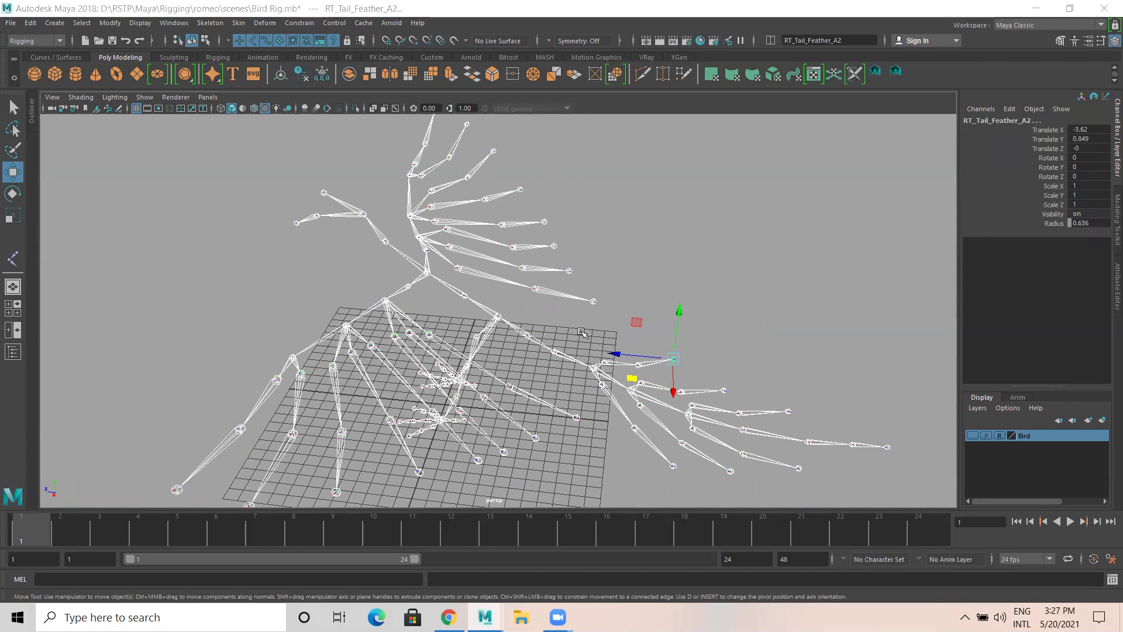
pyautogui.click(629, 263)
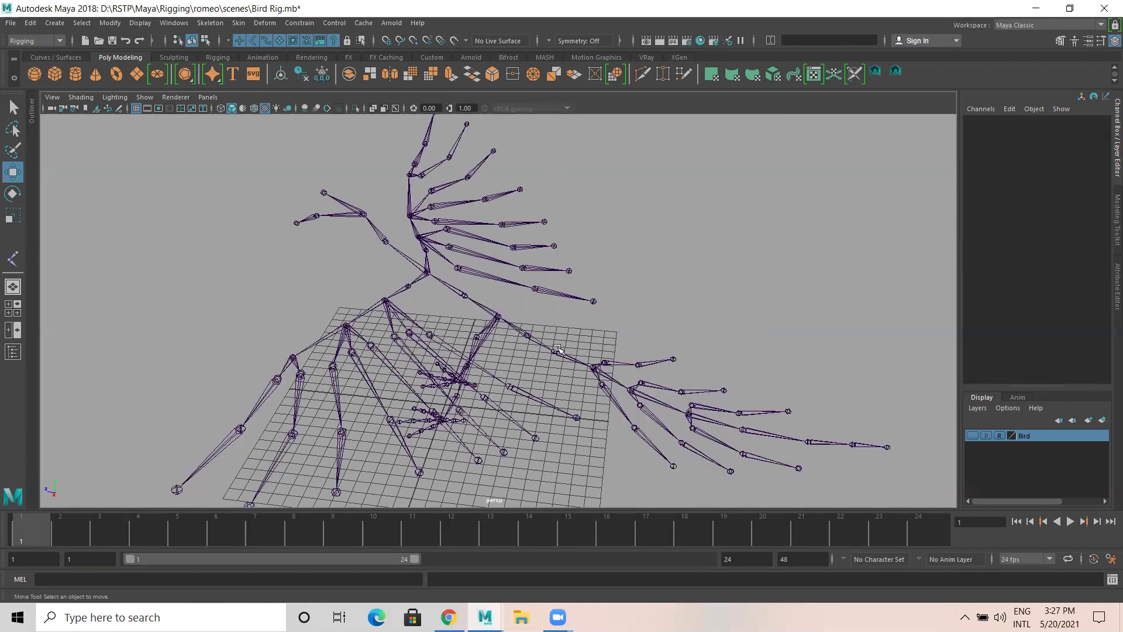
# Freeze the transformations of the entire joint hierarchy under COG and save the scene.
pyautogui.click(549, 349)
pyautogui.press('Up')
pyautogui.rightClick(659, 224)
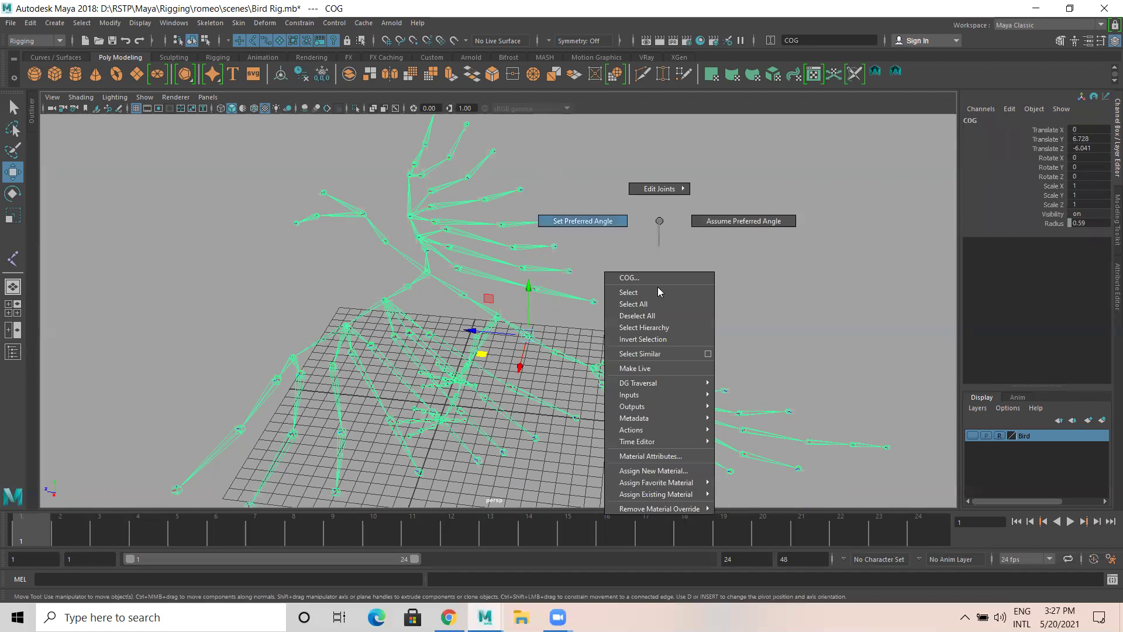
pyautogui.click(656, 327)
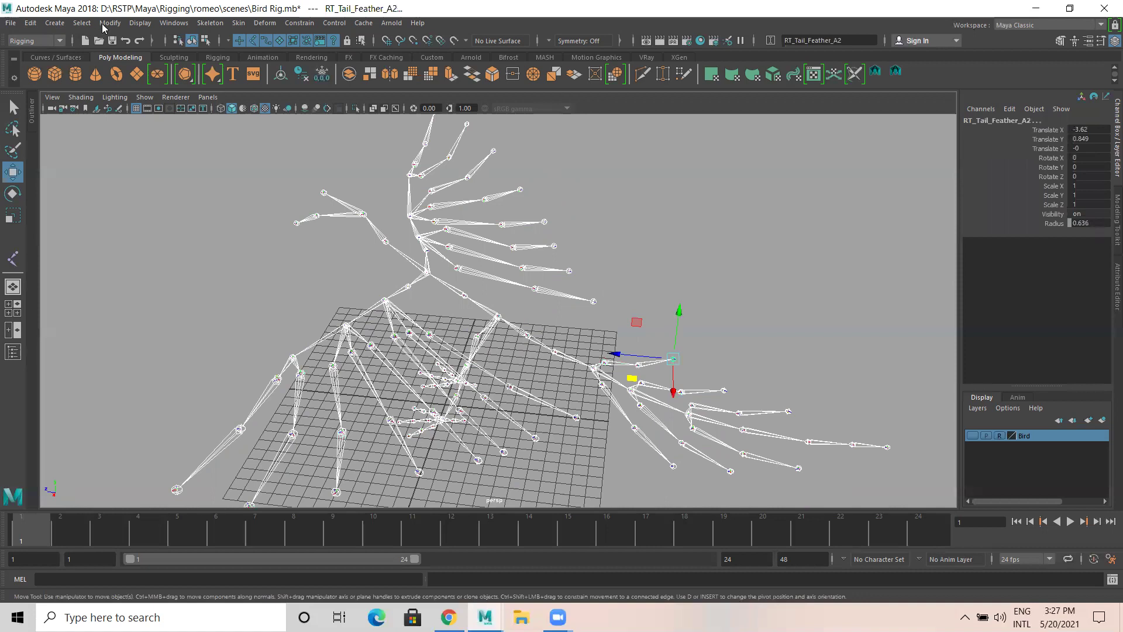
pyautogui.click(107, 23)
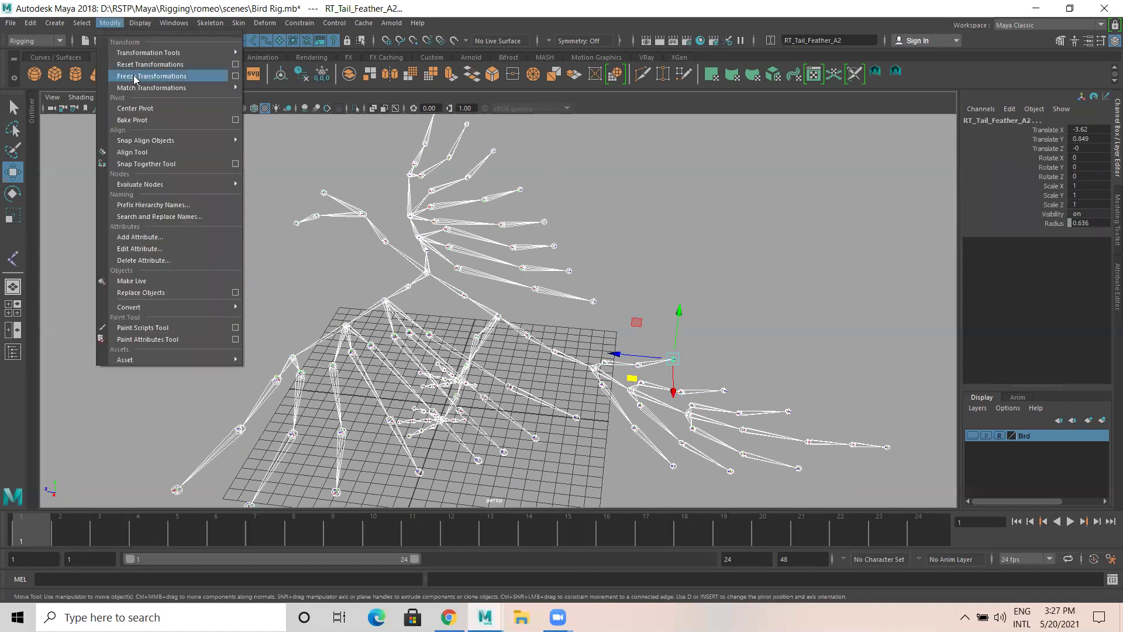
pyautogui.click(135, 77)
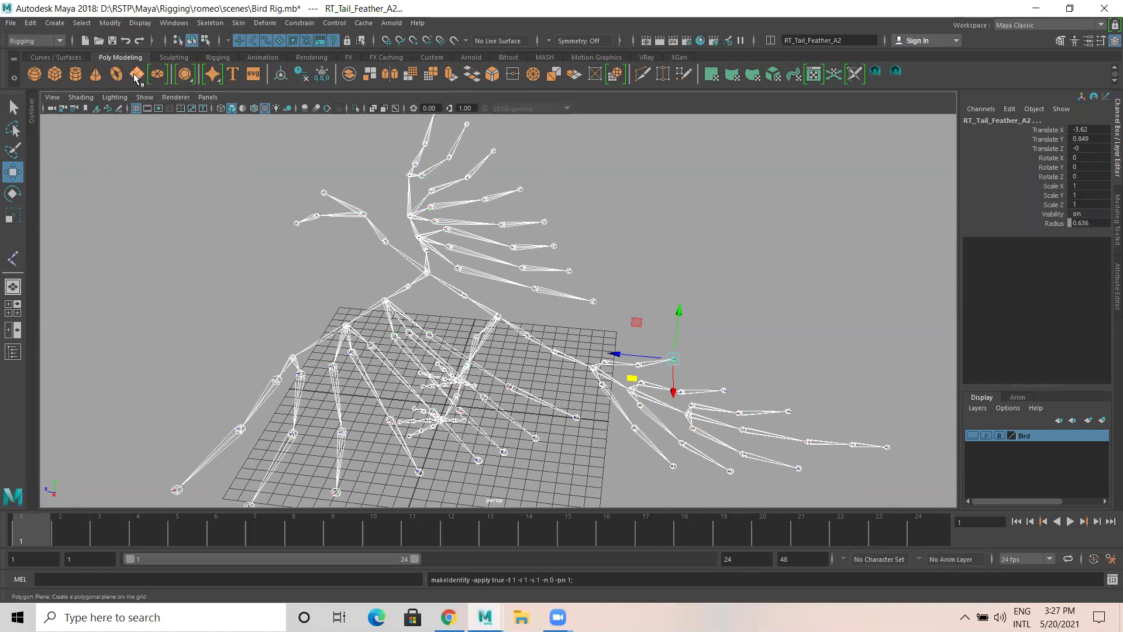
pyautogui.click(108, 157)
pyautogui.hotkey('ctrl', 's')
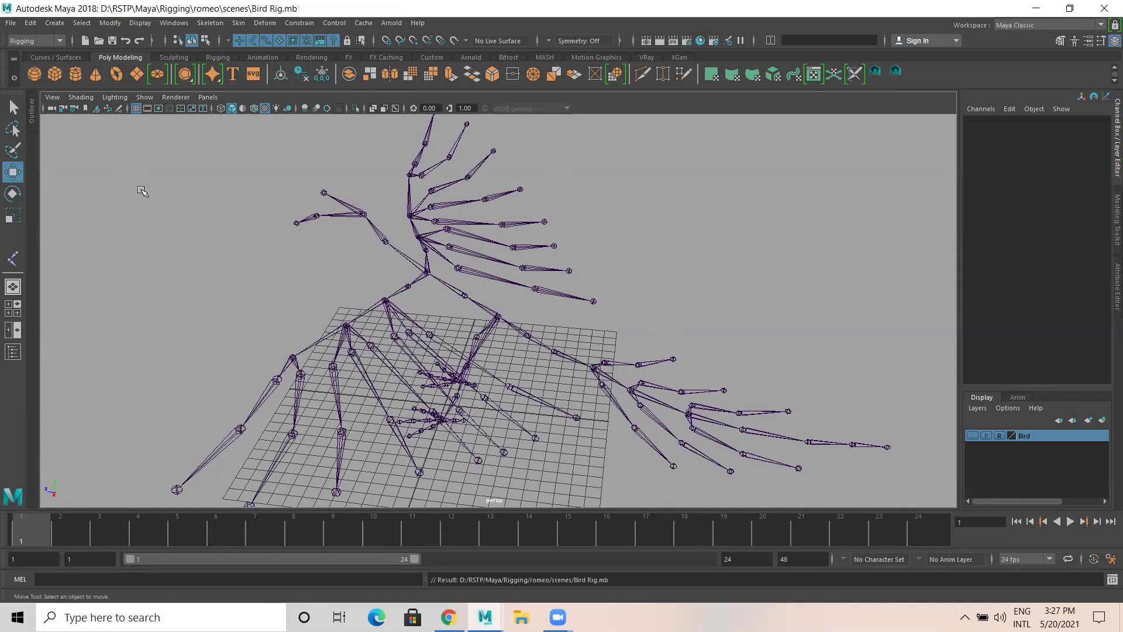
# Make the Bird layer visible and set its display type to template around the skeleton.
pyautogui.keyDown('alt'); pyautogui.moveTo(276, 312); pyautogui.dragTo(338, 282); pyautogui.keyUp('alt')
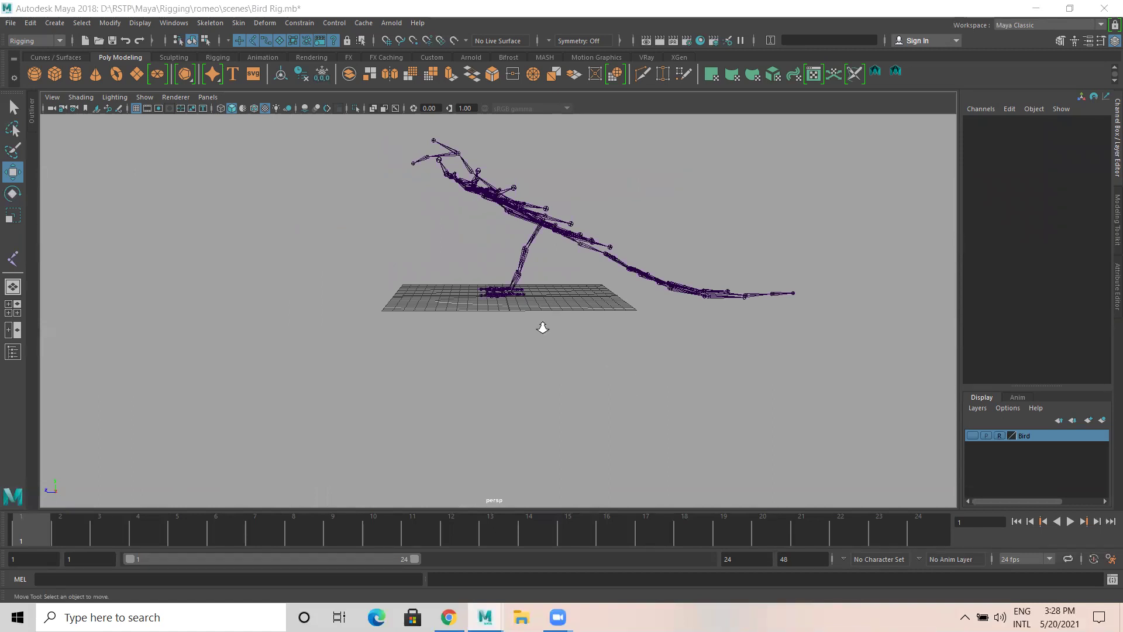
pyautogui.scroll(5, 910, 374)
pyautogui.keyDown('alt'); pyautogui.moveTo(578, 321); pyautogui.dragTo(453, 321); pyautogui.keyUp('alt')
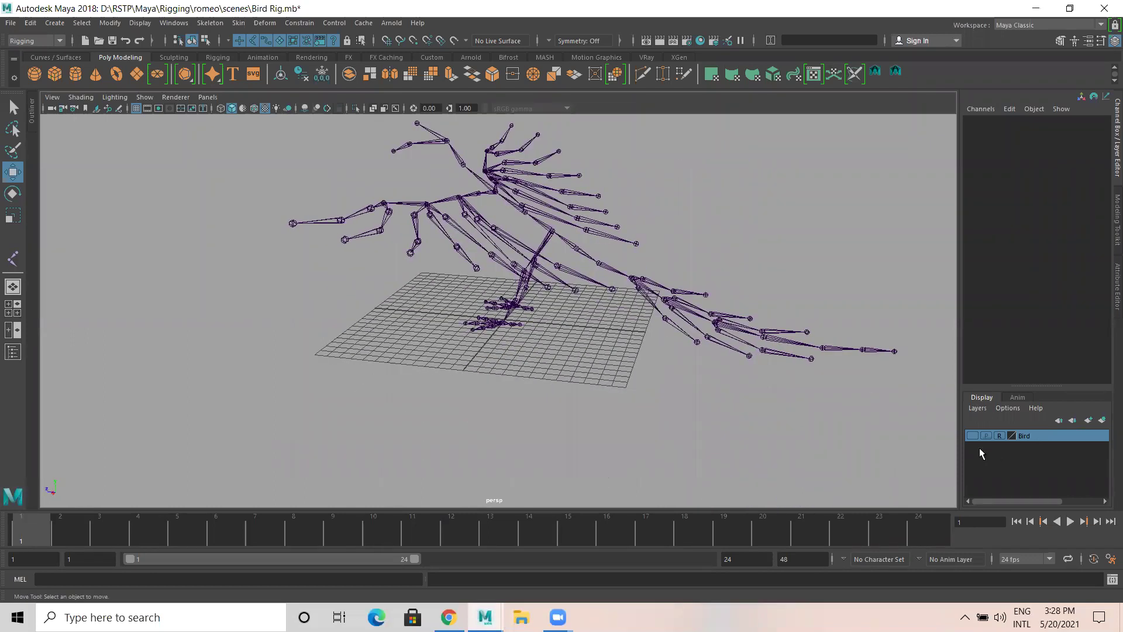
pyautogui.click(973, 435)
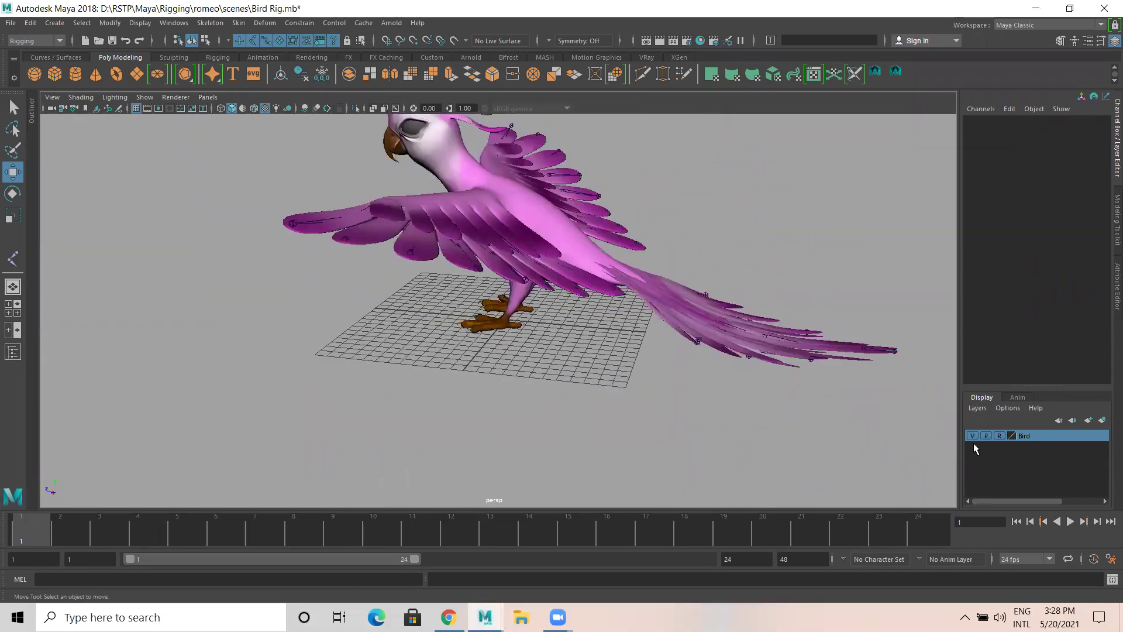
pyautogui.click(1000, 436)
pyautogui.keyDown('alt'); pyautogui.moveTo(768, 268); pyautogui.dragTo(748, 295); pyautogui.keyUp('alt')
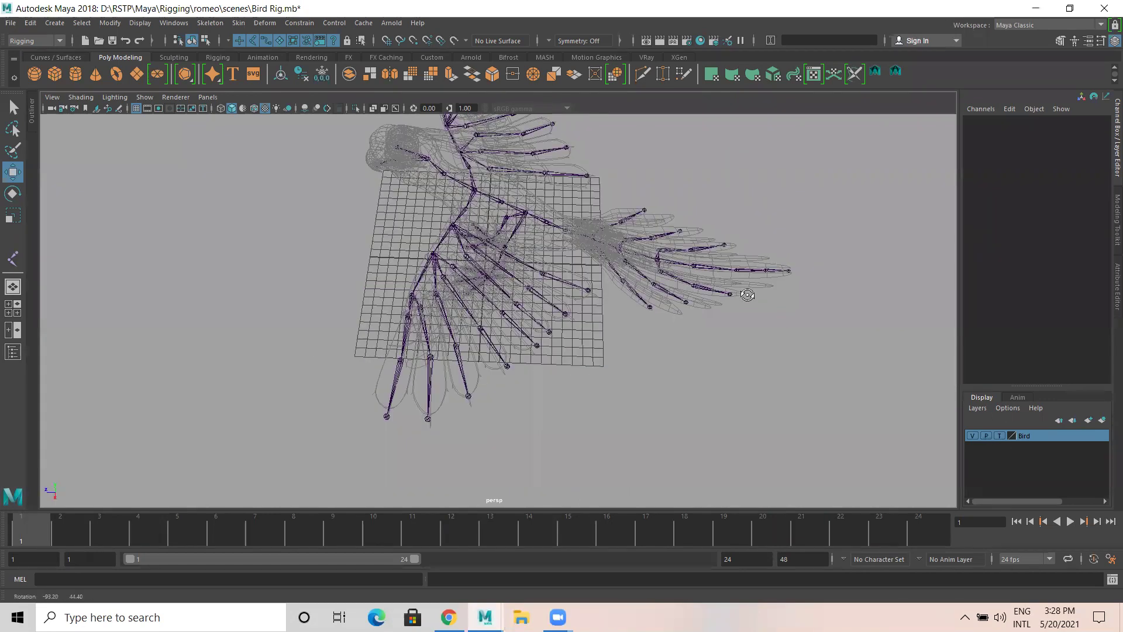
# Hide the Bird layer so that only the skeleton is displayed.
pyautogui.keyDown('alt'); pyautogui.moveTo(914, 402); pyautogui.dragTo(923, 427); pyautogui.keyUp('alt')
pyautogui.click(971, 436)
pyautogui.keyDown('alt'); pyautogui.moveTo(822, 390); pyautogui.dragTo(735, 260); pyautogui.keyUp('alt')
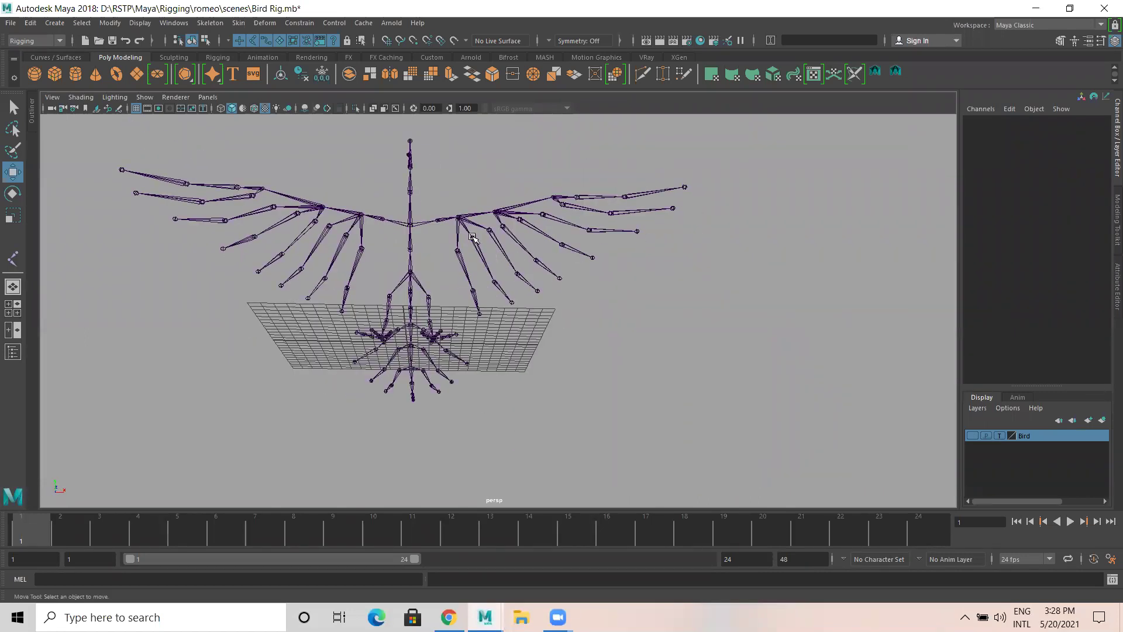
pyautogui.keyDown('alt'); pyautogui.moveTo(546, 289); pyautogui.dragTo(646, 351); pyautogui.keyUp('alt')
pyautogui.scroll(5, 604, 396)
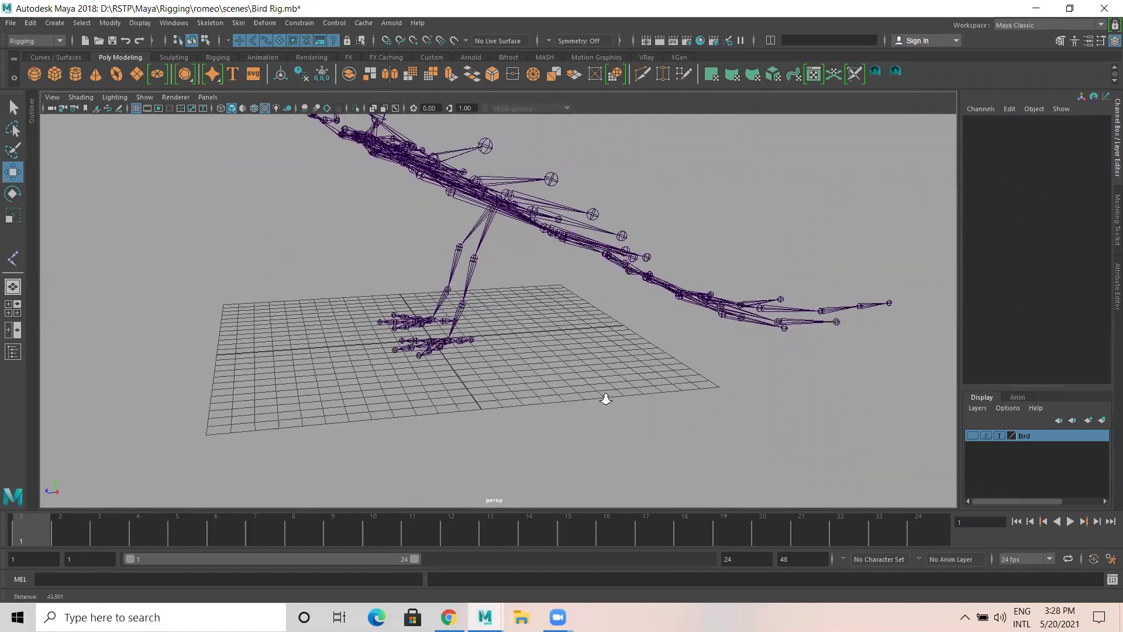
pyautogui.scroll(-3, 463, 321)
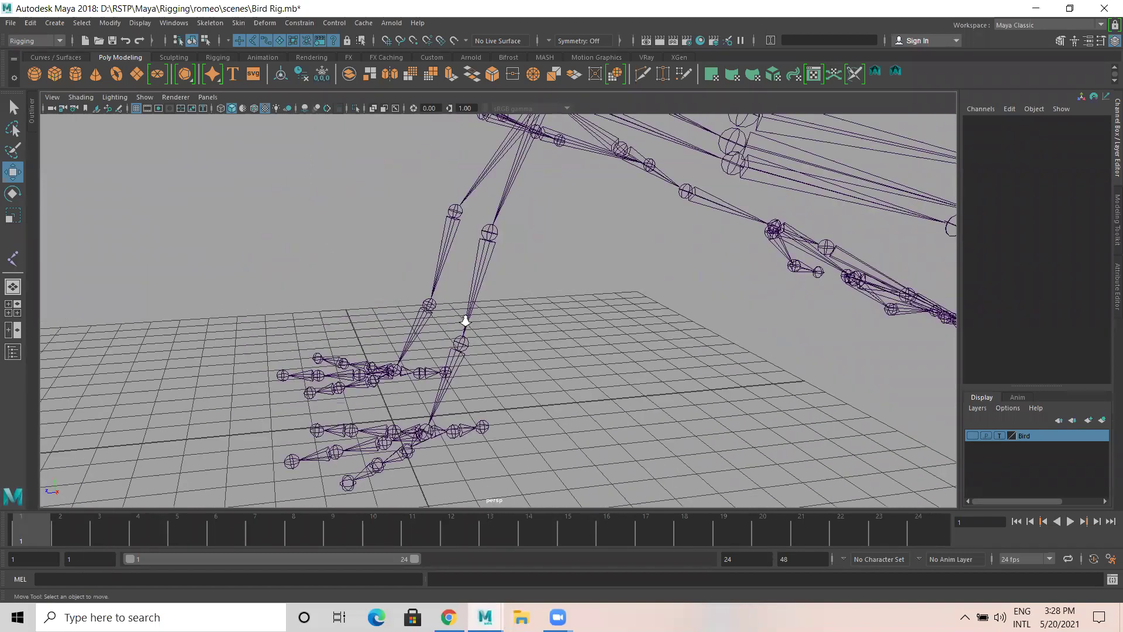
pyautogui.scroll(-3, 424, 291)
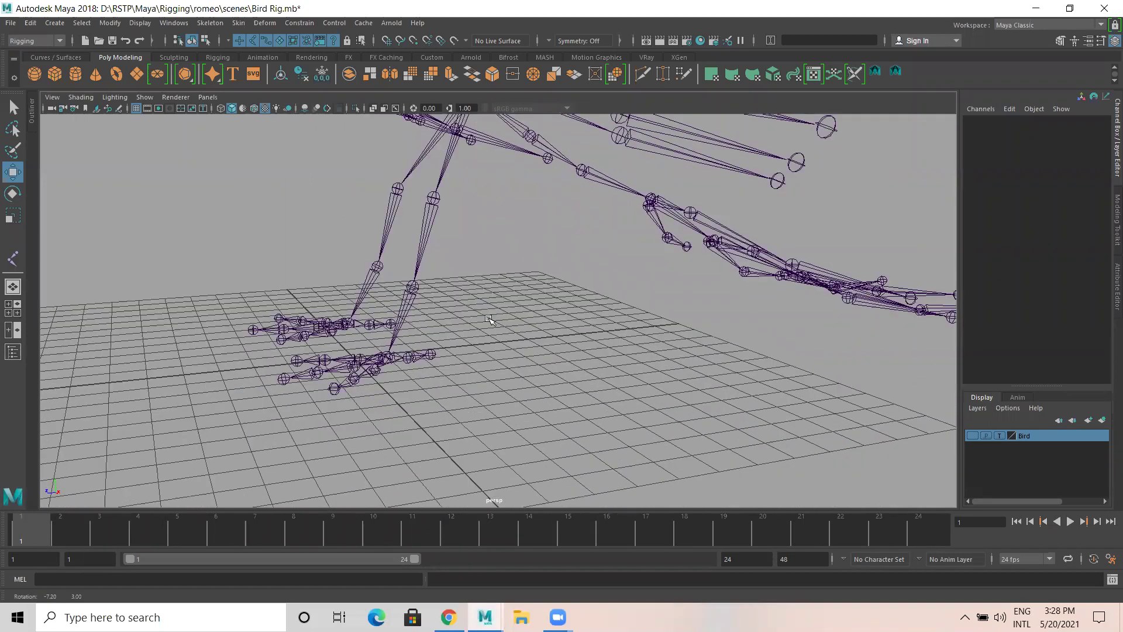
pyautogui.scroll(-1, 344, 217)
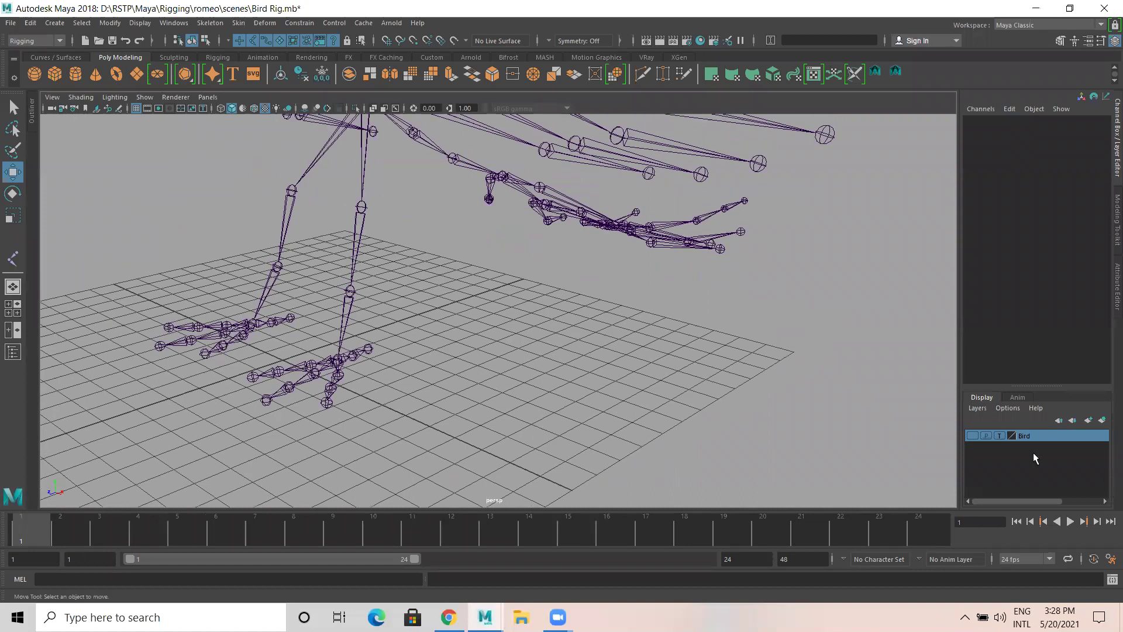
# Examine the left leg's joint chain by selecting LT_Thigh and Lt_Ball and viewing the foot joints up close.
pyautogui.click(361, 203)
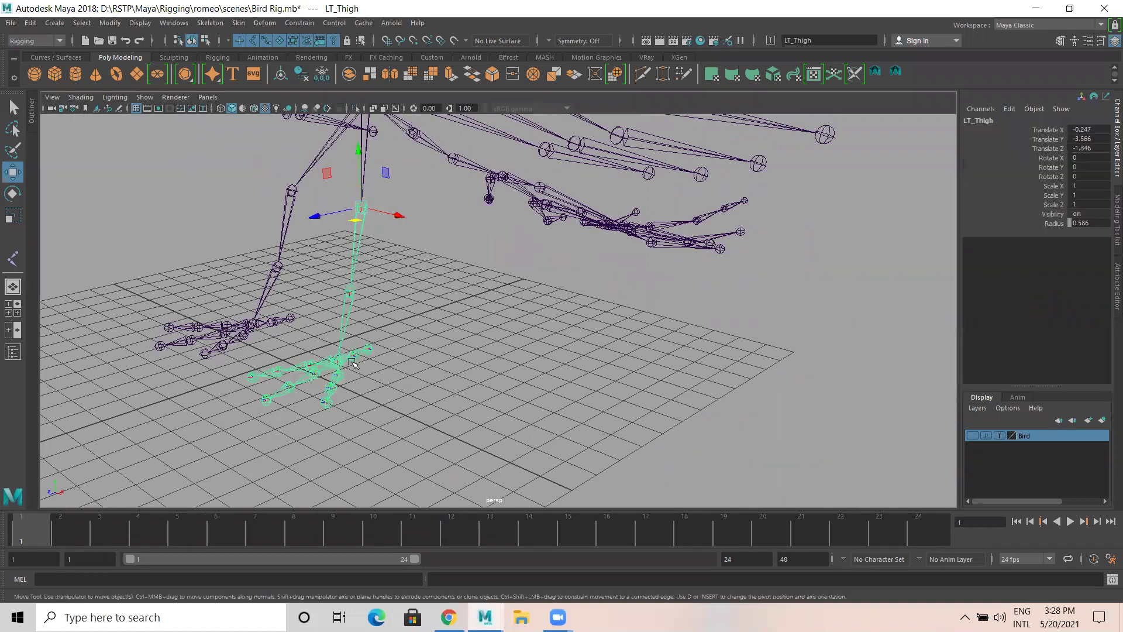
pyautogui.scroll(1, 386, 389)
pyautogui.scroll(1, 256, 387)
pyautogui.click(257, 386)
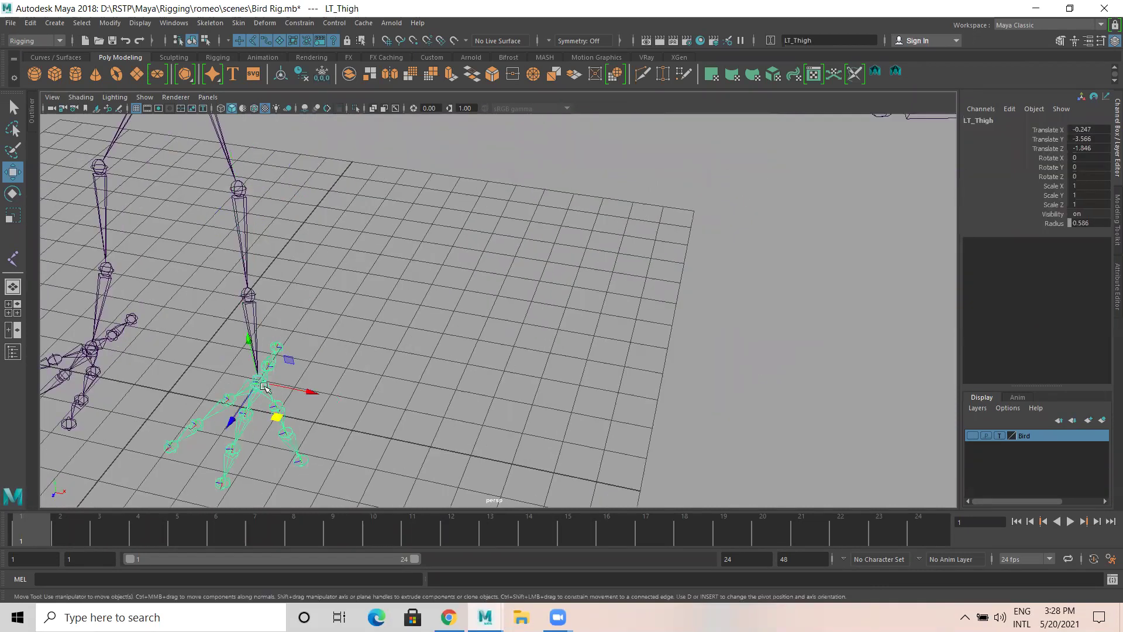
pyautogui.keyDown('alt'); pyautogui.moveTo(257, 386); pyautogui.dragTo(245, 351); pyautogui.keyUp('alt')
pyautogui.keyDown('alt'); pyautogui.moveTo(289, 394); pyautogui.dragTo(565, 393); pyautogui.keyUp('alt')
pyautogui.keyDown('alt'); pyautogui.moveTo(263, 311); pyautogui.dragTo(341, 151); pyautogui.keyUp('alt')
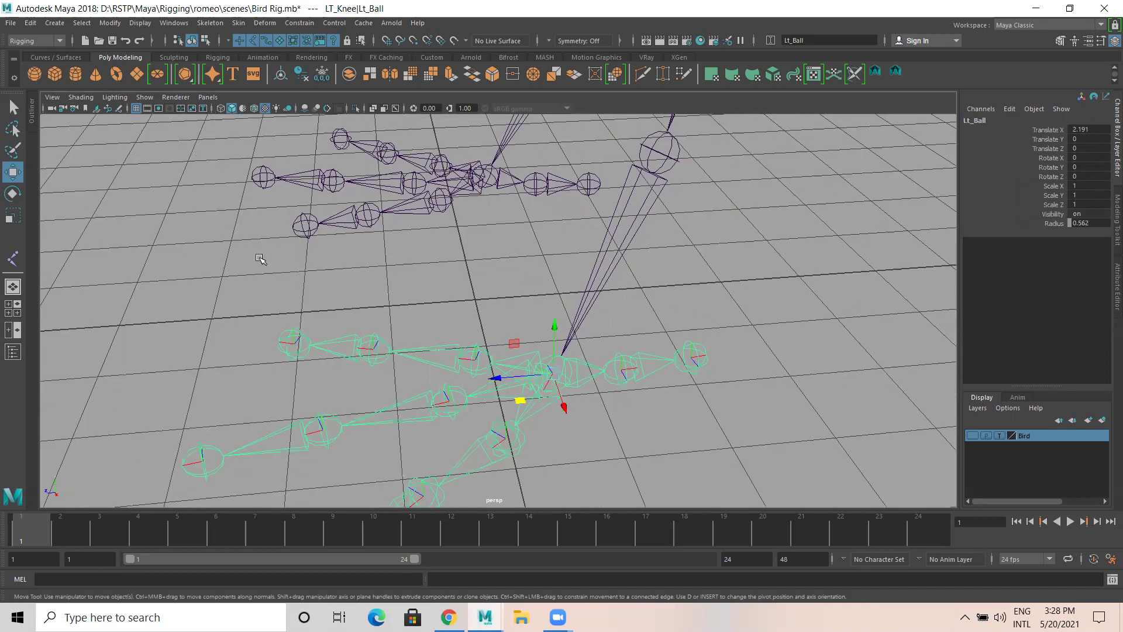
pyautogui.keyDown('alt'); pyautogui.moveTo(259, 258); pyautogui.dragTo(348, 318); pyautogui.keyUp('alt')
pyautogui.click(407, 364)
pyautogui.click(369, 303)
pyautogui.scroll(-3, 414, 354)
pyautogui.keyDown('alt'); pyautogui.moveTo(425, 341); pyautogui.dragTo(361, 40); pyautogui.keyUp('alt')
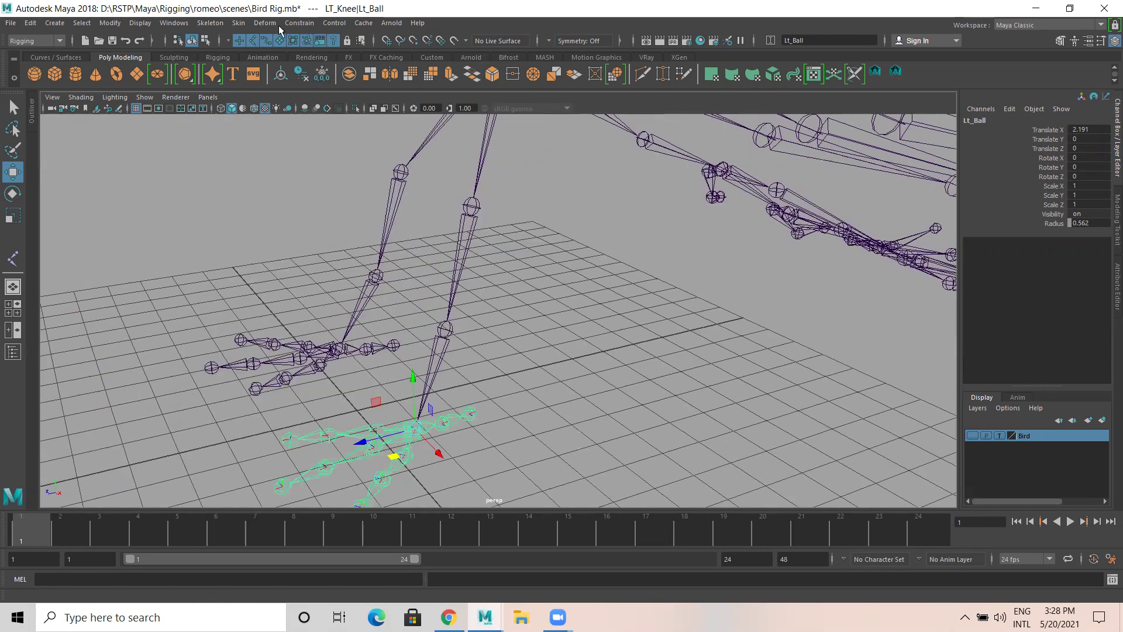
# Start the IK Handle tool with its options and set the current solver to Rotate-Plane Solver.
pyautogui.click(212, 24)
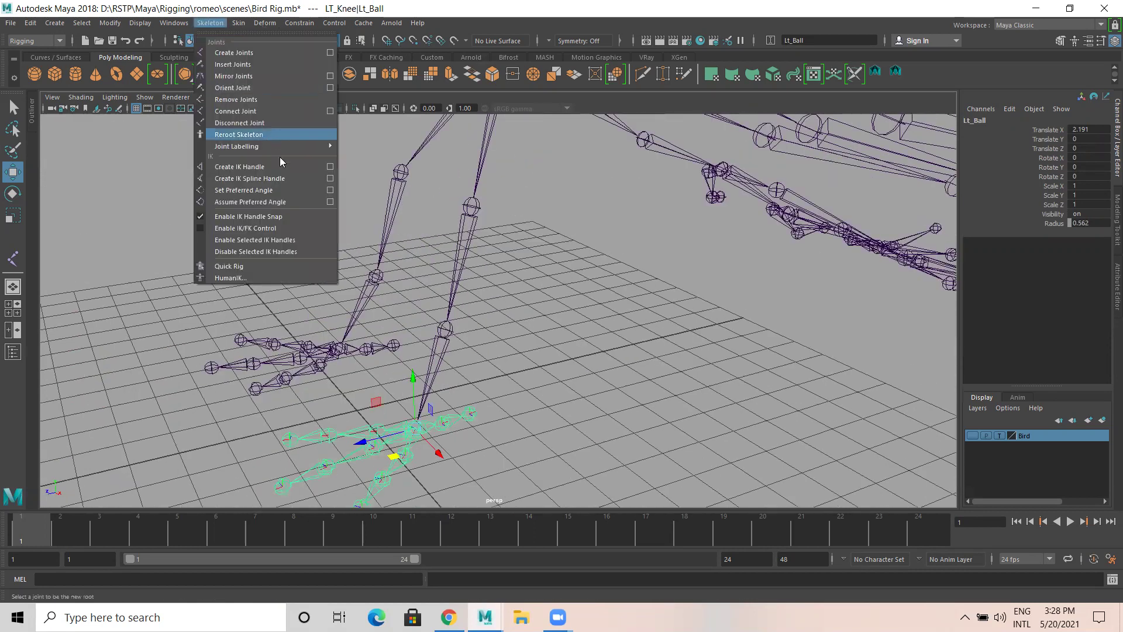
pyautogui.click(330, 169)
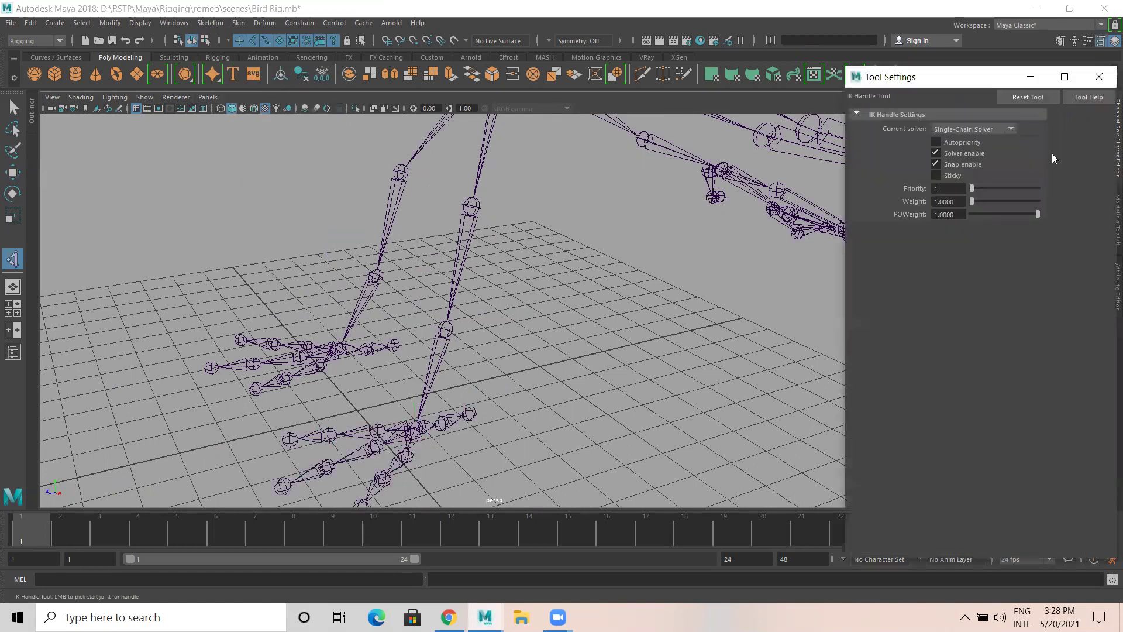
pyautogui.click(1011, 129)
pyautogui.click(966, 152)
# Create an IK handle on the left leg from the LT_Thigh joint to the Lt_Ball joint.
pyautogui.click(468, 205)
pyautogui.press('f')
pyautogui.scroll(2, 377, 338)
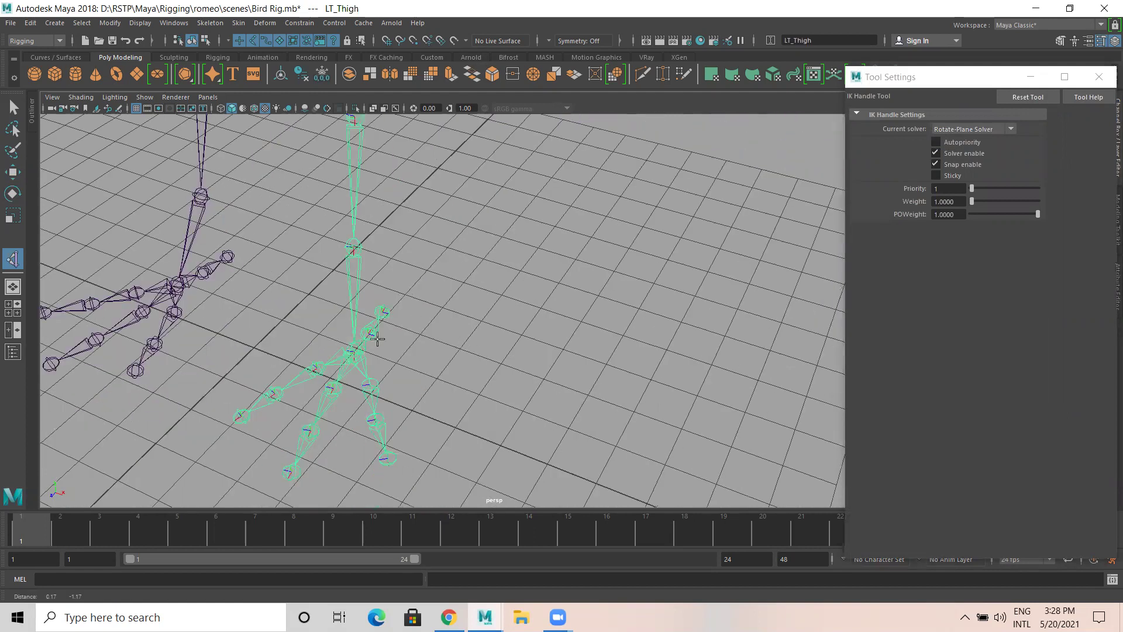
pyautogui.scroll(2, 323, 344)
pyautogui.click(322, 344)
pyautogui.press('w')
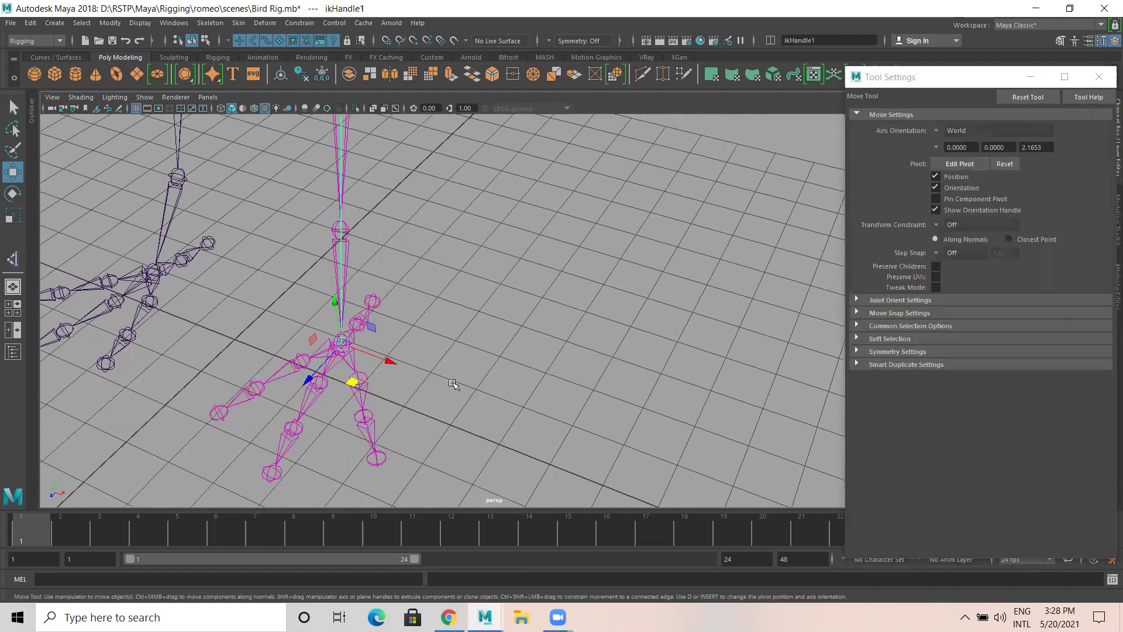
# Test the left leg's IK handle by moving the foot and undo the movement.
pyautogui.keyDown('alt'); pyautogui.moveTo(386, 320); pyautogui.dragTo(443, 342); pyautogui.keyUp('alt')
pyautogui.click(540, 343)
pyautogui.click(440, 331)
pyautogui.moveTo(440, 331); pyautogui.dragTo(471, 351, button='middle')
pyautogui.moveTo(470, 350)
pyautogui.keyDown('alt'); pyautogui.mouseDown()
pyautogui.moveTo(485, 342)
pyautogui.moveTo(475, 340)
pyautogui.mouseUp(); pyautogui.keyUp('alt')
pyautogui.moveTo(471, 311)
pyautogui.mouseDown(button='middle')
pyautogui.moveTo(440, 325)
pyautogui.moveTo(477, 303)
pyautogui.mouseUp(button='middle')
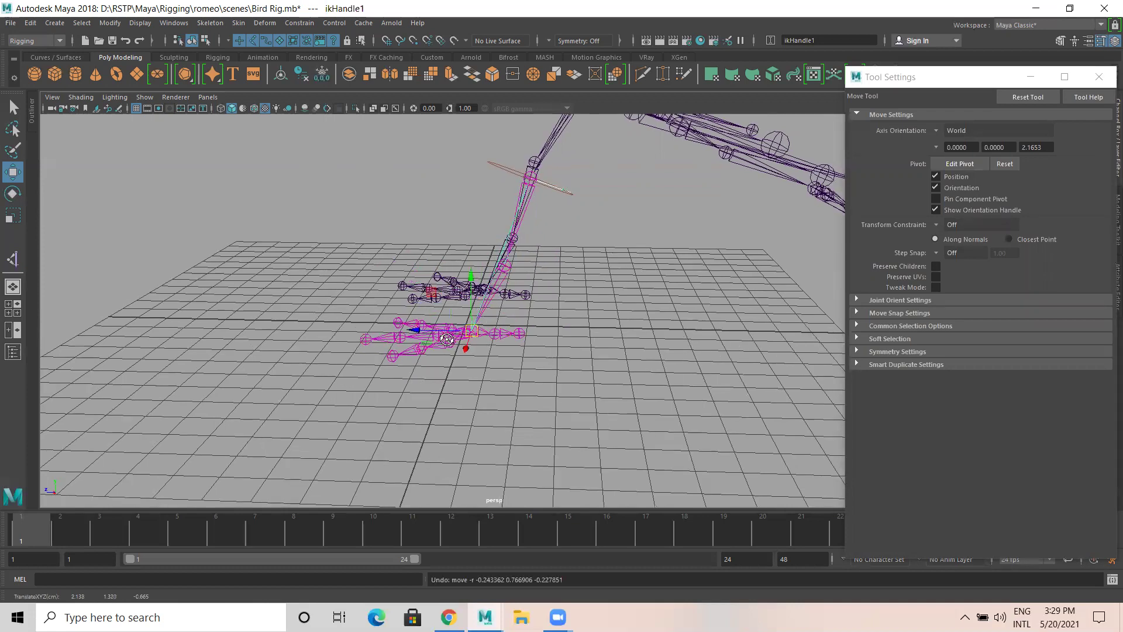
# Check the left leg from other angles, raise its IK handle to test the knee bend, and undo the moves.
pyautogui.keyDown('alt'); pyautogui.moveTo(475, 305); pyautogui.dragTo(594, 372); pyautogui.keyUp('alt')
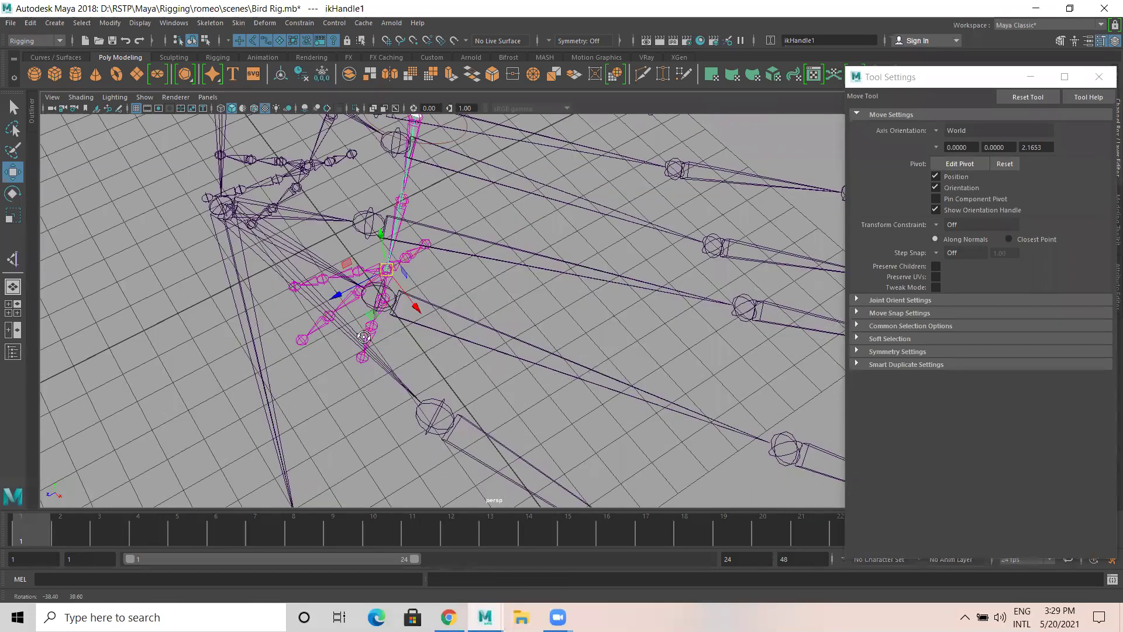
pyautogui.keyDown('alt'); pyautogui.moveTo(483, 353); pyautogui.dragTo(455, 356); pyautogui.keyUp('alt')
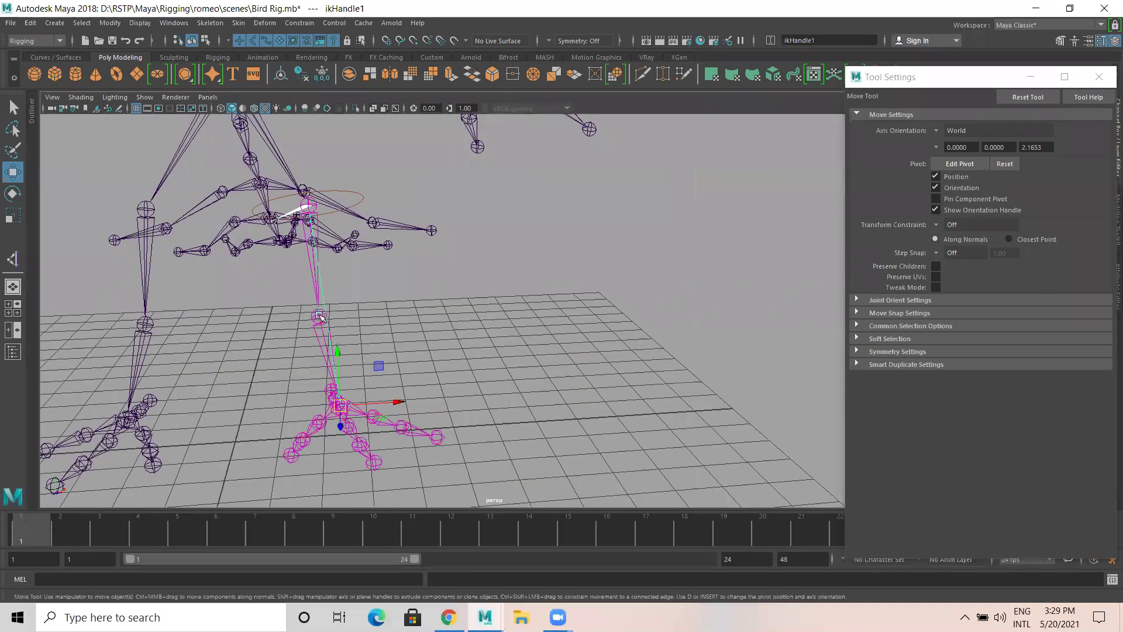
pyautogui.keyDown('alt'); pyautogui.moveTo(482, 391); pyautogui.dragTo(403, 386); pyautogui.keyUp('alt')
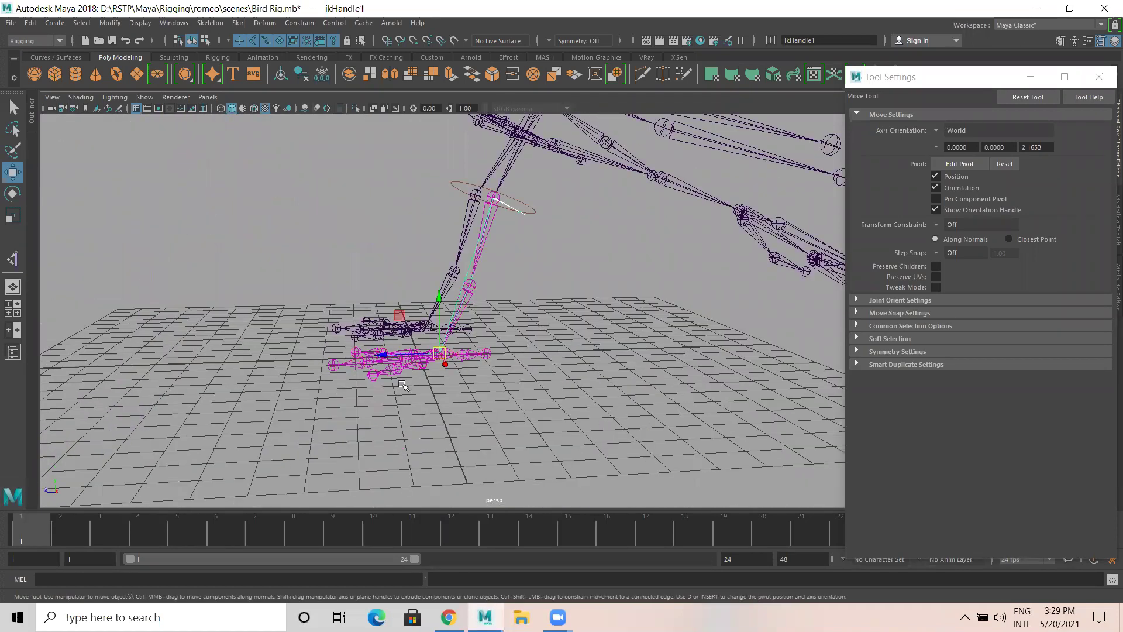
pyautogui.moveTo(436, 351); pyautogui.dragTo(430, 304)
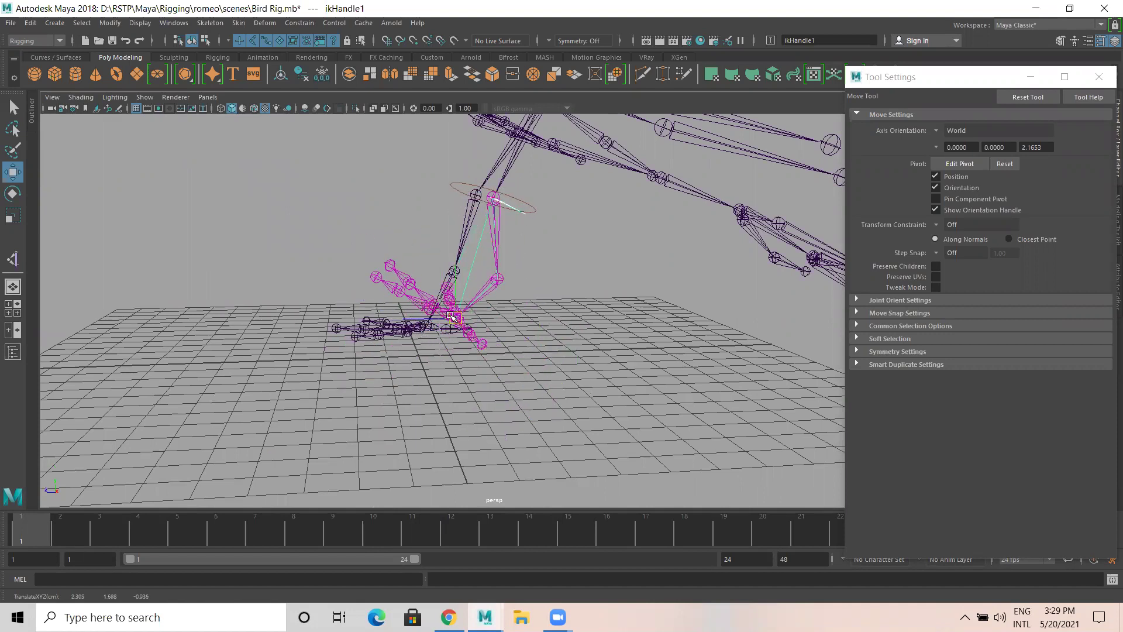
pyautogui.hotkey('ctrl', 'z')
pyautogui.hotkey('ctrl', 'z')
pyautogui.hotkey('ctrl', 'z')
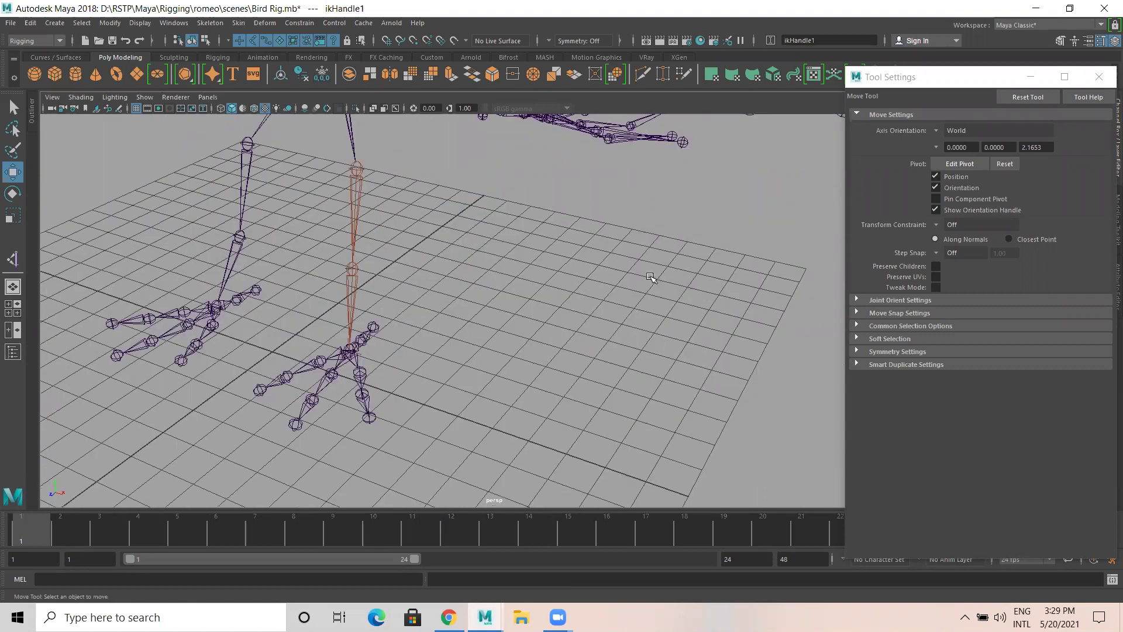
pyautogui.hotkey('ctrl', 'z')
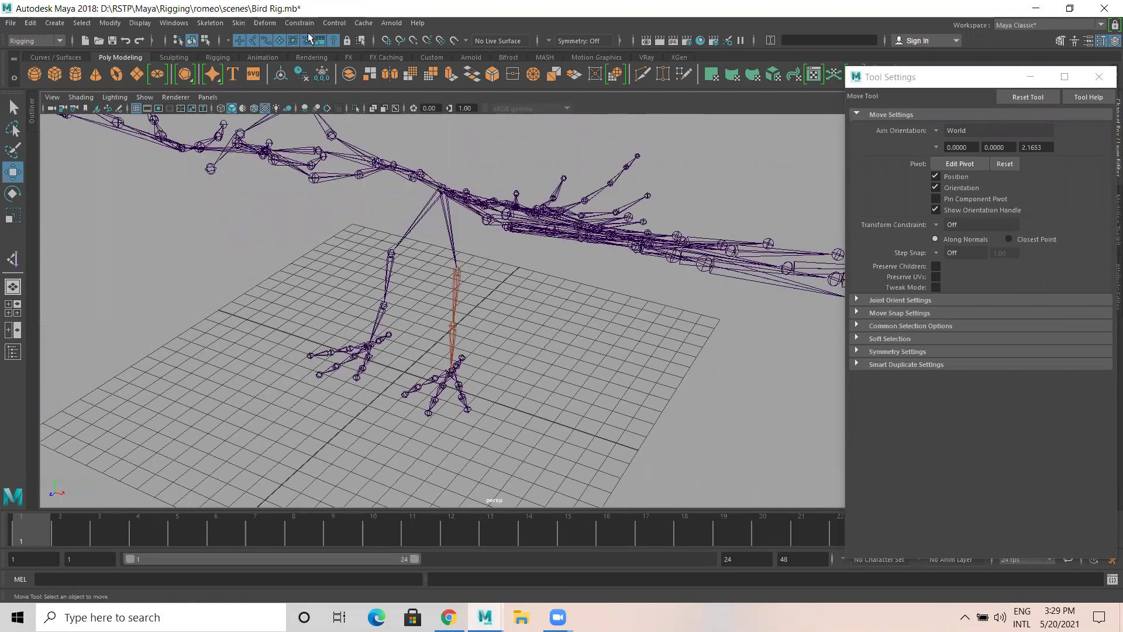
pyautogui.hotkey('ctrl', 'z')
# Create a rotate-plane IK handle on the right leg from RT_Thigh to the ball joint of the foot.
pyautogui.click(16, 262)
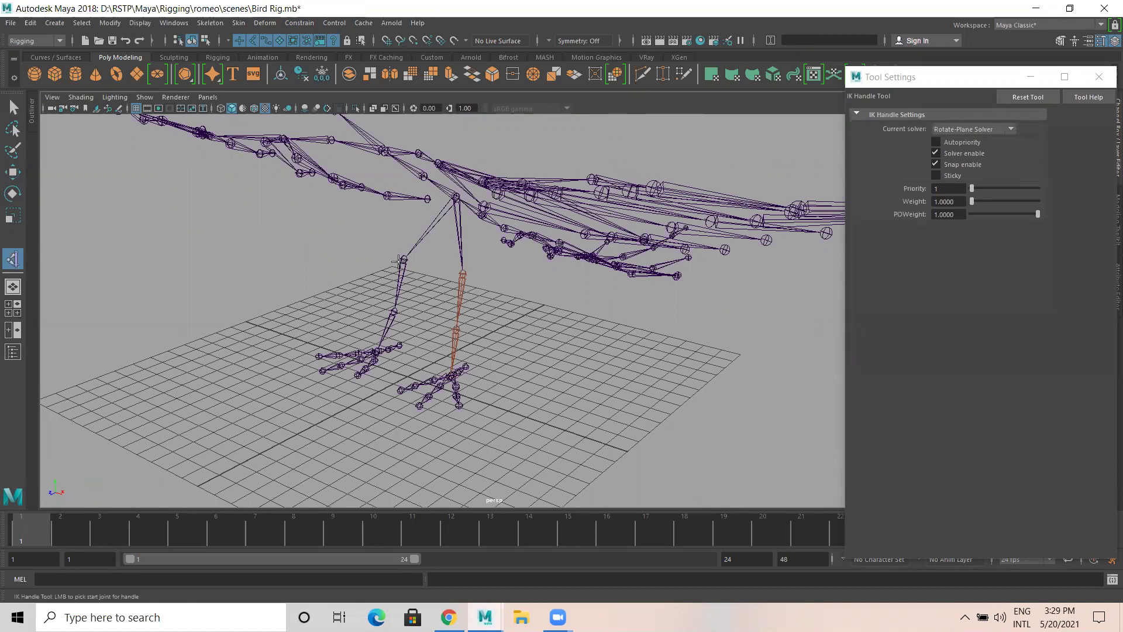
pyautogui.click(405, 259)
pyautogui.scroll(5, 319, 344)
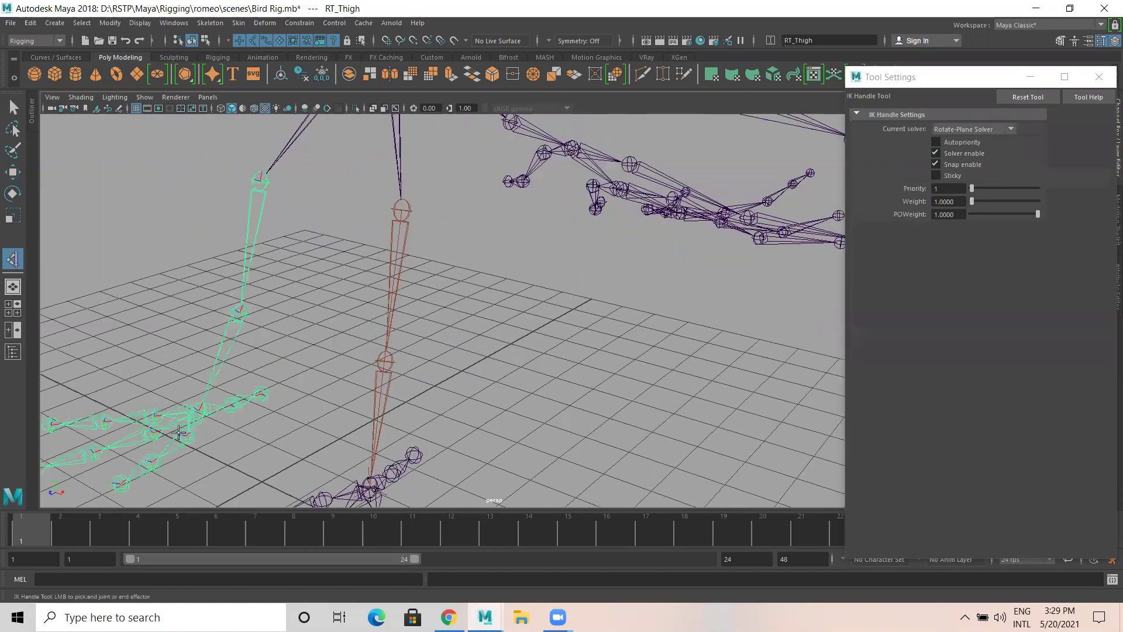
pyautogui.click(202, 410)
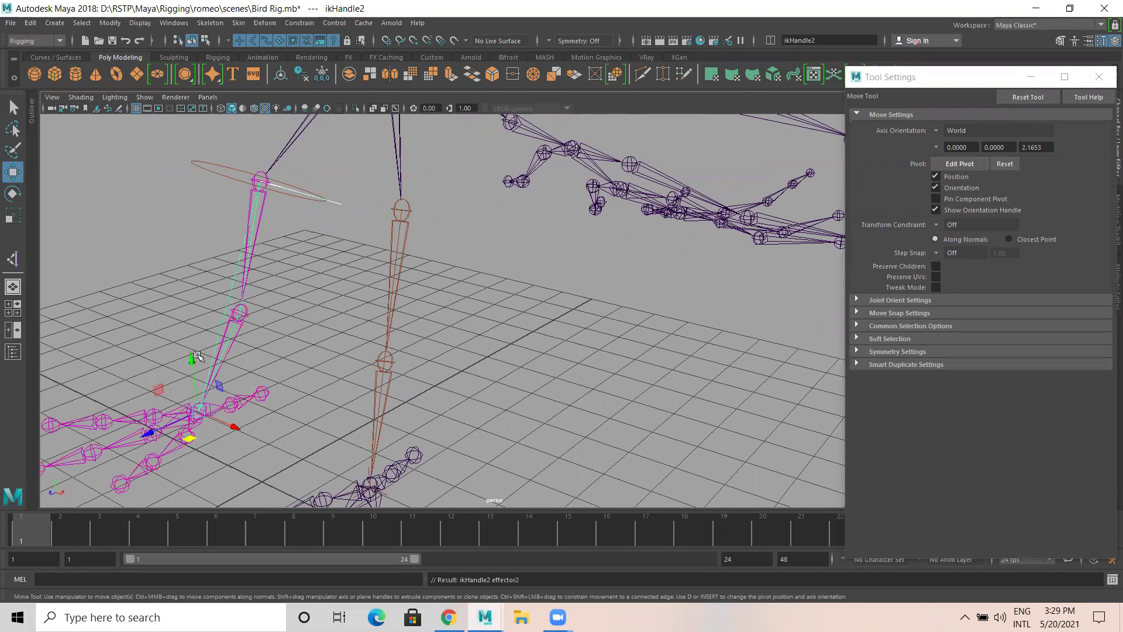
pyautogui.click(187, 272)
# Examine both legs' IK chains and the rest of the skeleton from several angles.
pyautogui.scroll(-3, 304, 374)
pyautogui.scroll(-3, 493, 362)
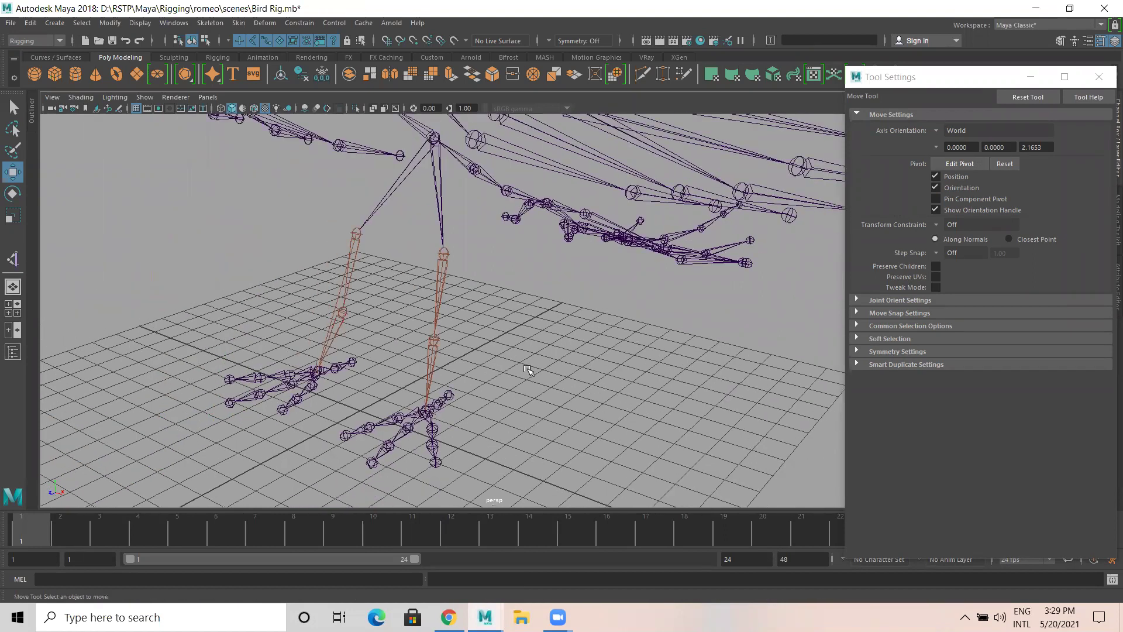
pyautogui.scroll(-3, 547, 370)
pyautogui.keyDown('alt'); pyautogui.moveTo(493, 310); pyautogui.dragTo(588, 317); pyautogui.keyUp('alt')
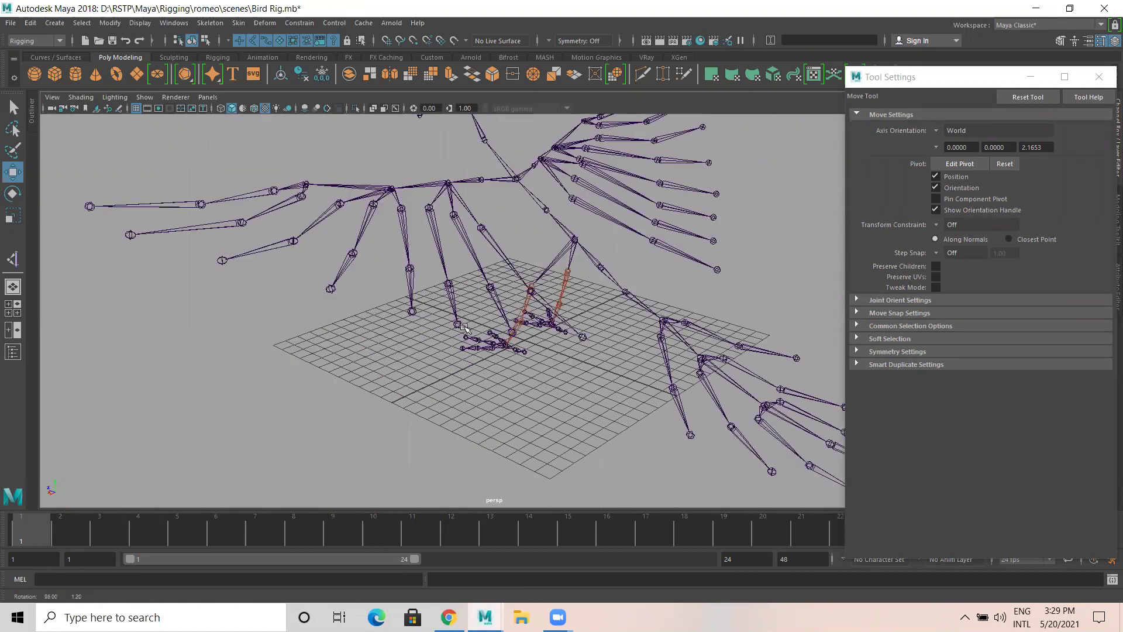
pyautogui.scroll(-3, 394, 270)
pyautogui.keyDown('alt'); pyautogui.moveTo(450, 263); pyautogui.dragTo(674, 344); pyautogui.keyUp('alt')
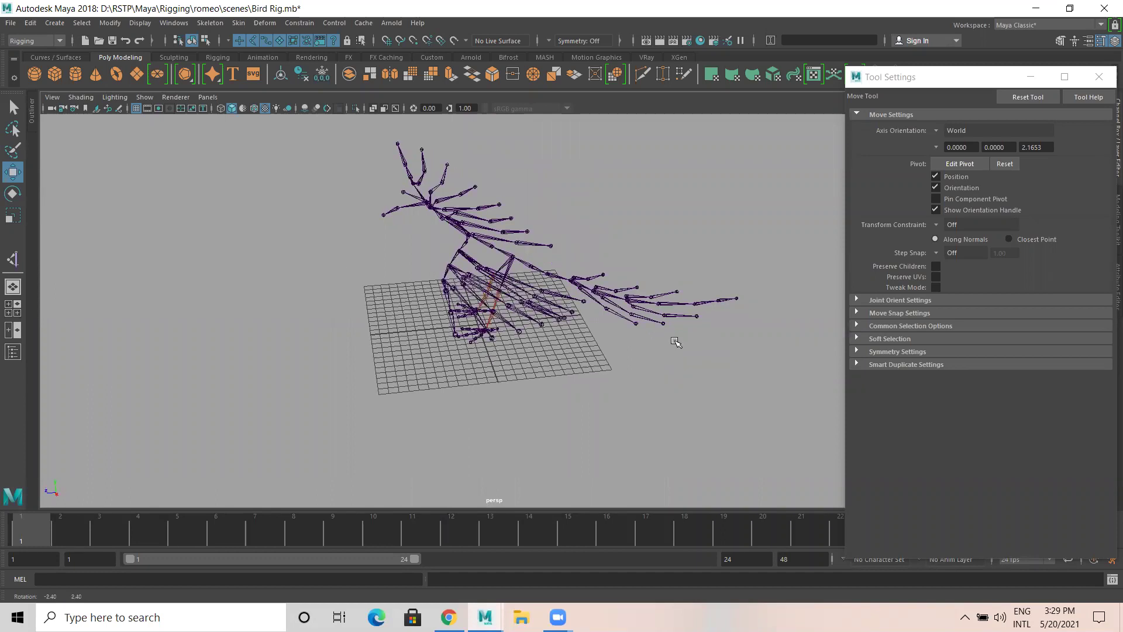
pyautogui.scroll(5, 350, 411)
pyautogui.scroll(-2, 388, 316)
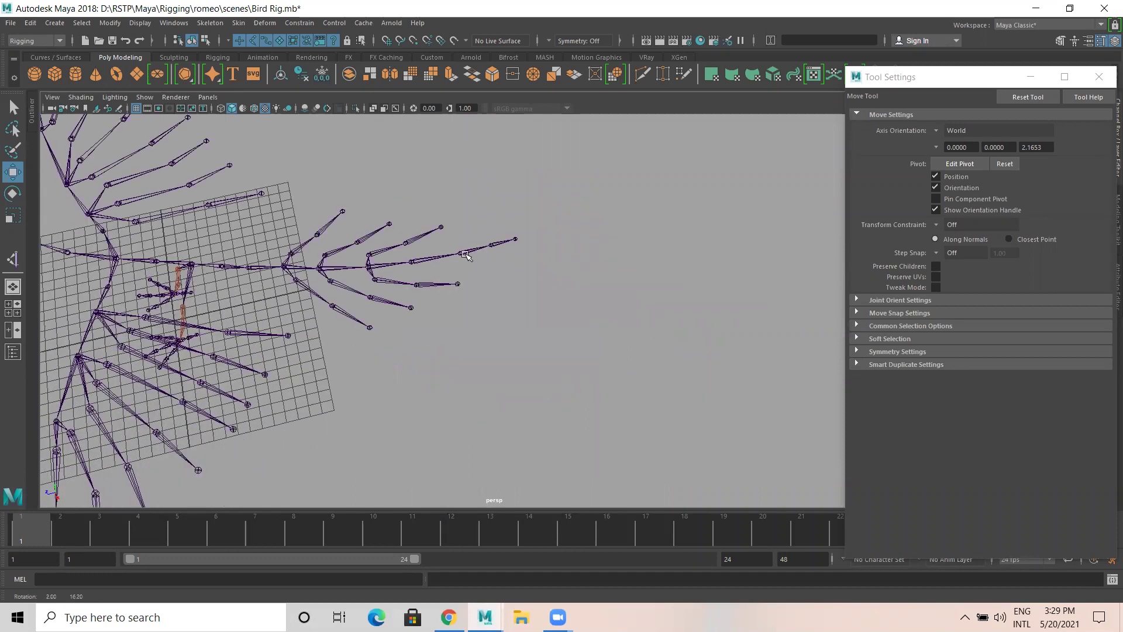
# Test curling the tail by rotating the central tail joints together about 14 degrees in Z, and undo the rotation.
pyautogui.click(518, 248)
pyautogui.click(520, 251)
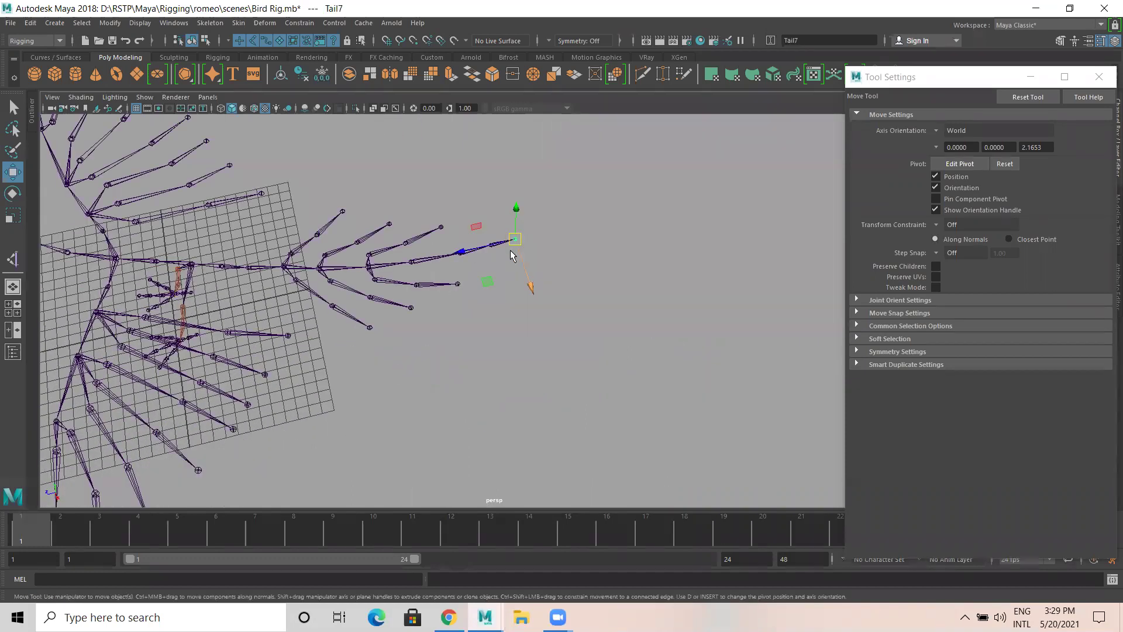
pyautogui.press('q')
pyautogui.click(490, 245)
pyautogui.click(401, 262)
pyautogui.click(365, 270)
pyautogui.click(316, 271)
pyautogui.click(282, 269)
pyautogui.click(250, 270)
pyautogui.press('e')
pyautogui.moveTo(283, 244); pyautogui.dragTo(247, 228)
pyautogui.hotkey('ctrl', 'z')
pyautogui.hotkey('ctrl', 'z')
pyautogui.hotkey('ctrl', 'z')
pyautogui.hotkey('ctrl', 'z')
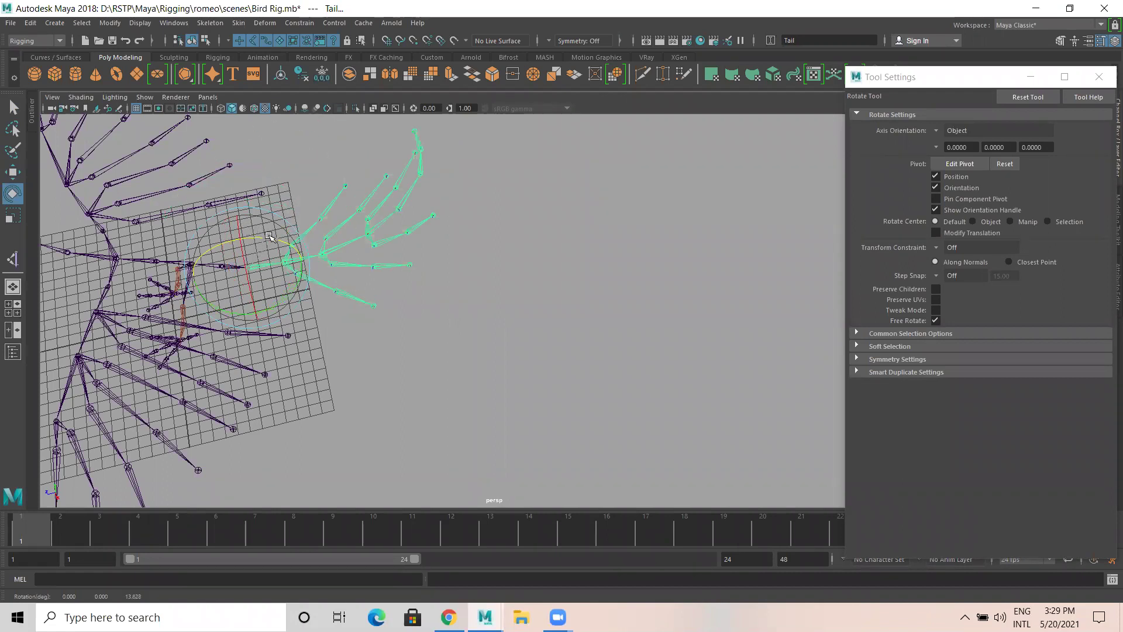
pyautogui.press('w')
pyautogui.click(534, 313)
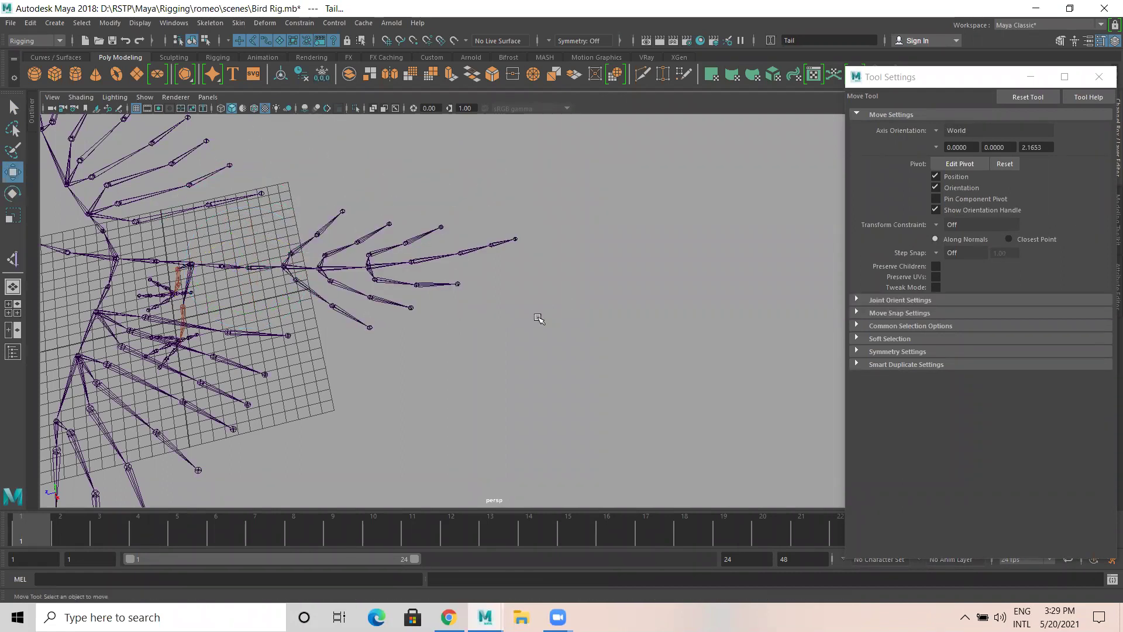
# Close the Tool Settings window.
pyautogui.keyDown('alt'); pyautogui.moveTo(534, 313); pyautogui.dragTo(100, 300, button='right'); pyautogui.keyUp('alt')
pyautogui.keyDown('alt'); pyautogui.moveTo(100, 301); pyautogui.dragTo(175, 269); pyautogui.keyUp('alt')
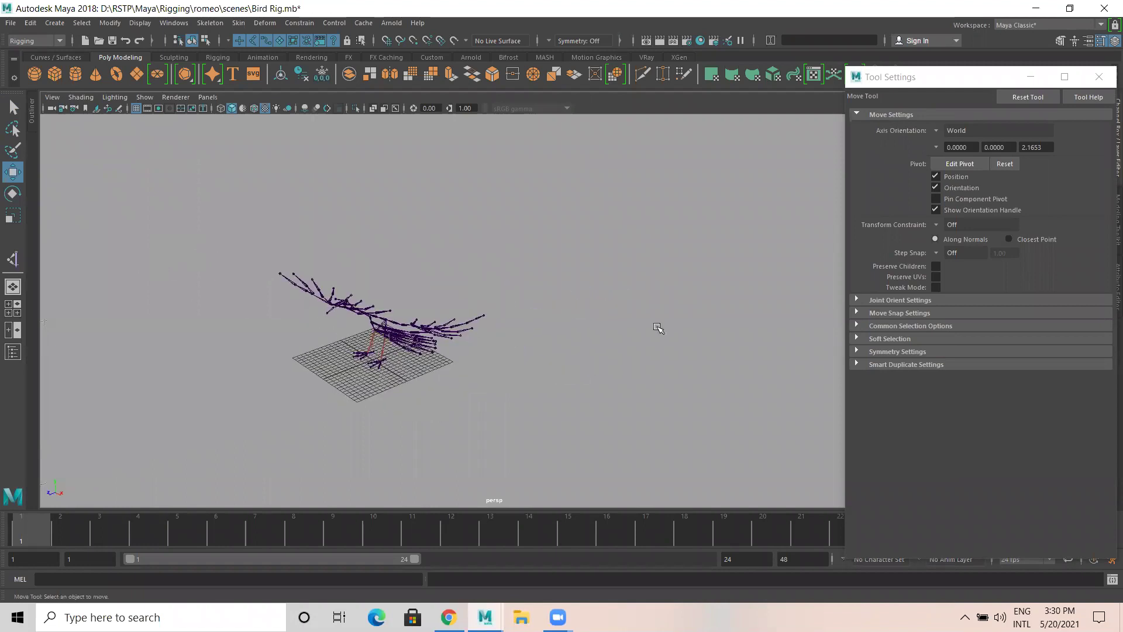
pyautogui.click(1098, 77)
# Review the wings, spine, legs and tail of the complete skeleton from the side, behind and above.
pyautogui.keyDown('alt'); pyautogui.moveTo(611, 347); pyautogui.dragTo(476, 248); pyautogui.keyUp('alt')
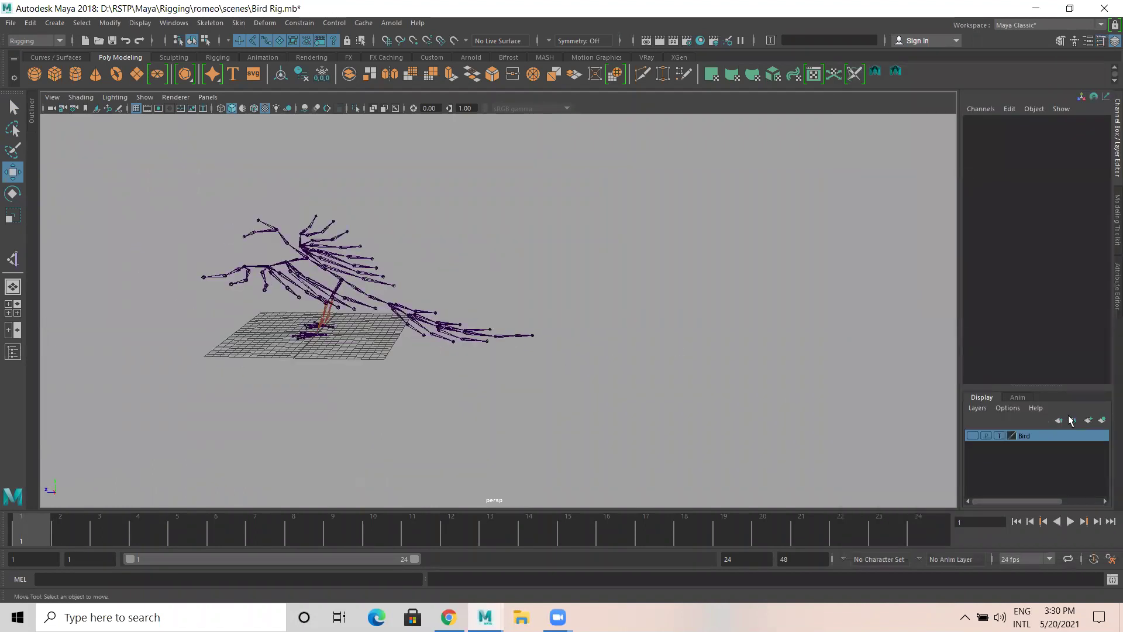
pyautogui.keyDown('alt'); pyautogui.moveTo(275, 241); pyautogui.dragTo(500, 308); pyautogui.keyUp('alt')
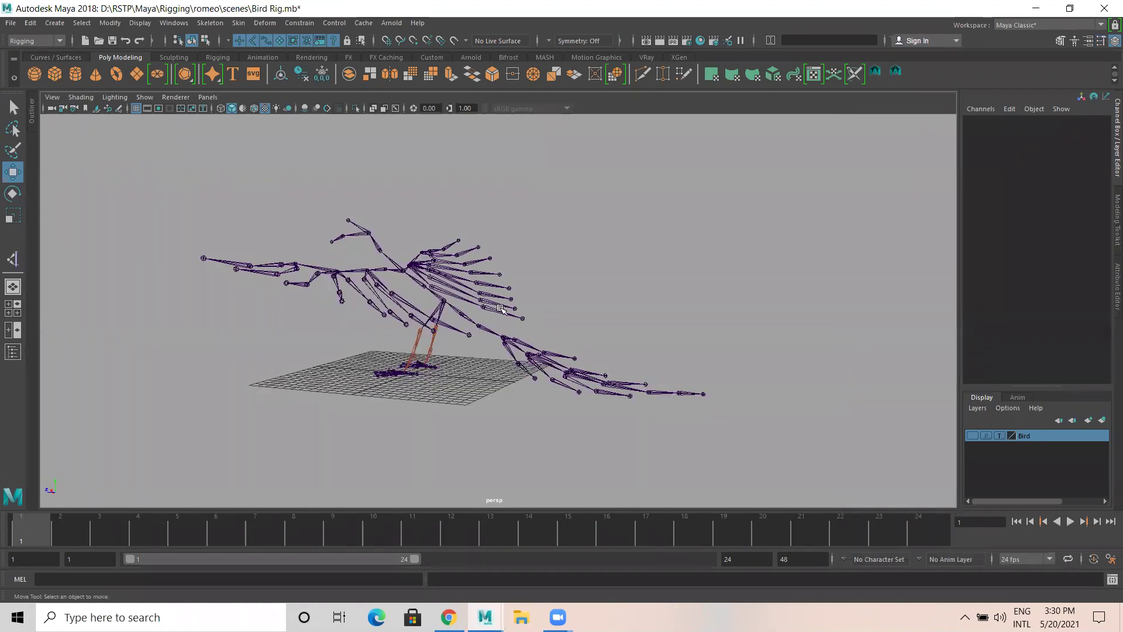
pyautogui.keyDown('alt'); pyautogui.moveTo(422, 270); pyautogui.dragTo(500, 291); pyautogui.keyUp('alt')
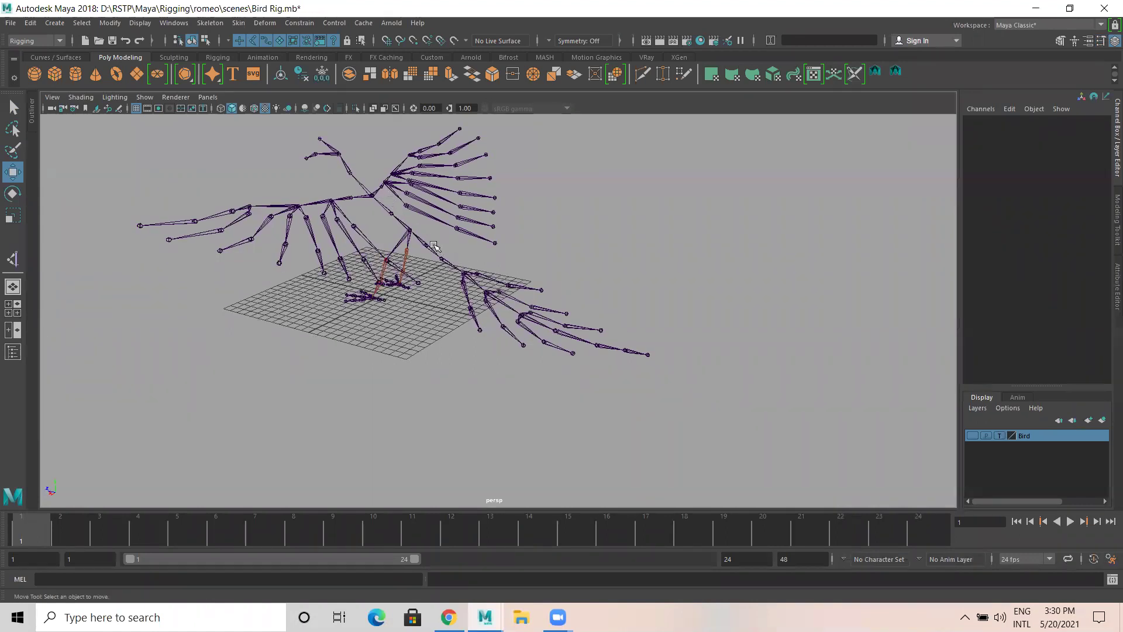
pyautogui.keyDown('alt'); pyautogui.moveTo(594, 297); pyautogui.dragTo(492, 291); pyautogui.keyUp('alt')
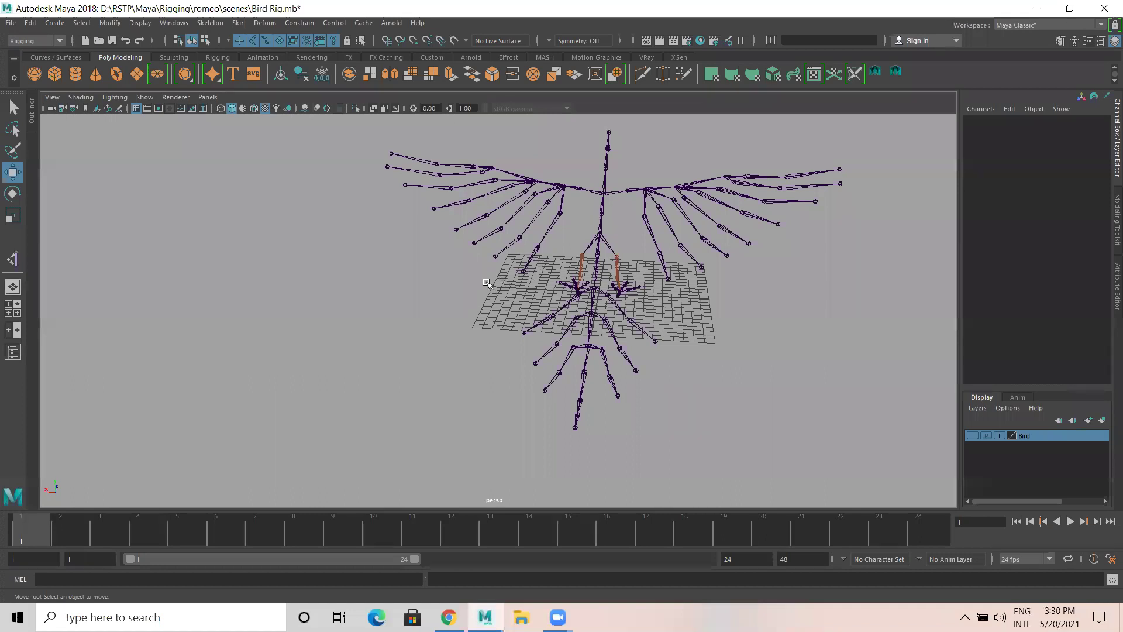
pyautogui.keyDown('alt'); pyautogui.moveTo(402, 300); pyautogui.dragTo(508, 300); pyautogui.keyUp('alt')
pyautogui.keyDown('alt'); pyautogui.moveTo(363, 267); pyautogui.dragTo(528, 344); pyautogui.keyUp('alt')
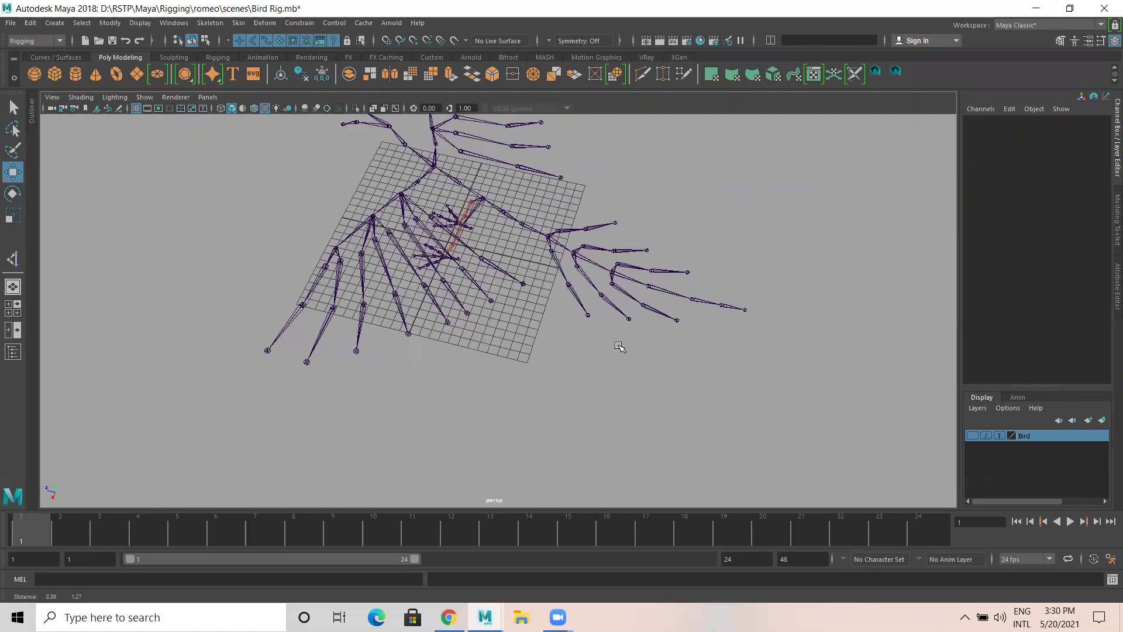
pyautogui.keyDown('alt'); pyautogui.moveTo(619, 346); pyautogui.dragTo(522, 296); pyautogui.keyUp('alt')
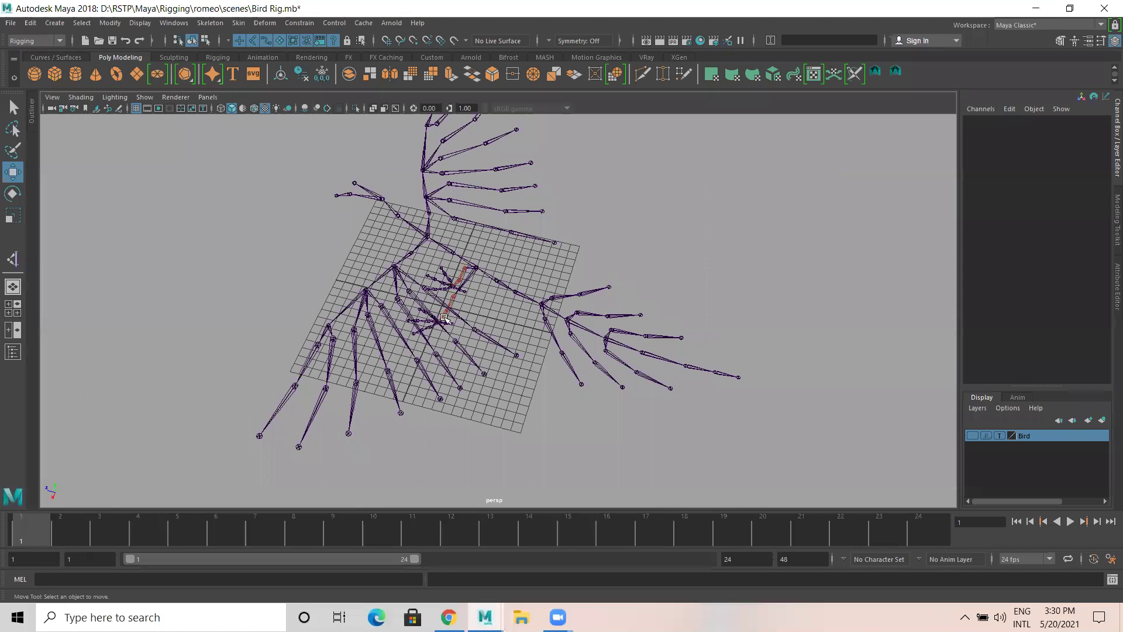
pyautogui.keyDown('alt'); pyautogui.moveTo(401, 300); pyautogui.dragTo(362, 271); pyautogui.keyUp('alt')
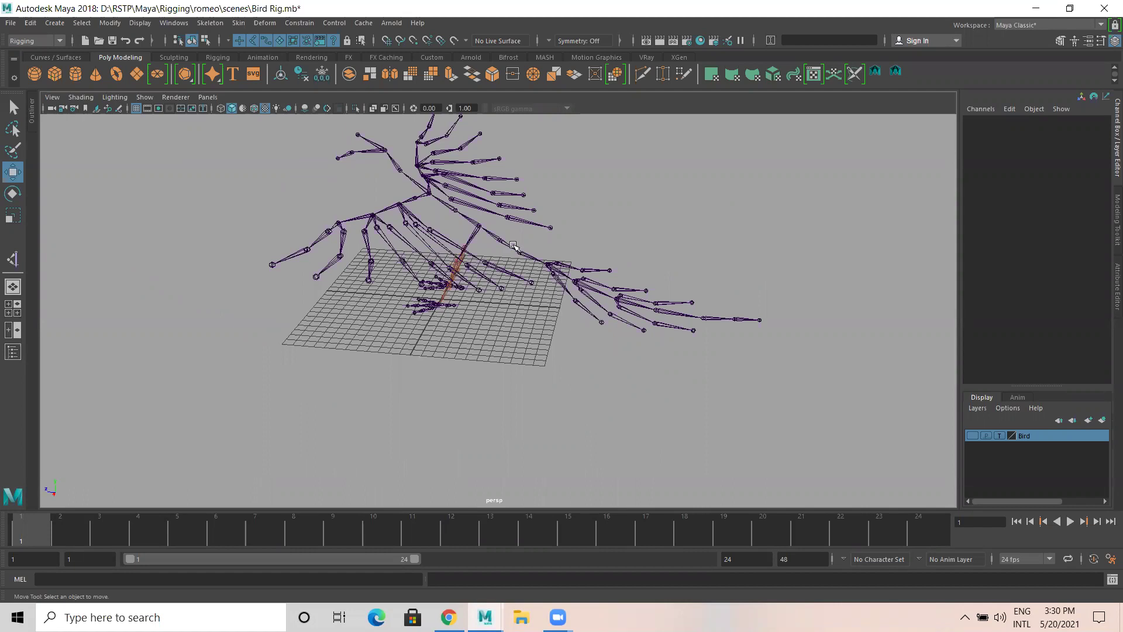
# Select the COG root joint to highlight the entire joint hierarchy.
pyautogui.click(514, 246)
pyautogui.keyDown('alt'); pyautogui.moveTo(621, 258); pyautogui.dragTo(372, 287); pyautogui.keyUp('alt')
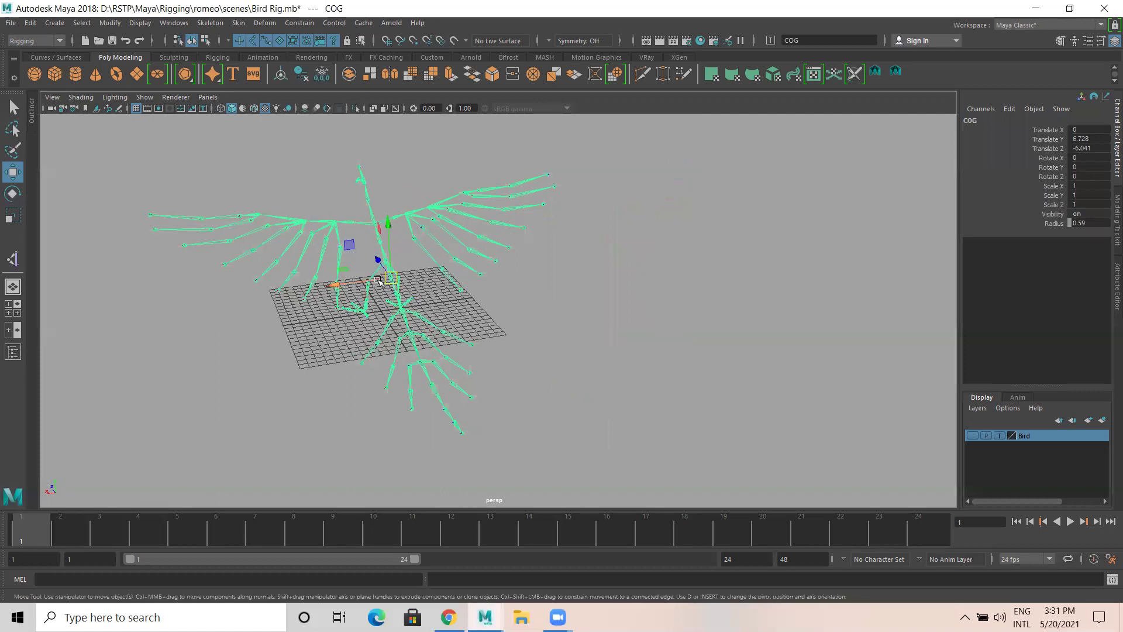
pyautogui.keyDown('alt'); pyautogui.moveTo(591, 256); pyautogui.dragTo(672, 293); pyautogui.keyUp('alt')
pyautogui.keyDown('alt'); pyautogui.moveTo(836, 217); pyautogui.dragTo(829, 341); pyautogui.keyUp('alt')
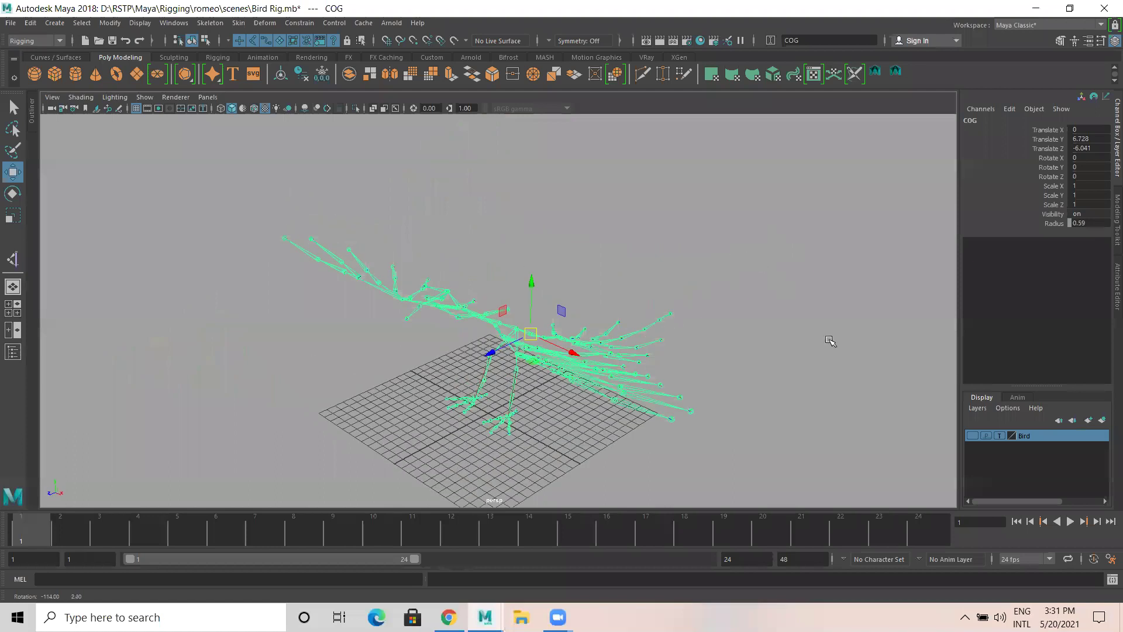